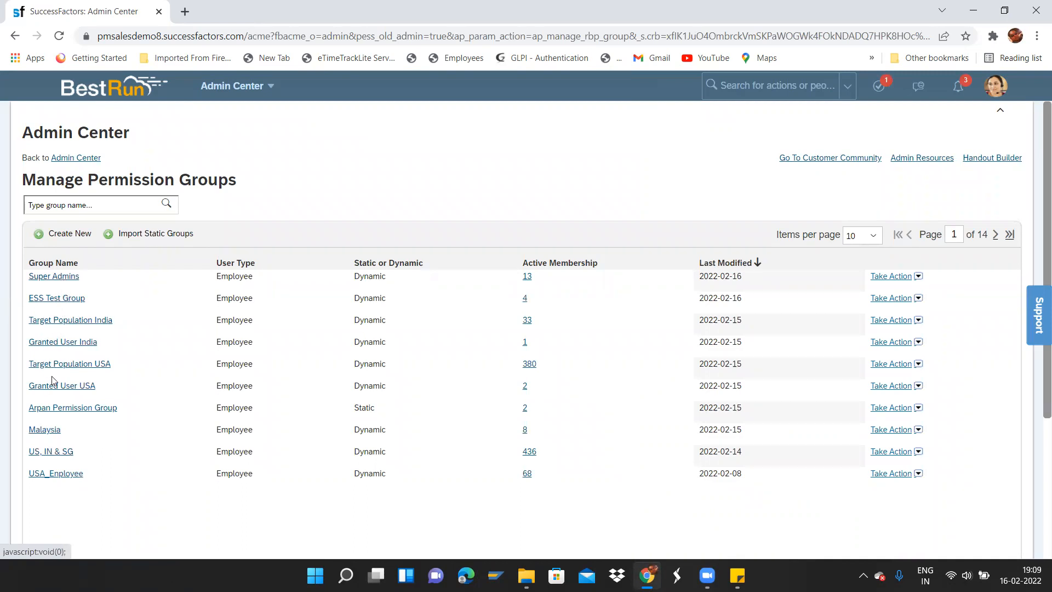
Search the permission groups for "system admin".
click(92, 206)
text(system admin)
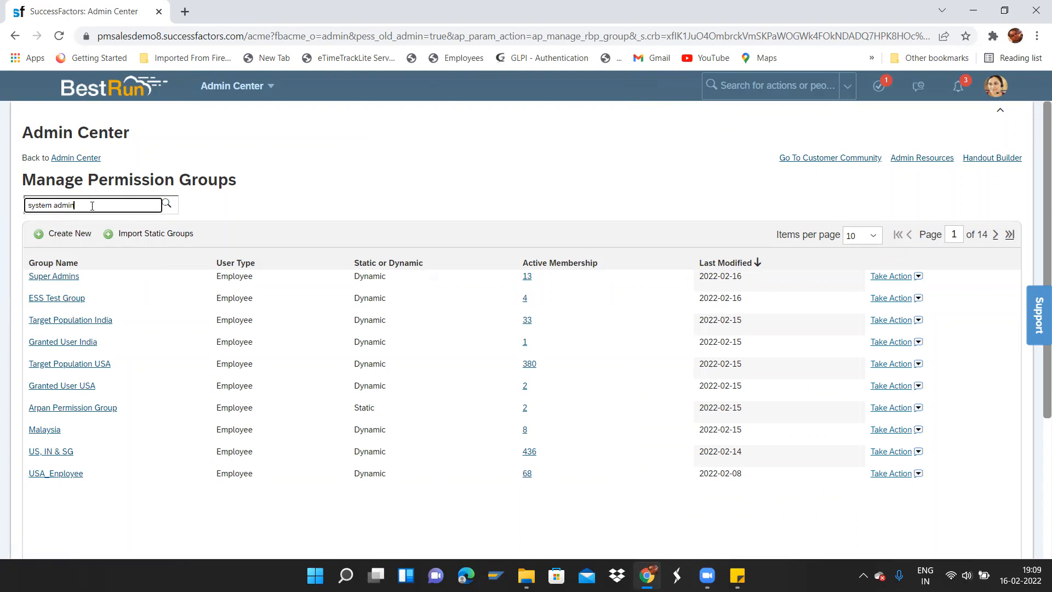
key(Return)
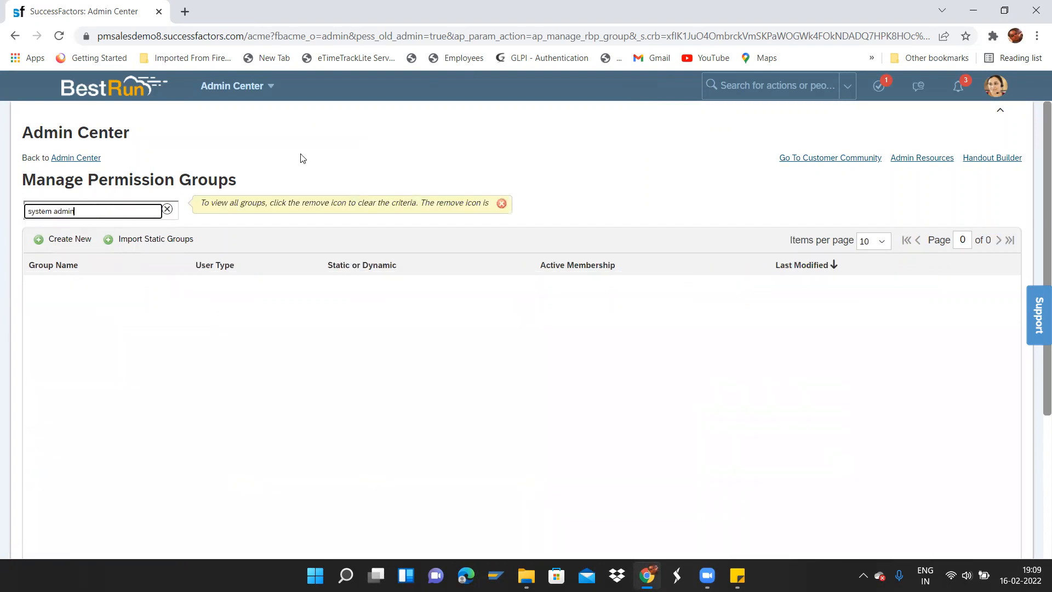
Find "permission roles" through the action search and open the Permission Role List.
click(716, 78)
text(permission)
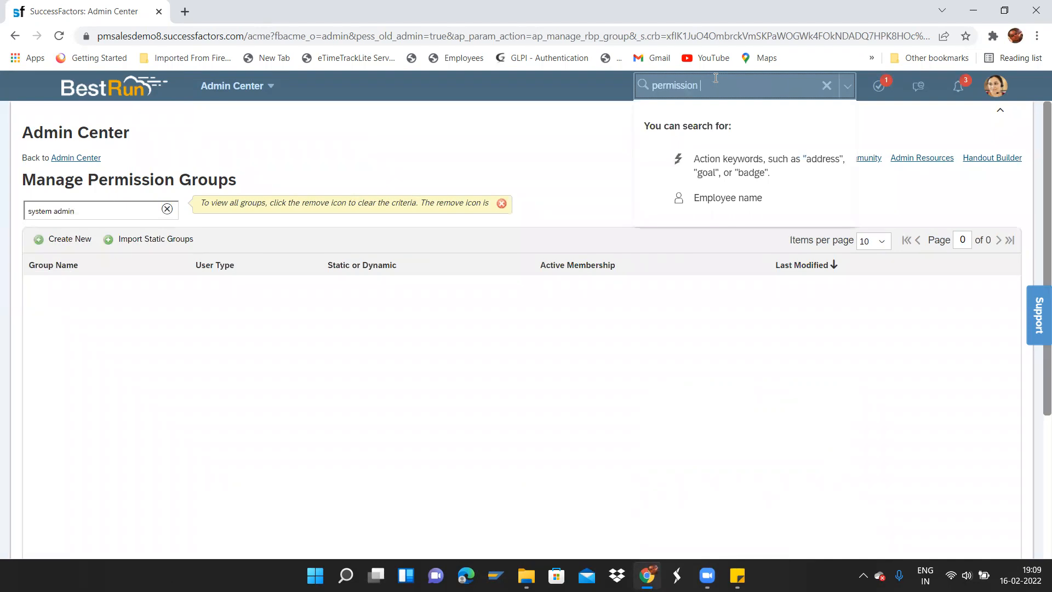
text( roles)
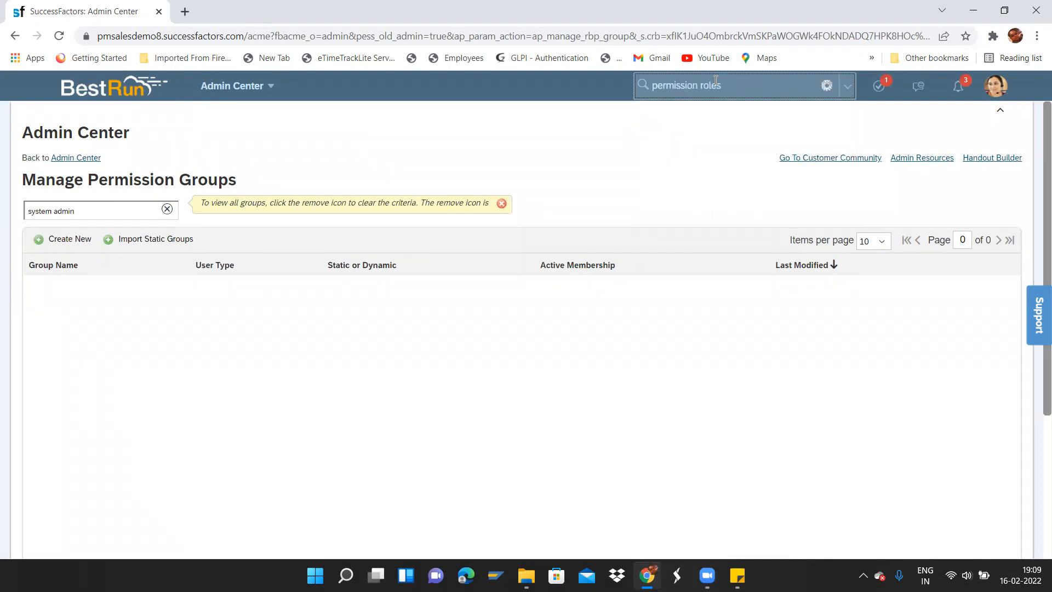
click(699, 110)
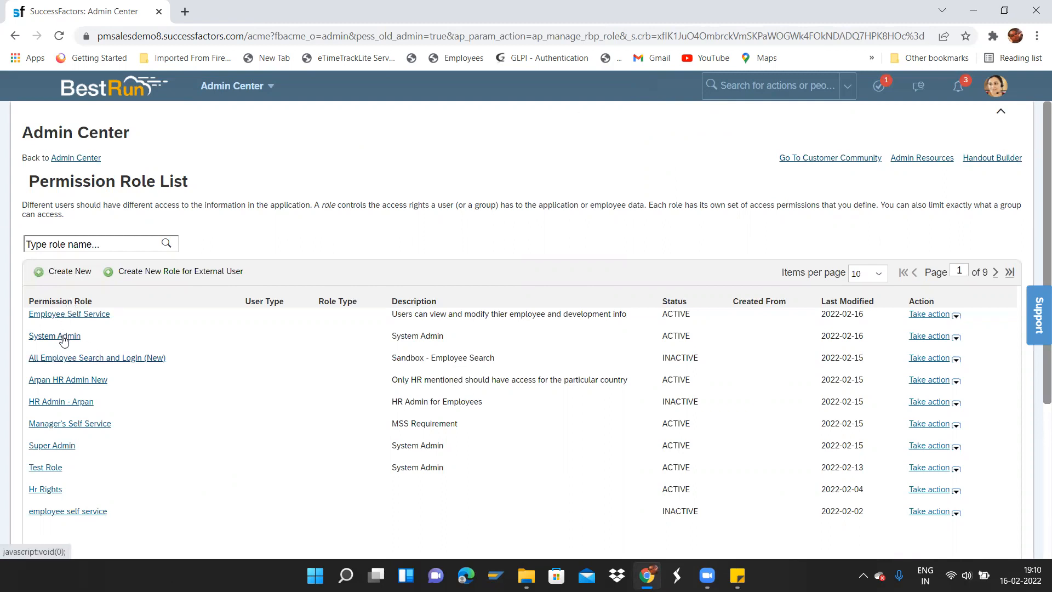
Open the System Admin role and examine the permission groups and target populations it is granted to.
click(148, 280)
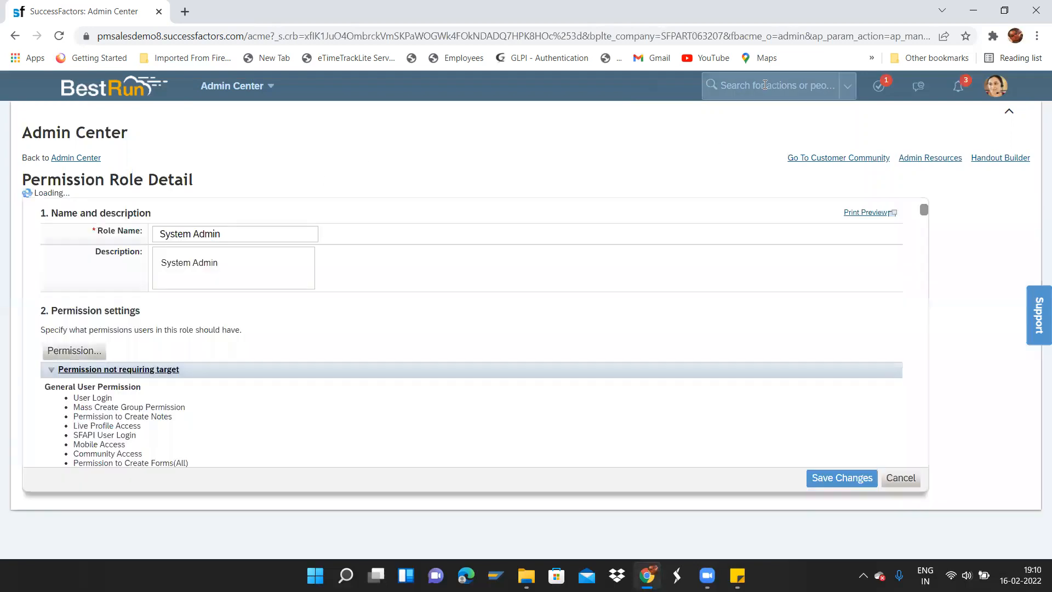
drag(923, 199, 916, 506)
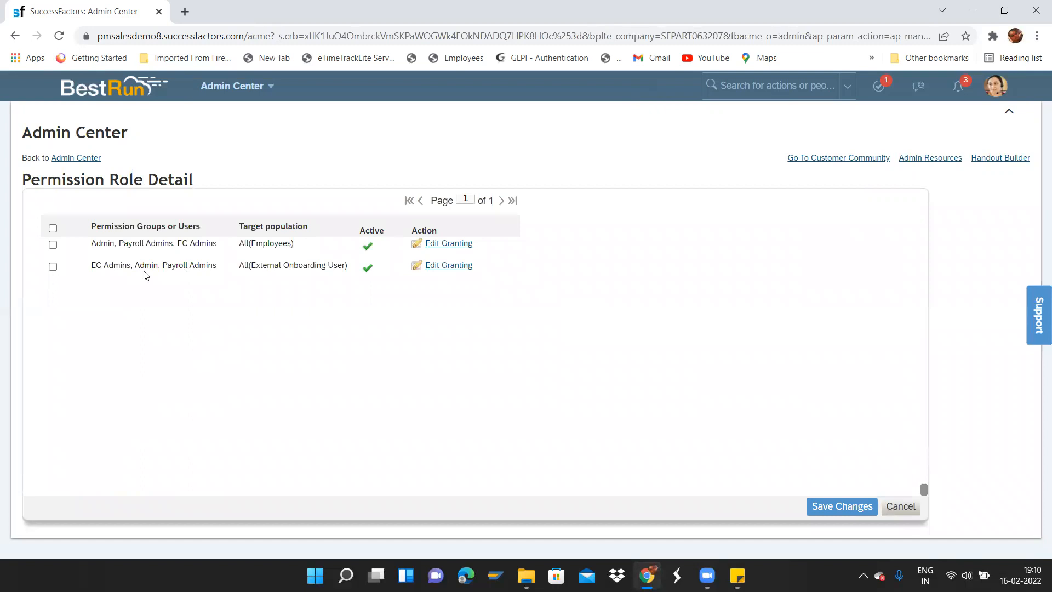
drag(182, 242, 224, 249)
drag(89, 245, 227, 250)
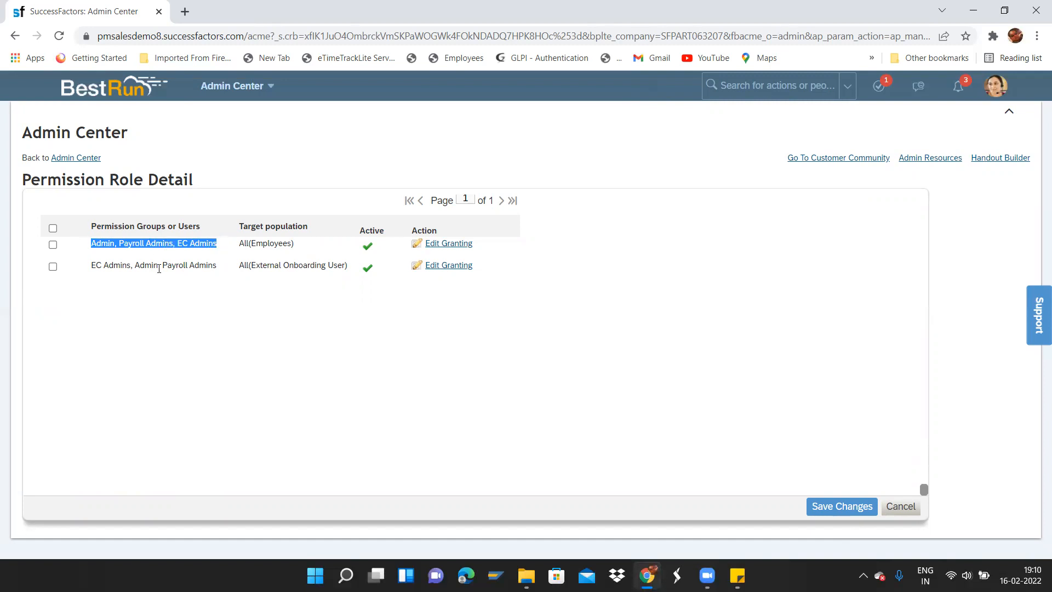
drag(94, 265, 140, 266)
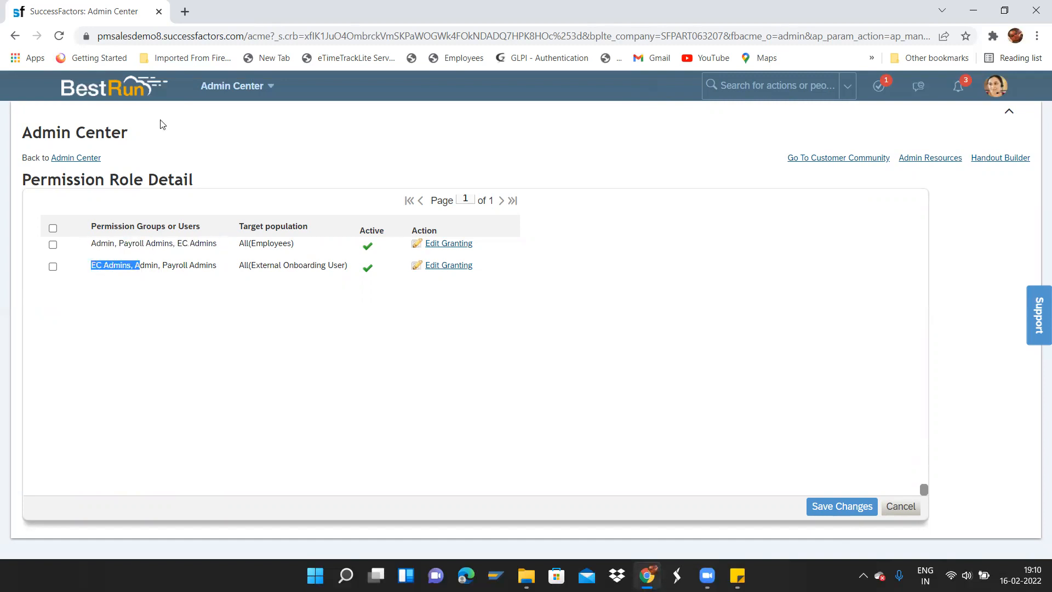
Duplicate the role's browser tab and open Manage Permission Groups in the copy by searching actions for "permission group".
right_click(65, 12)
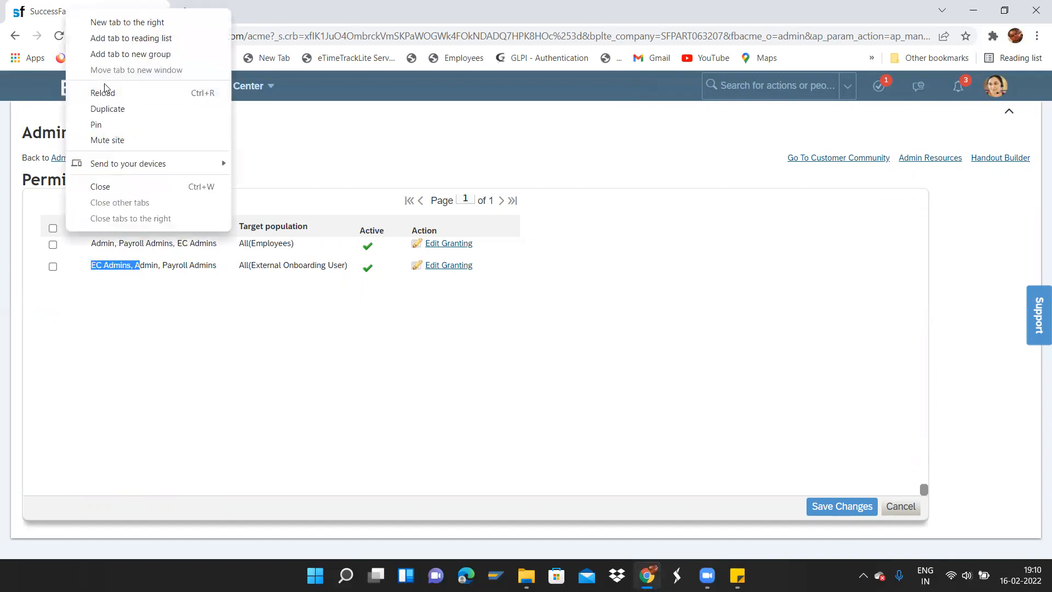
click(121, 110)
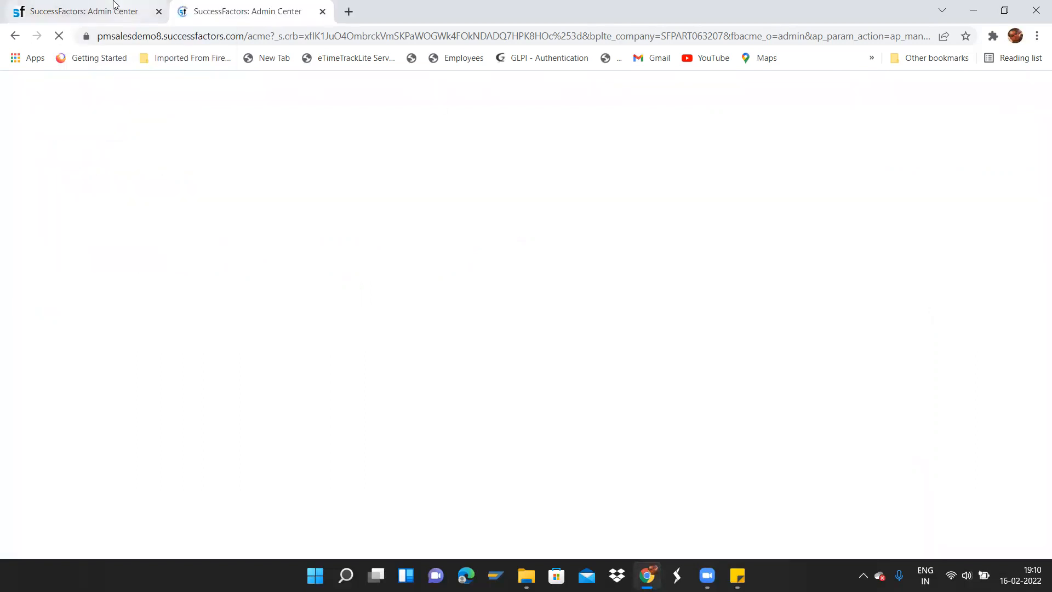
click(117, 8)
click(240, 16)
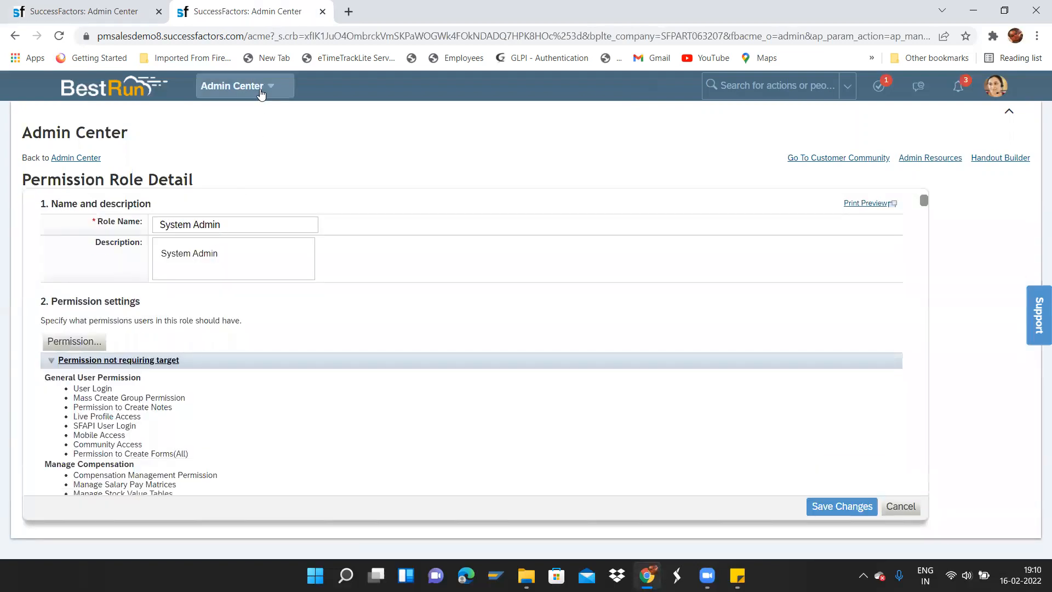
click(734, 84)
text(pe)
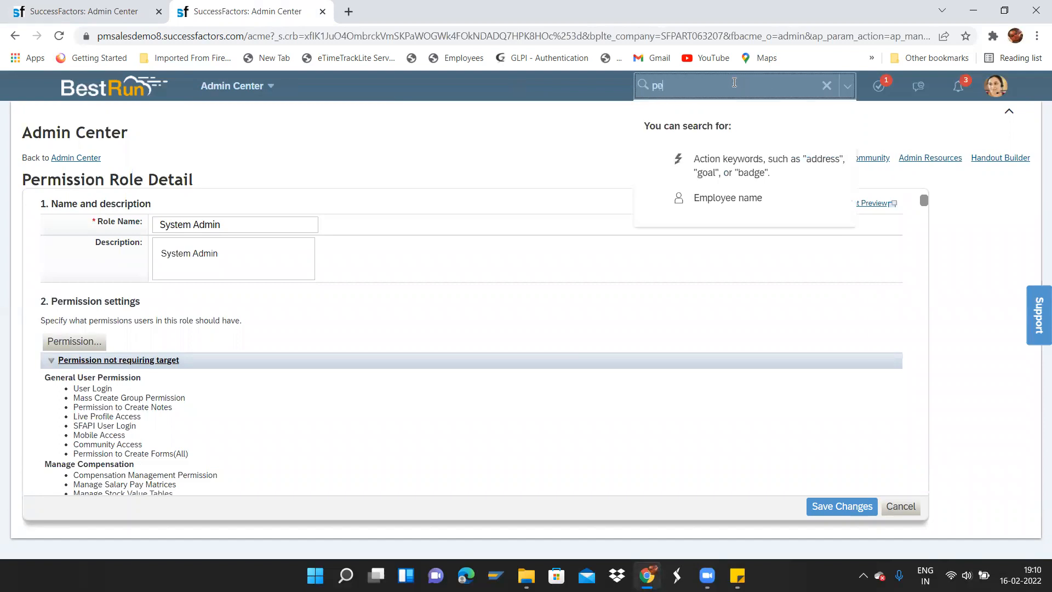
text(rmission group)
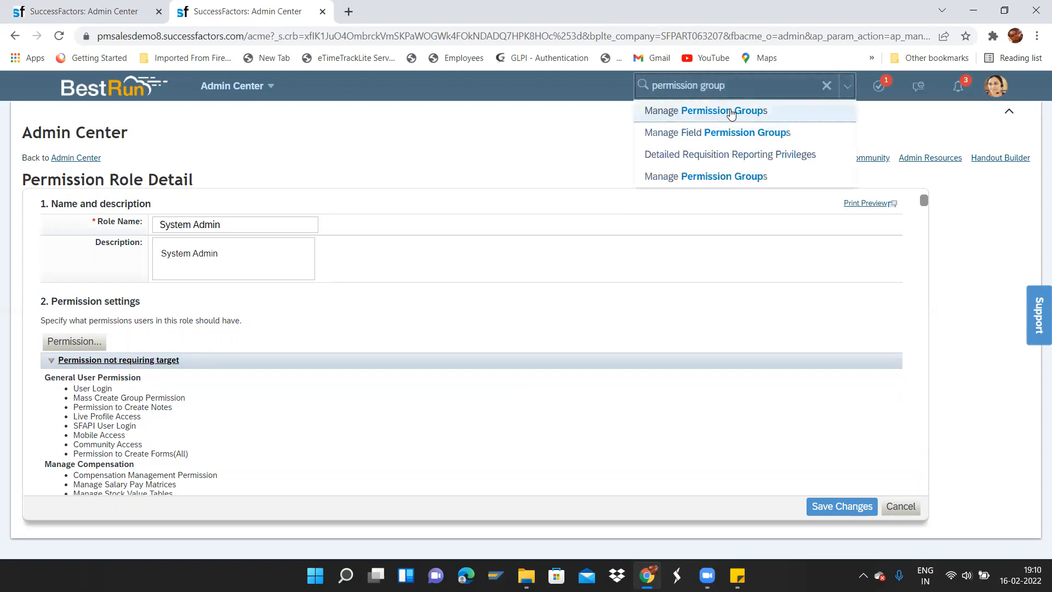
click(732, 111)
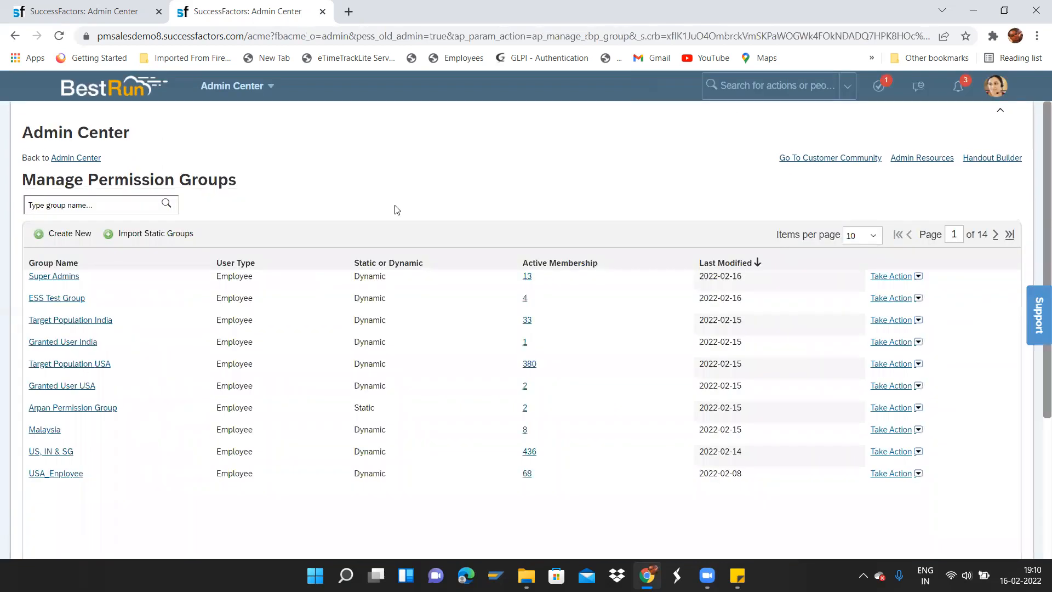
Search the permission groups for "EC Admin", review the EC Admins group's definition and members, and close it without changes.
click(63, 200)
click(61, 231)
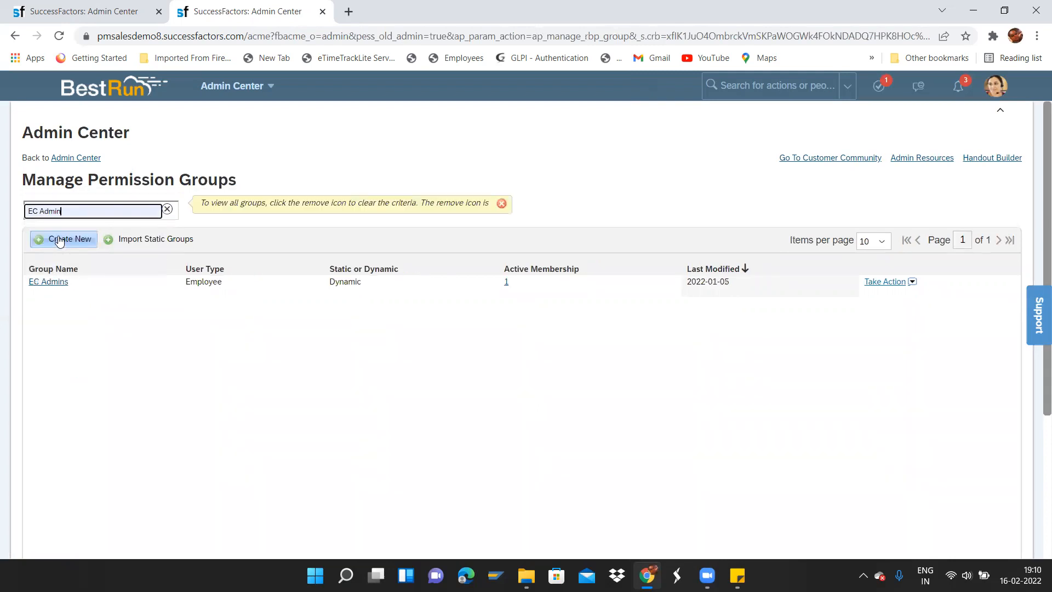
click(56, 282)
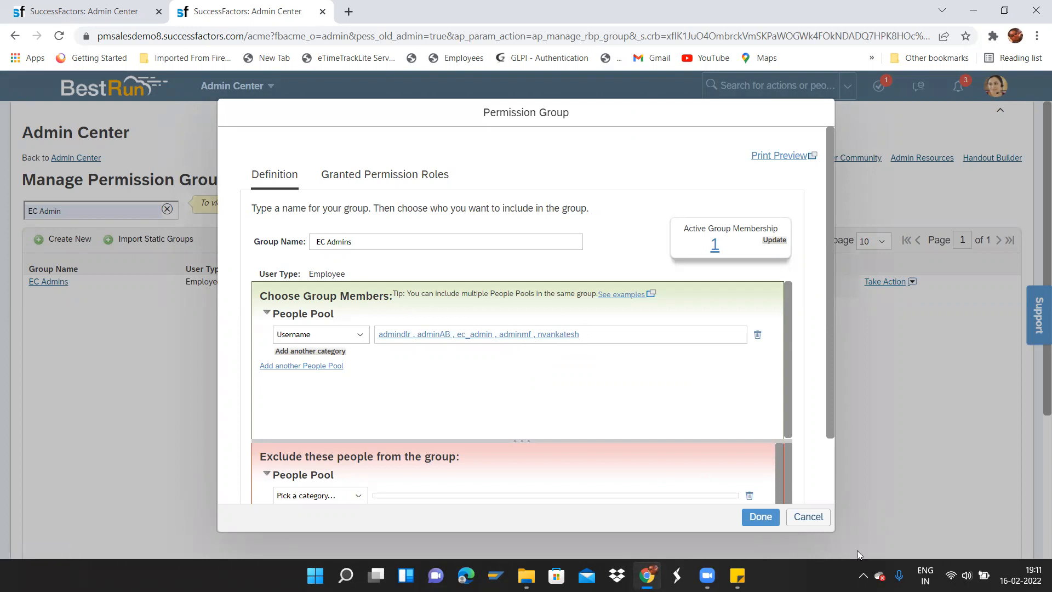
click(821, 523)
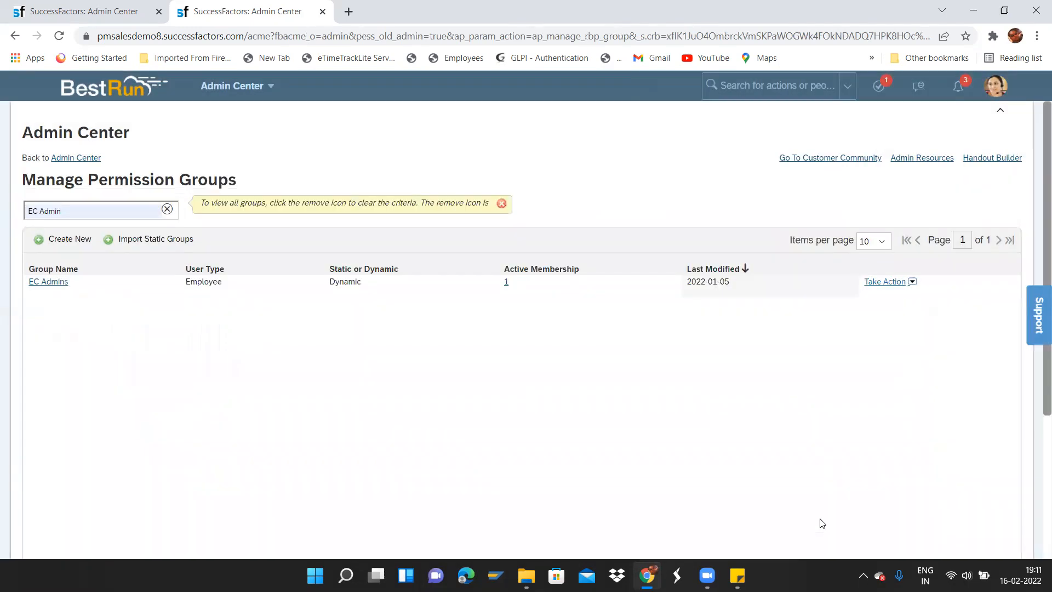
Return to the System Admin role in the original tab, review its EC Admins grant, and leave the role without saving.
click(104, 13)
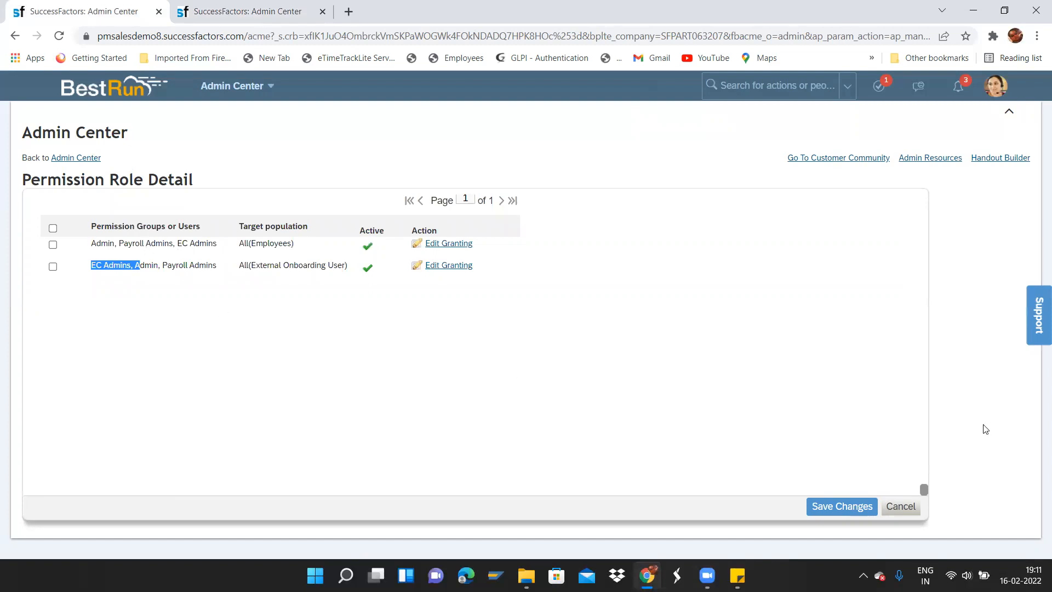
scroll(924, 486, up, 10)
scroll(923, 486, down, 7)
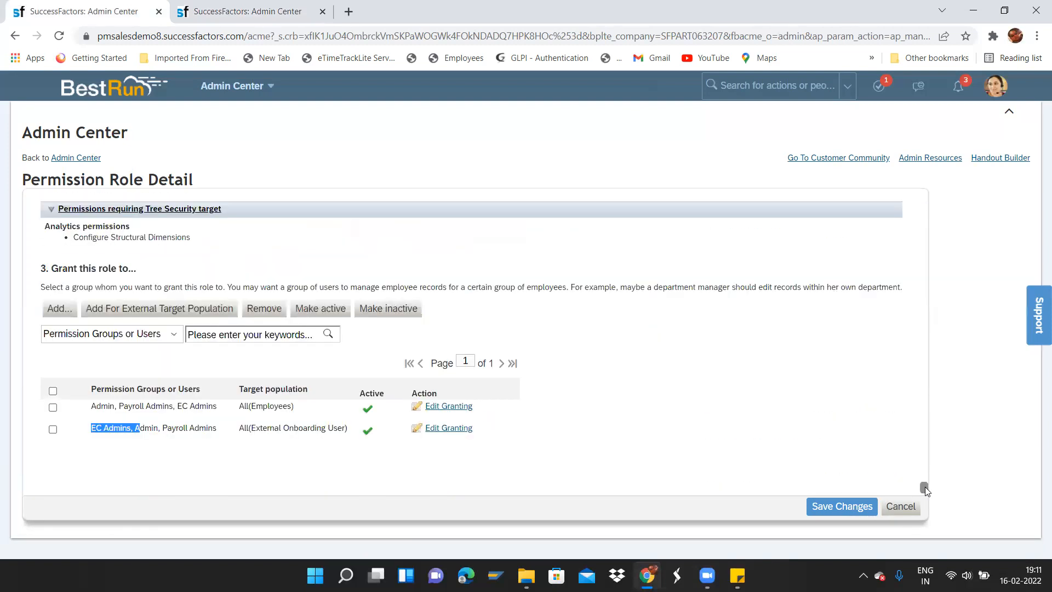
click(110, 425)
drag(88, 428, 133, 431)
click(911, 508)
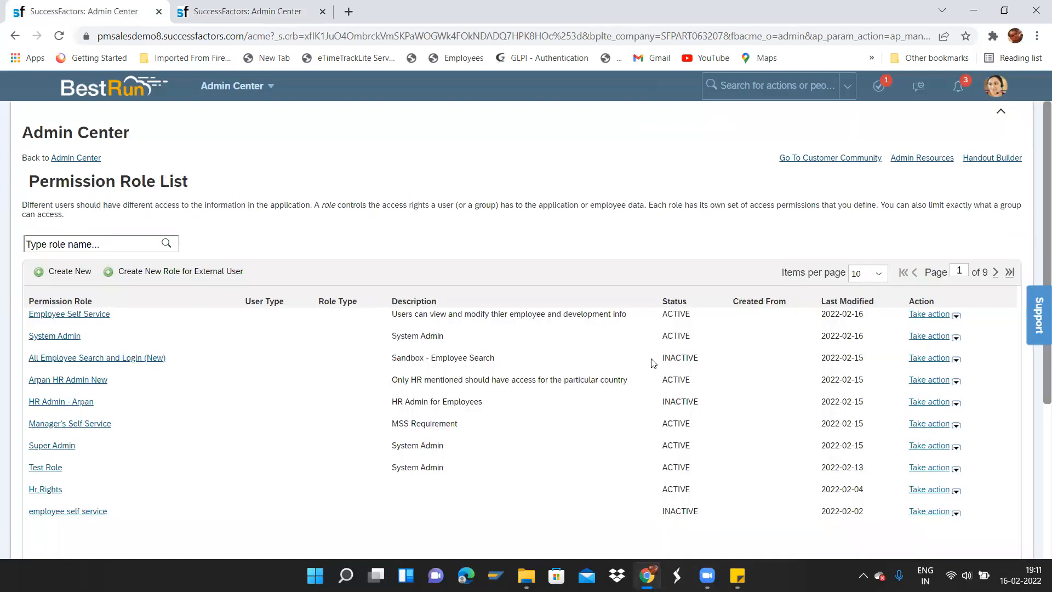
Review the actions available for the System Admin role in the Permission Role List.
click(959, 339)
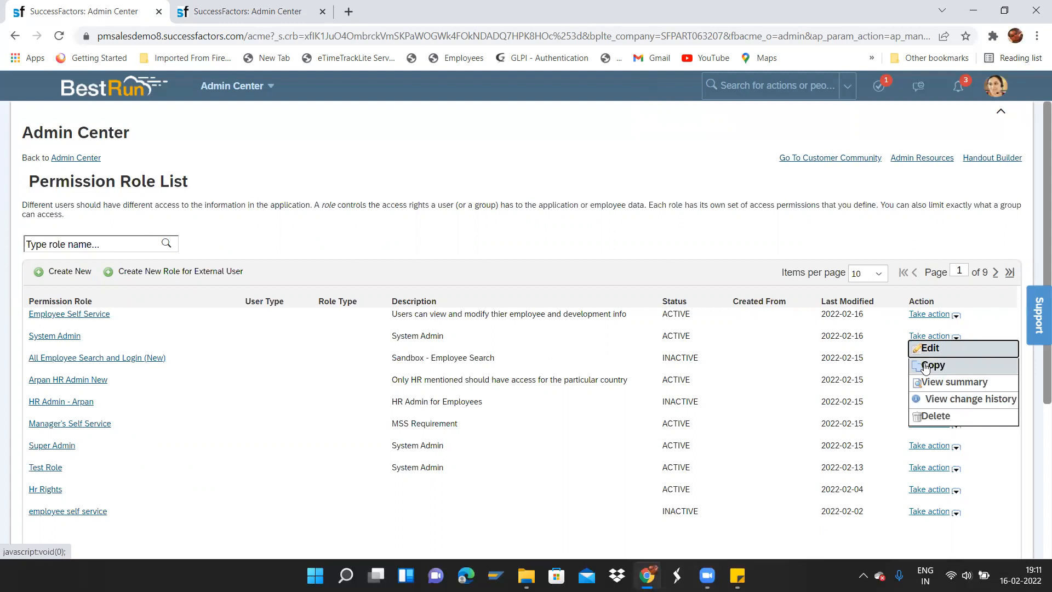
click(675, 221)
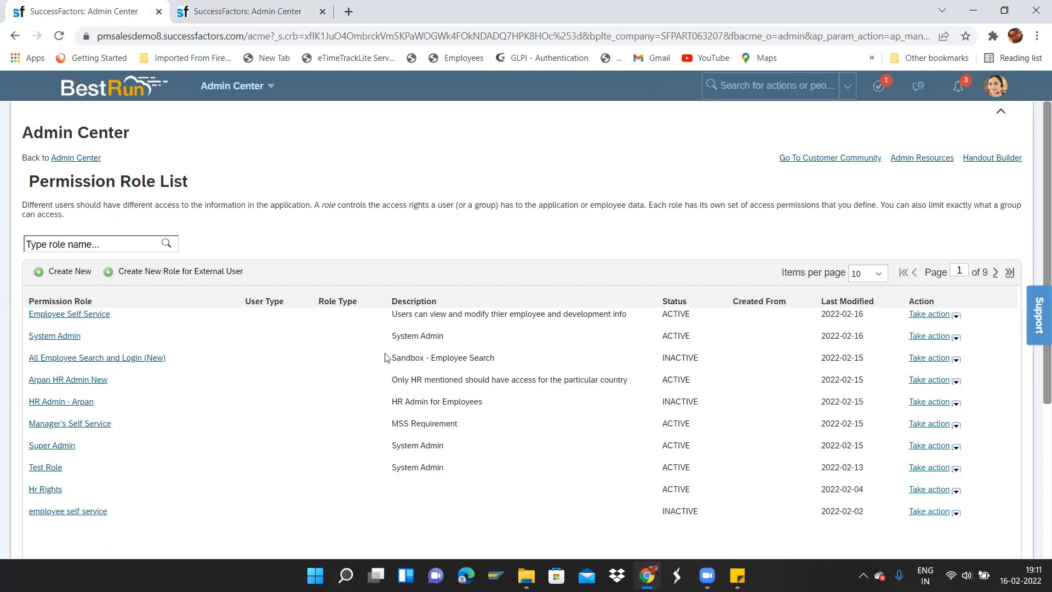
click(938, 339)
click(956, 340)
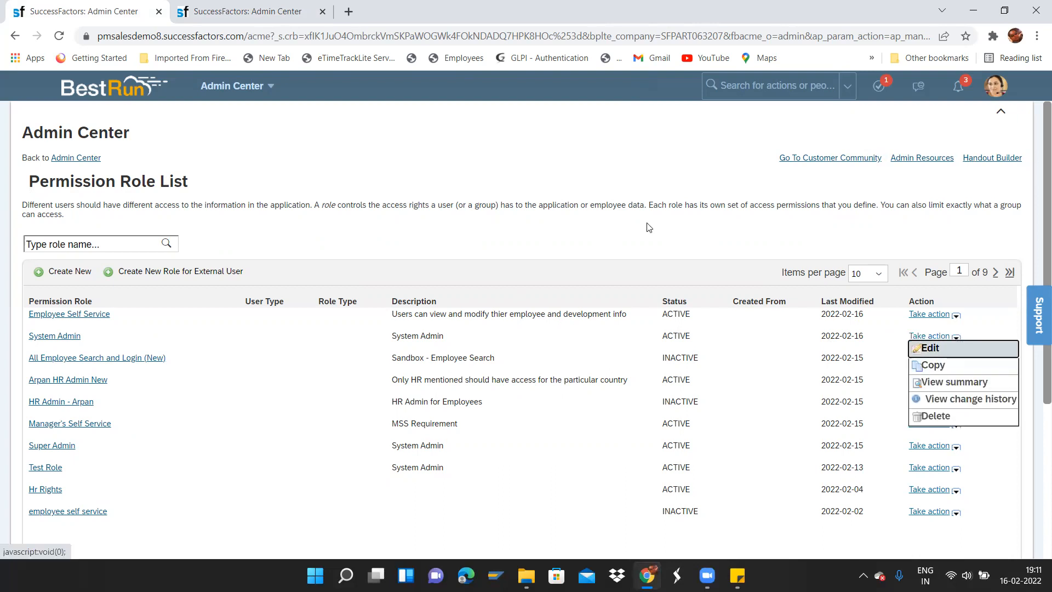
click(641, 253)
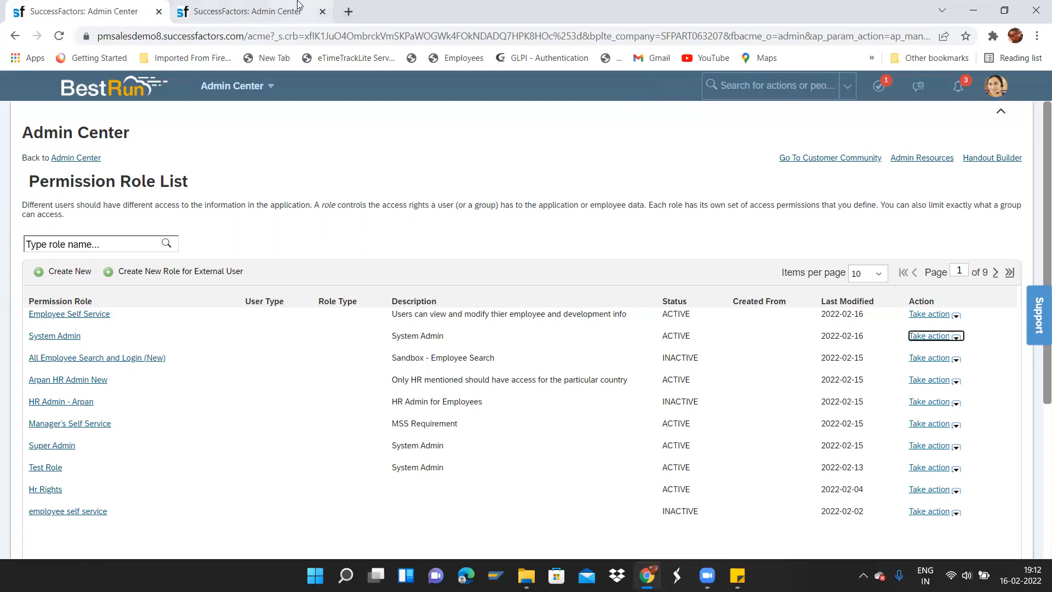
click(181, 14)
click(124, 11)
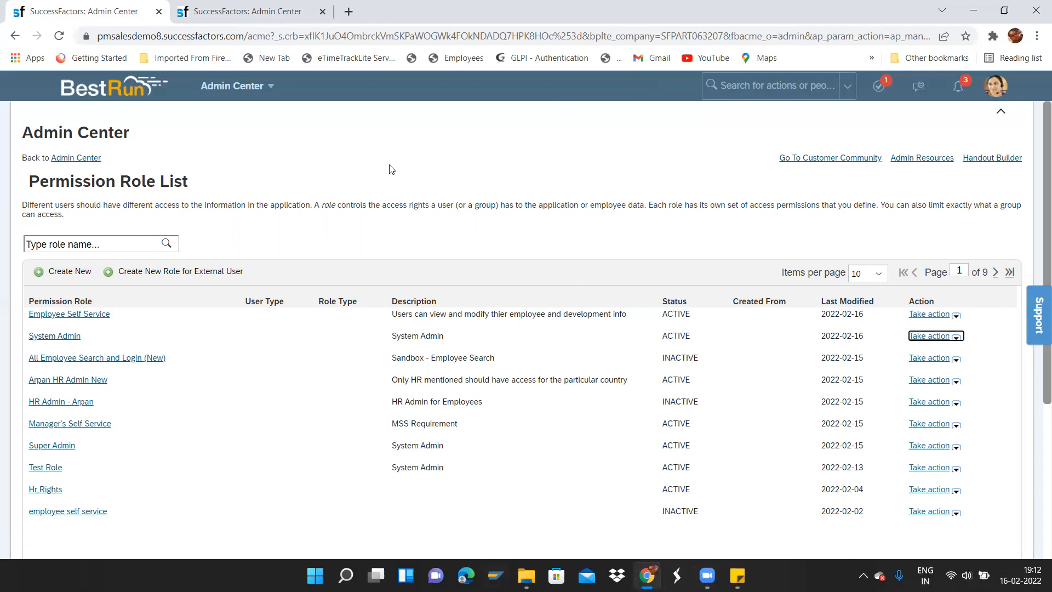
Open My Employee File and examine the profile's Personal Information, Employee Details, ID Information and Biographical Information sections.
click(264, 87)
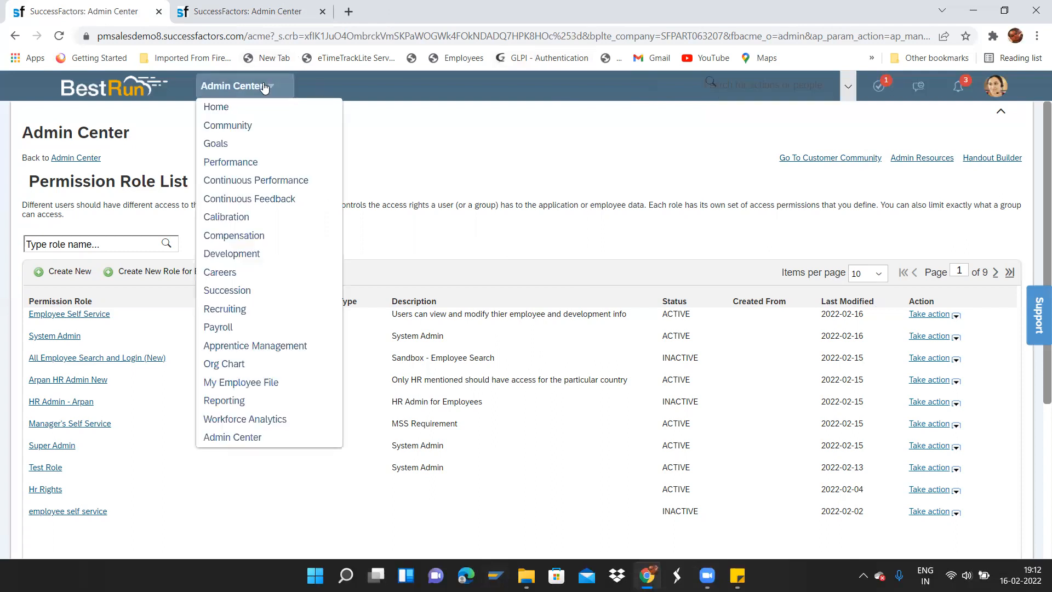
click(244, 382)
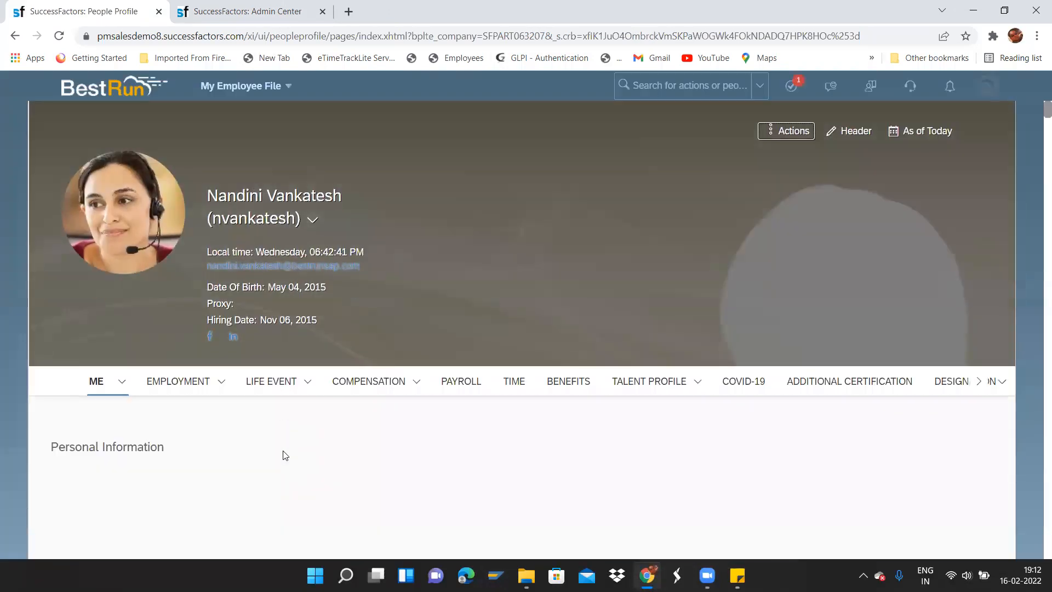
scroll(1035, 115, down, 3)
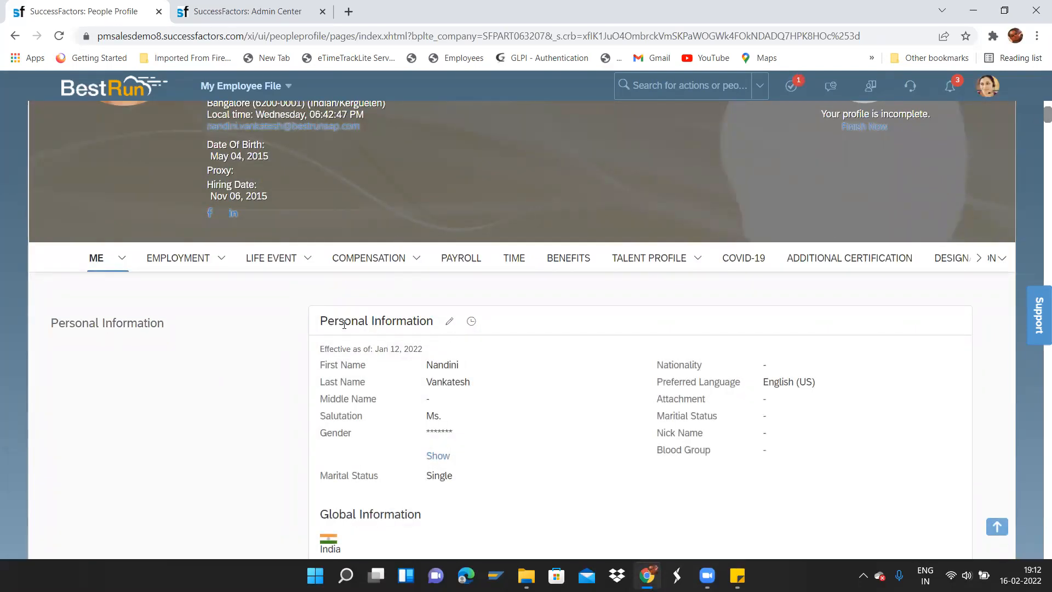
drag(321, 320, 434, 327)
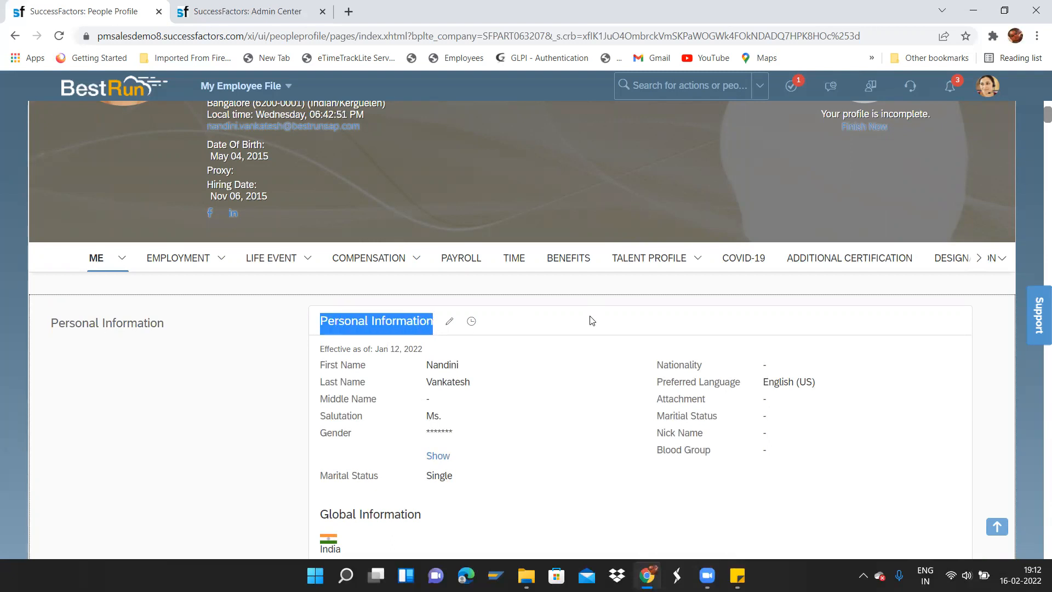
scroll(1037, 120, down, 2)
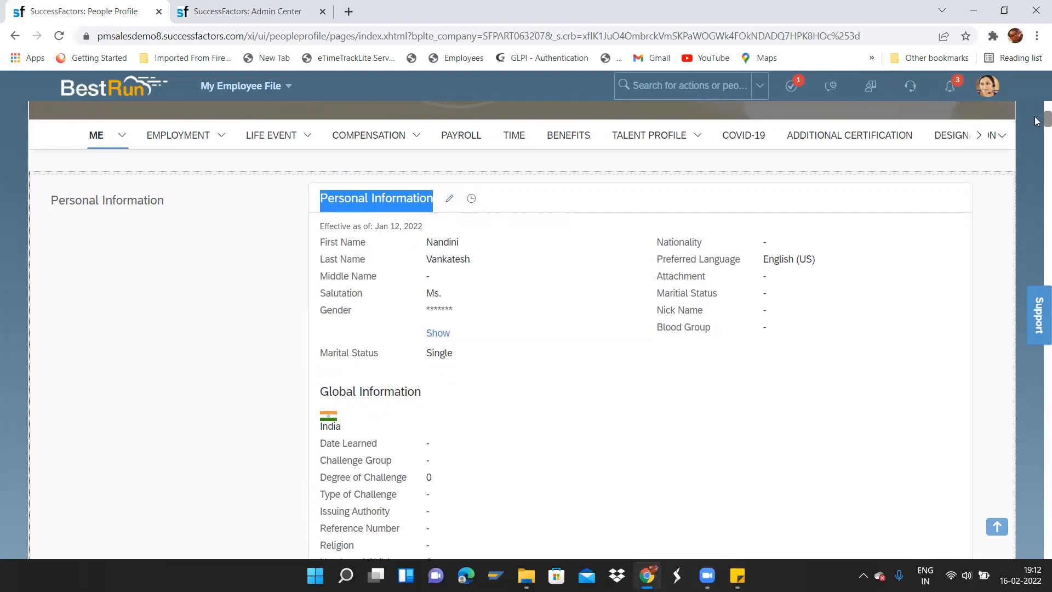
scroll(1035, 126, down, 5)
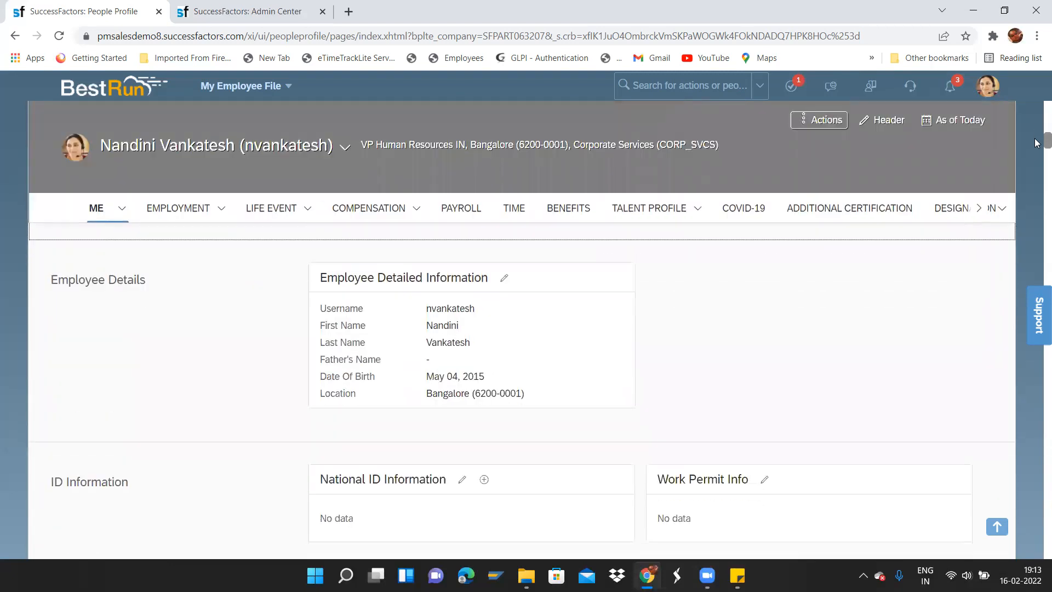
scroll(1035, 144, down, 1)
scroll(1035, 145, down, 1)
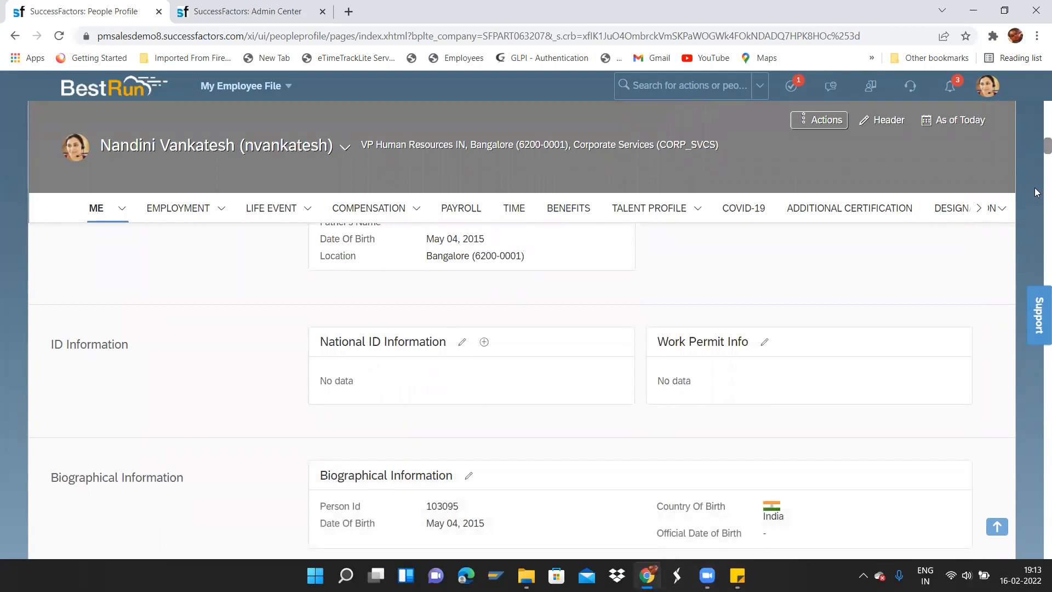
scroll(1035, 142, up, 5)
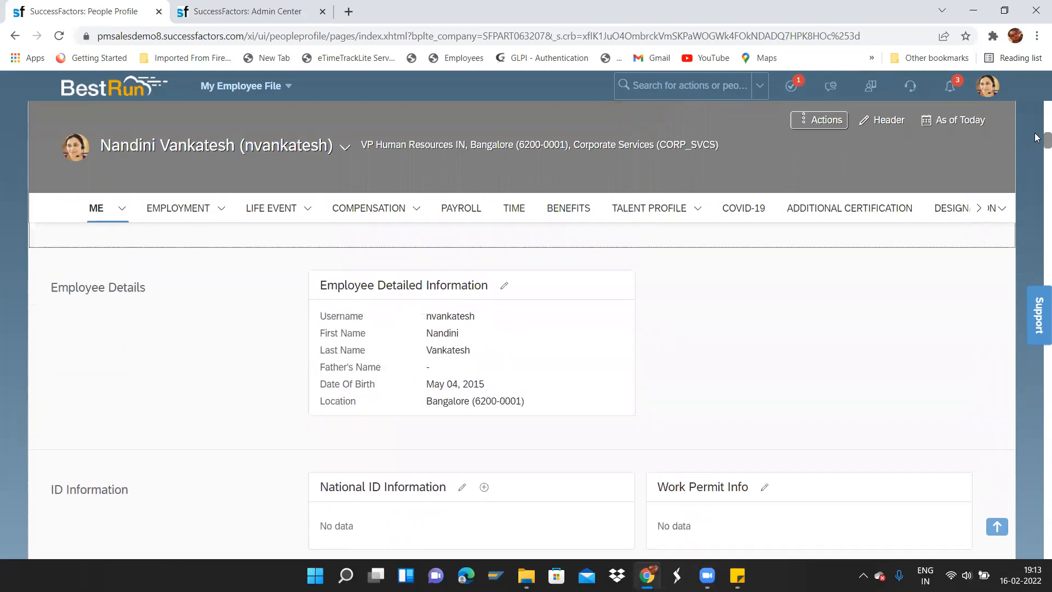
scroll(1036, 129, up, 5)
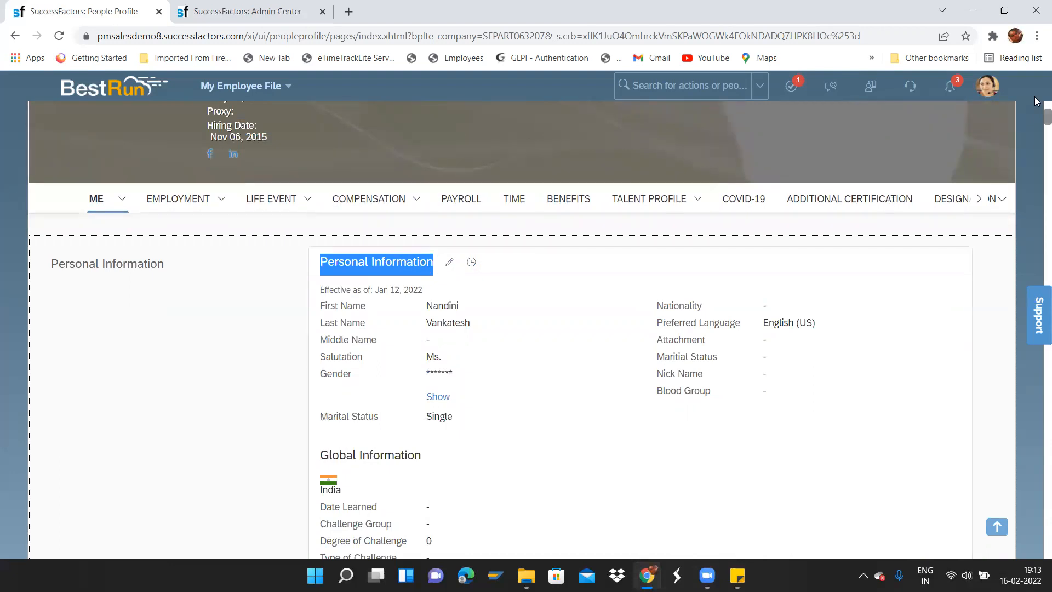
Open the Personal Information section for editing, review its effective date and fields, and close it without saving.
scroll(1036, 119, up, 1)
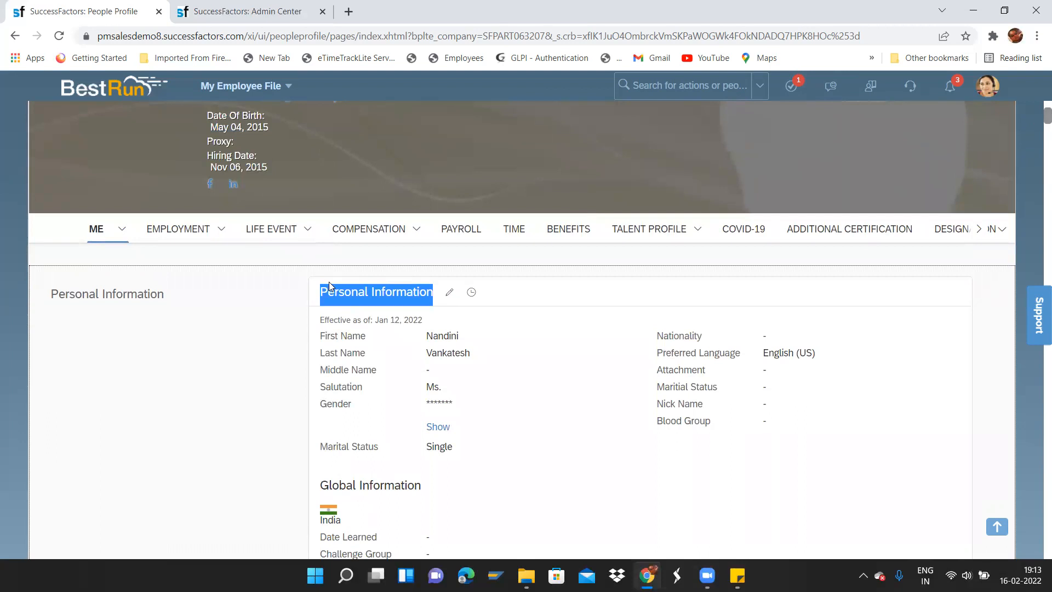
click(474, 298)
click(450, 294)
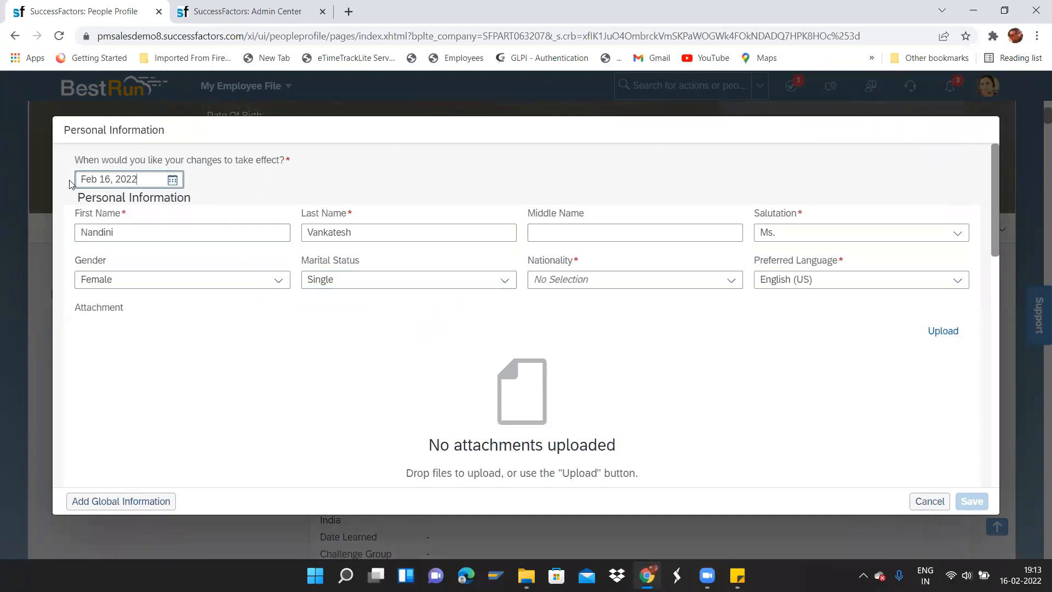
drag(144, 180, 70, 182)
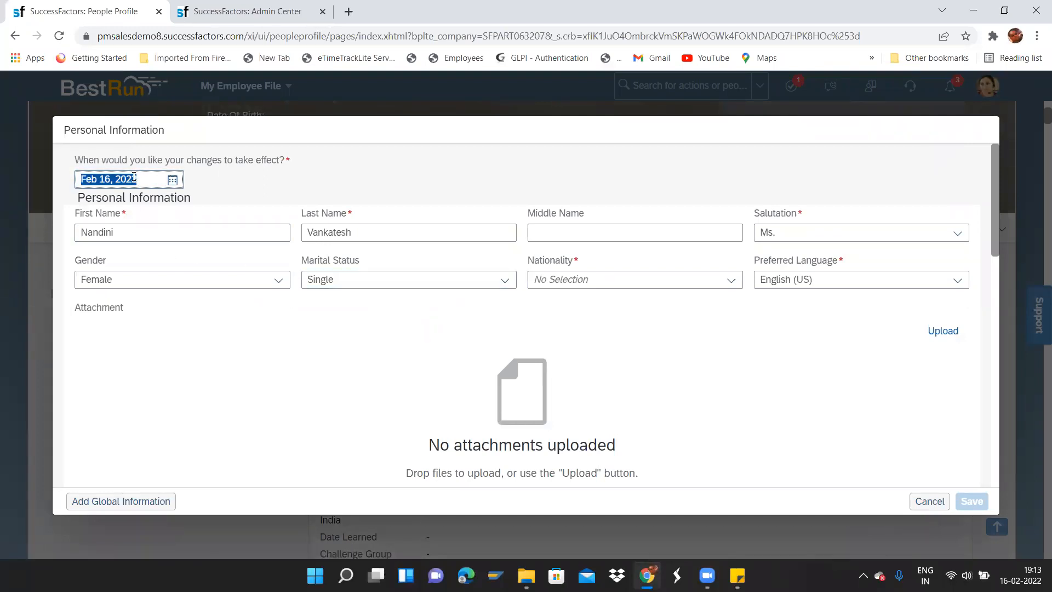
click(937, 500)
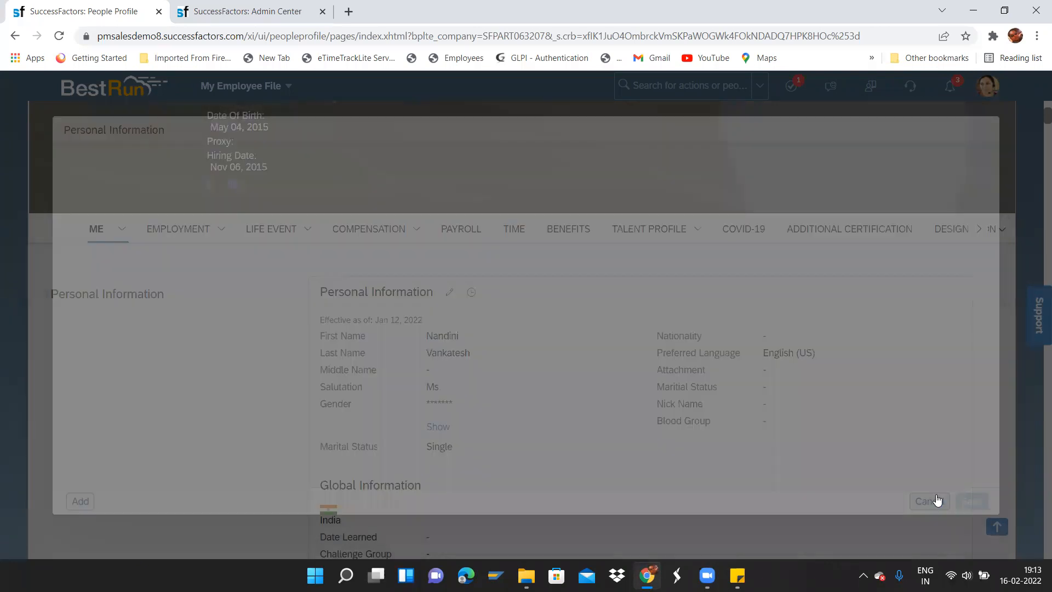
Open the National ID Information section for editing, review its required fields, and cancel without adding an entry.
scroll(1036, 145, down, 10)
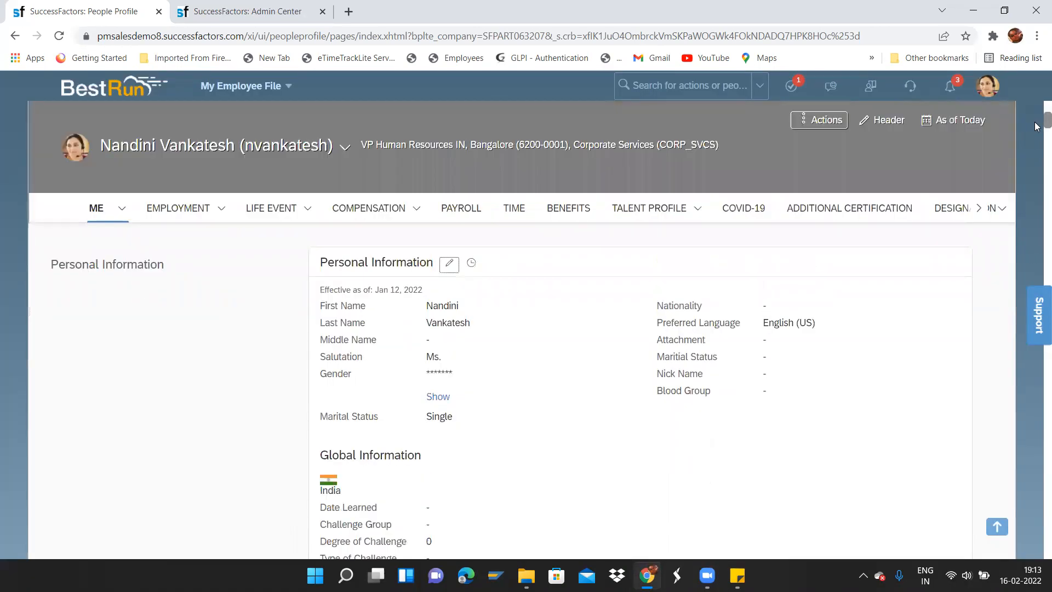
scroll(1036, 149, down, 5)
scroll(436, 380, up, 3)
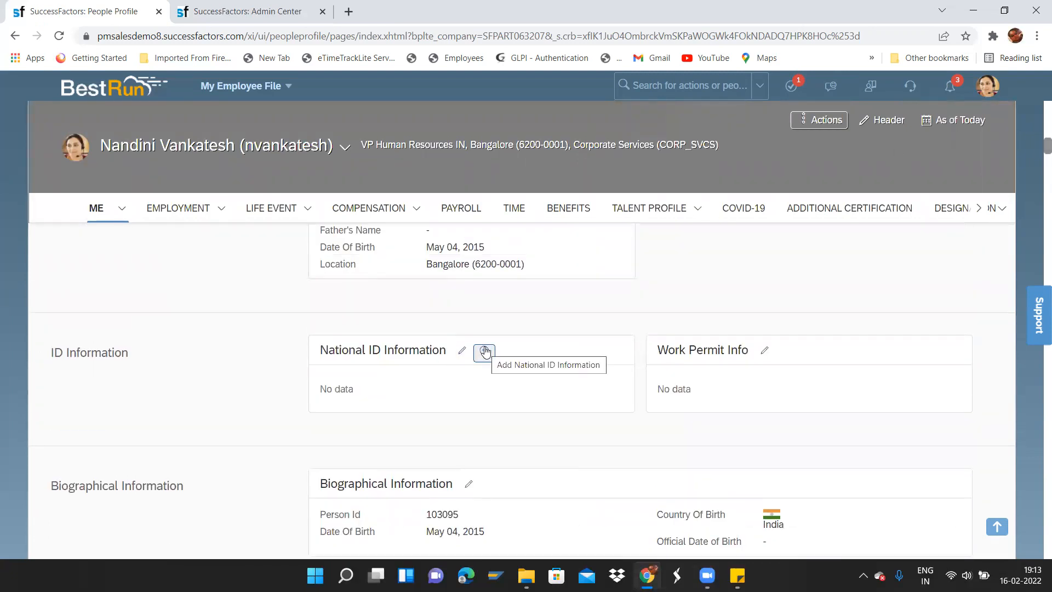
click(461, 350)
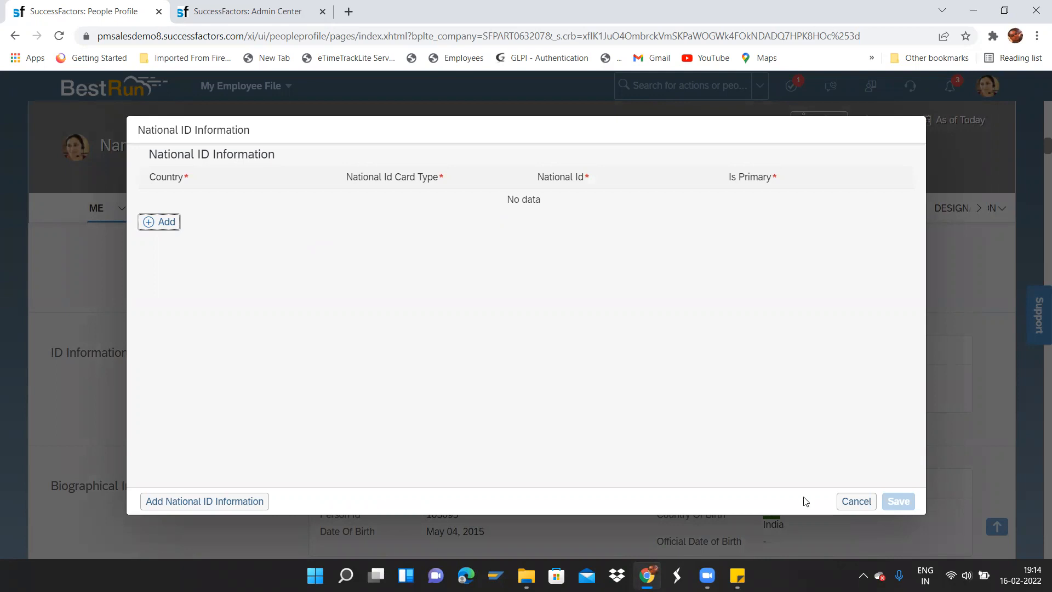
click(856, 501)
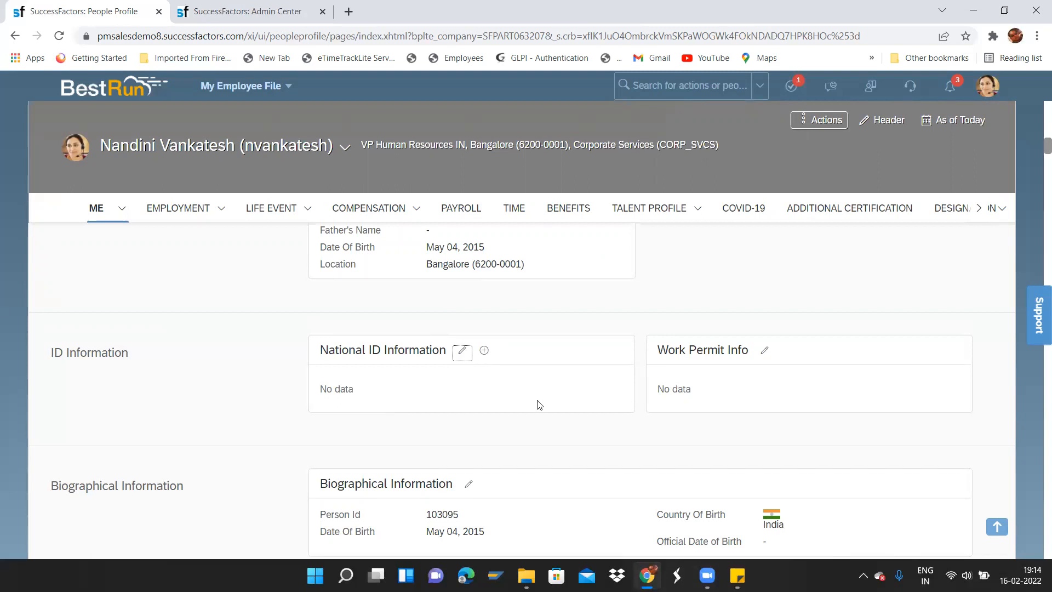
Open the Biographical Information section for editing, review the Date Of Birth and Country Of Birth fields, and cancel.
scroll(1036, 145, down, 3)
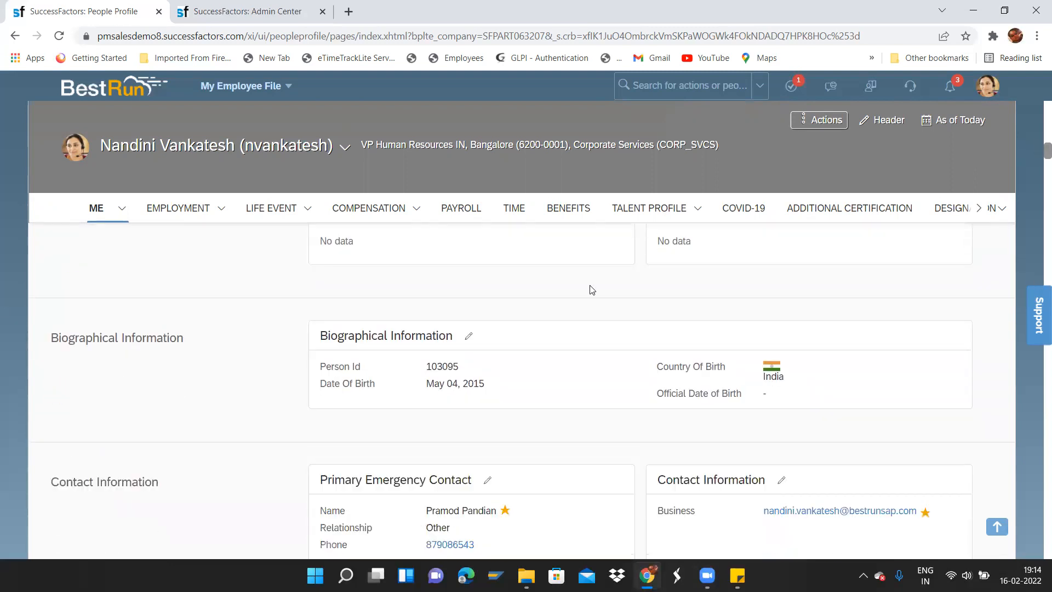
click(471, 335)
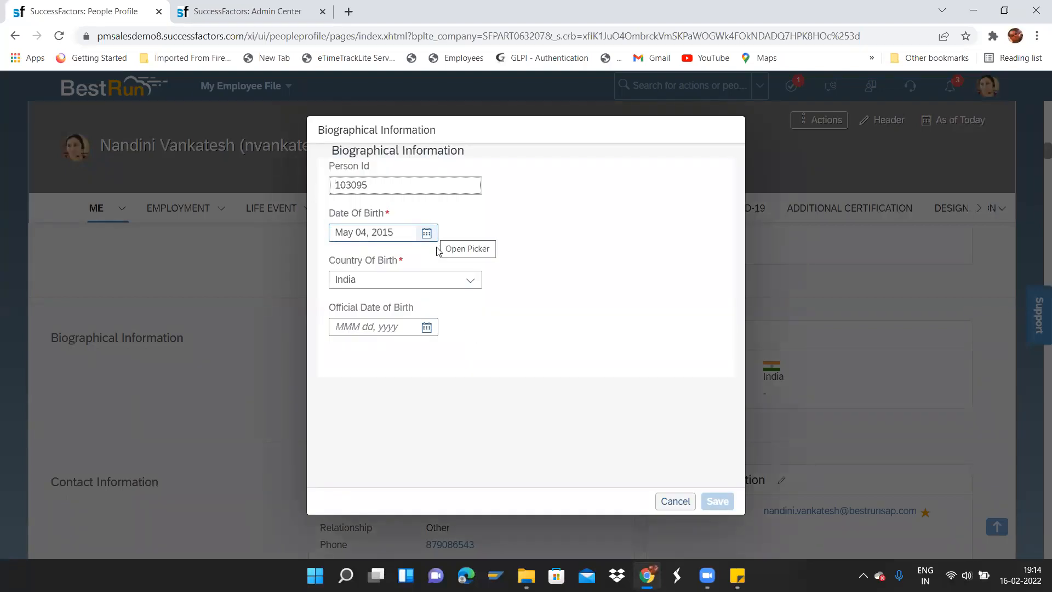
drag(416, 258, 305, 267)
click(422, 280)
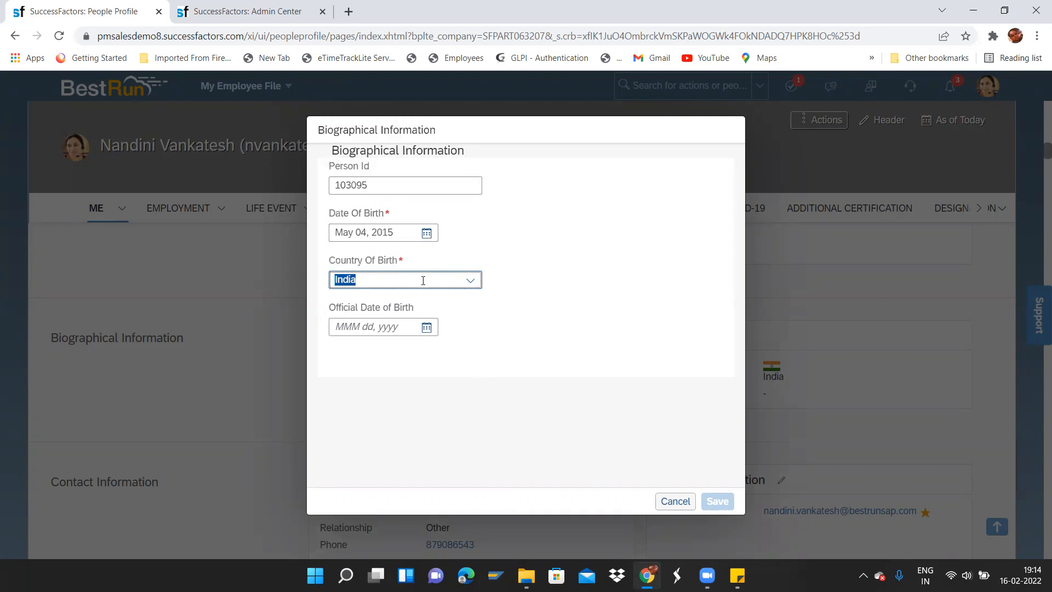
click(675, 506)
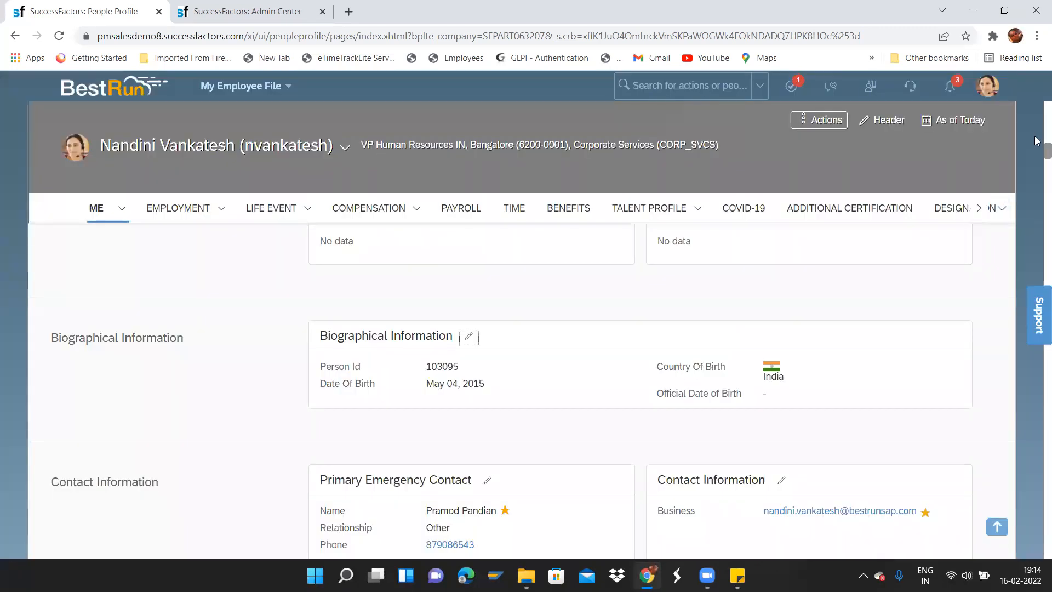
Reopen the Personal Information editor from the start of the profile, review the Salutation options, and cancel without changes.
scroll(1037, 152, up, 10)
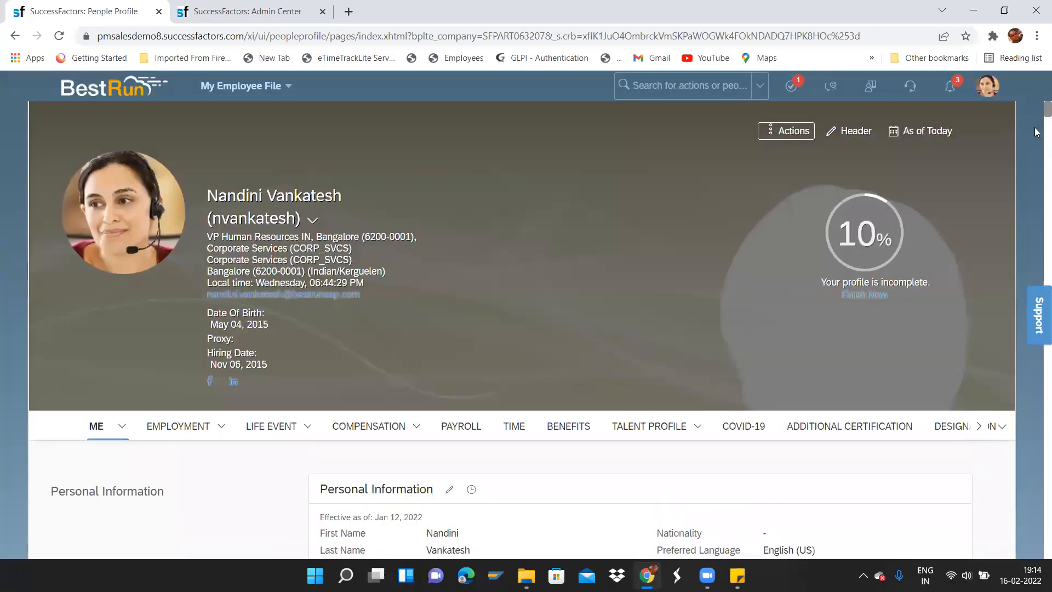
scroll(1037, 132, down, 5)
scroll(1038, 164, up, 5)
click(450, 491)
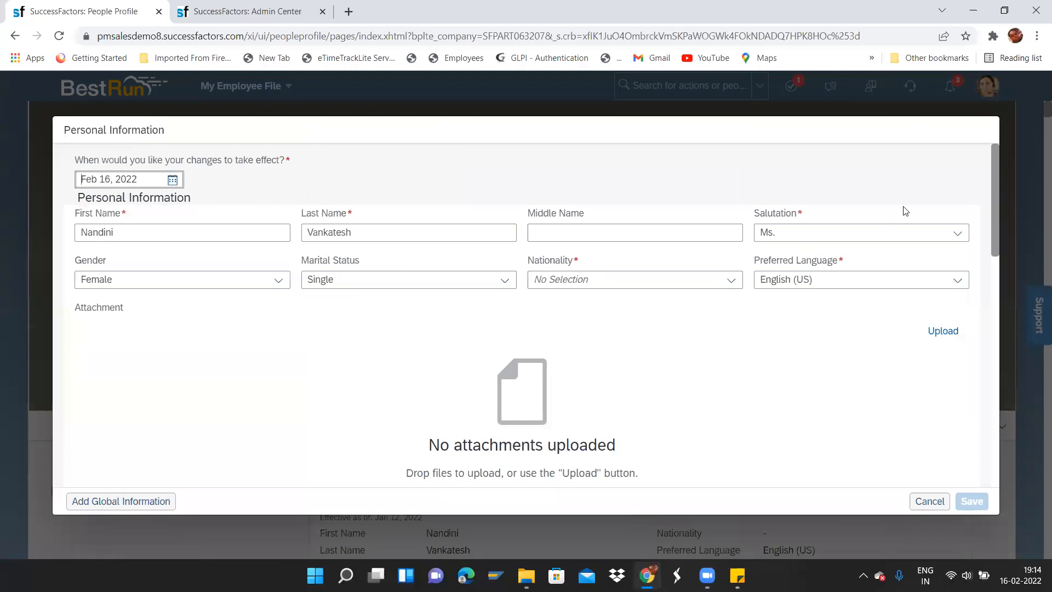
click(964, 233)
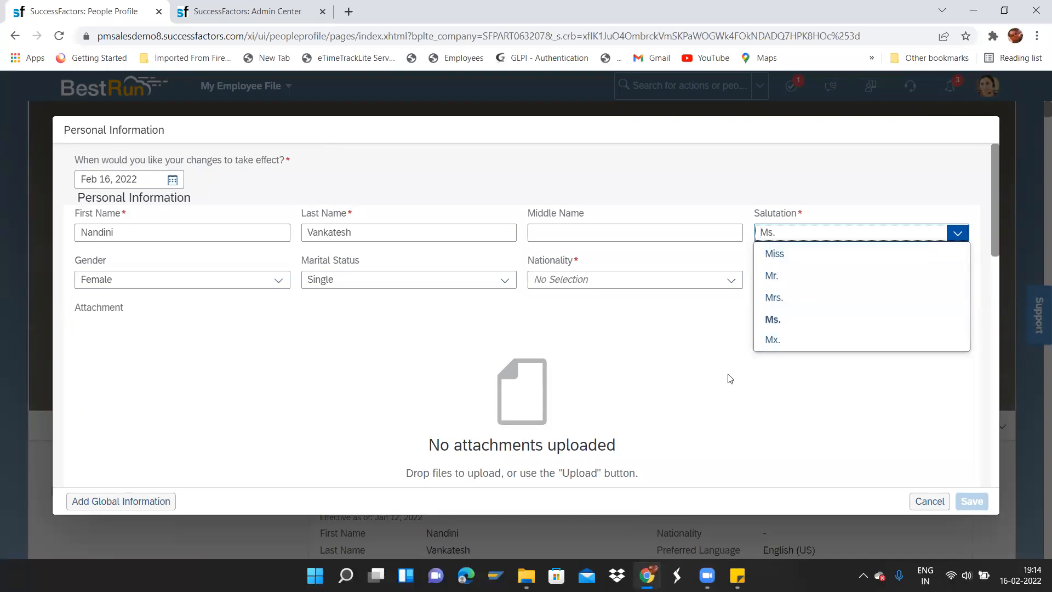
scroll(730, 378, down, 1)
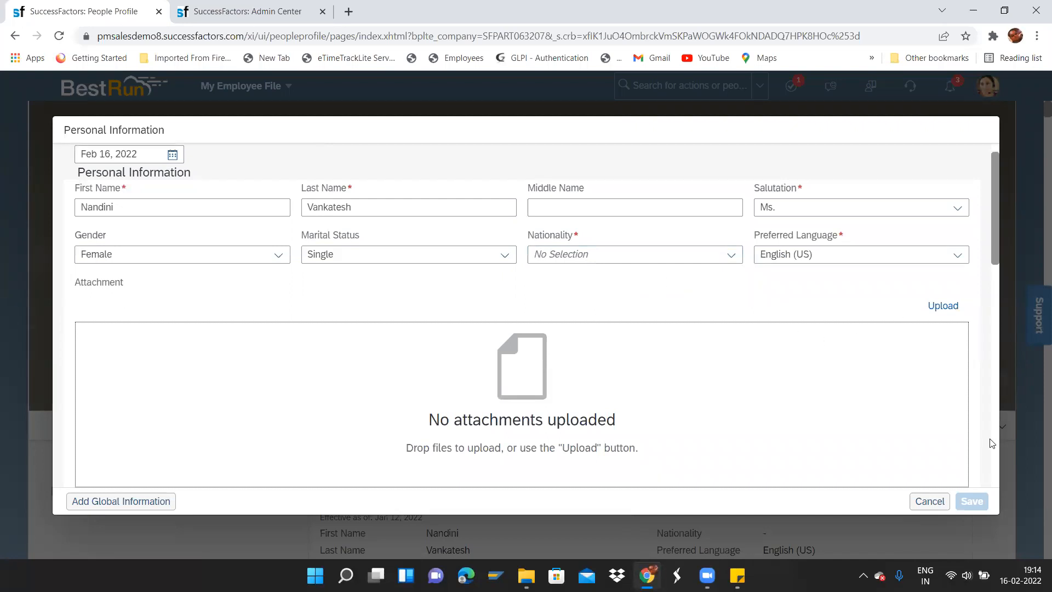
click(930, 502)
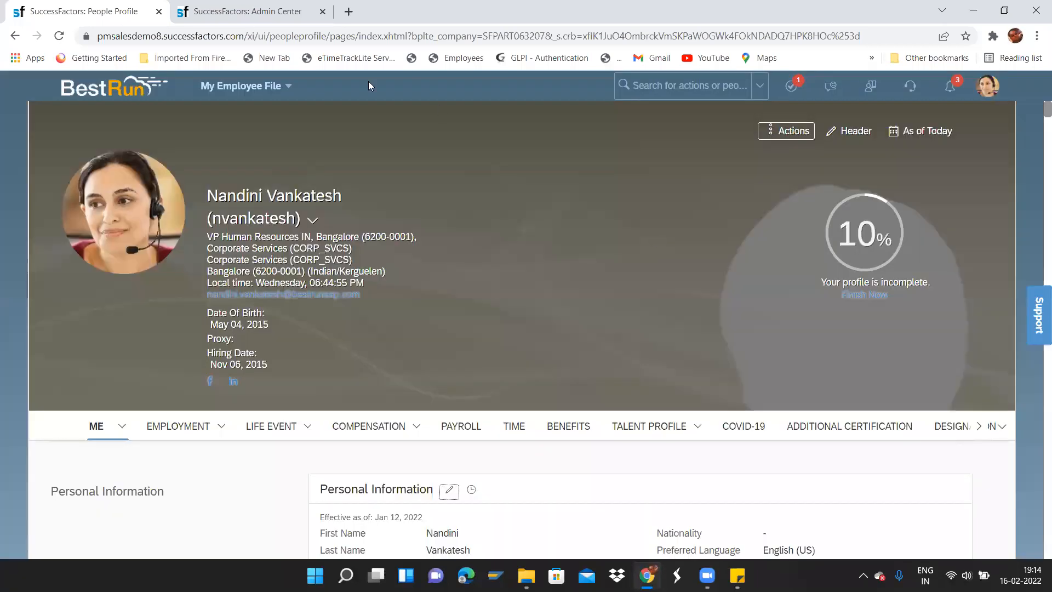
Open the Organizational Information editor in the Employment section with an effective date of Feb 01, 2022.
click(156, 427)
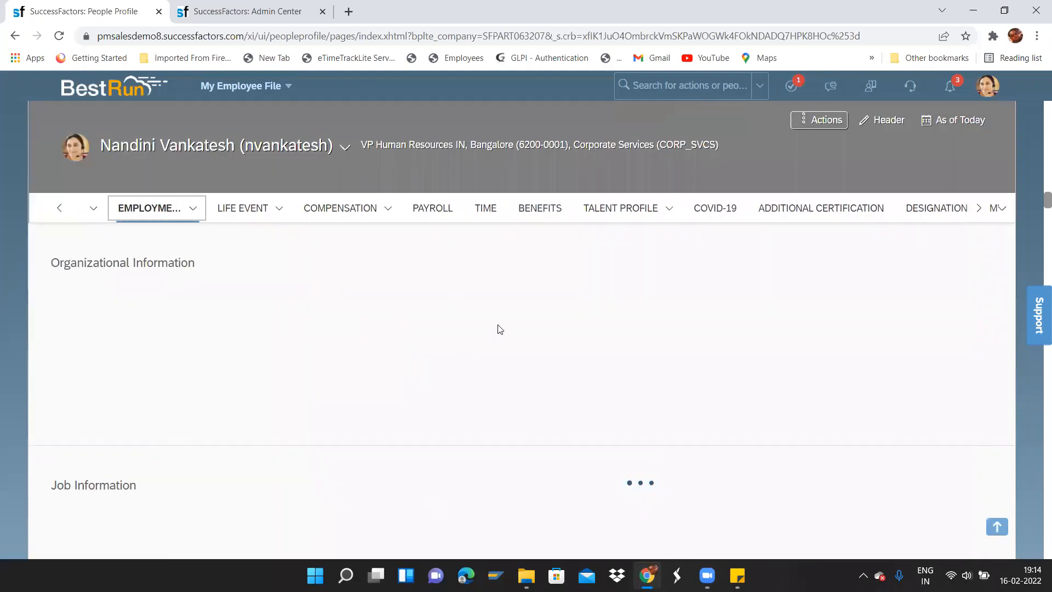
click(444, 261)
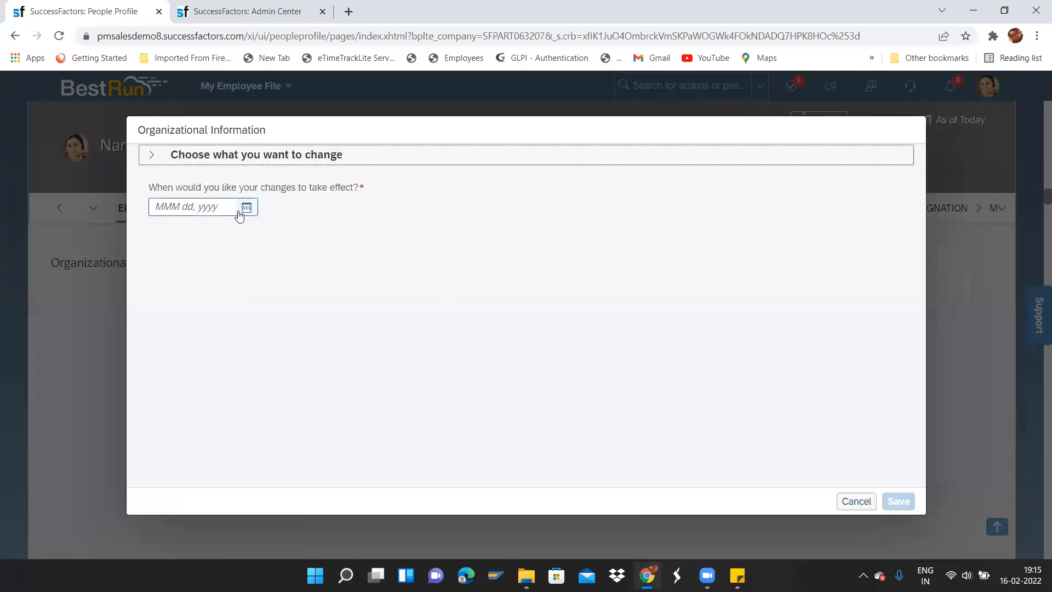
click(242, 212)
click(227, 277)
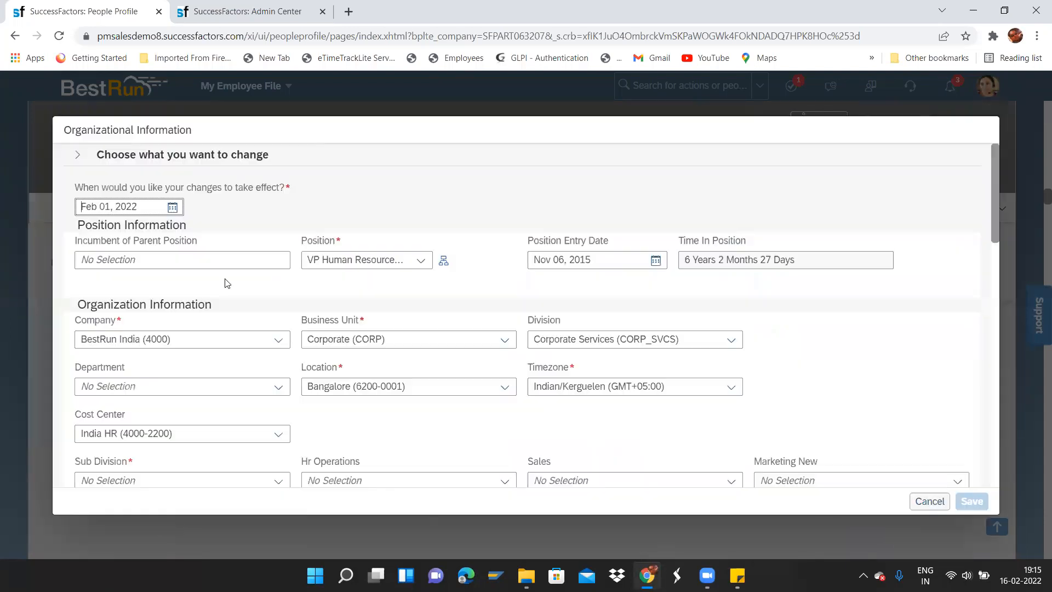
Check the Company, Business Unit, Division and Department choices under Organization Information, and cancel without saving.
click(278, 340)
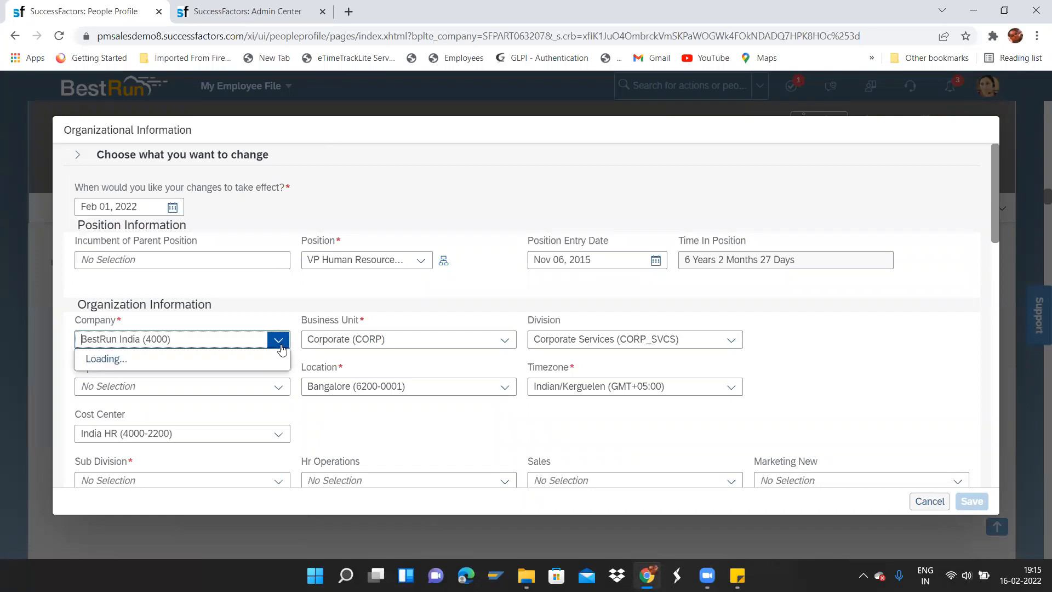
click(462, 356)
click(504, 340)
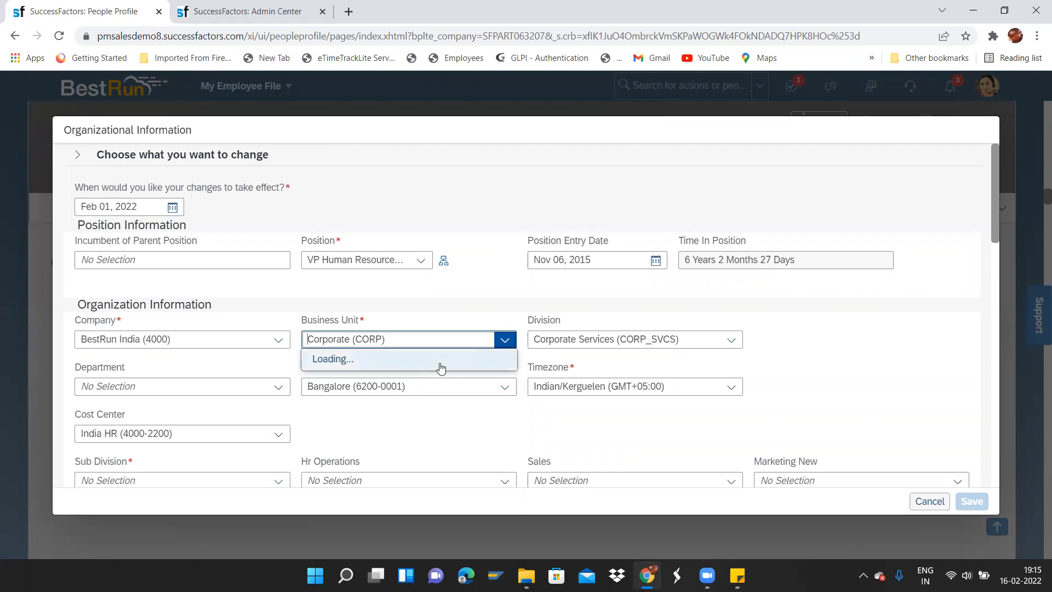
click(449, 302)
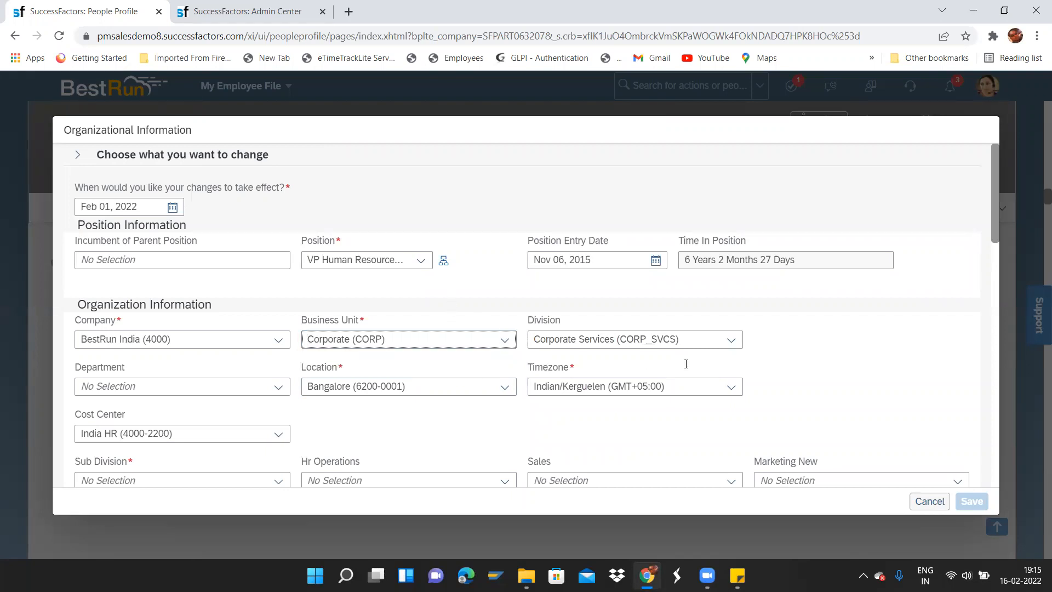
click(731, 339)
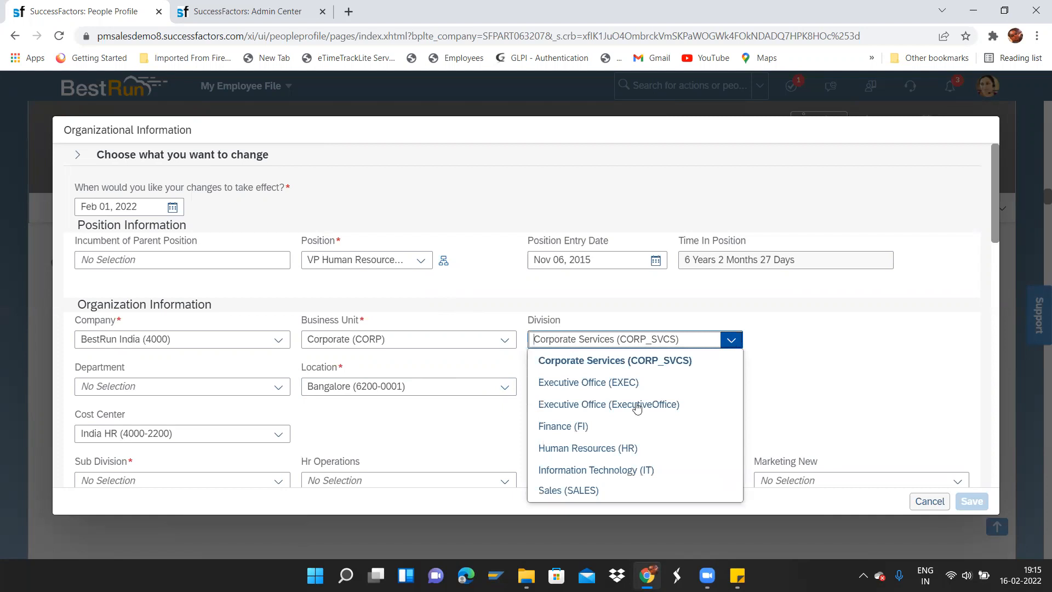
click(377, 445)
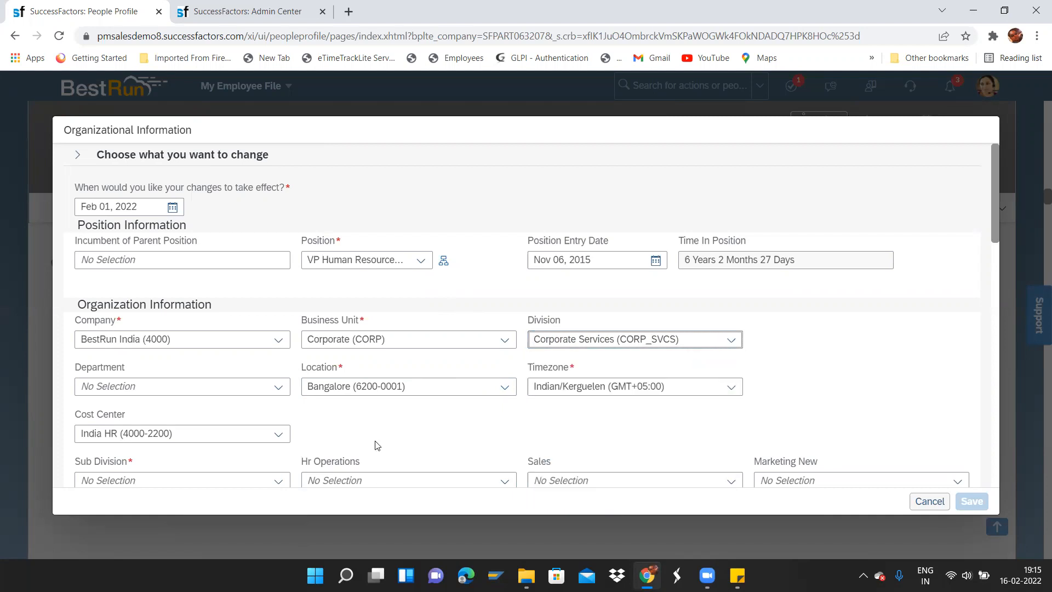
click(276, 386)
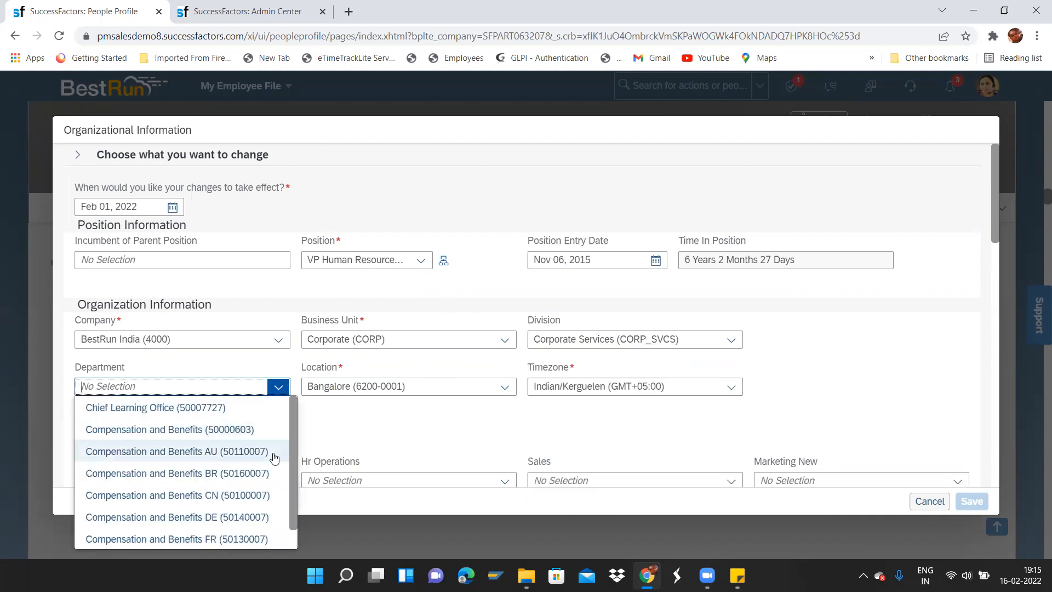
click(403, 448)
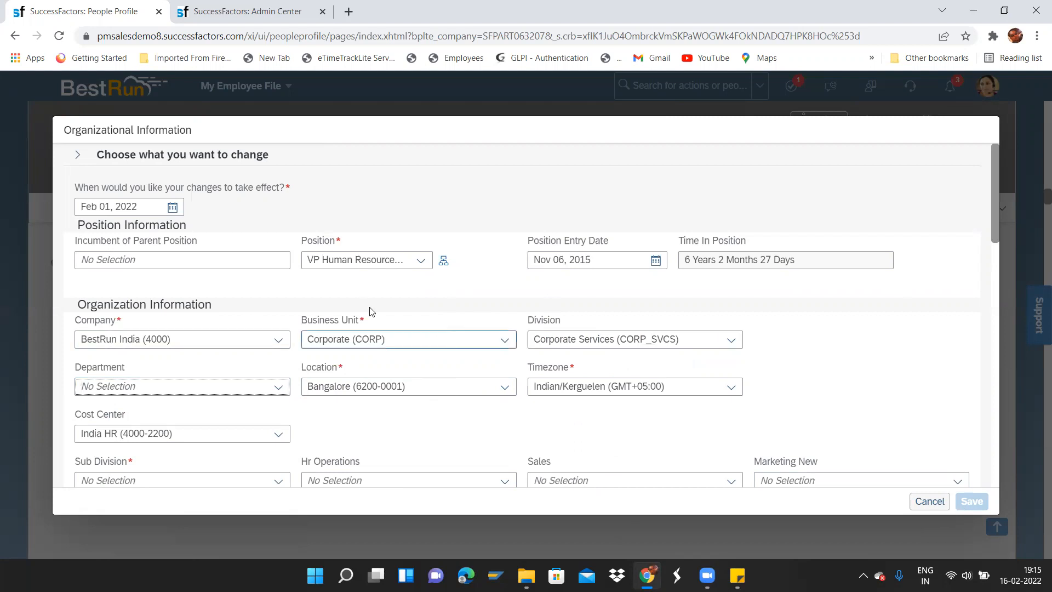
click(102, 312)
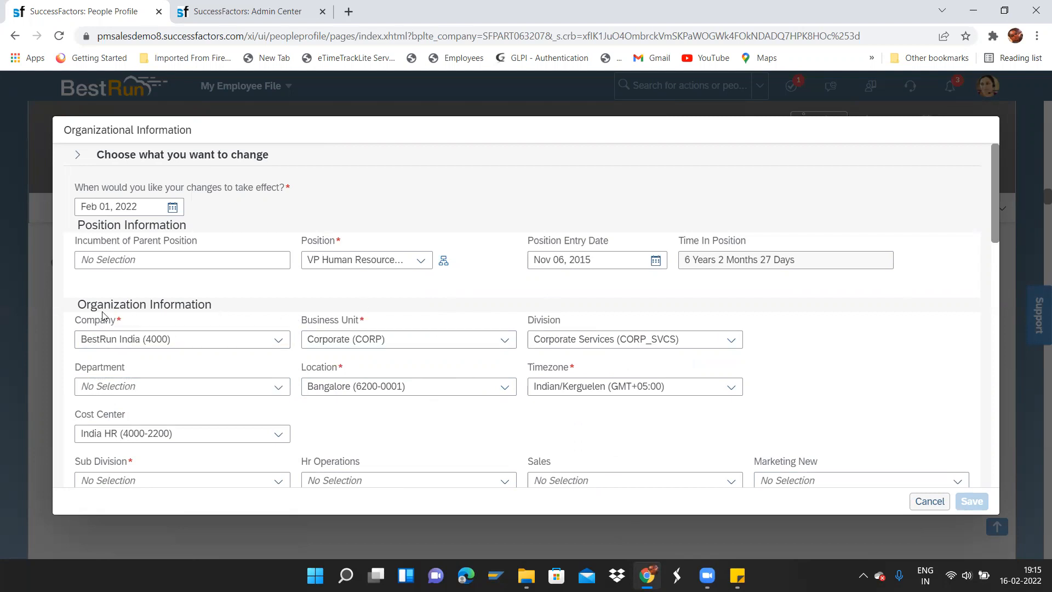
drag(102, 312, 54, 321)
click(930, 502)
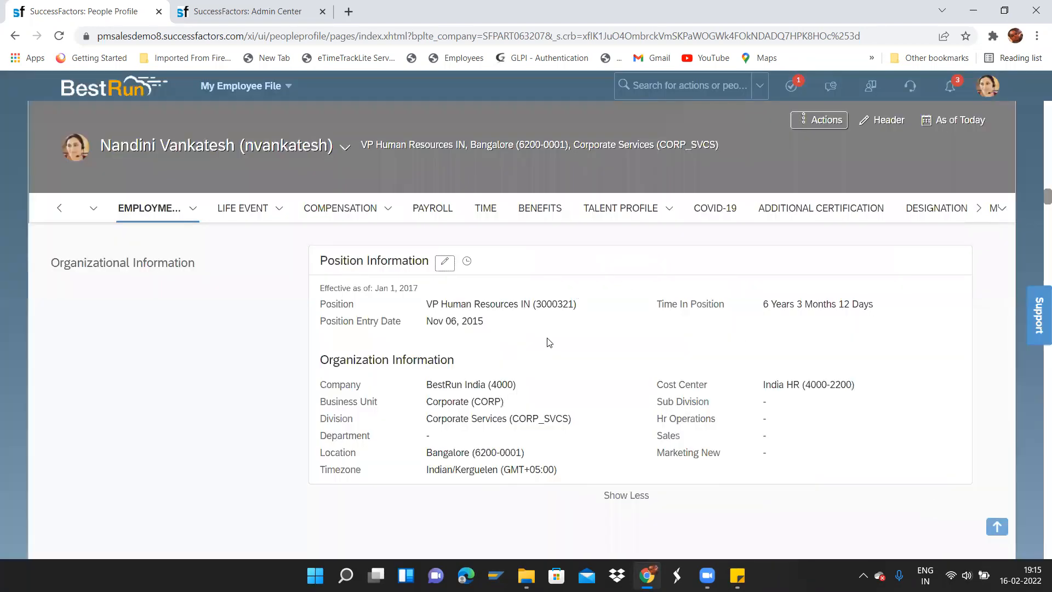
Return to the profile's Personal Information section, open it for editing, and examine the available Salutation values.
scroll(1037, 203, up, 10)
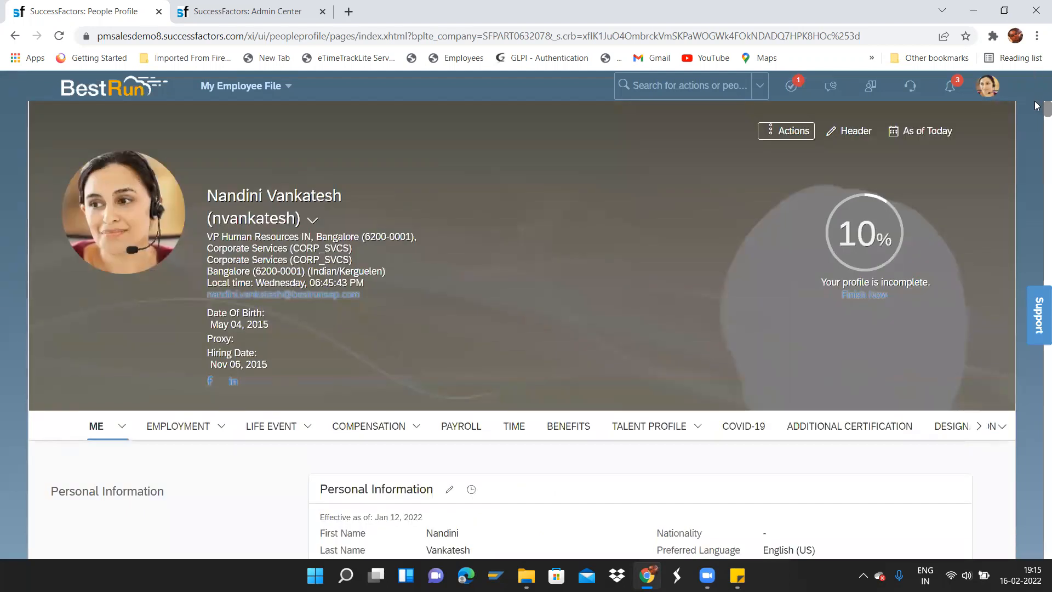
scroll(484, 325, down, 4)
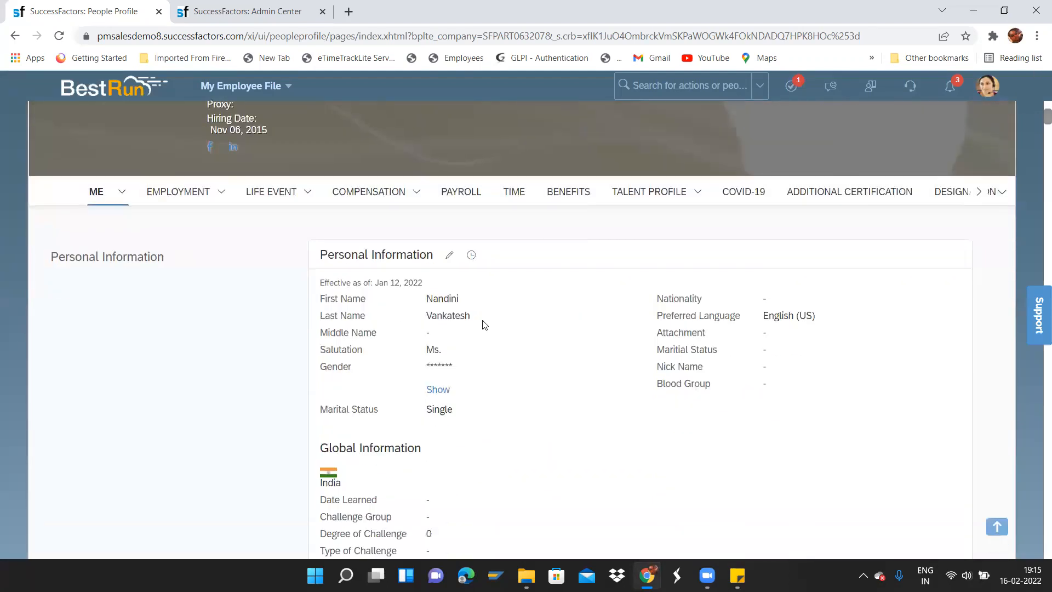
click(448, 254)
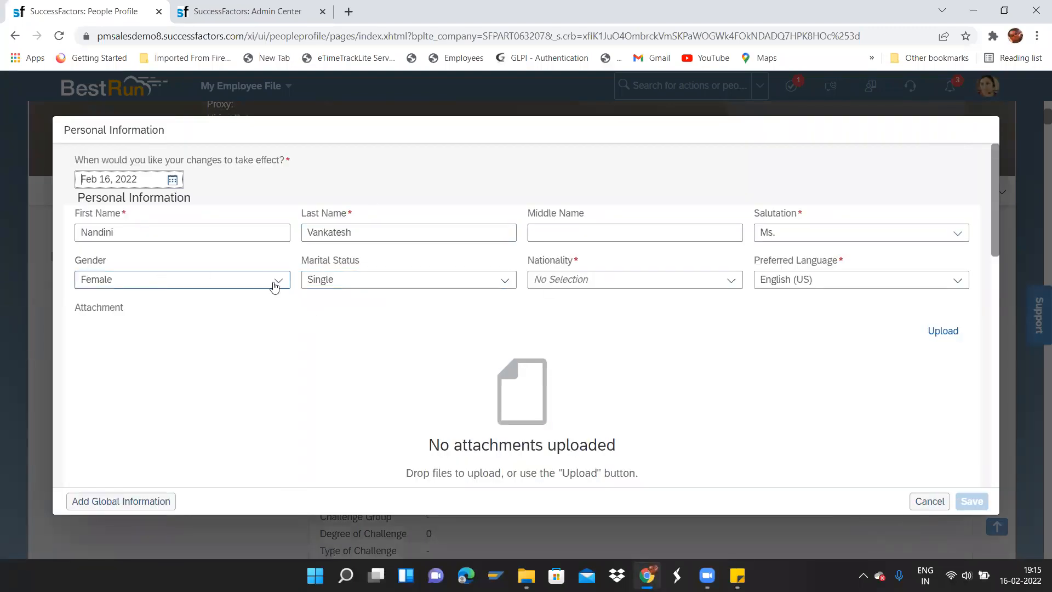
click(958, 234)
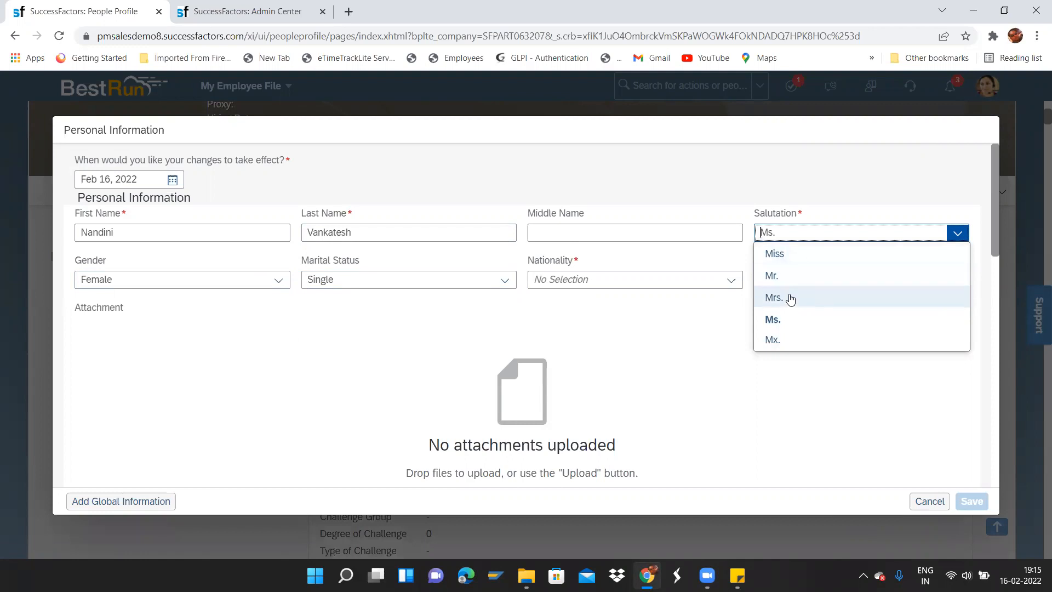
scroll(735, 404, down, 1)
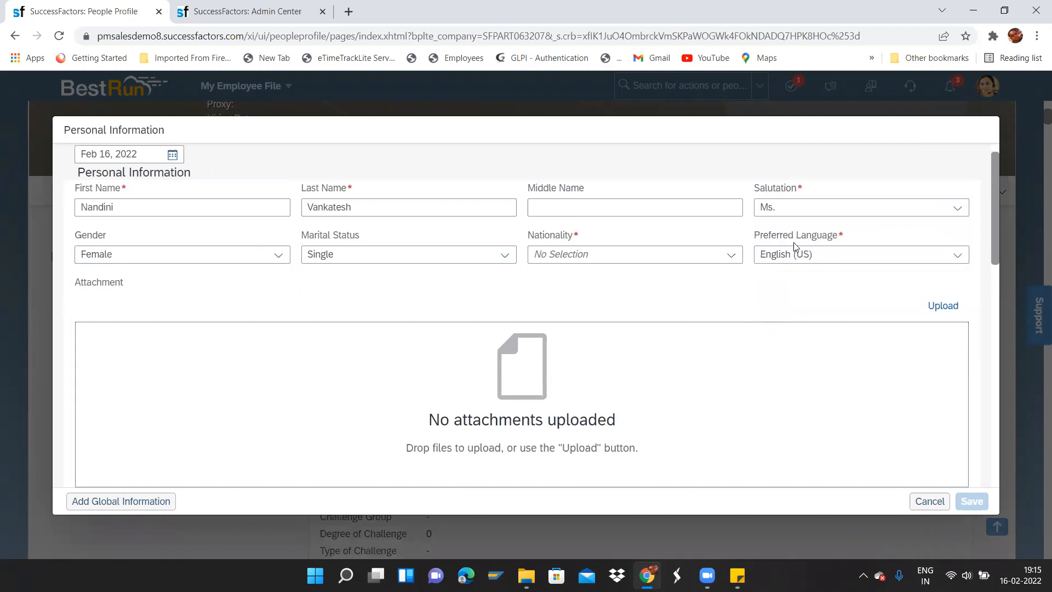
click(960, 207)
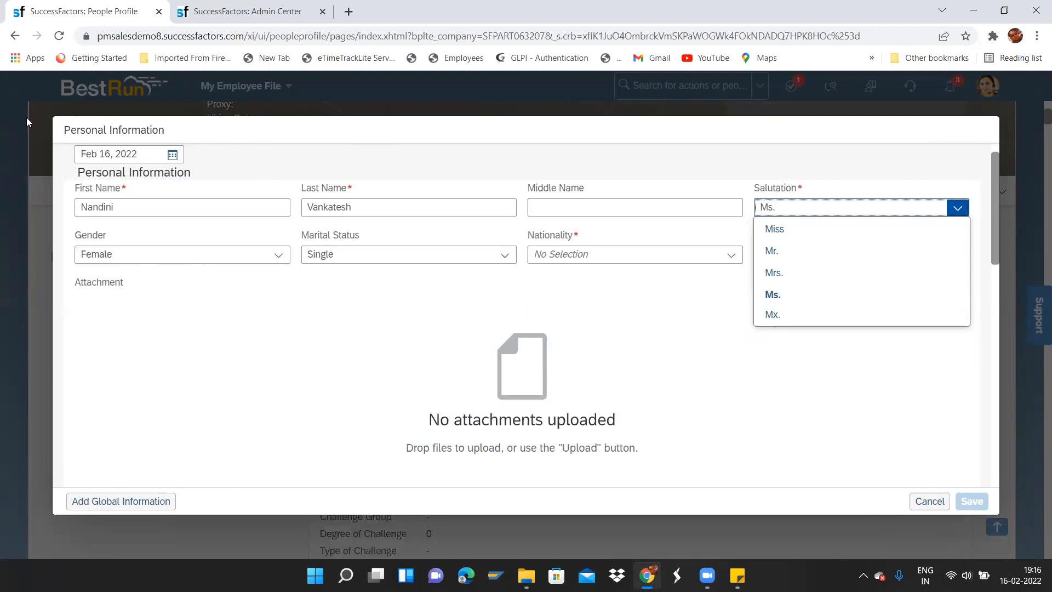
Close the Salutation choices and examine the First Name and Last Name fields in the Personal Information editor.
drag(134, 206, 62, 208)
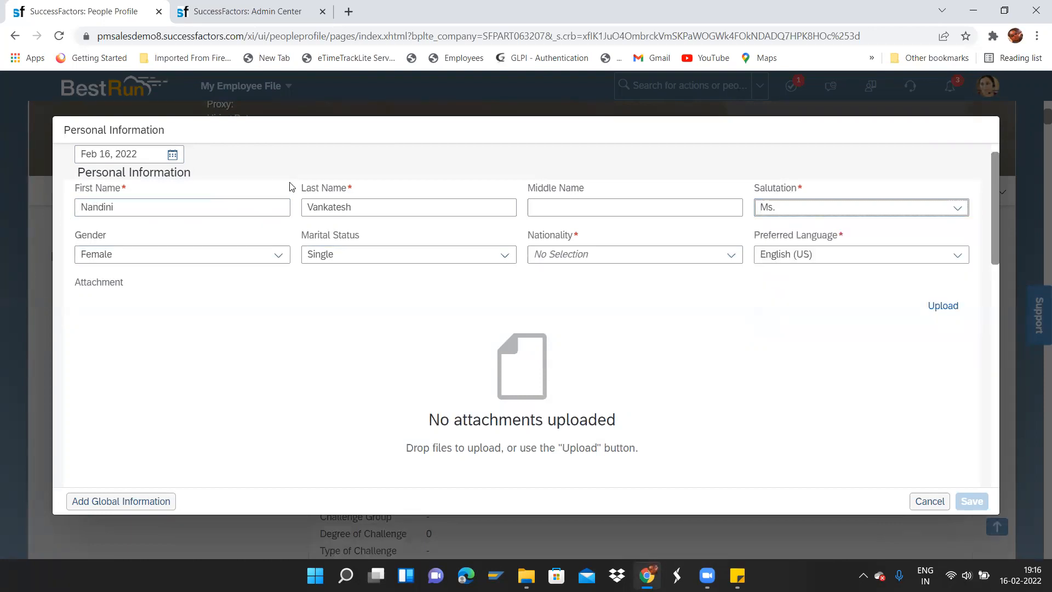
drag(74, 189, 131, 189)
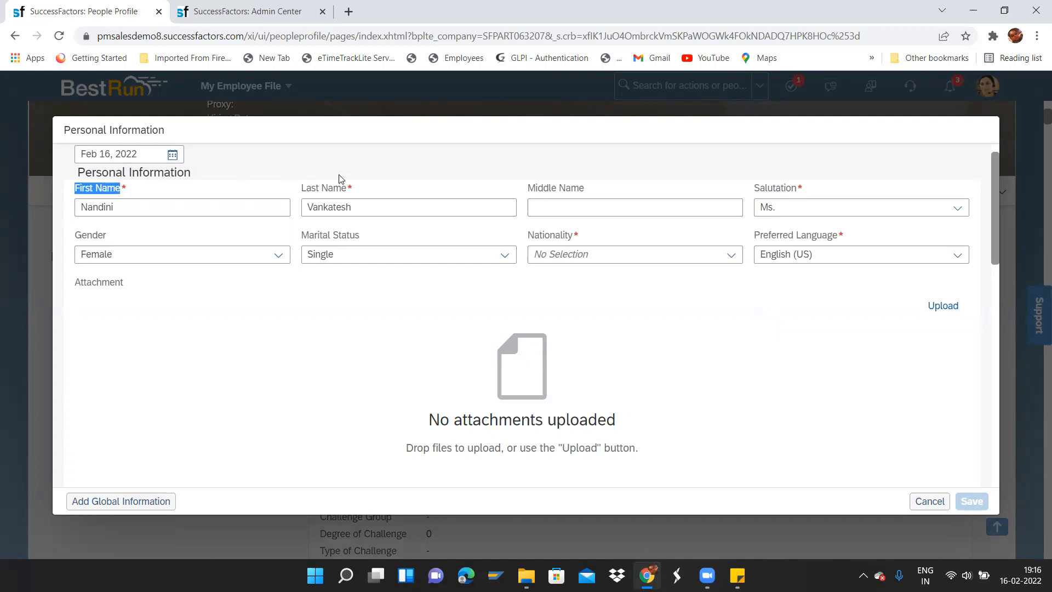
click(307, 186)
Duplicate the employee profile browser tab, search for "manage business" in the copy, and open Manage Business Configuration.
right_click(108, 9)
click(157, 106)
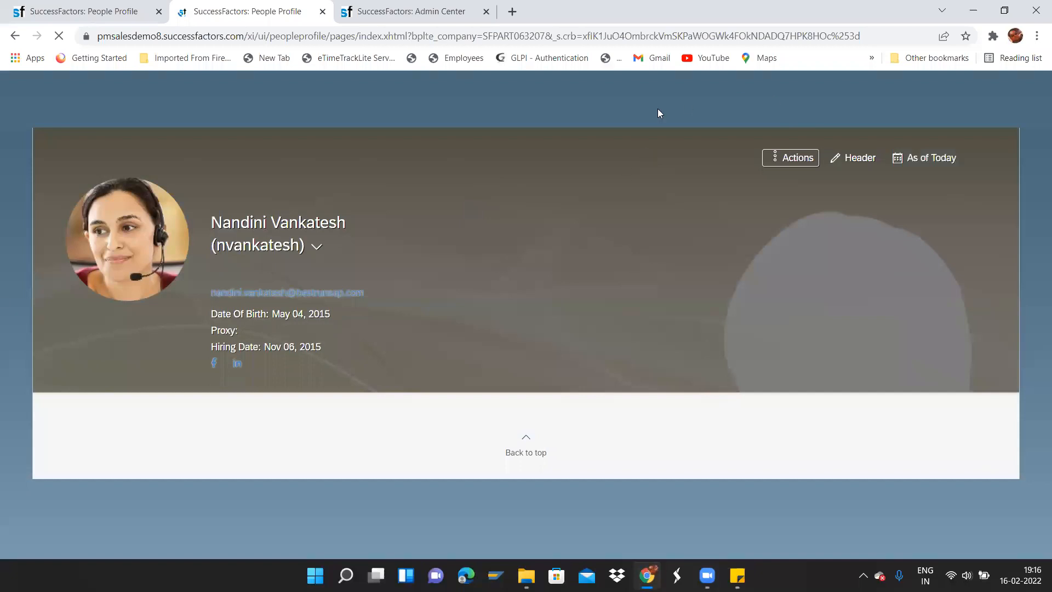
click(675, 85)
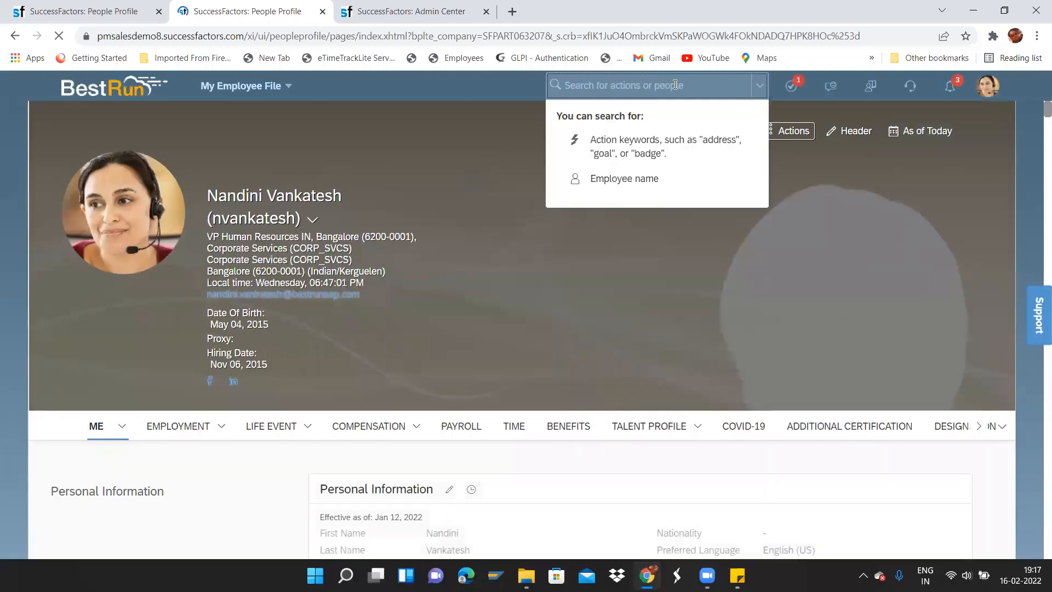
text(manage )
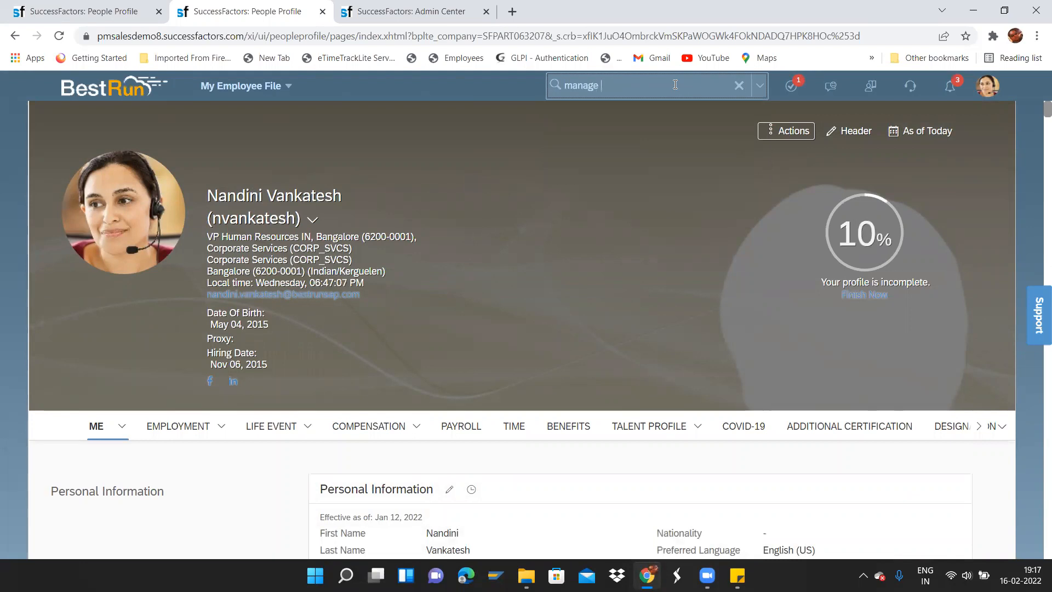
text(business)
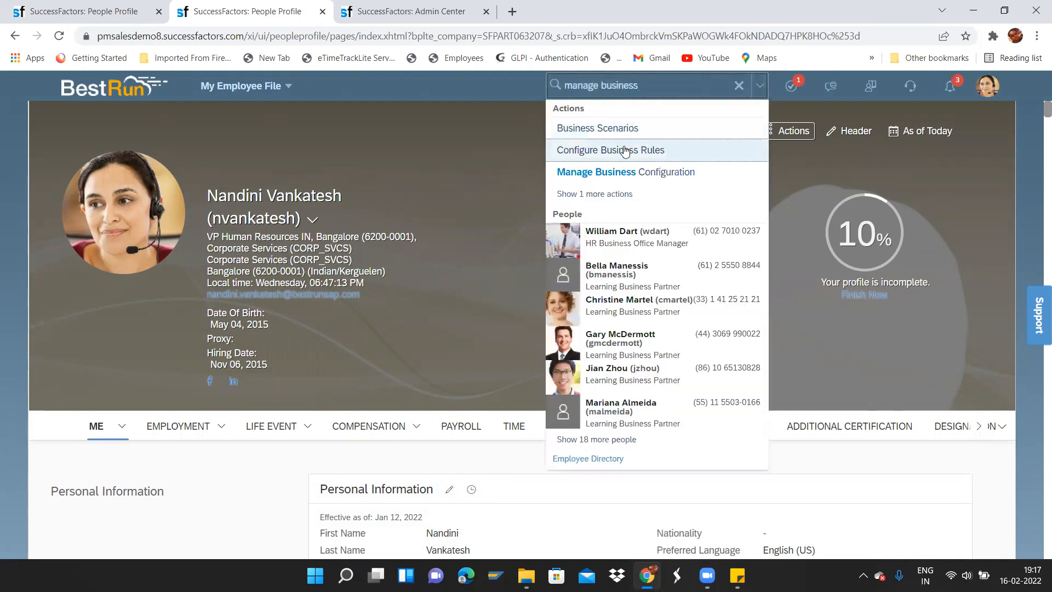
click(626, 172)
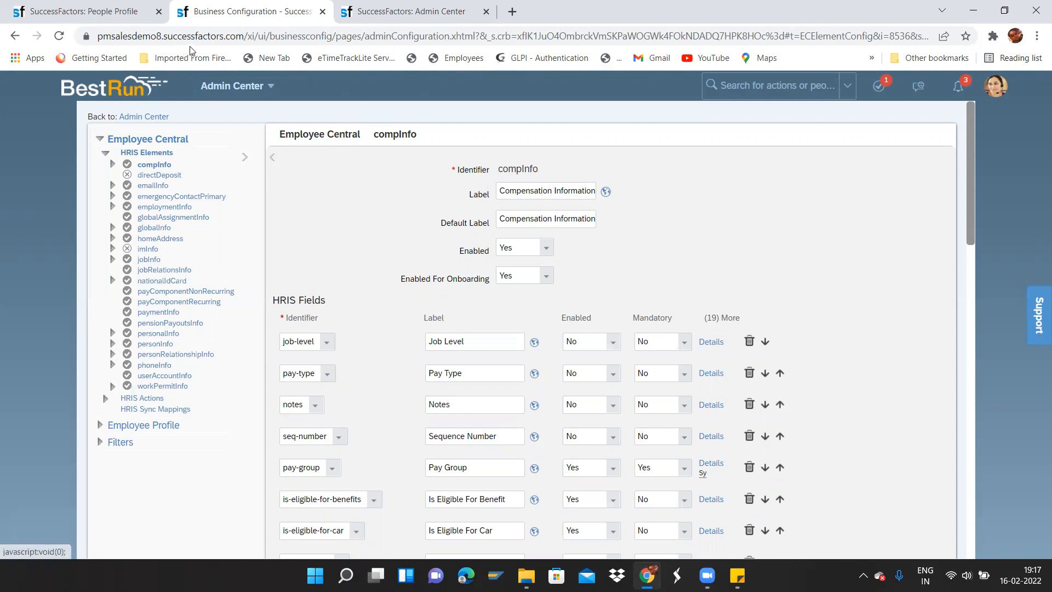
Switch between Business Configuration and the profile's Personal Information editor, and check the Salutation choices without changing them.
click(87, 10)
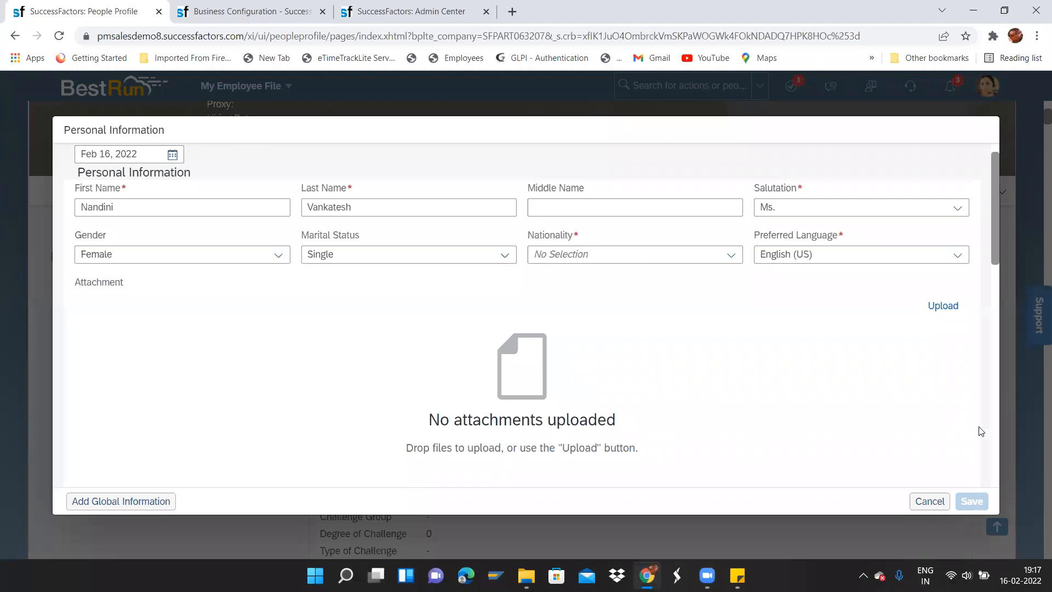
click(233, 8)
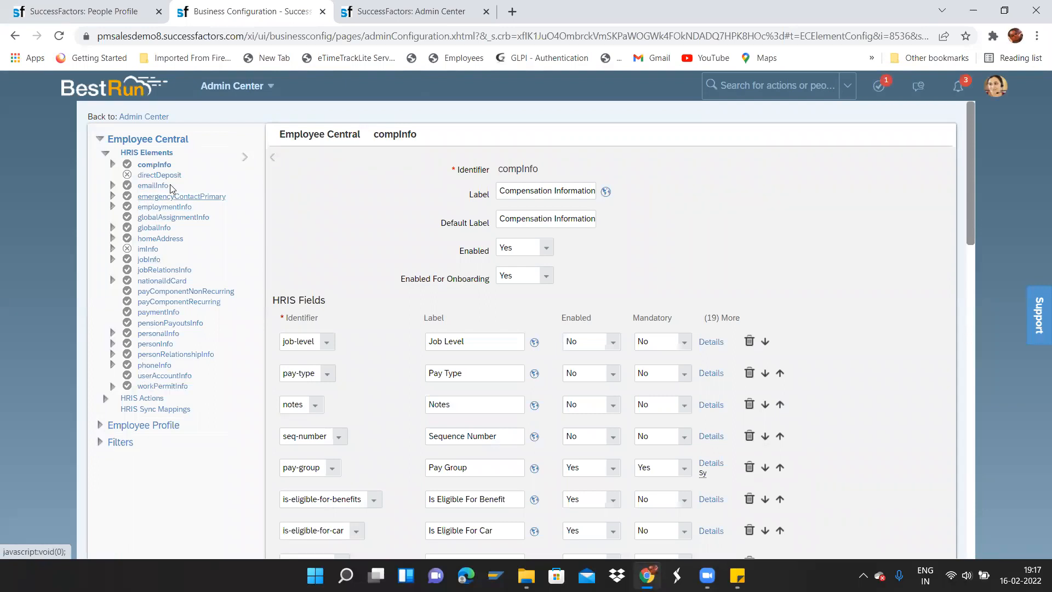
click(104, 11)
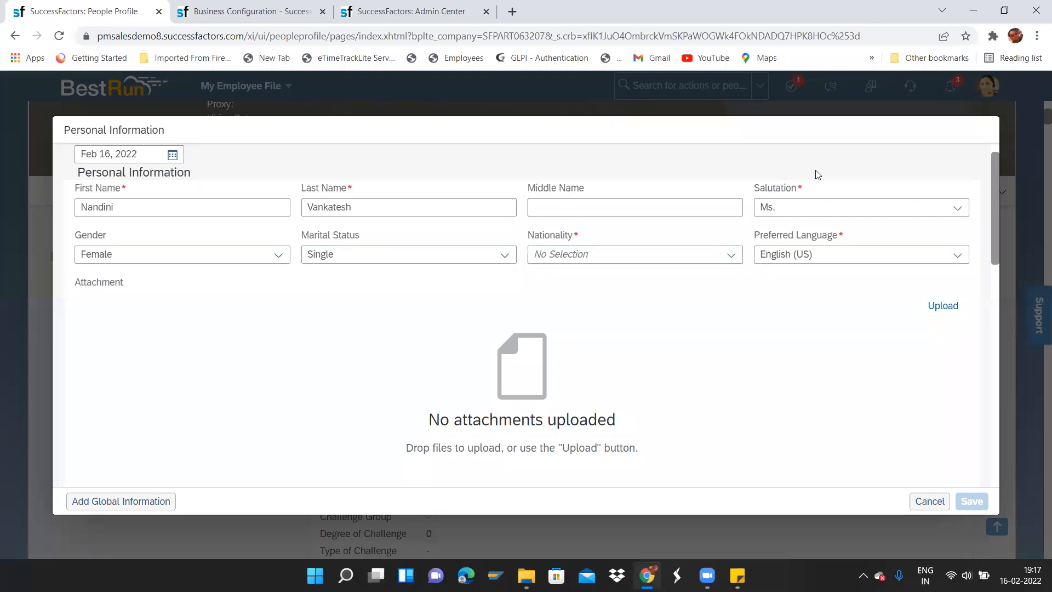
click(958, 208)
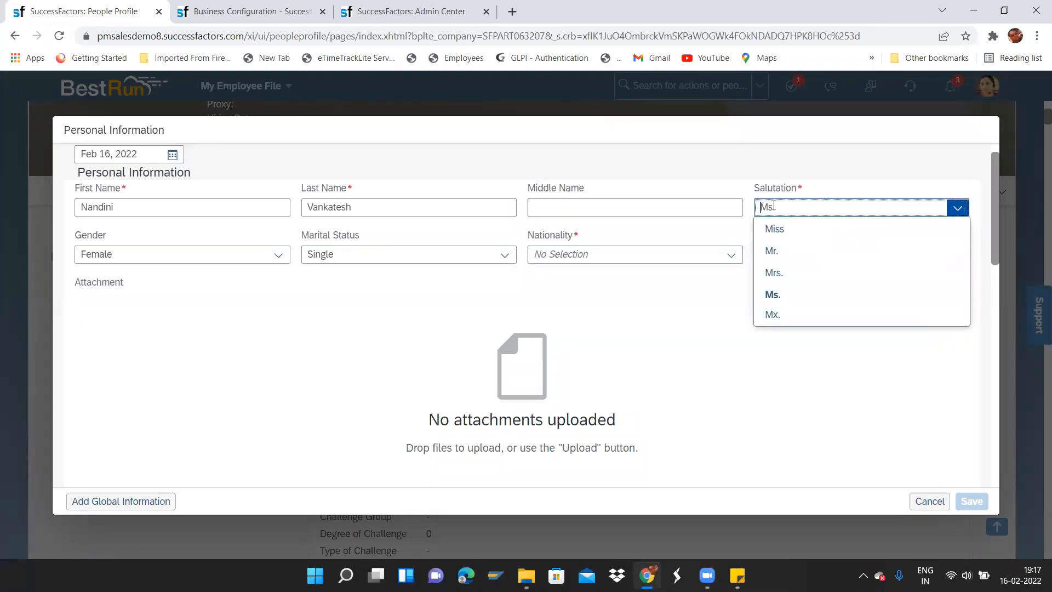
click(756, 188)
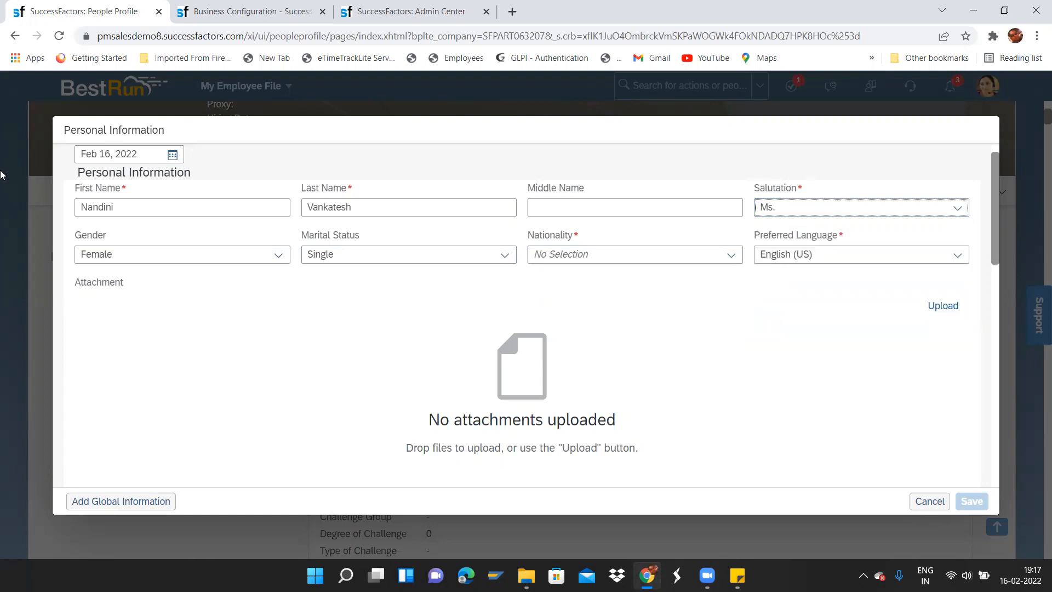
Identify the Personal Information heading in the profile and open the matching personalInfo HRIS element in Business Configuration.
drag(85, 174, 198, 175)
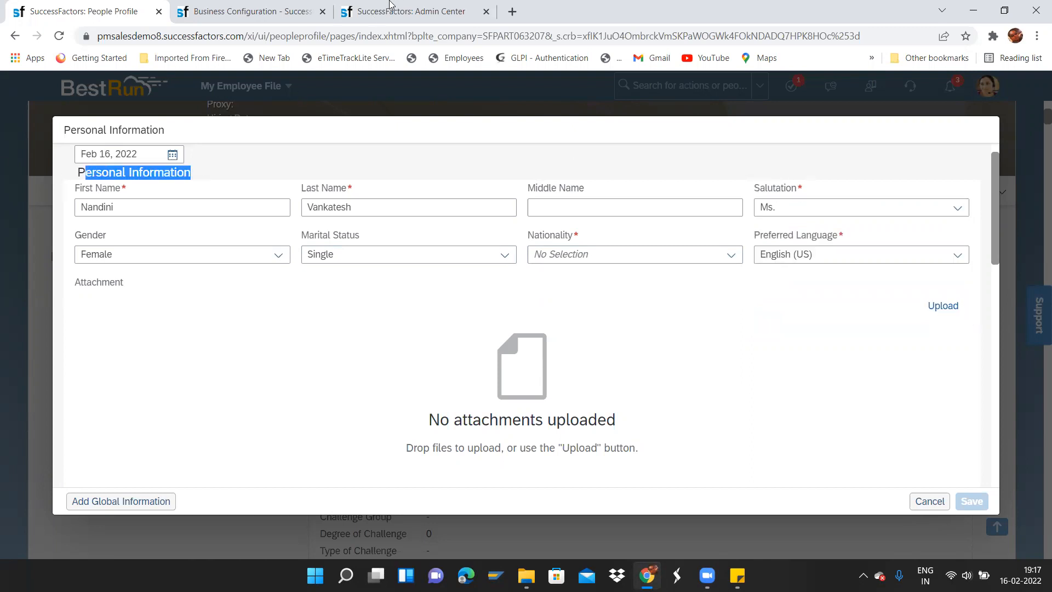
click(291, 10)
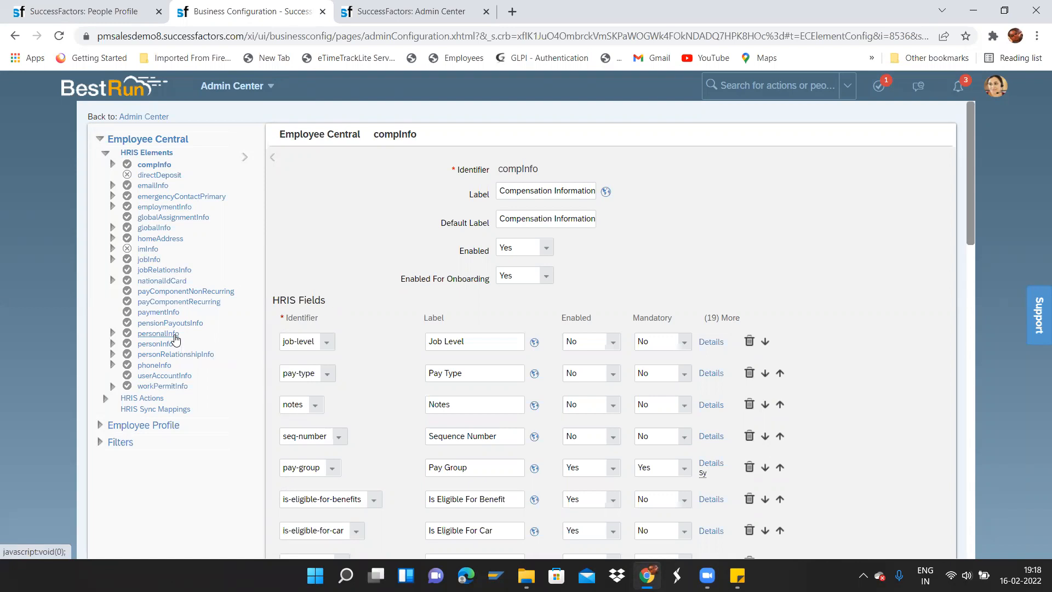
click(158, 333)
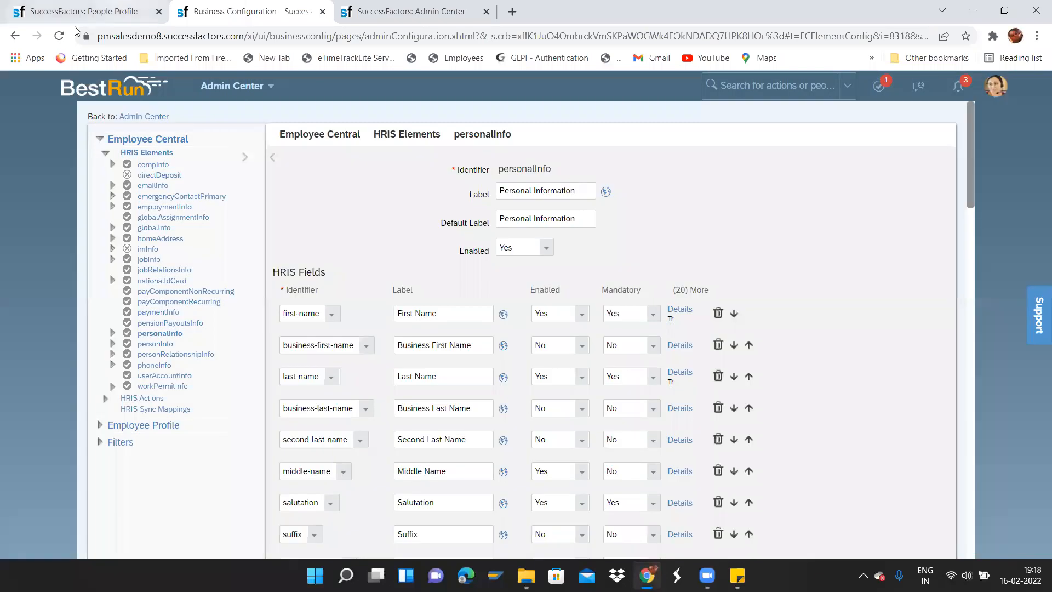
Return to the profile's Personal Information editor and compare its free-text name fields with the Salutation and Marital Status dropdowns.
click(80, 11)
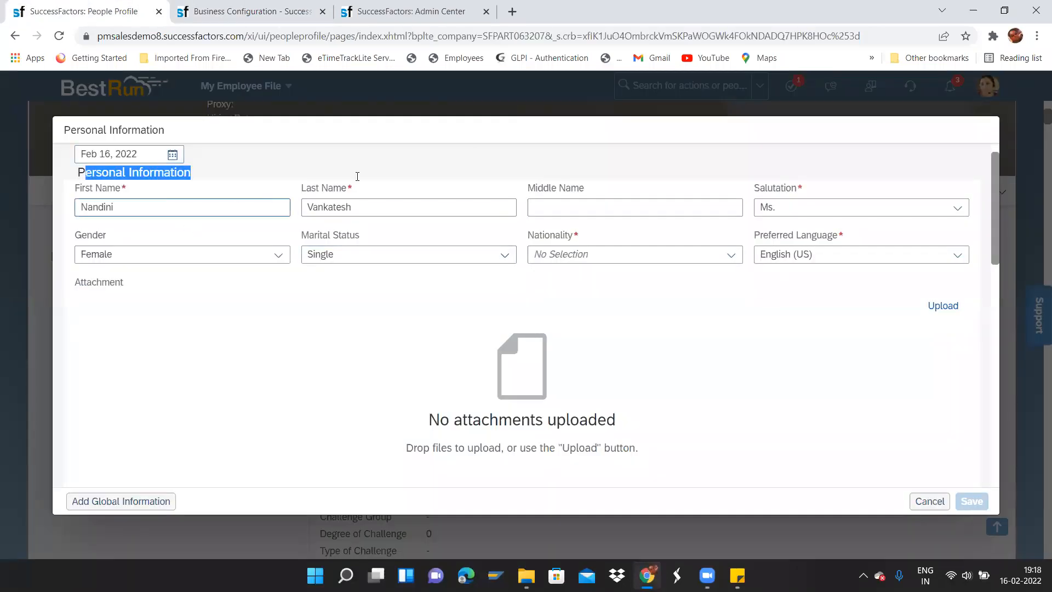
click(219, 172)
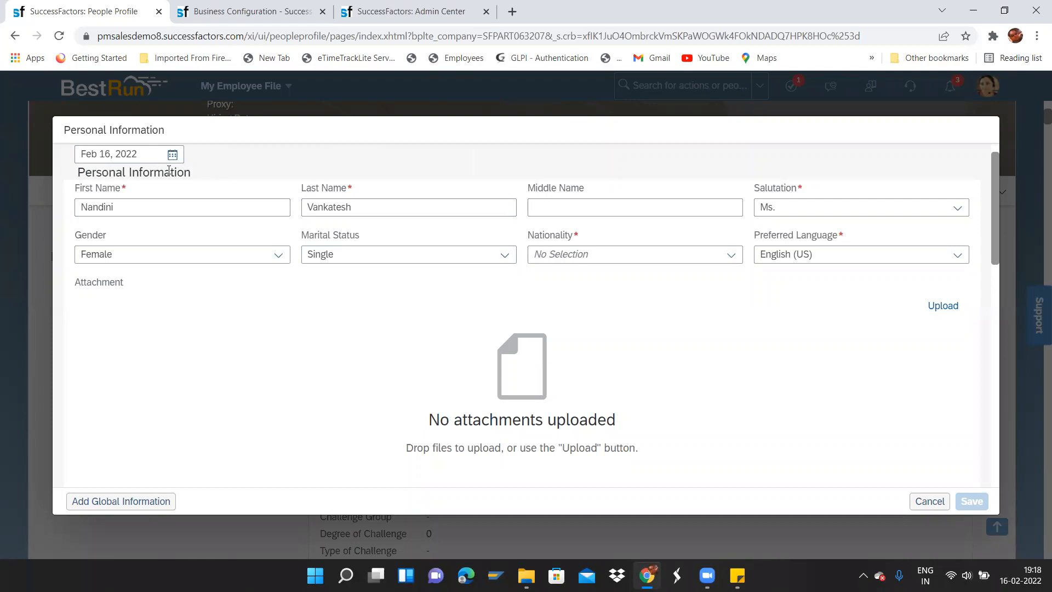
drag(114, 165, 70, 189)
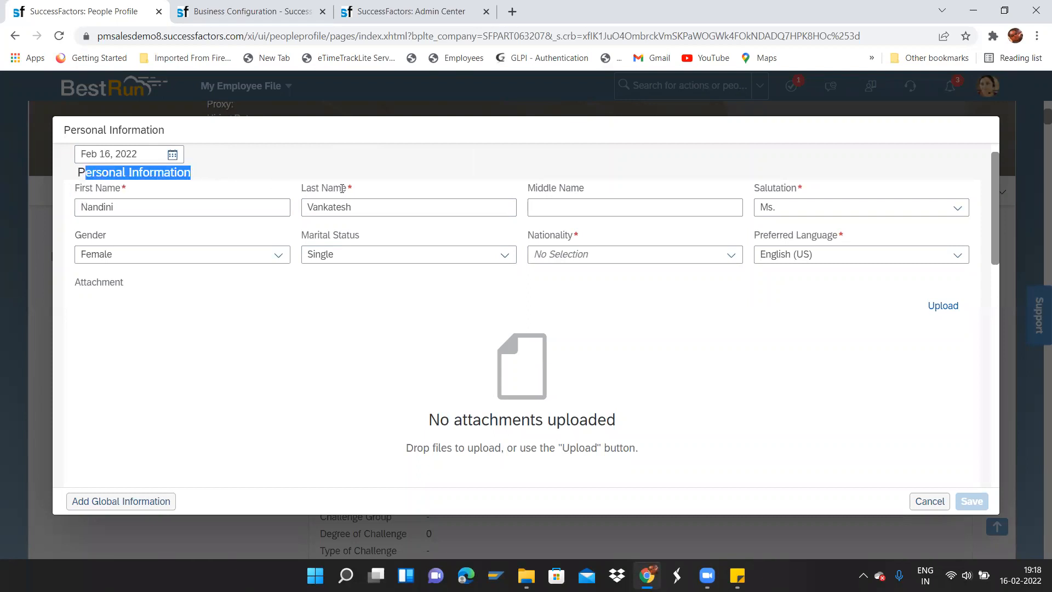
click(953, 213)
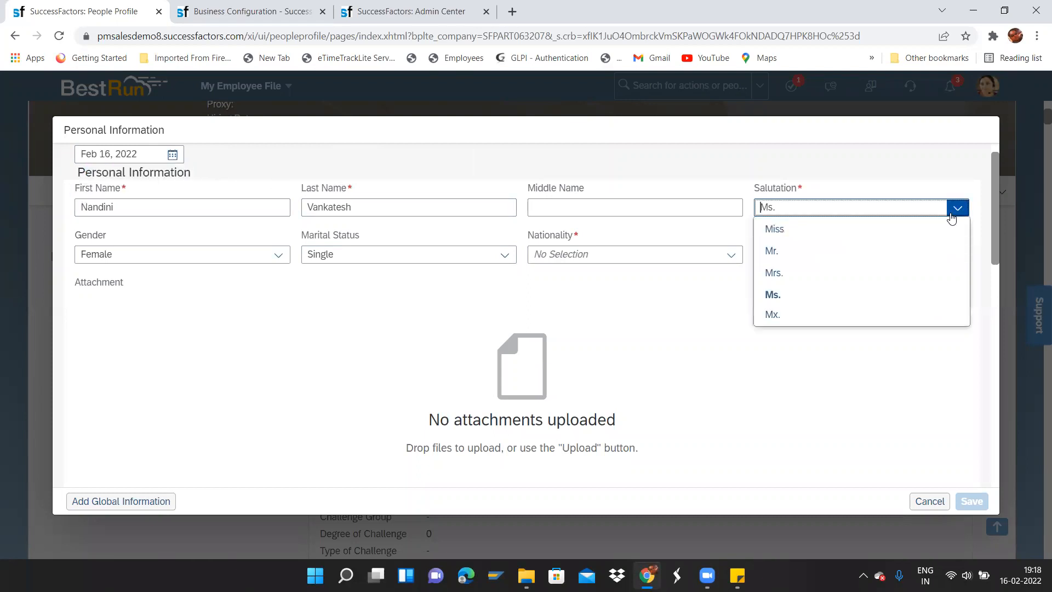
click(814, 172)
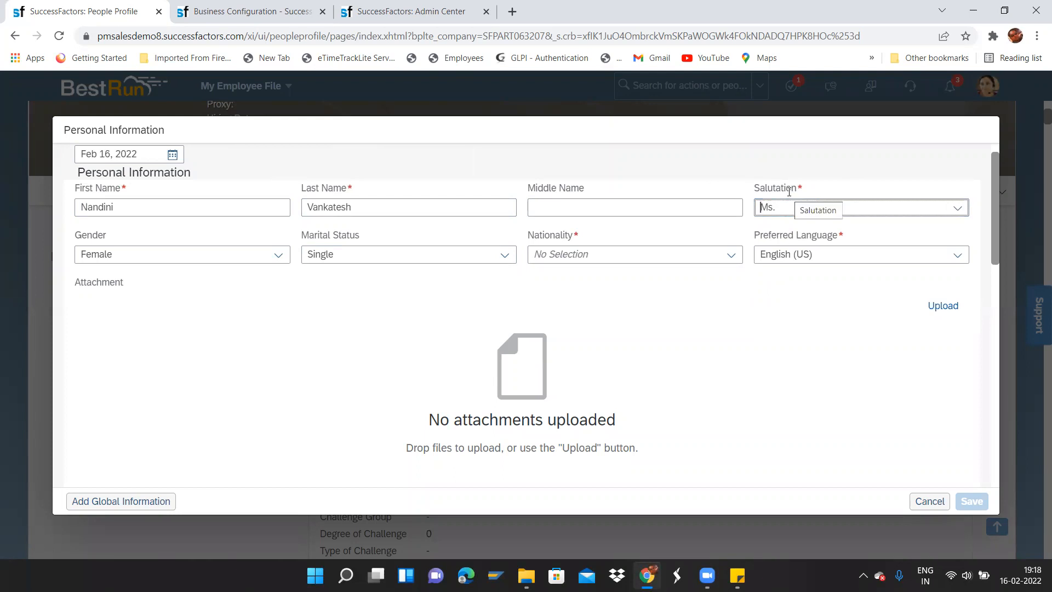
click(504, 254)
click(504, 208)
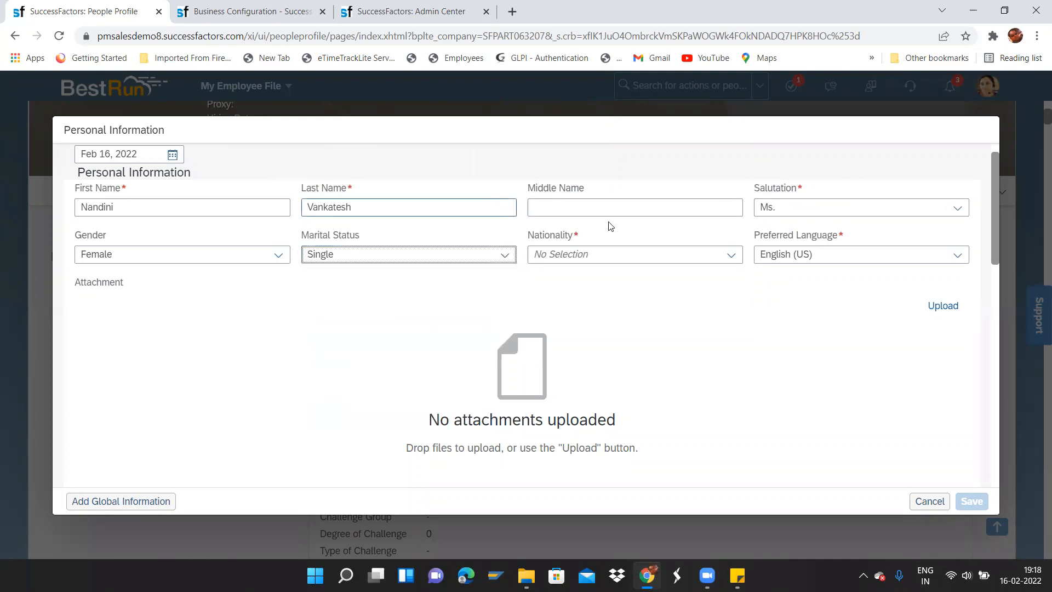
click(946, 204)
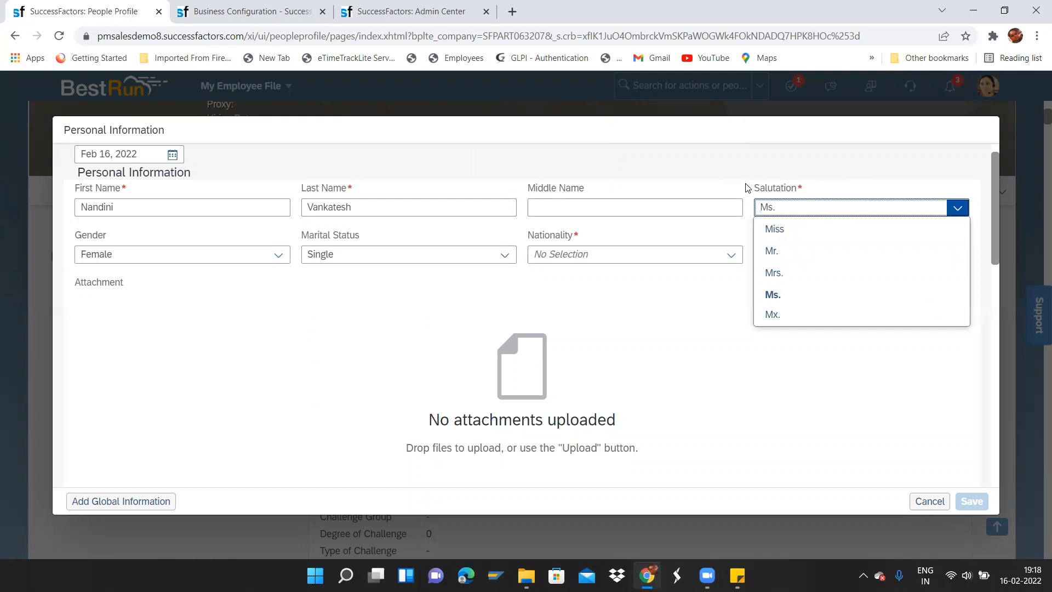
click(748, 187)
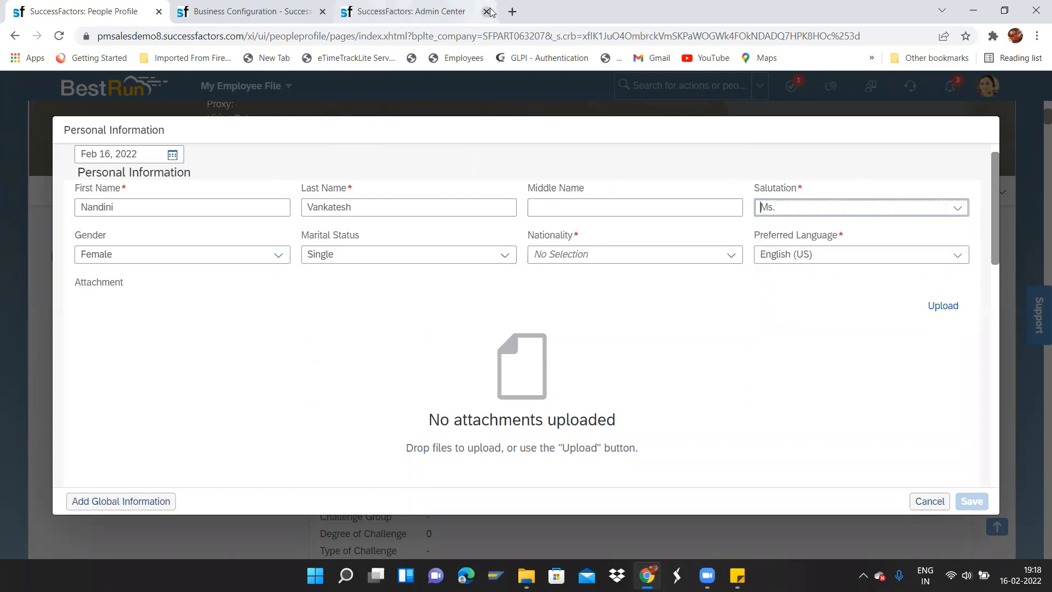
Compare the personalInfo HRIS field list with the profile's Salutation field, and examine that field's label and available choices.
click(272, 11)
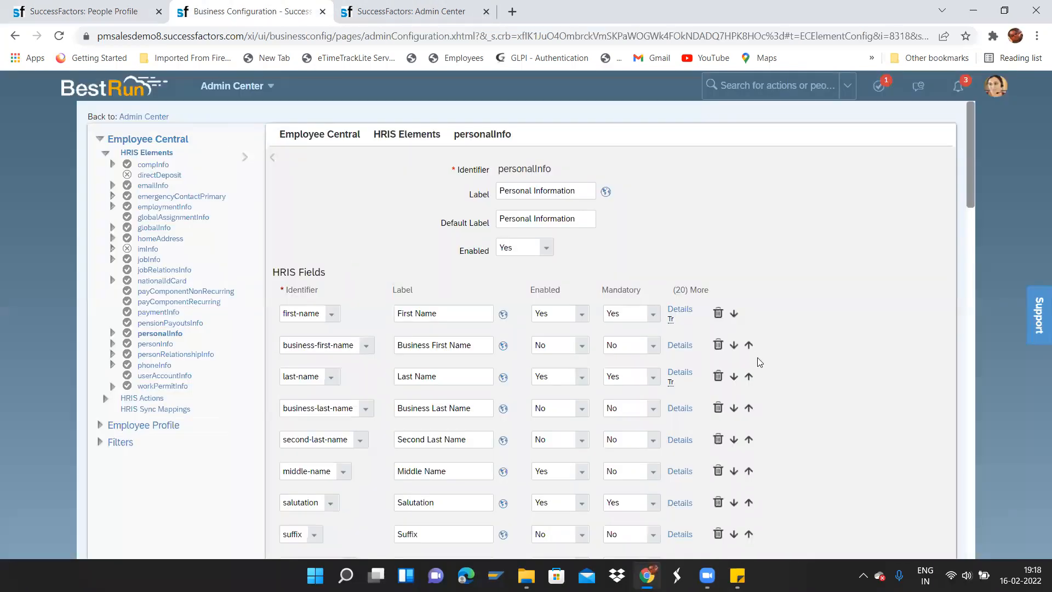
click(82, 11)
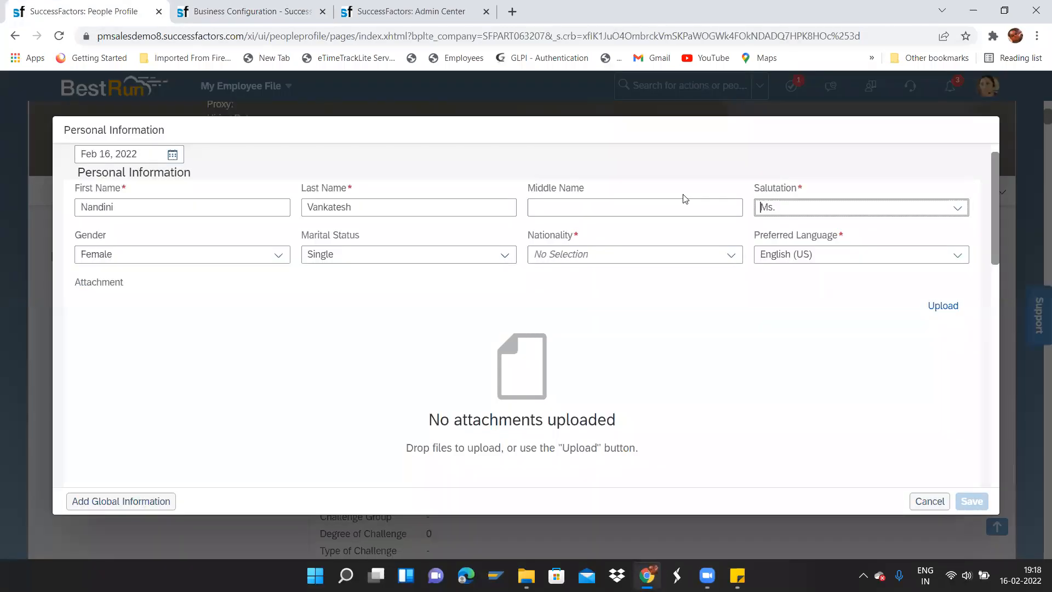
drag(796, 191, 748, 187)
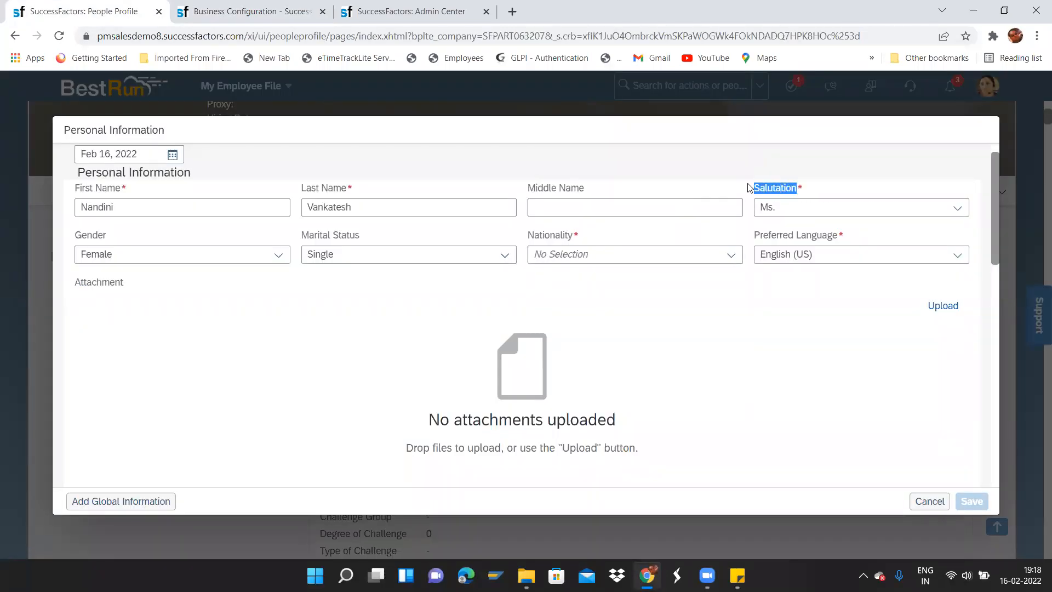
click(958, 208)
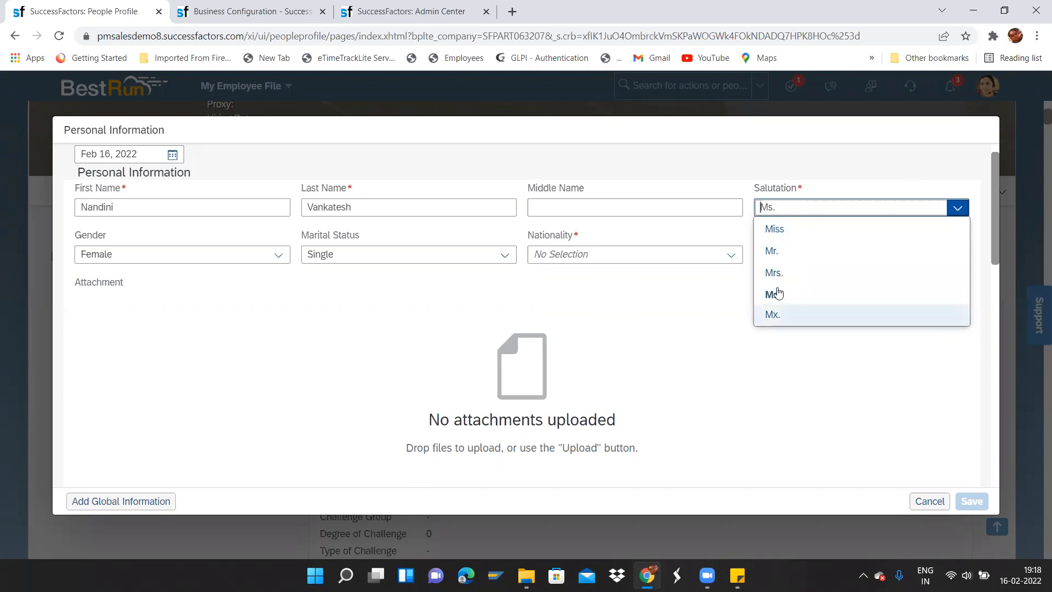
drag(782, 207, 754, 192)
click(757, 203)
click(798, 188)
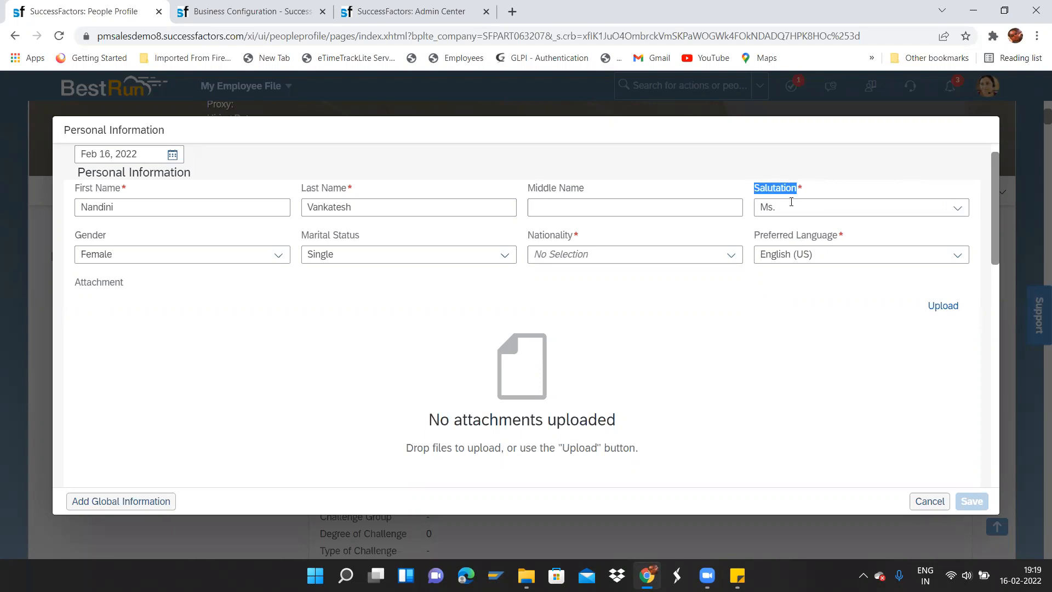
click(769, 182)
drag(756, 186, 800, 185)
Find the salutation field under the personalInfo HRIS fields in Business Configuration and open its details.
click(265, 9)
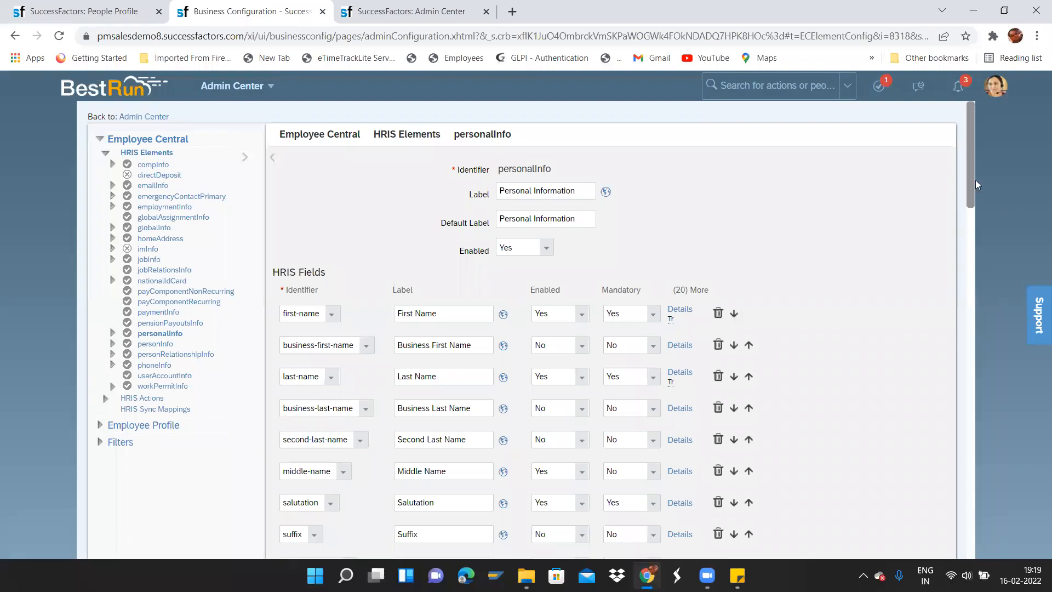
scroll(969, 189, down, 2)
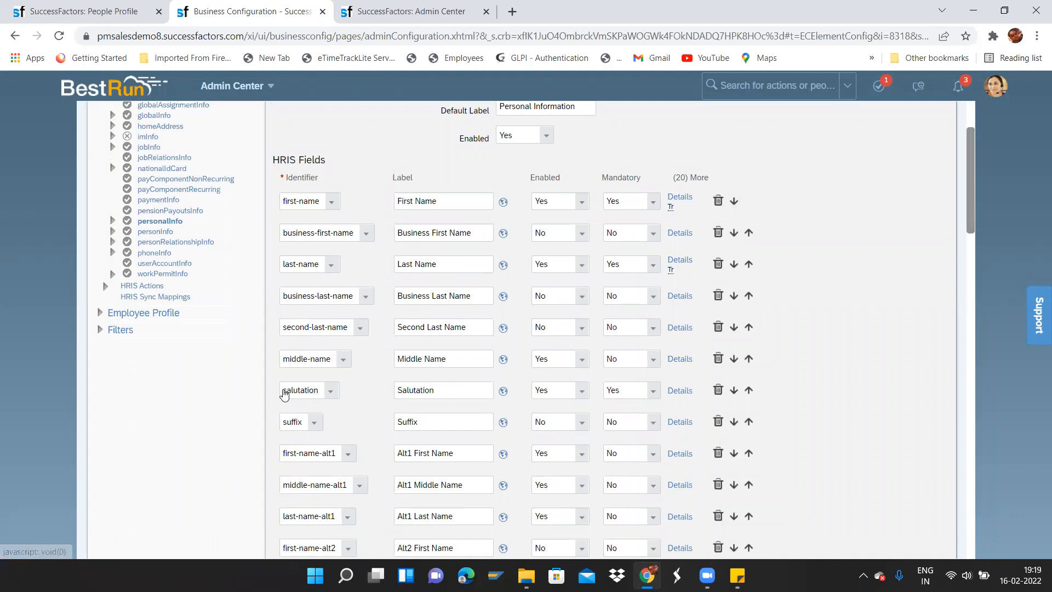
click(441, 386)
drag(441, 386, 381, 387)
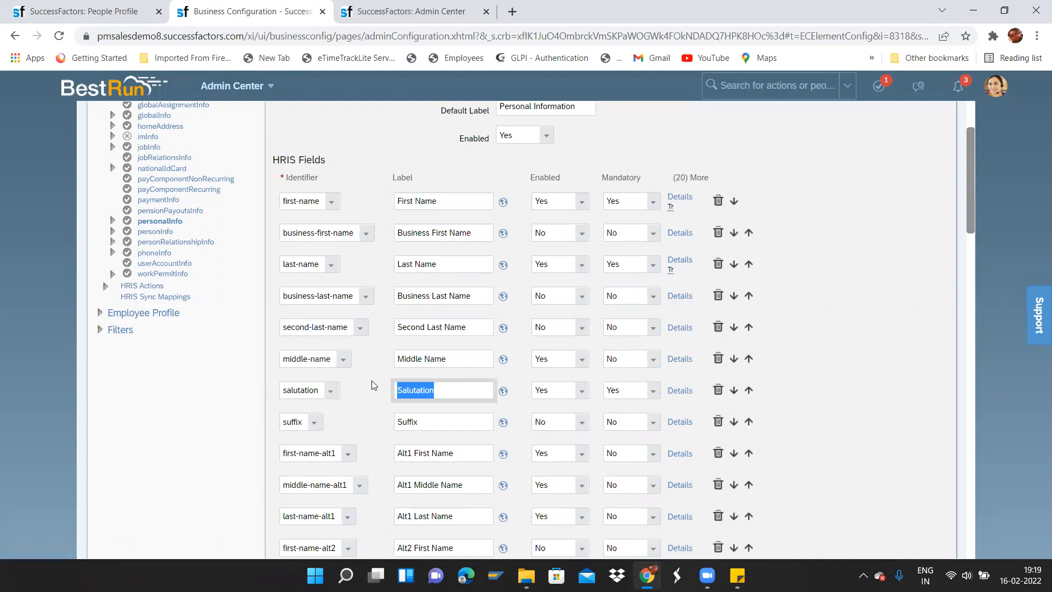
click(689, 392)
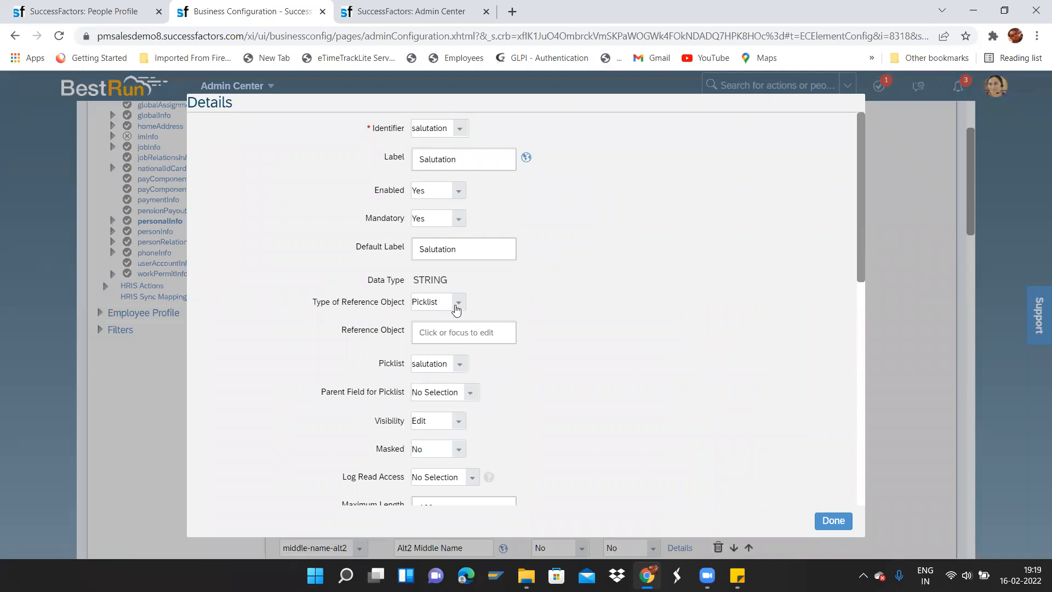
Examine the salutation field's Data Type and Type of Reference Object options, and close the details without changes.
drag(447, 280, 402, 280)
click(484, 280)
drag(320, 300, 434, 304)
click(460, 311)
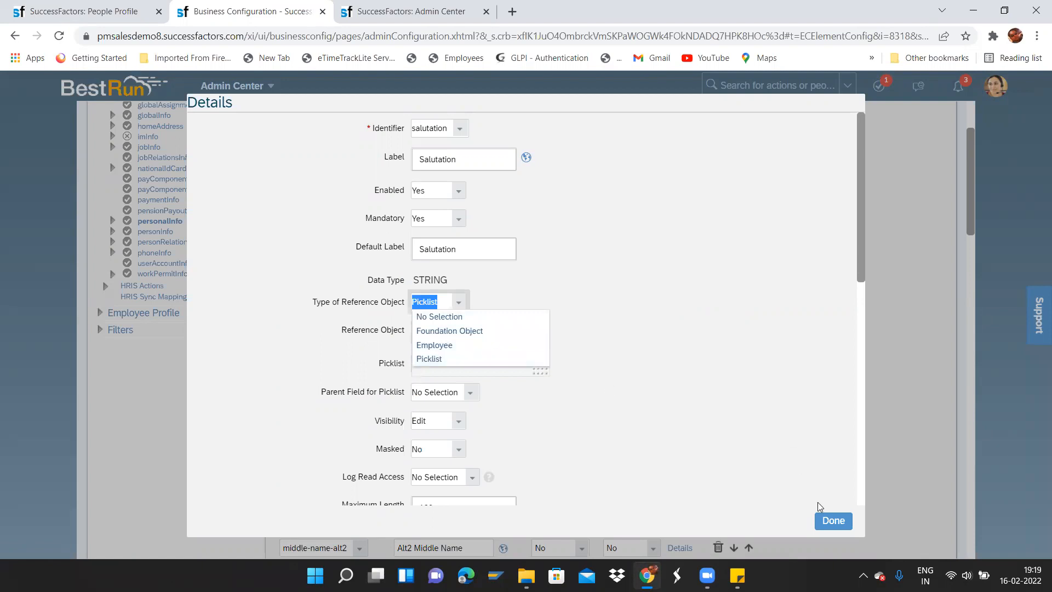
click(837, 518)
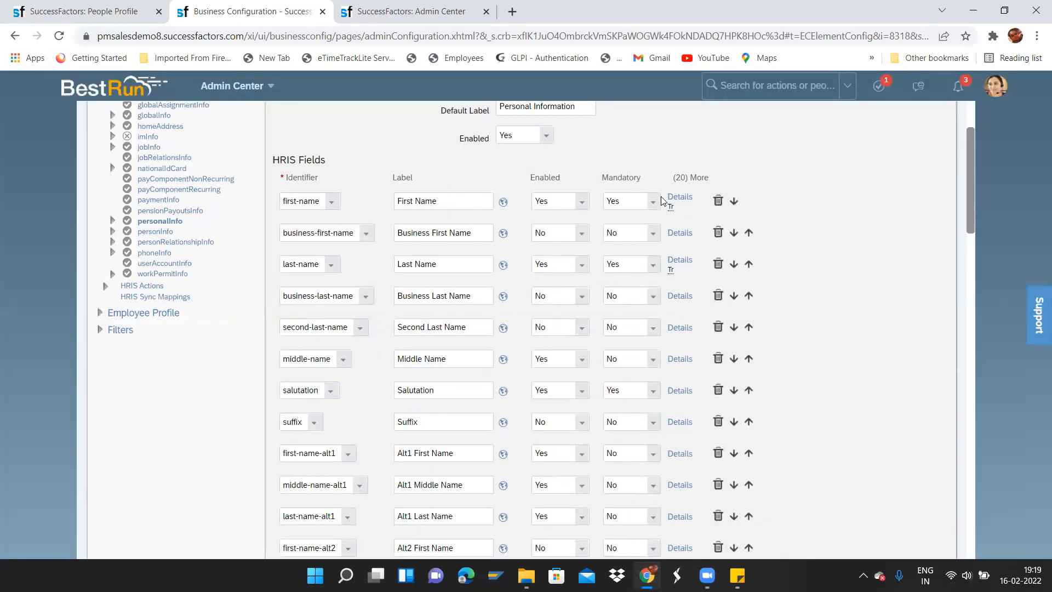
Examine the Data Type and reference object settings in the first-name field's details, and close them without changes.
click(681, 197)
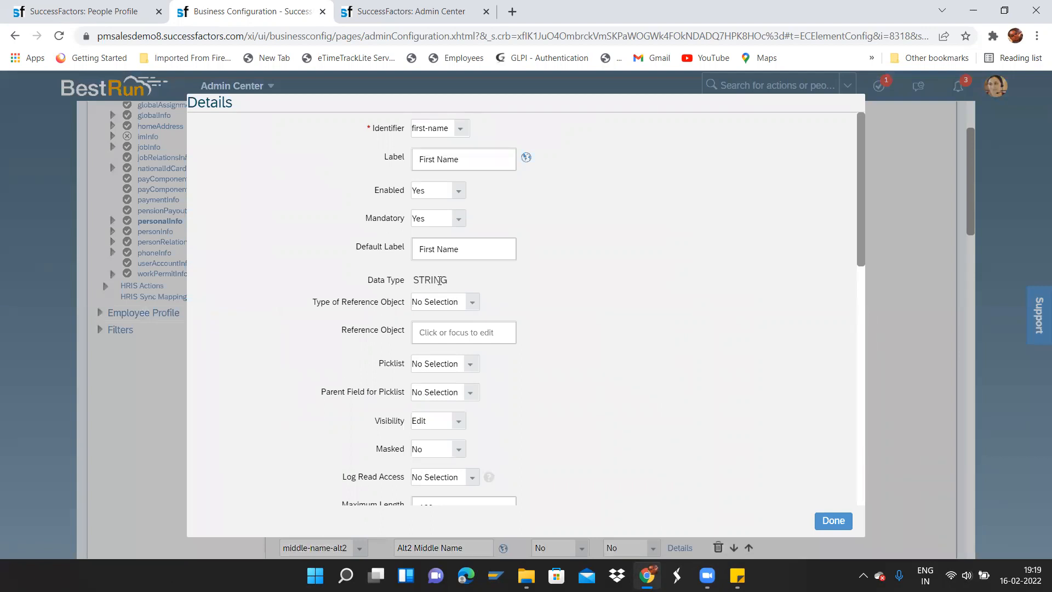
mouse_move(448, 281)
mouse_down()
mouse_move(400, 278)
mouse_move(447, 280)
mouse_up()
click(832, 521)
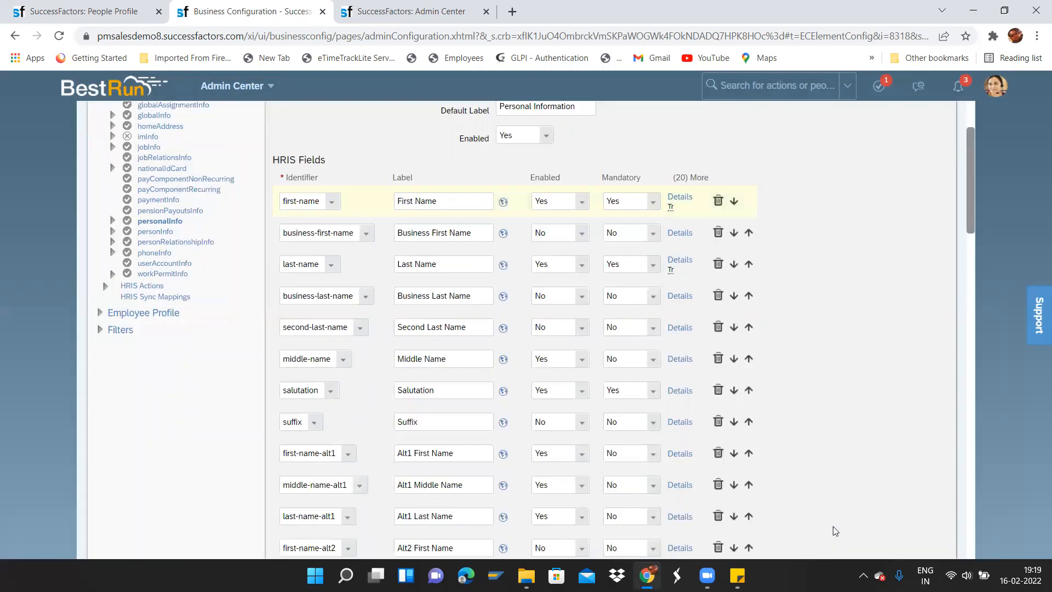
Open the salutation field's details and examine its Data Type and Type of Reference Object options, keeping Picklist selected.
click(680, 391)
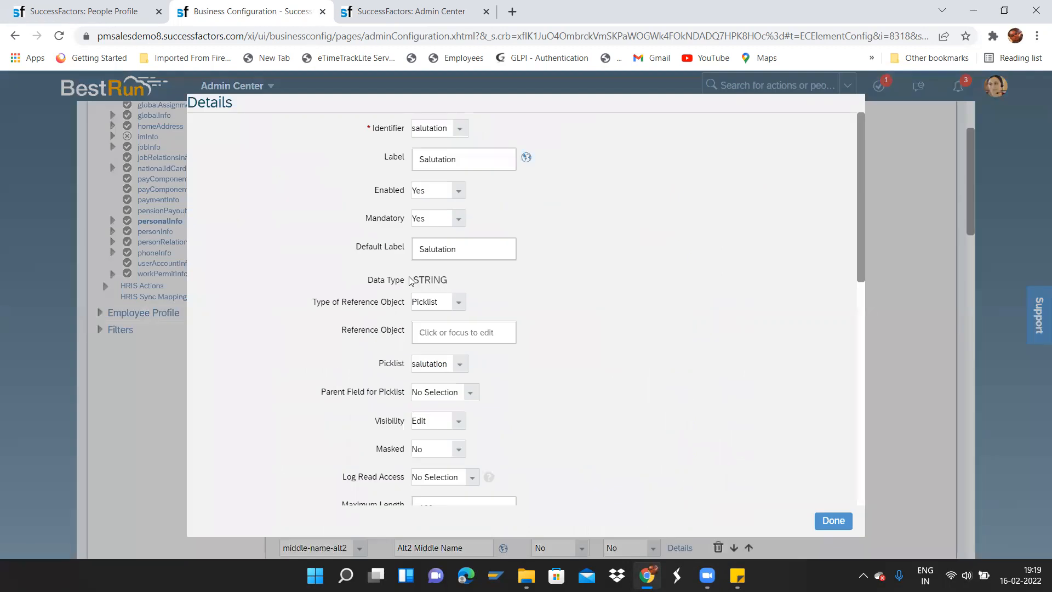
drag(412, 278, 449, 287)
click(459, 309)
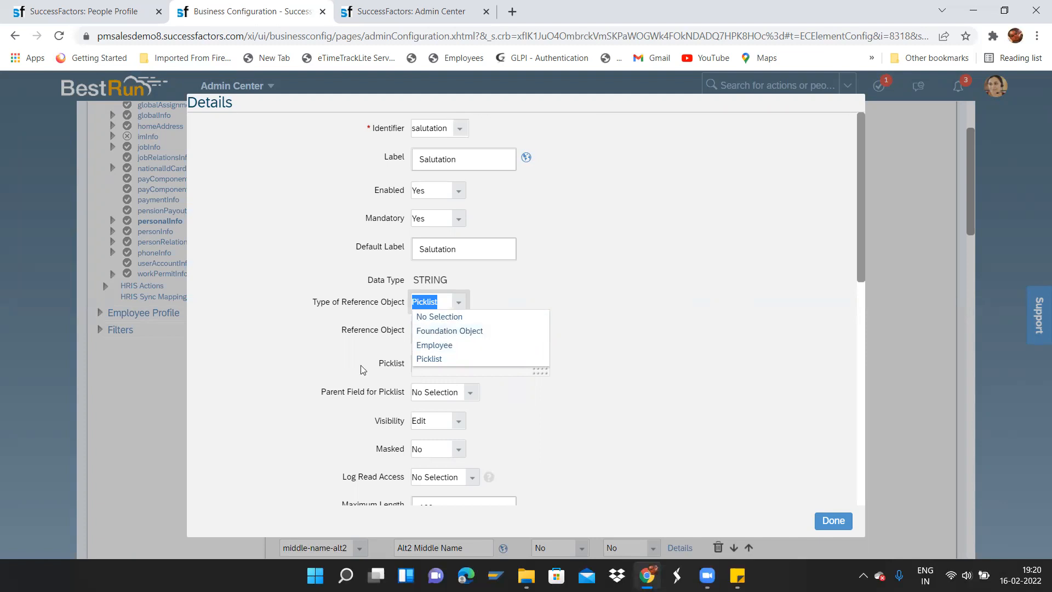
click(360, 345)
click(481, 333)
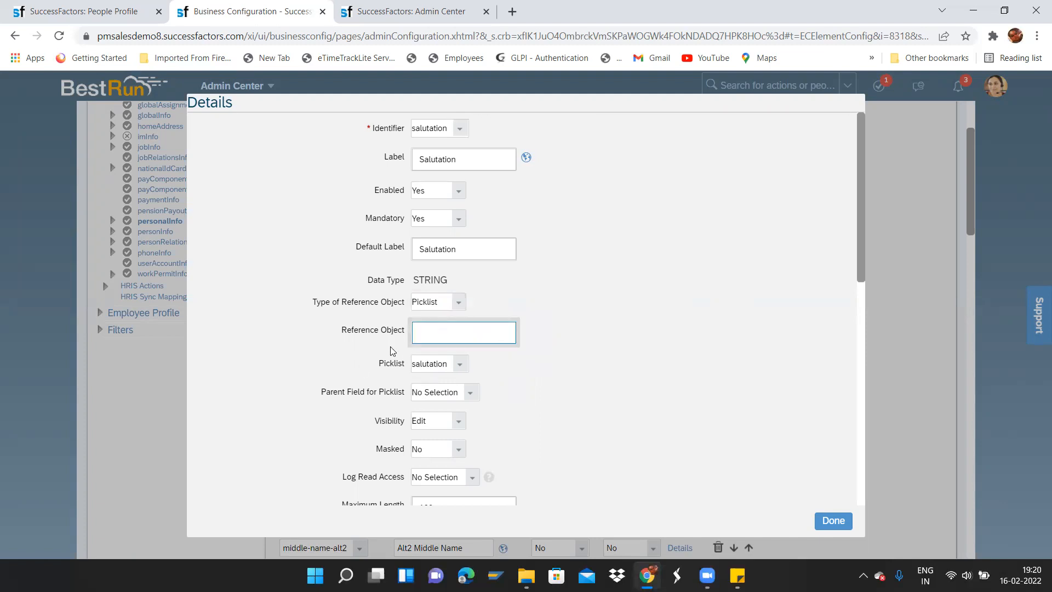
click(445, 298)
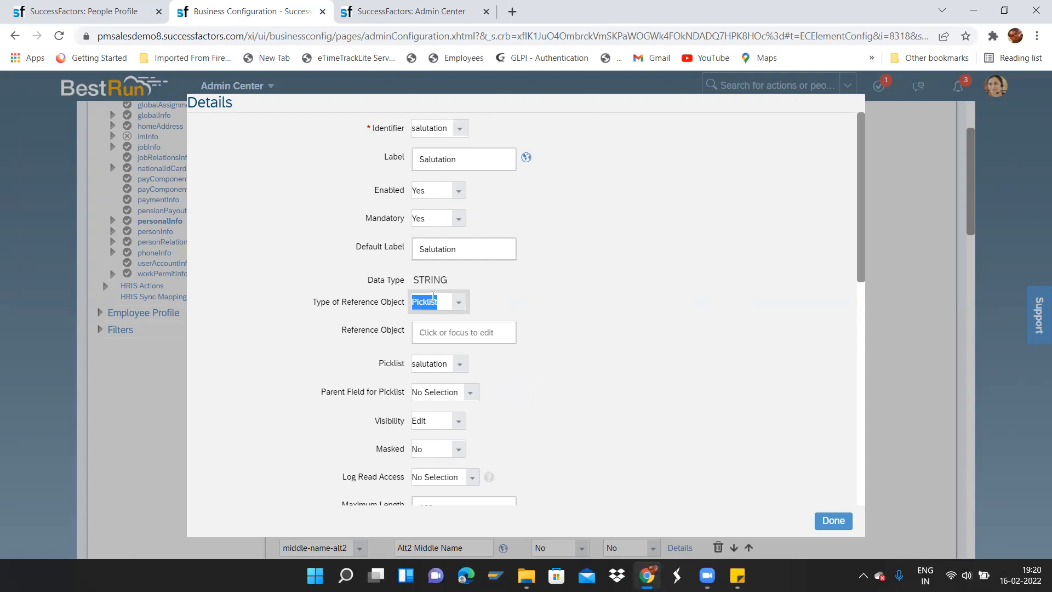
click(459, 302)
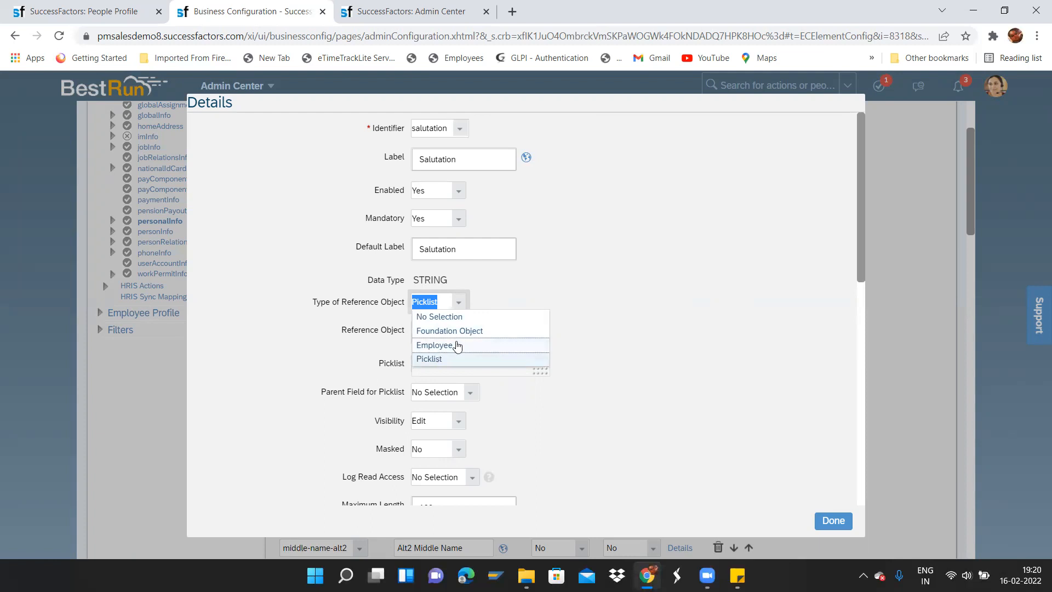
click(450, 359)
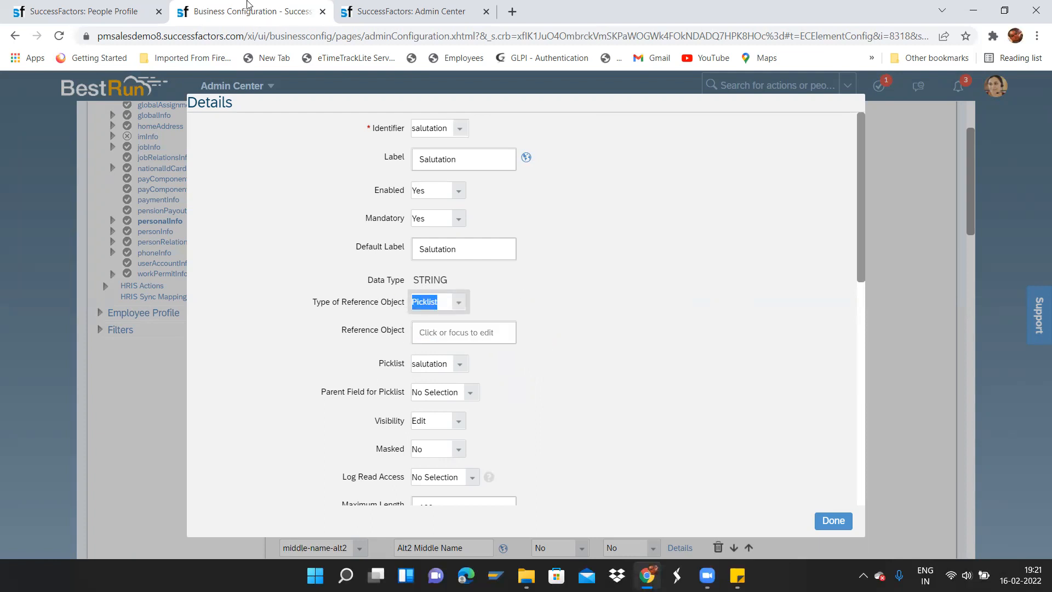
Examine the Salutation choices in the profile's Personal Information editor, and return to the field details in Business Configuration.
click(77, 11)
click(957, 208)
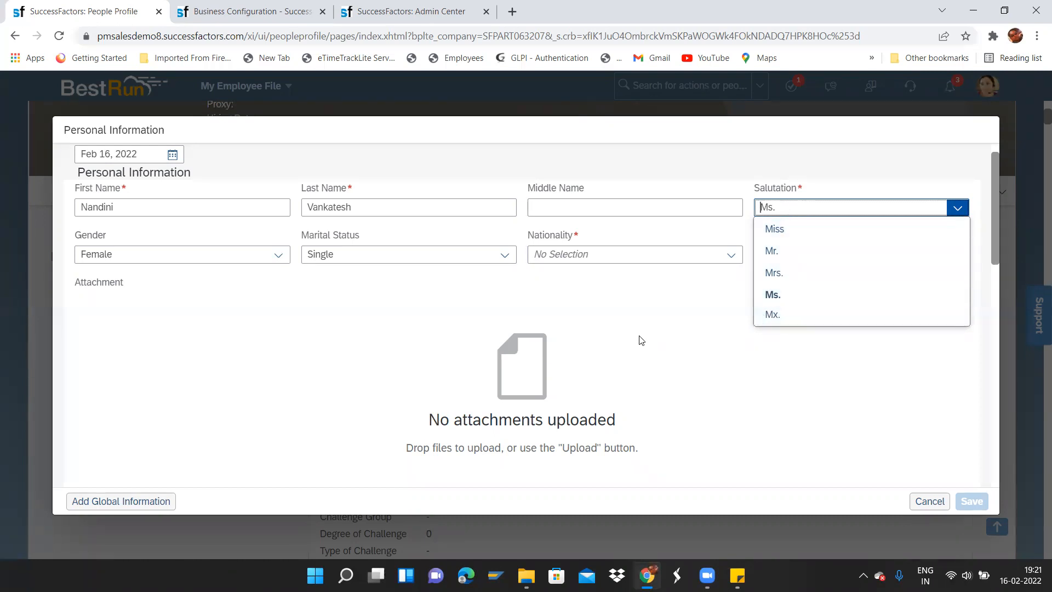
click(667, 322)
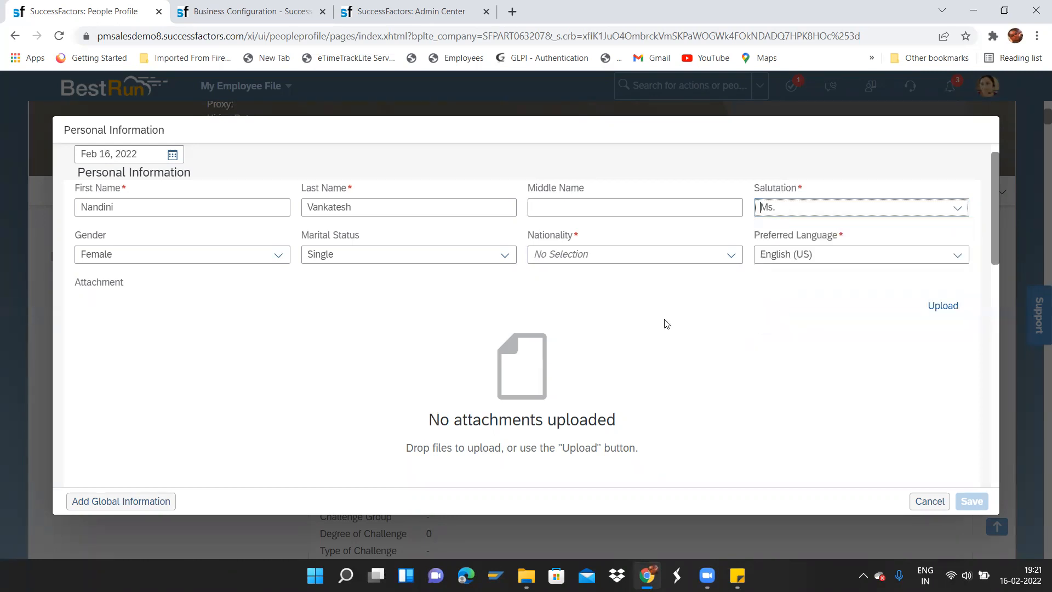
click(400, 11)
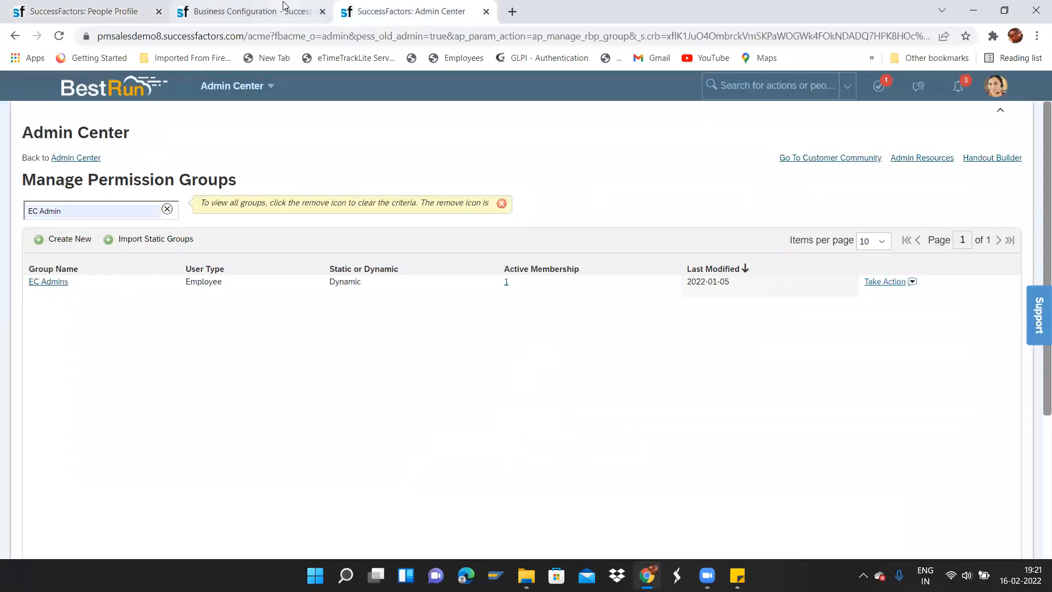
click(285, 10)
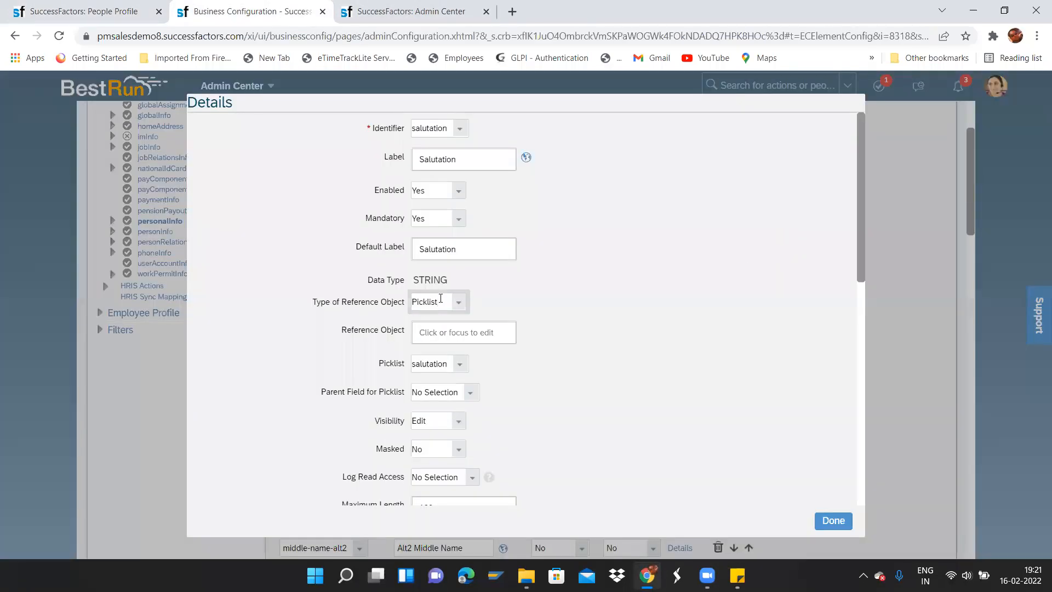
Examine the salutation field's Type of Reference Object and Default Label values.
drag(440, 298, 405, 302)
click(410, 289)
click(412, 301)
drag(406, 303, 443, 301)
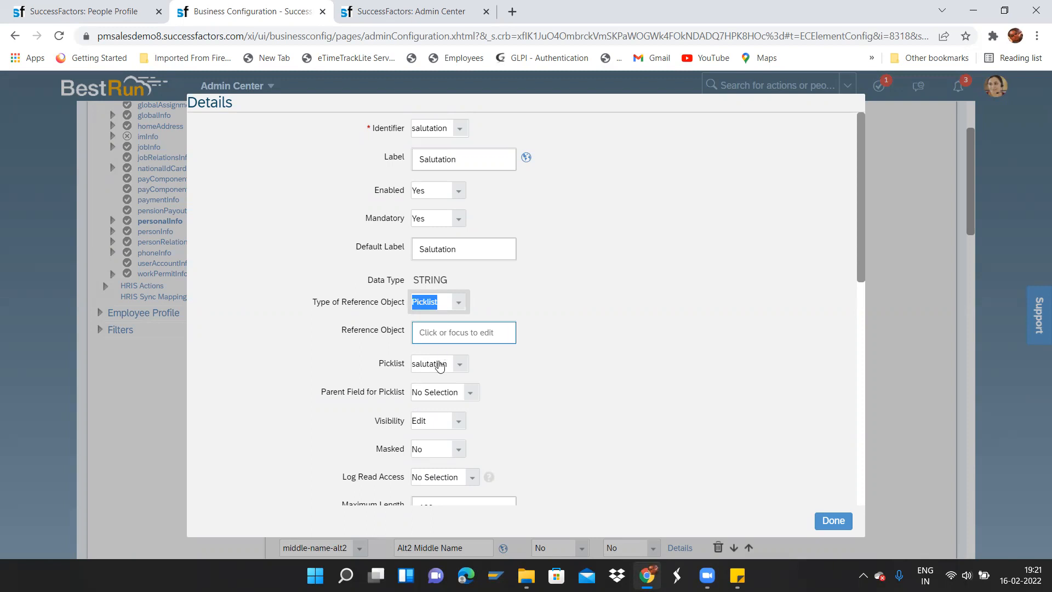
drag(470, 248, 324, 244)
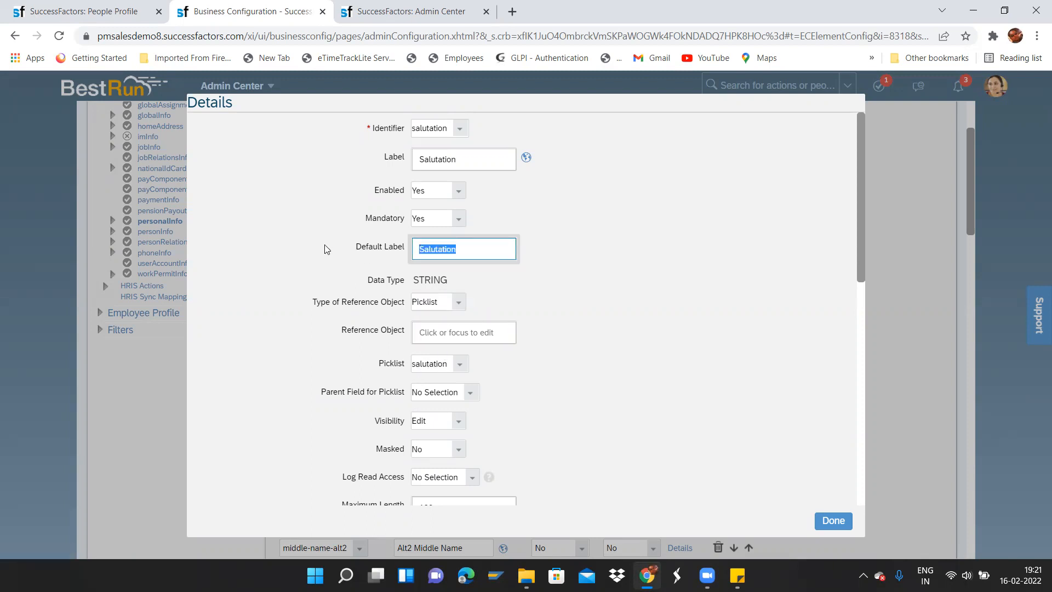
Copy the picklist name assigned to the salutation field.
click(413, 366)
drag(412, 366, 453, 367)
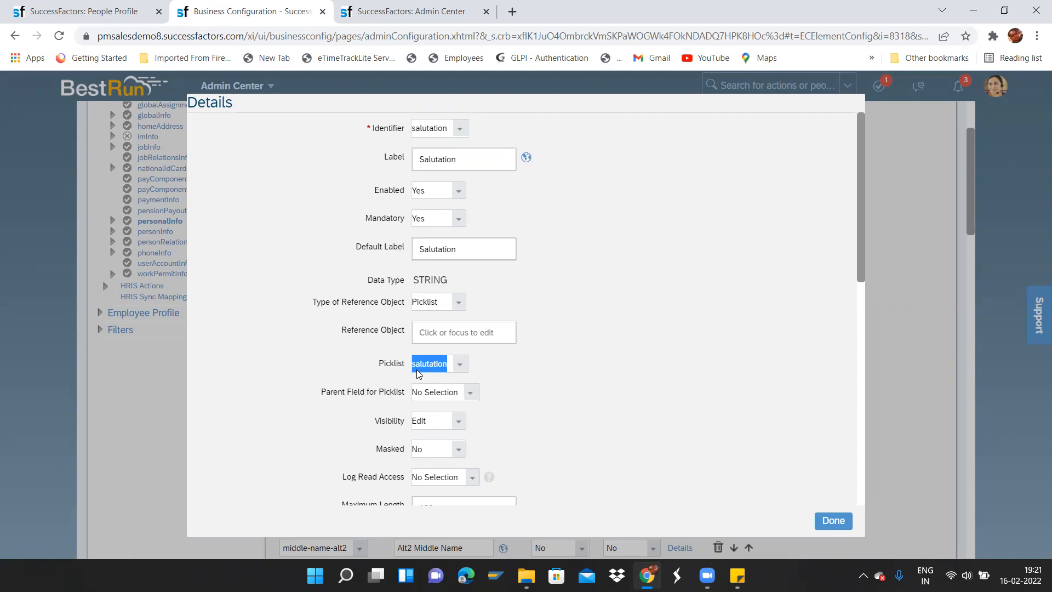
click(525, 373)
drag(449, 367, 411, 366)
Duplicate the Business Configuration browser page and open Picklist Center in the copy by searching for "picklist".
right_click(249, 13)
click(298, 110)
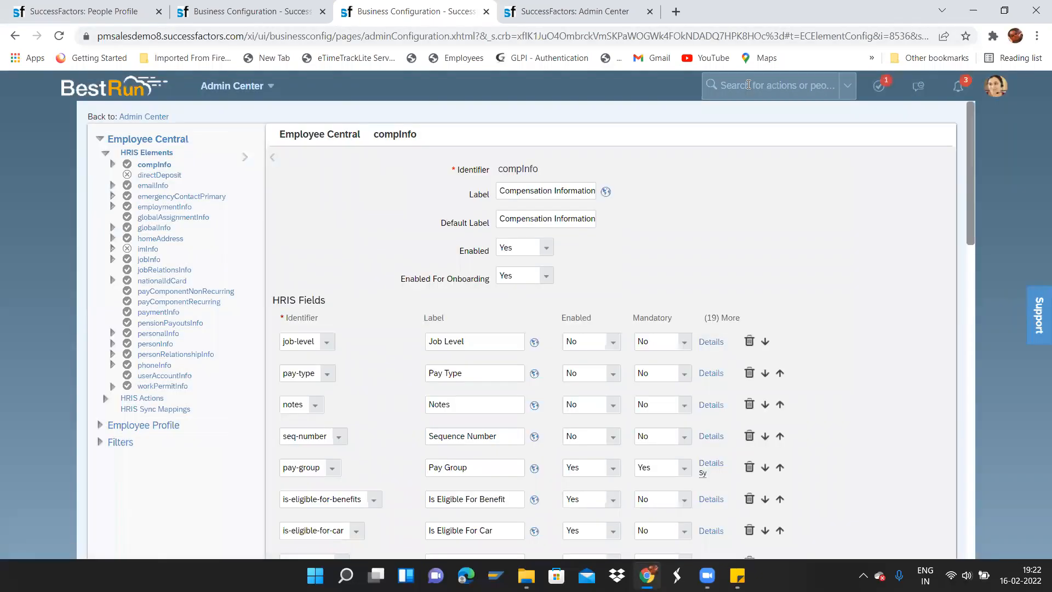
click(747, 84)
text(picklist)
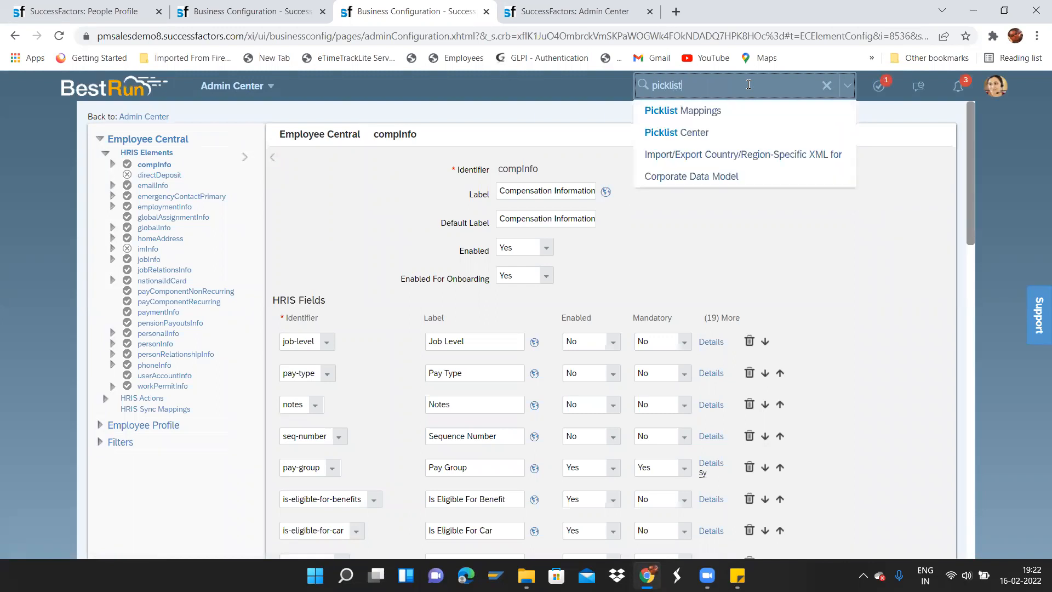
click(698, 134)
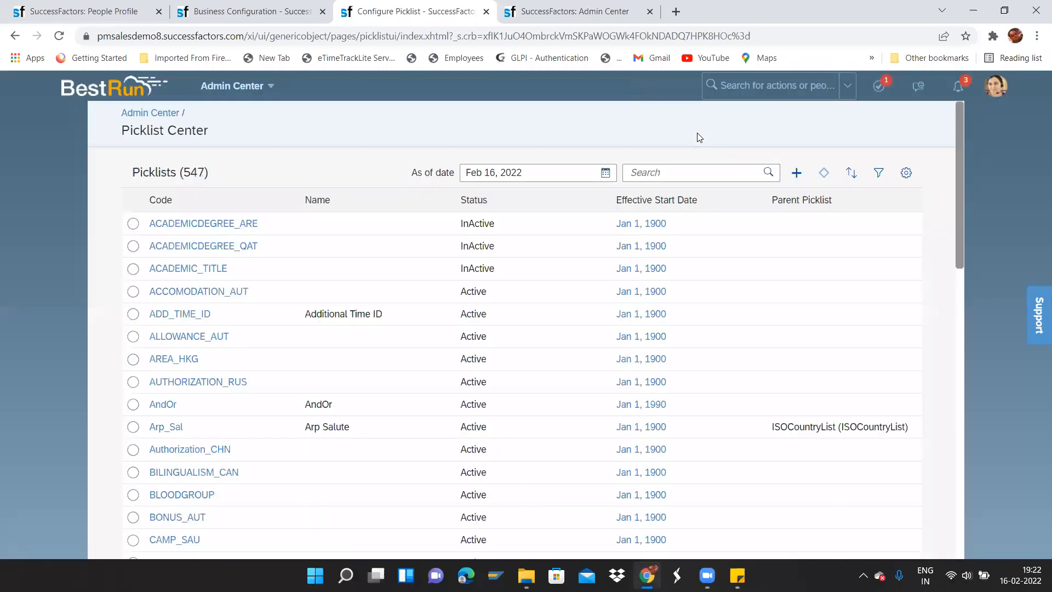
Search the picklists for "salutation" using the copied name, removing the extra pasted text before it.
click(654, 171)
key(ctrl+v)
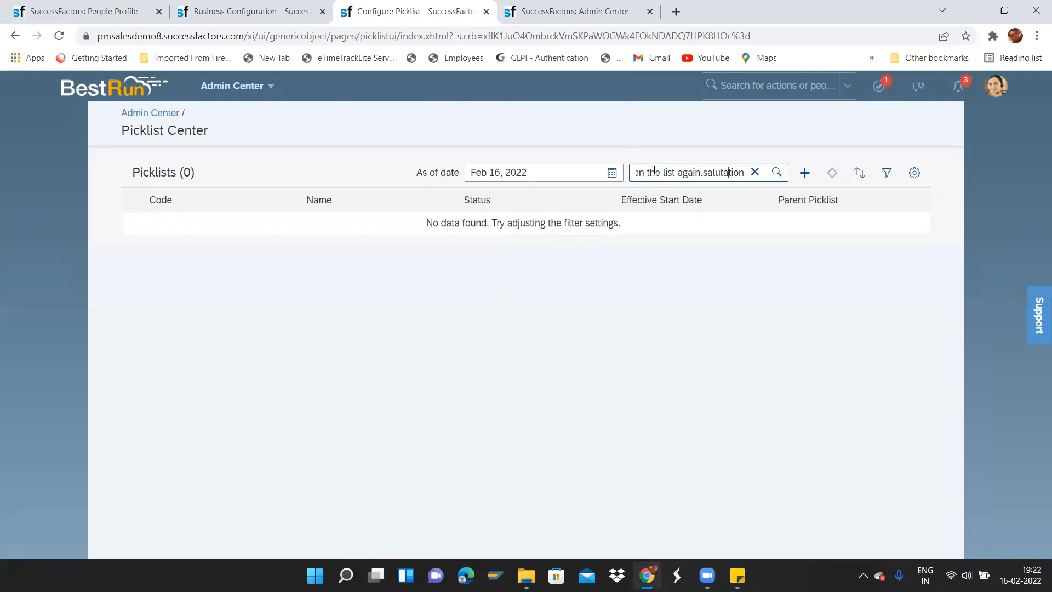
key(ctrl+shift+Left)
key(ctrl+shift+Left)
key(ctrl+shift+Left)
key(ctrl+shift+Left)
key(ctrl+shift+Left)
key(ctrl+shift+Left)
key(ctrl+shift+Left)
key(ctrl+shift+Left)
key(ctrl+shift+Left)
key(ctrl+shift+Left)
key(ctrl+shift+Left)
key(ctrl+shift+Left)
key(ctrl+shift+Left)
key(ctrl+shift+Left)
key(ctrl+shift+Left)
key(ctrl+shift+Left)
key(ctrl+shift+Left)
key(ctrl+shift+Left)
key(ctrl+shift+Left)
key(ctrl+shift+Left)
key(Left)
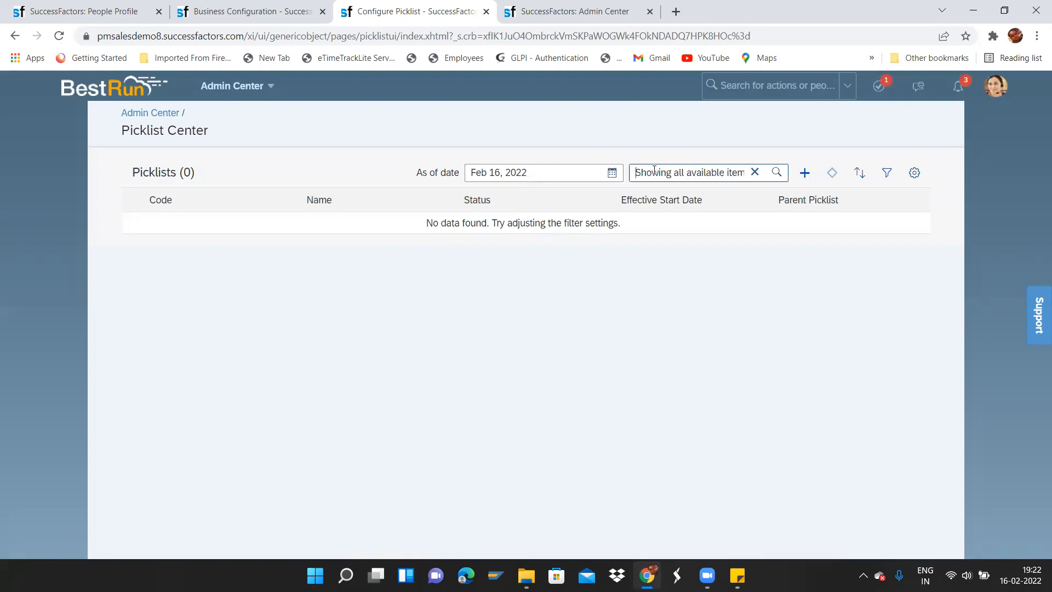
key(ctrl+shift+Right)
key(ctrl+shift+Right)
key(ctrl+shift+Right)
key(ctrl+shift+Right)
key(ctrl+shift+Right)
key(ctrl+shift+Right)
key(ctrl+shift+Right)
key(ctrl+shift+Right)
key(ctrl+shift+Right)
key(ctrl+shift+Right)
key(ctrl+shift+Right)
key(ctrl+shift+Right)
key(ctrl+shift+Right)
key(ctrl+shift+Right)
key(ctrl+shift+Right)
key(ctrl+shift+Right)
key(ctrl+shift+Right)
key(ctrl+shift+Right)
key(ctrl+shift+Right)
key(ctrl+shift+Right)
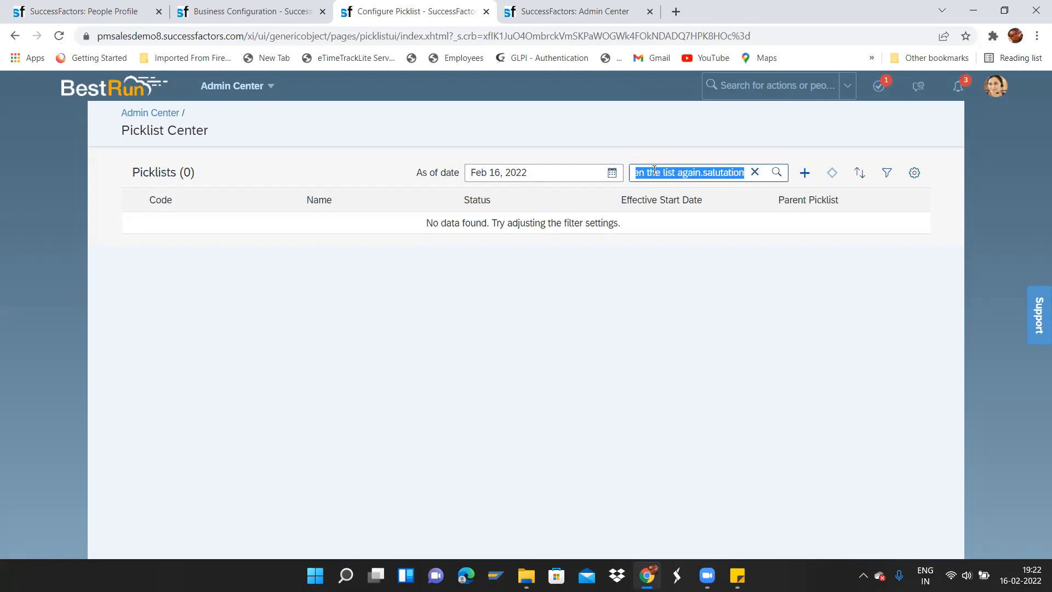
key(shift+Left)
key(shift+Left)
key(shift+Left)
key(shift+Left)
key(shift+Left)
key(shift+Left)
key(shift+Left)
key(BackSpace)
key(Return)
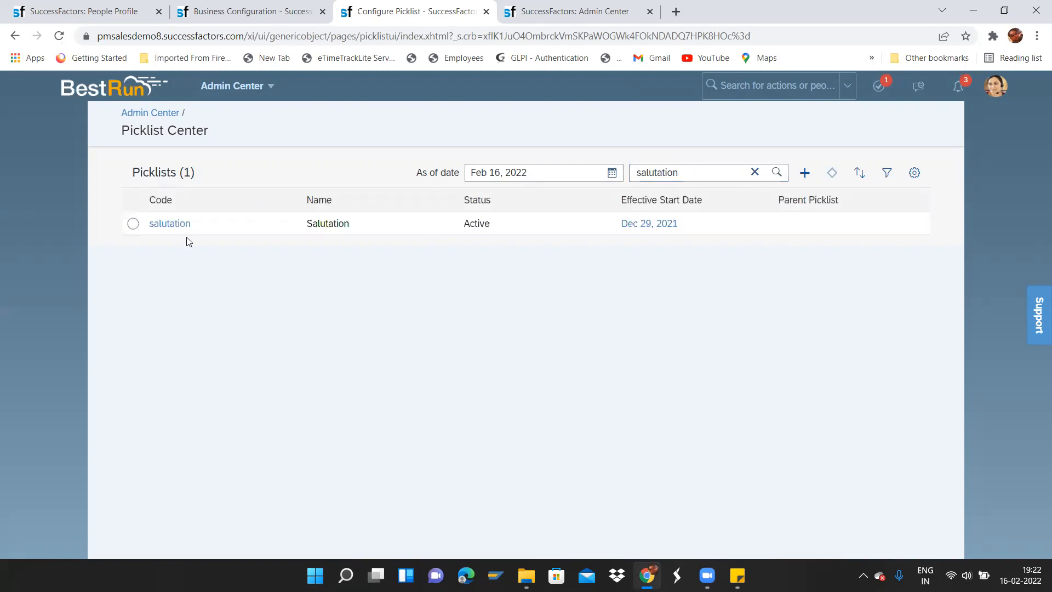
Open the salutation picklist's version effective Dec 29, 2021 and review its picklist values.
click(167, 224)
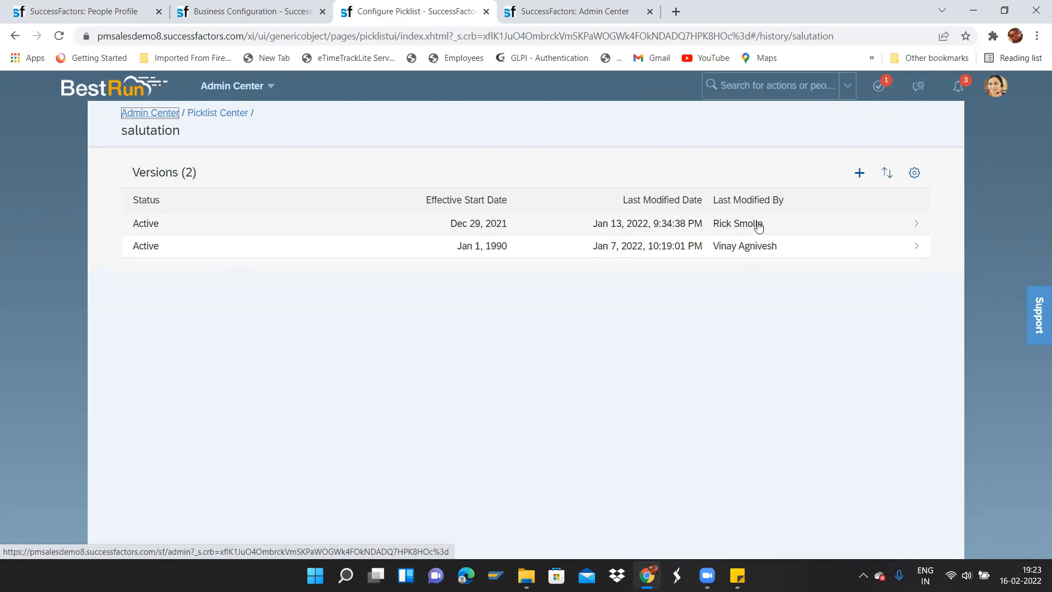
click(160, 222)
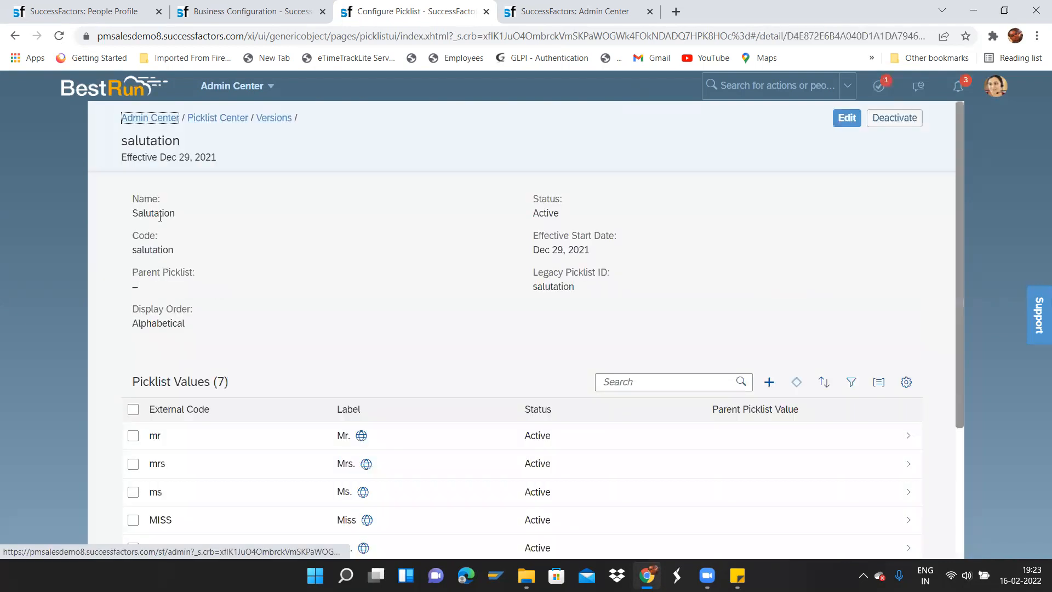
drag(960, 337, 963, 428)
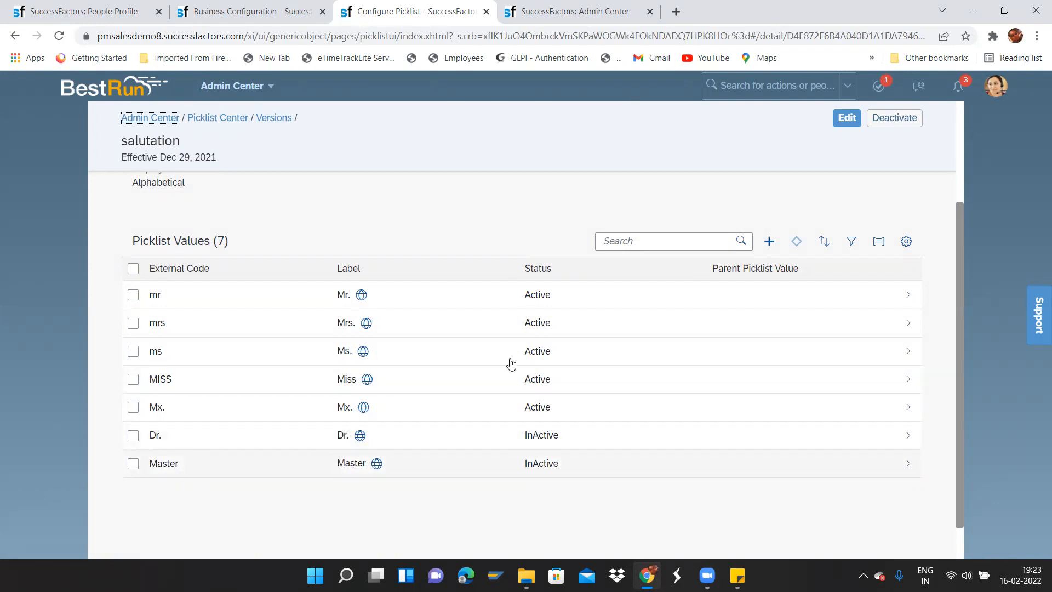
Deactivate the Mx. value in the salutation picklist and accept the warning.
click(132, 408)
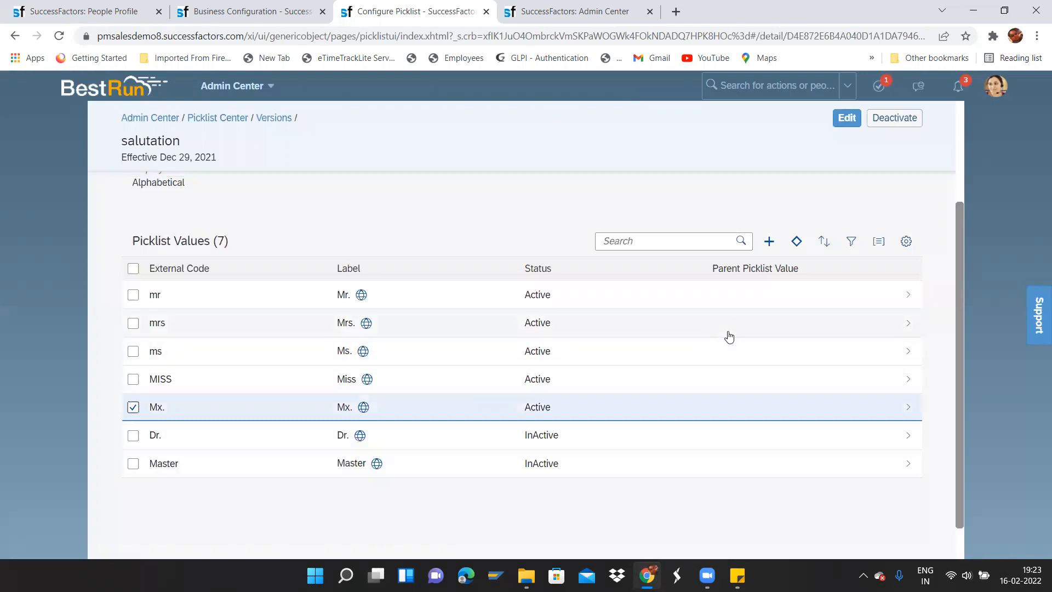
click(797, 242)
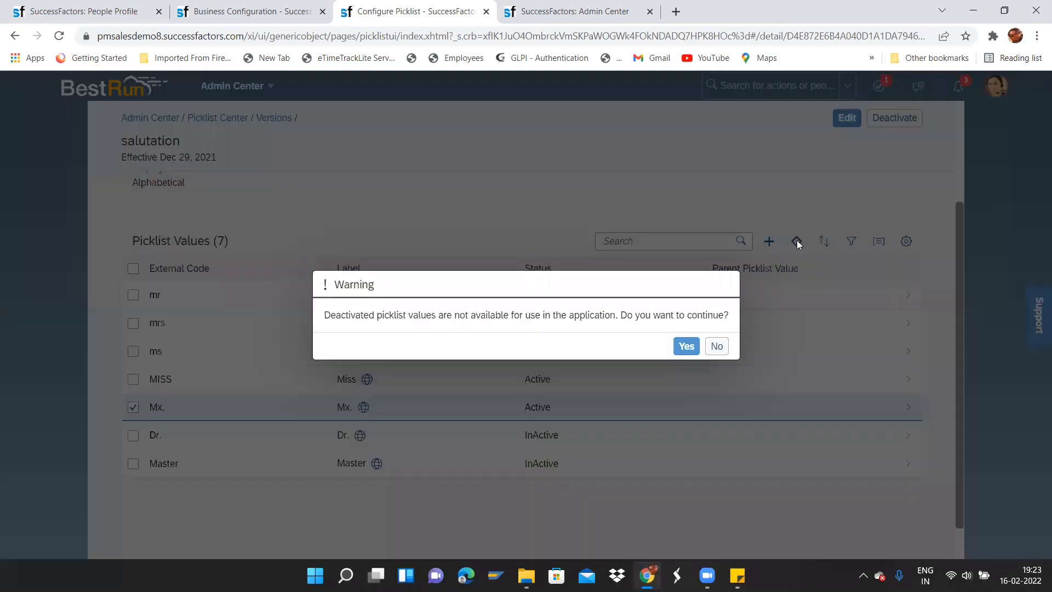
click(685, 346)
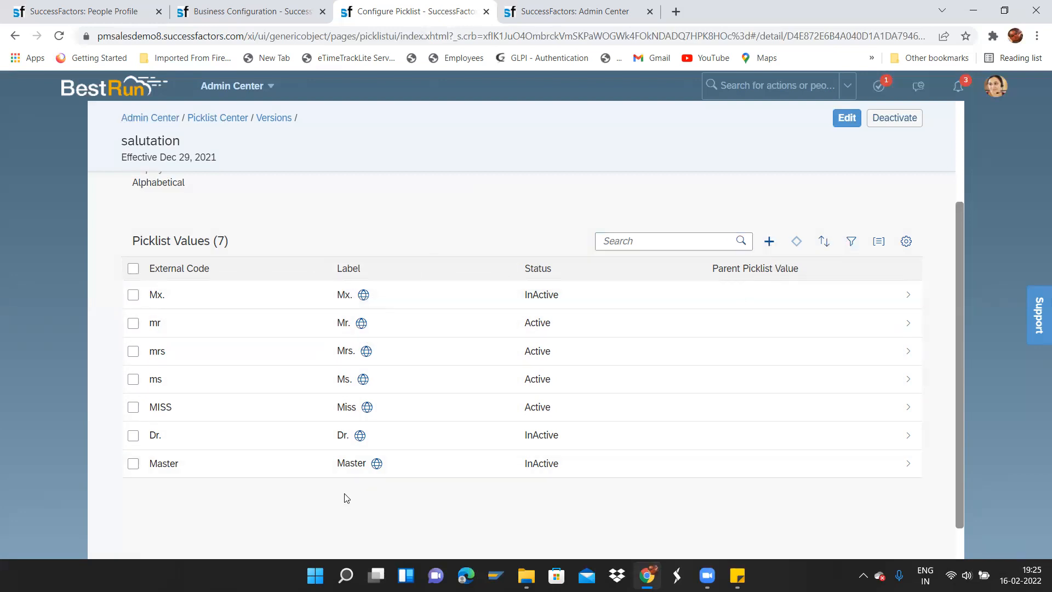
Set the status of the Dr. picklist value to Active and save it.
click(134, 435)
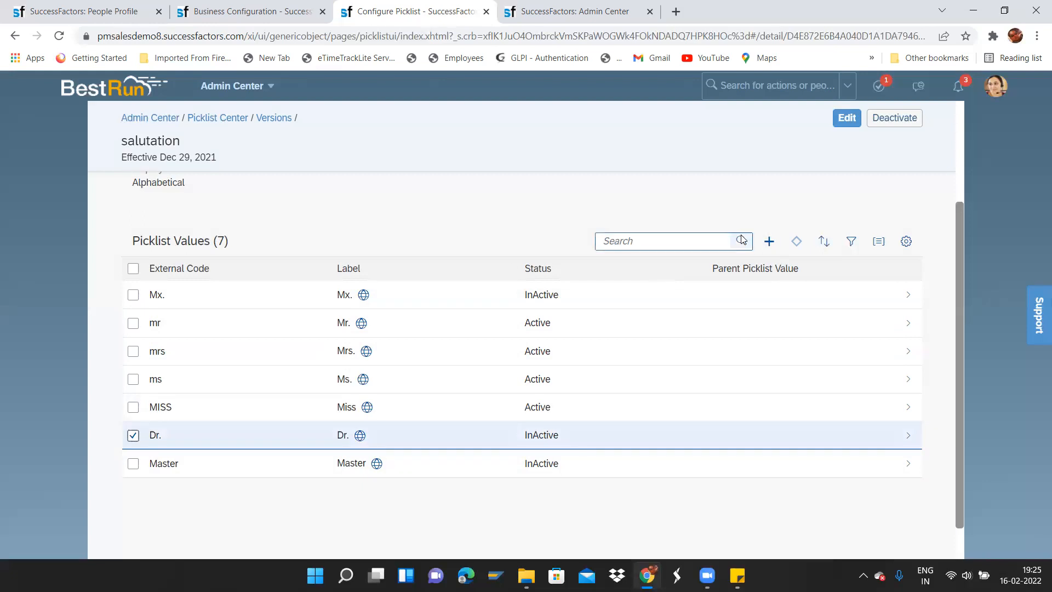
click(133, 435)
click(236, 435)
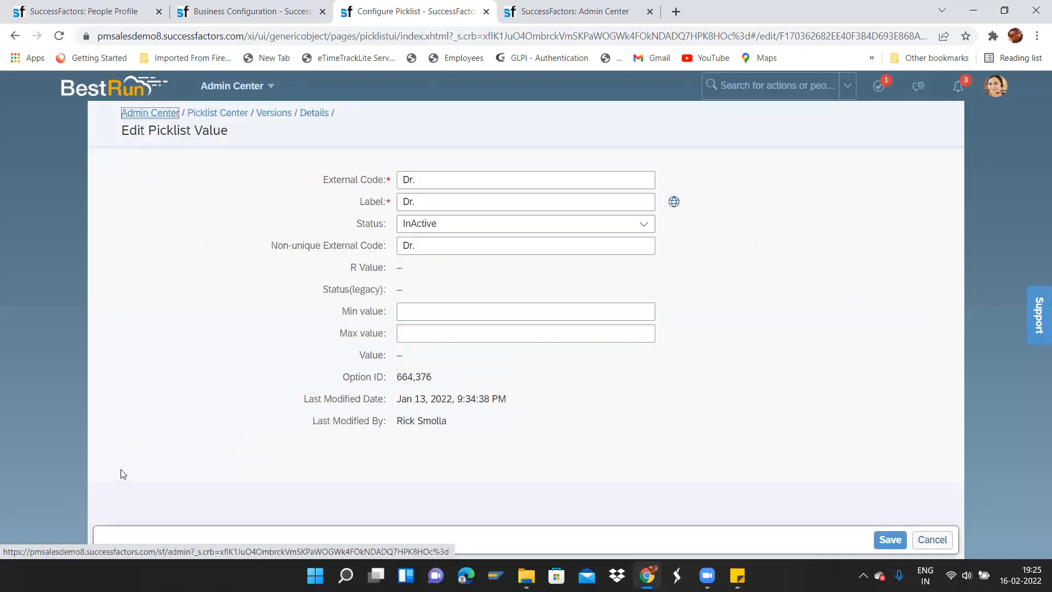
click(638, 225)
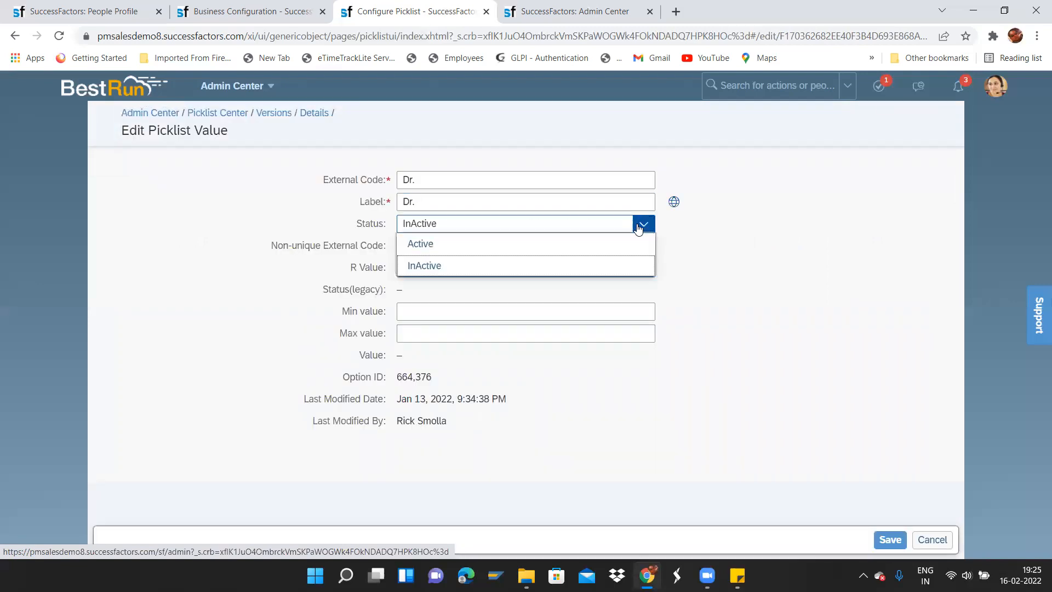
click(523, 247)
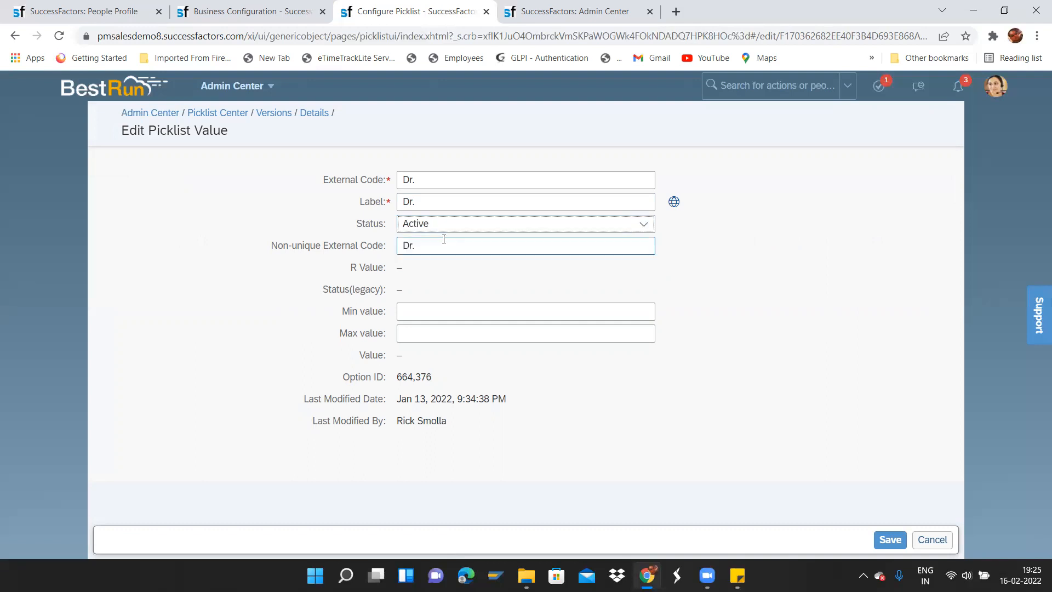
click(891, 542)
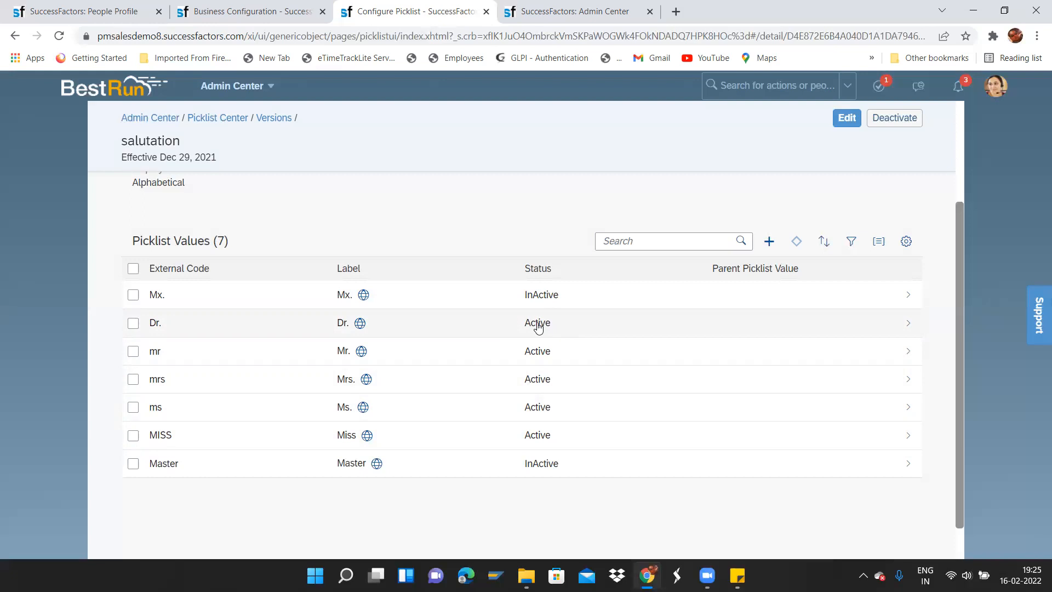
Add an active value to the salutation picklist with external code and label Lft.
click(769, 242)
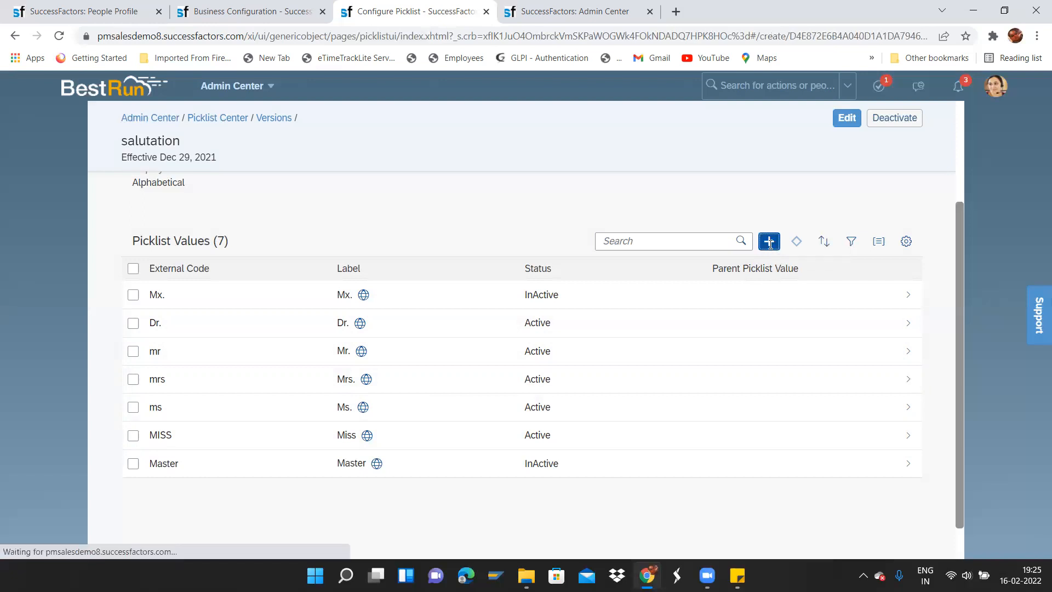
click(483, 180)
text(Lft.)
click(449, 205)
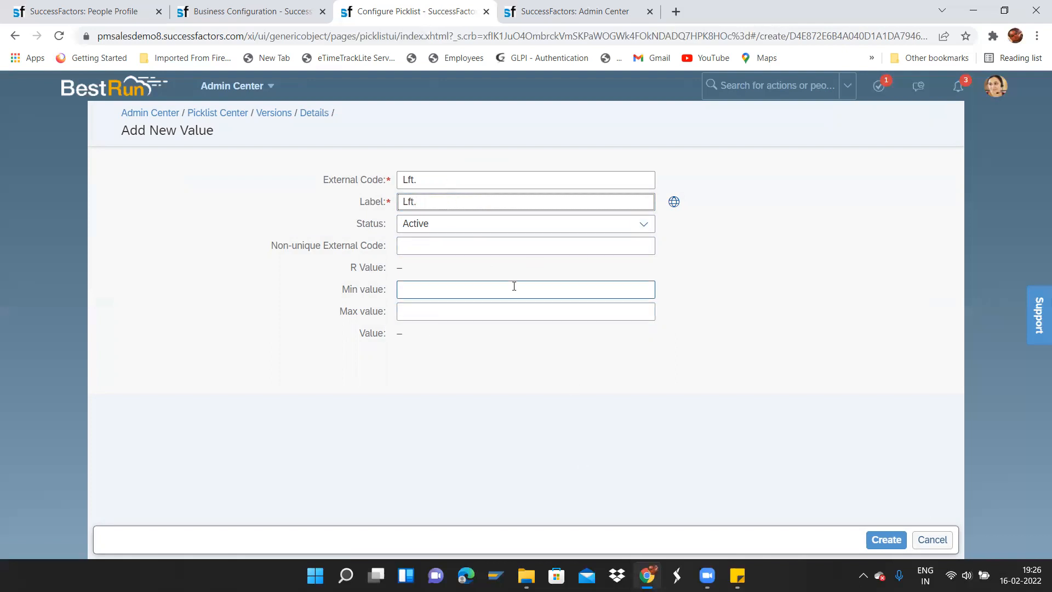
click(886, 539)
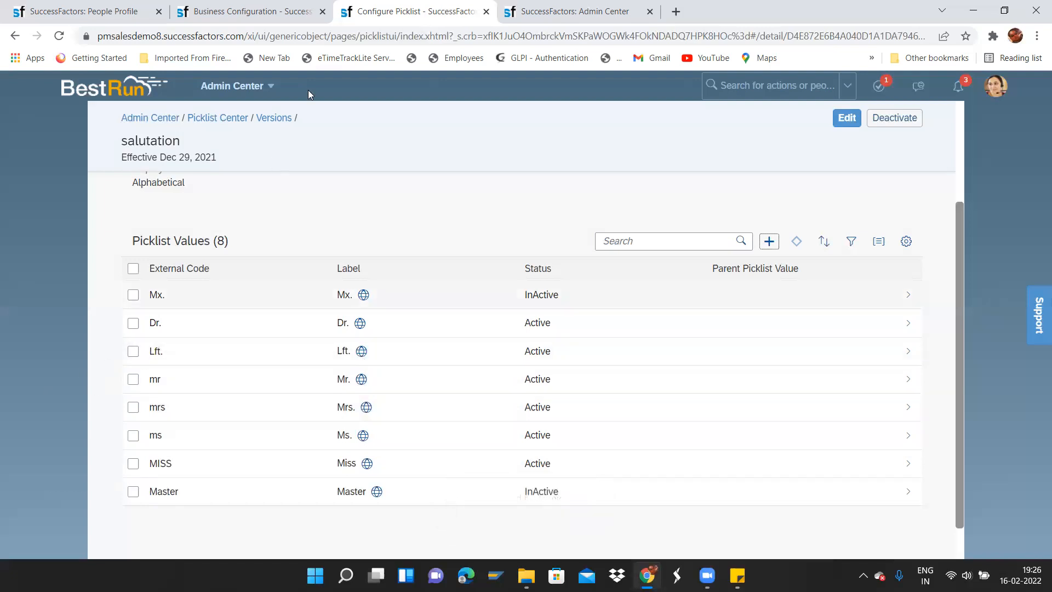
Compare the picklist assigned in the Salutation field's details with the salutation picklist's name, and close the field details.
click(257, 8)
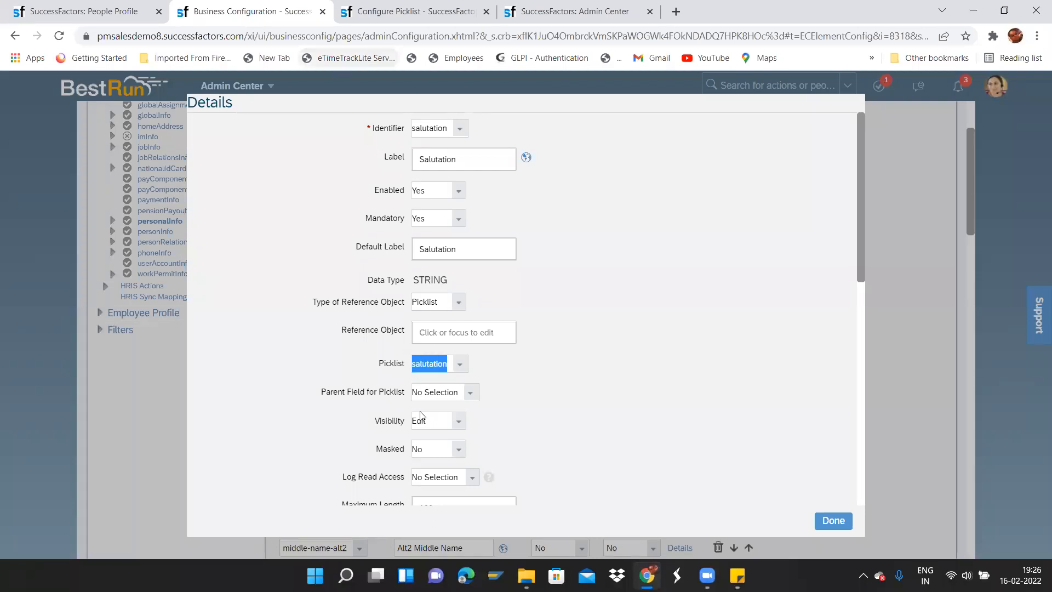
click(416, 7)
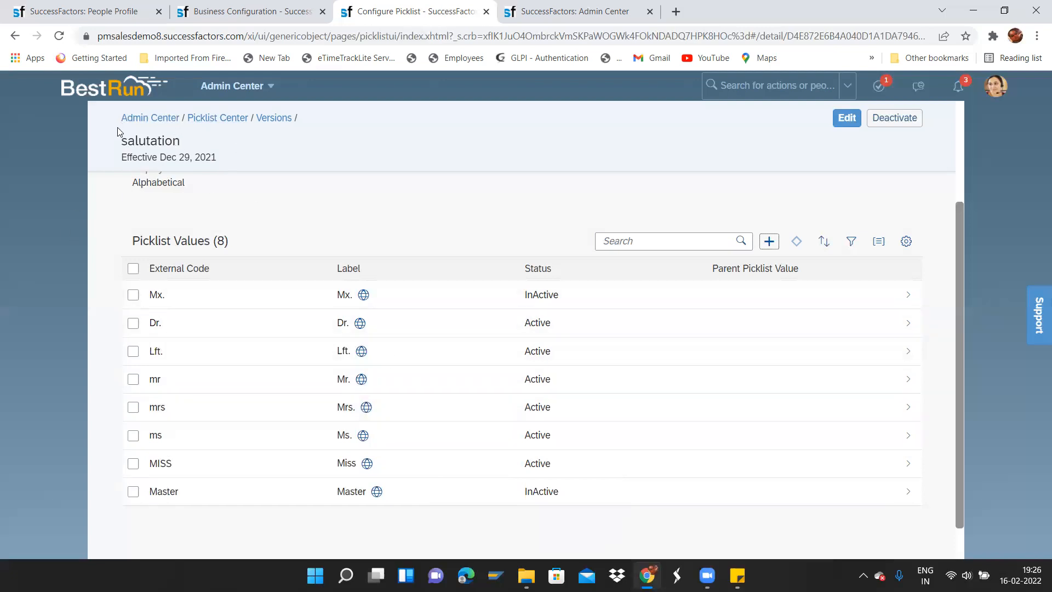
drag(121, 140, 183, 146)
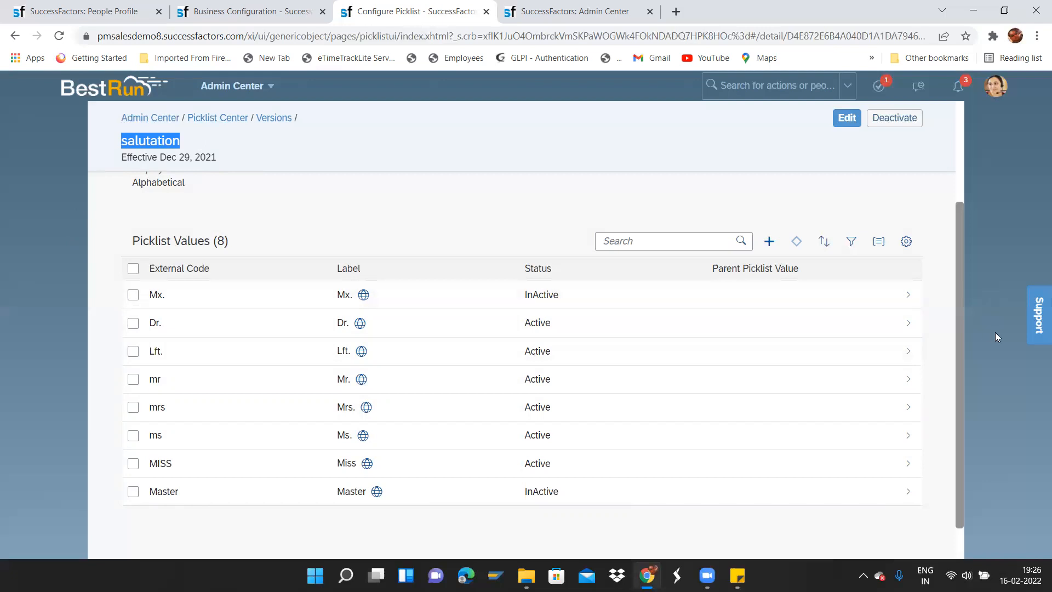
drag(954, 366, 957, 197)
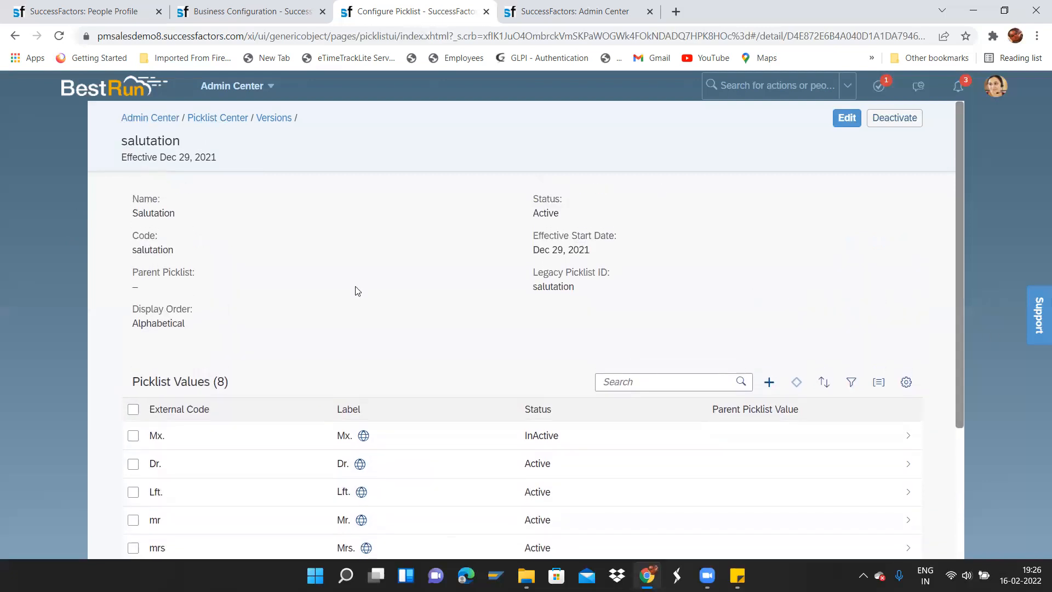
drag(132, 214, 183, 216)
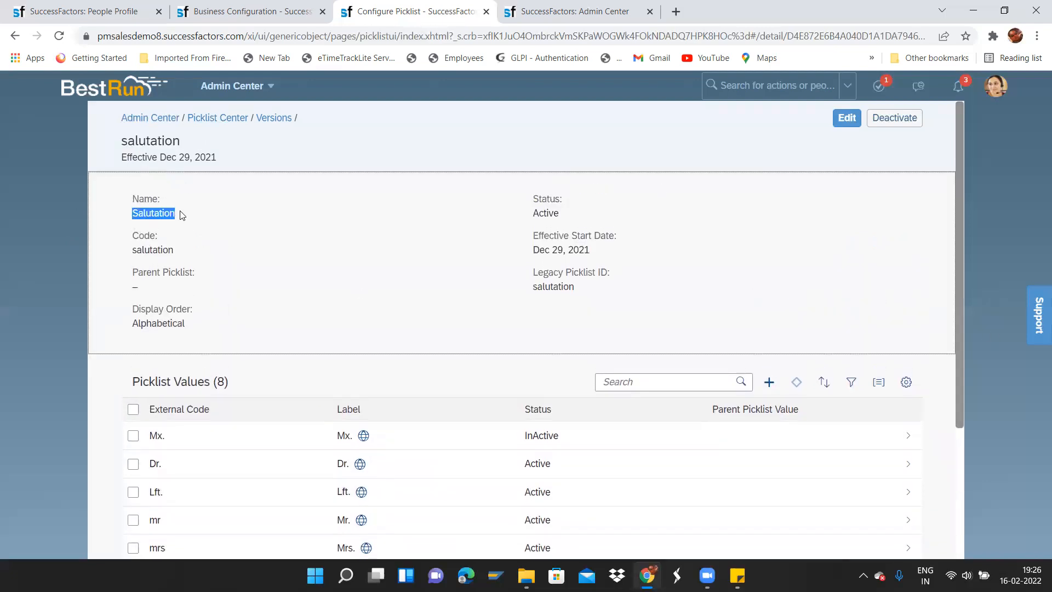
click(263, 7)
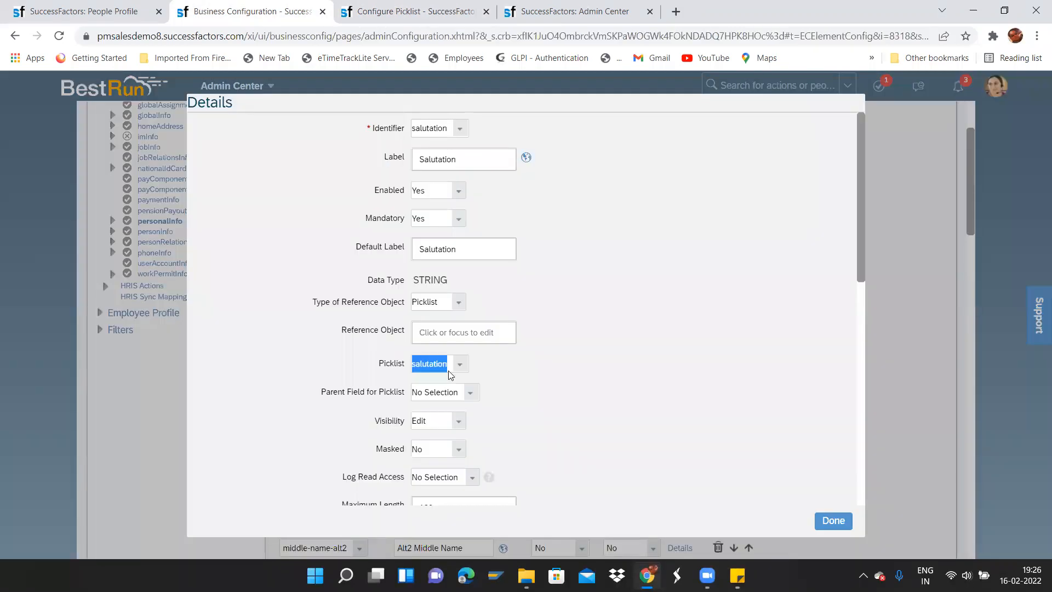
click(830, 522)
Reopen the employee profile's Personal Information form, check the Salutation options, and cancel the form without saving.
click(71, 11)
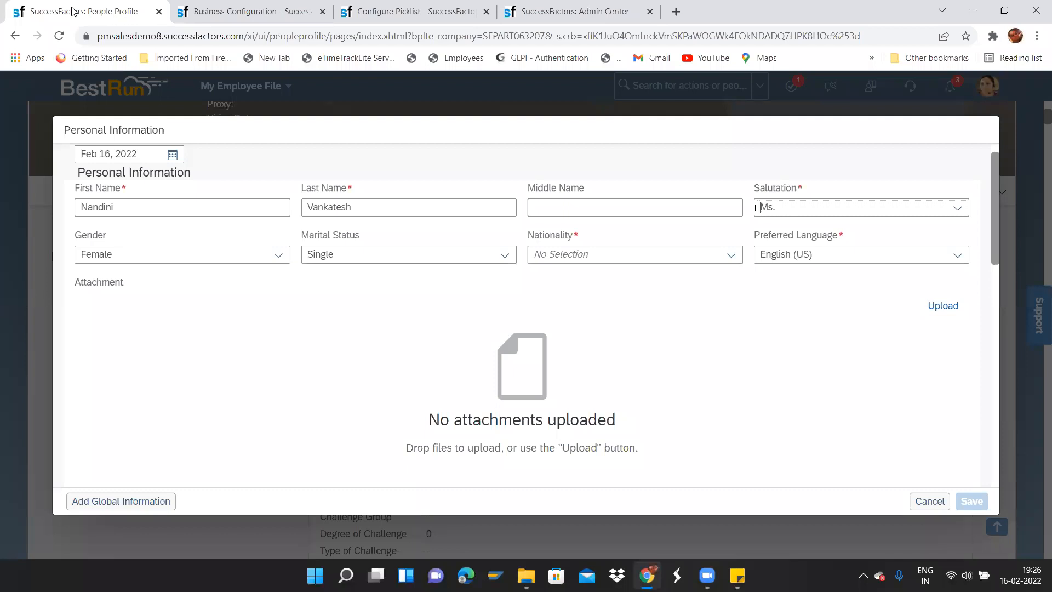
click(932, 501)
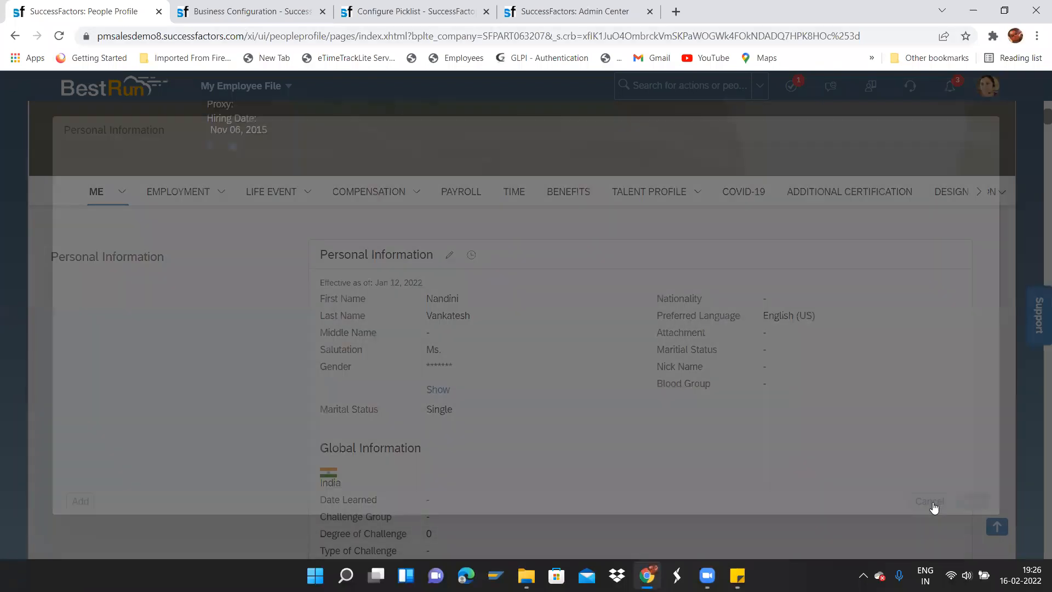
click(449, 255)
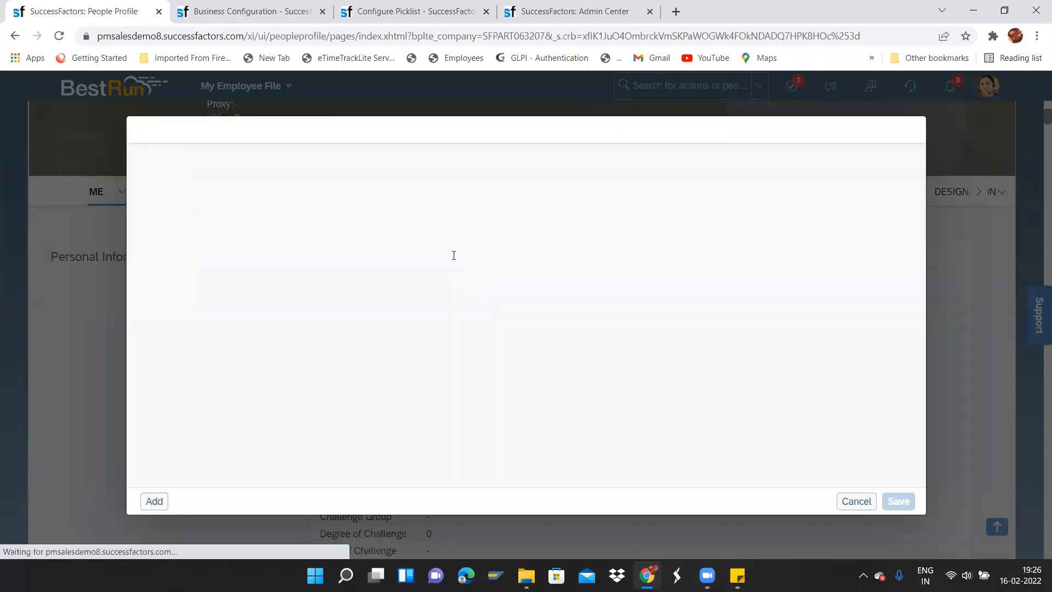
click(959, 234)
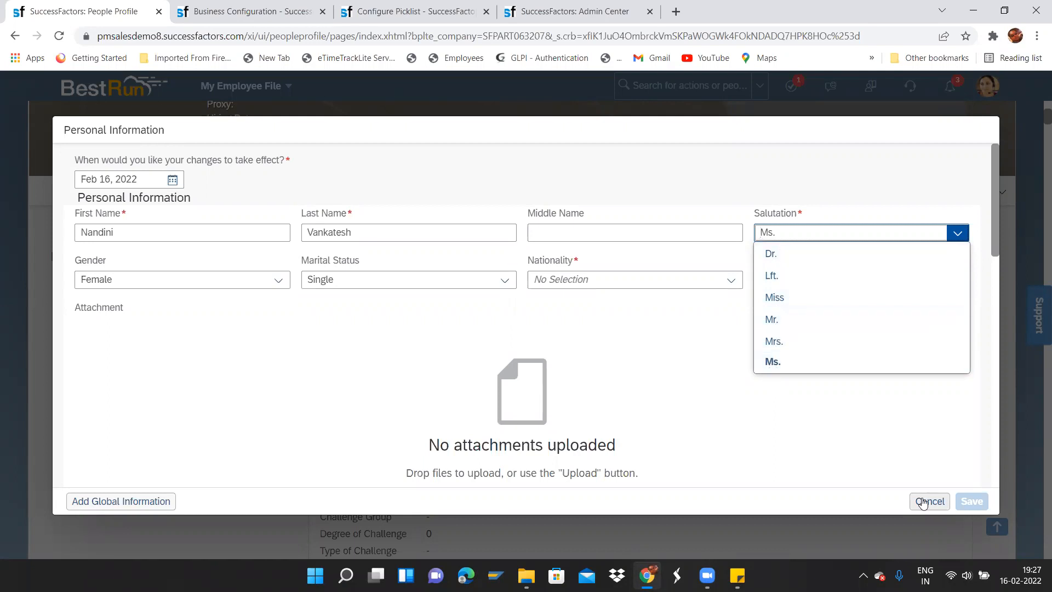
click(847, 427)
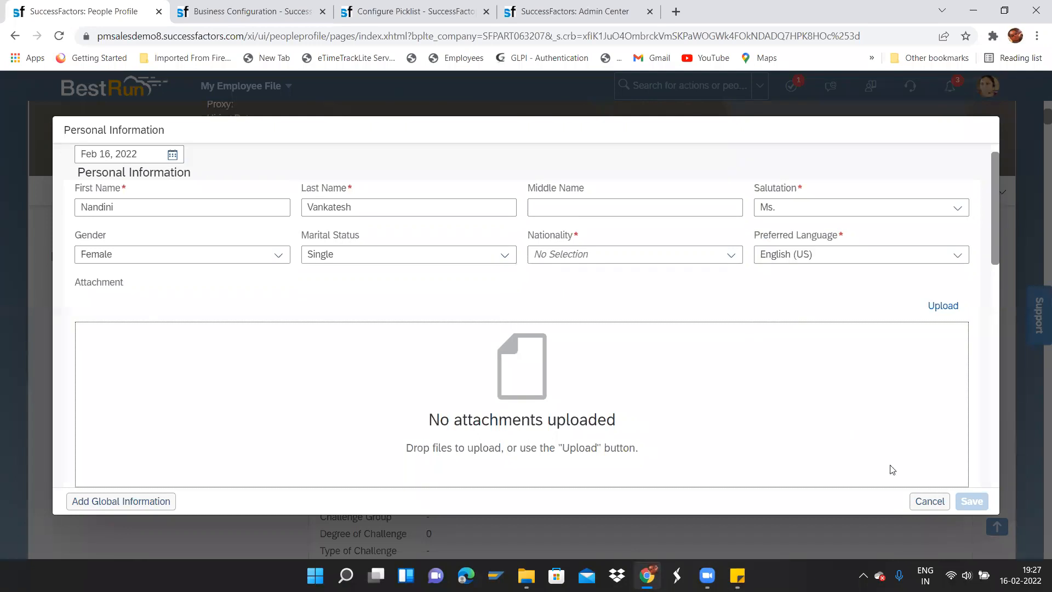
click(937, 504)
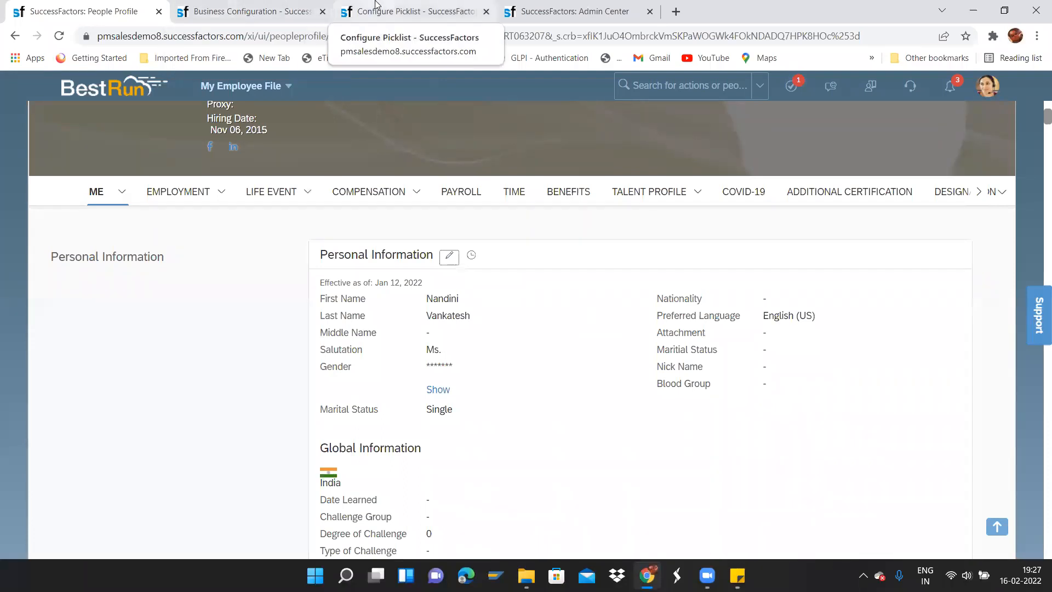
click(235, 8)
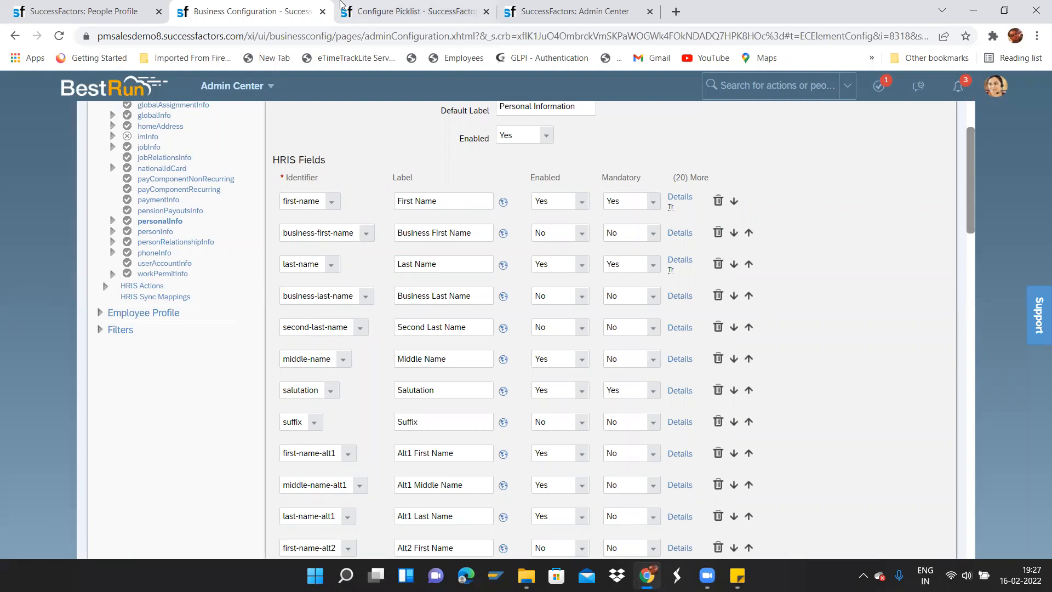
click(40, 12)
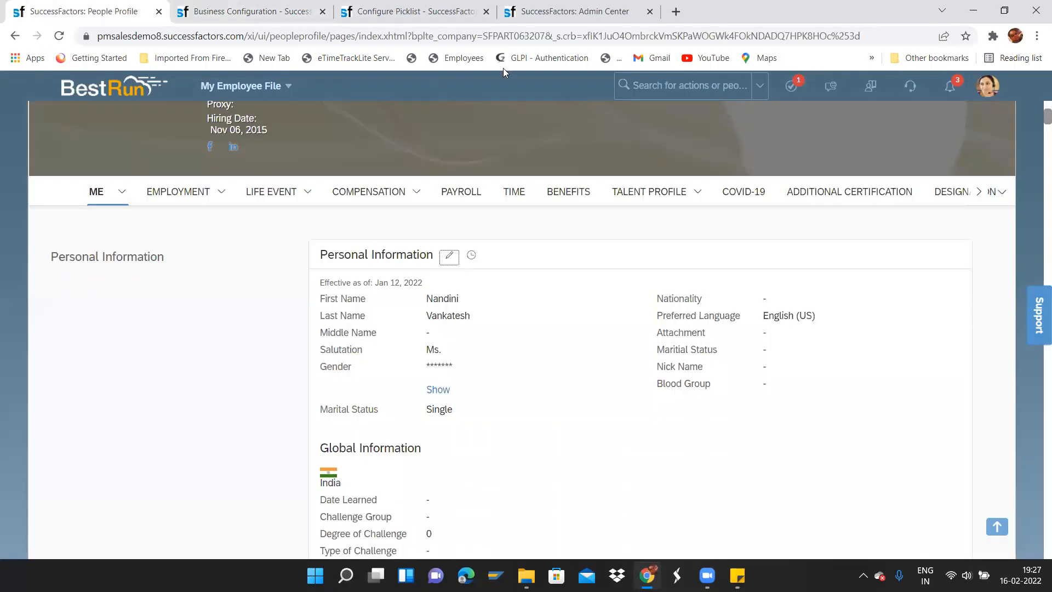
click(423, 18)
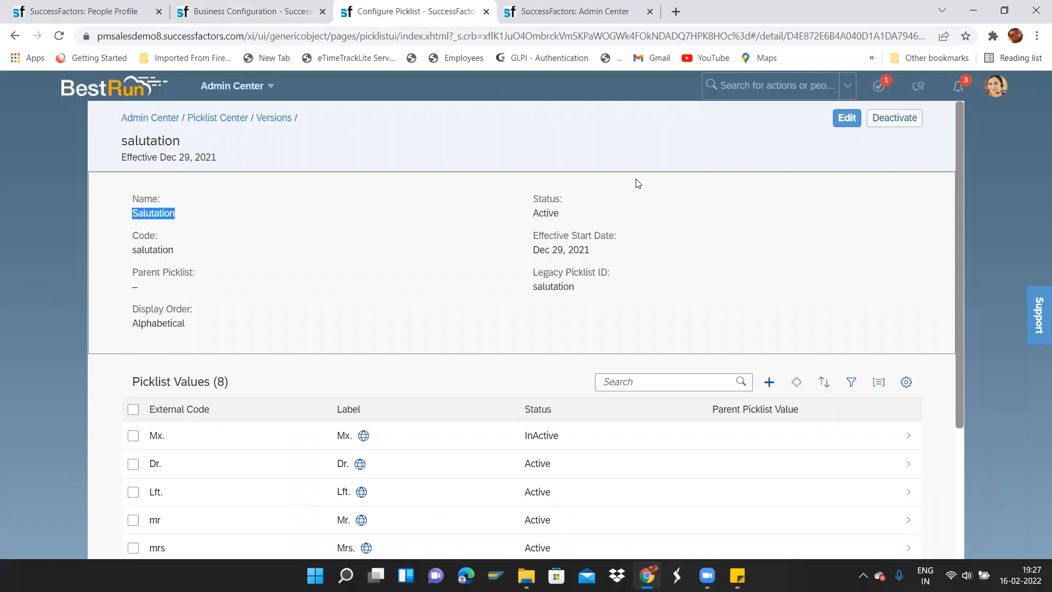
click(255, 11)
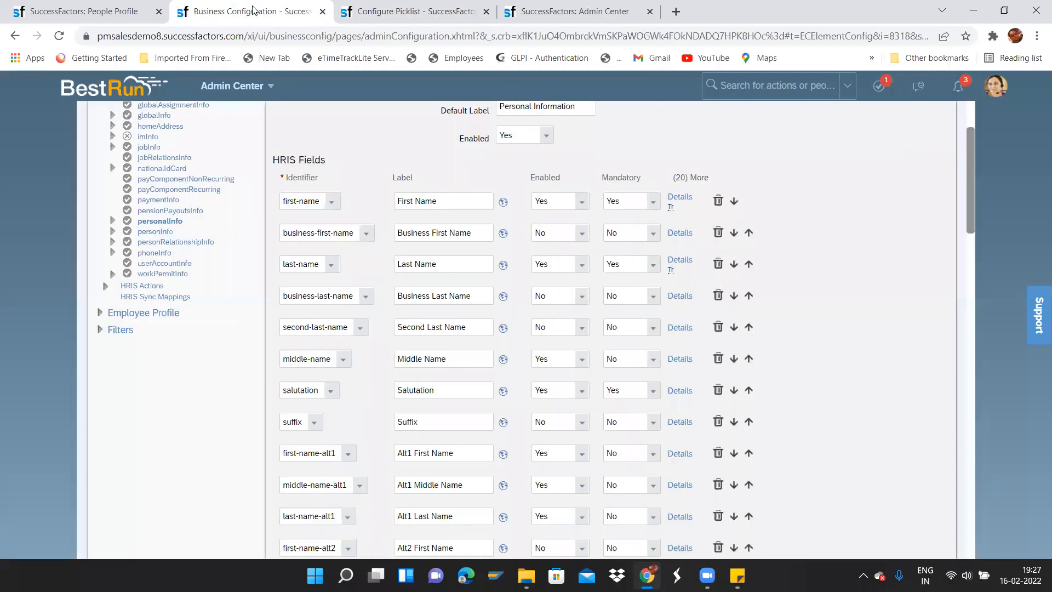
Return to the Picklist Center overview and clear the salutation search to list all picklists.
click(428, 16)
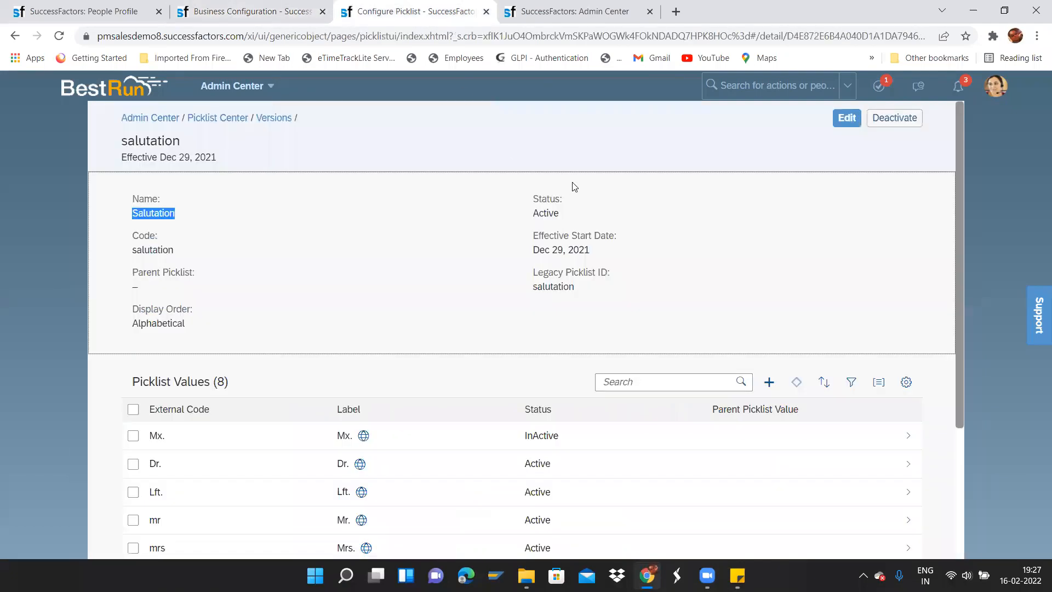
click(220, 117)
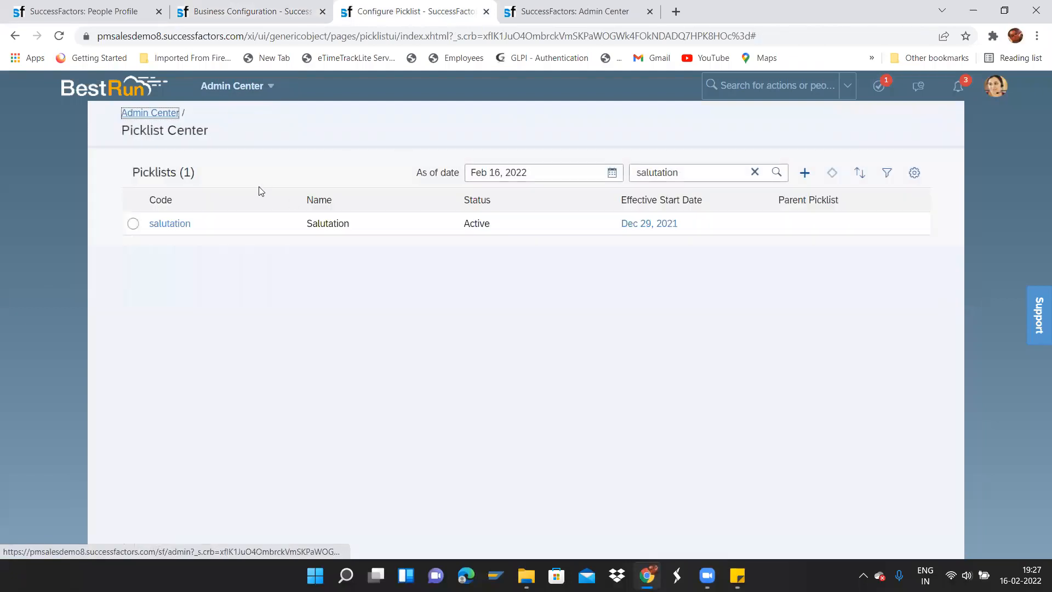
click(754, 172)
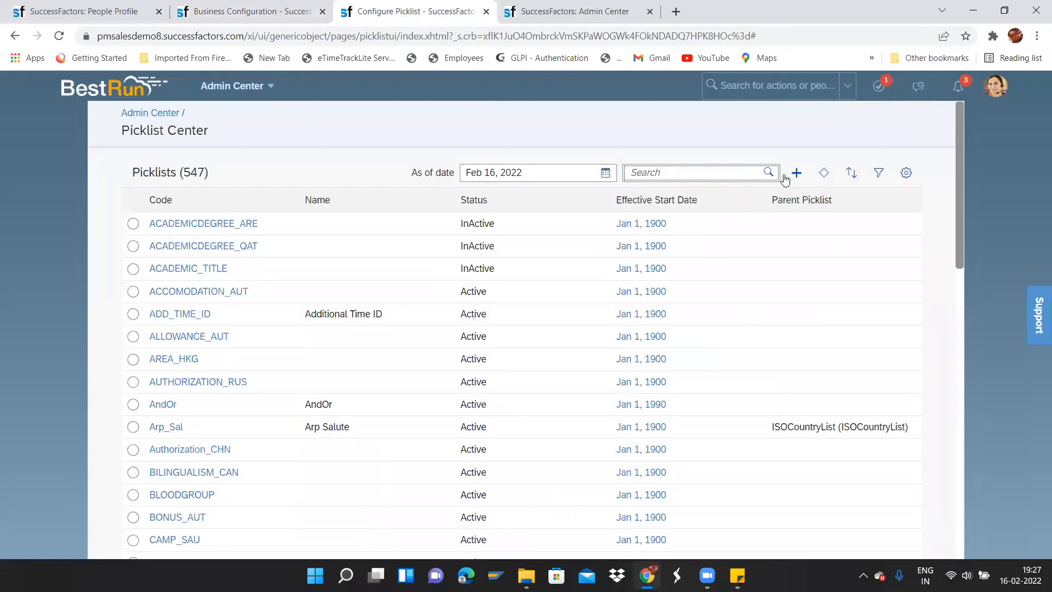
Start a new picklist with code Salutation_Arp_New and a matching name that spells out the abbreviated first name.
click(794, 174)
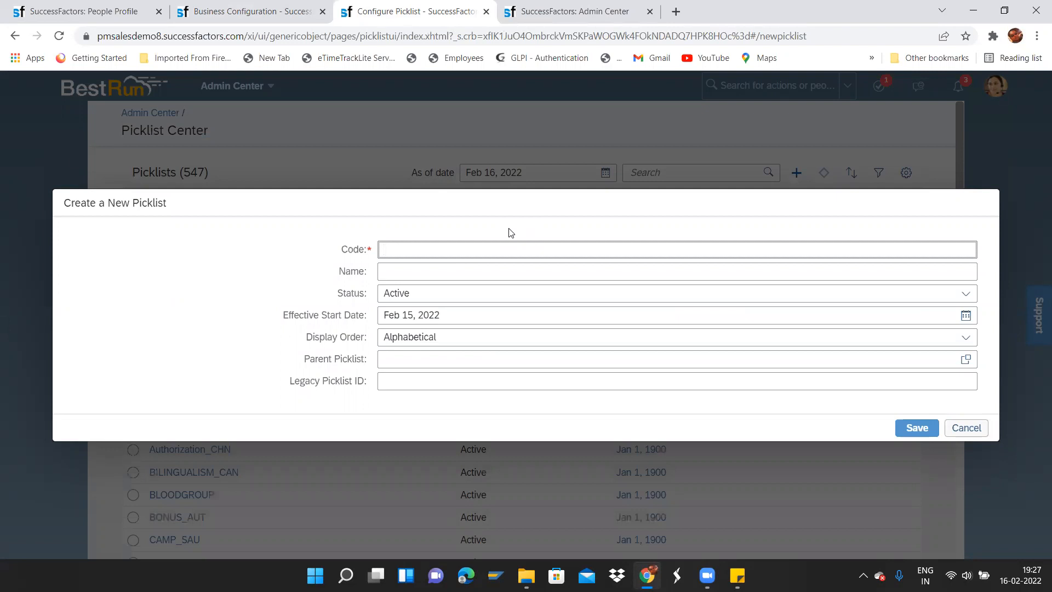
text(Salutation_Arp_New)
click(474, 273)
text(Salutayi)
key(BackSpace)
key(BackSpace)
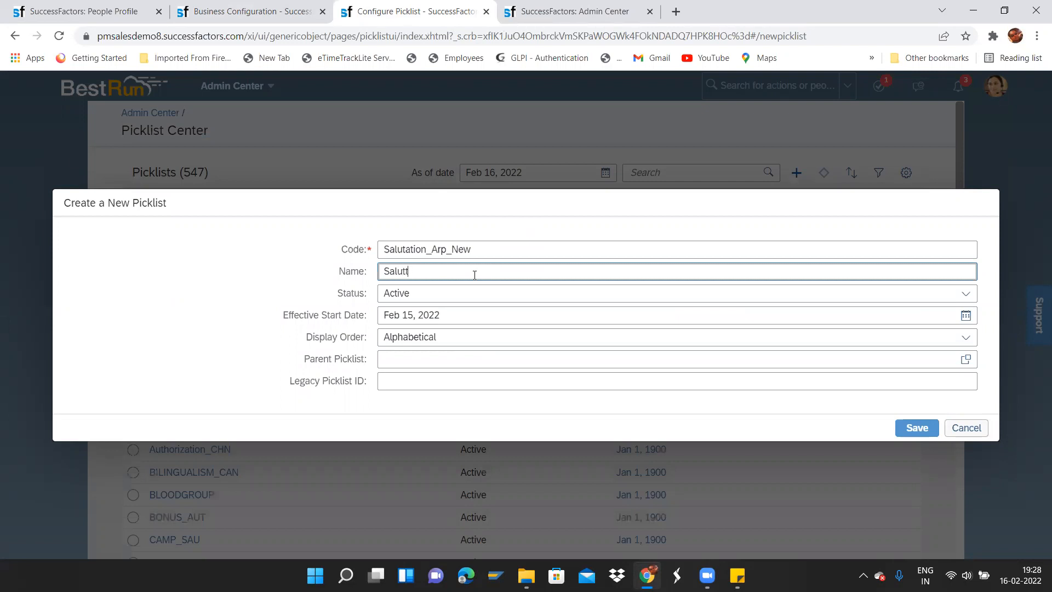
text(ation Arpan New)
drag(482, 249, 453, 249)
click(434, 248)
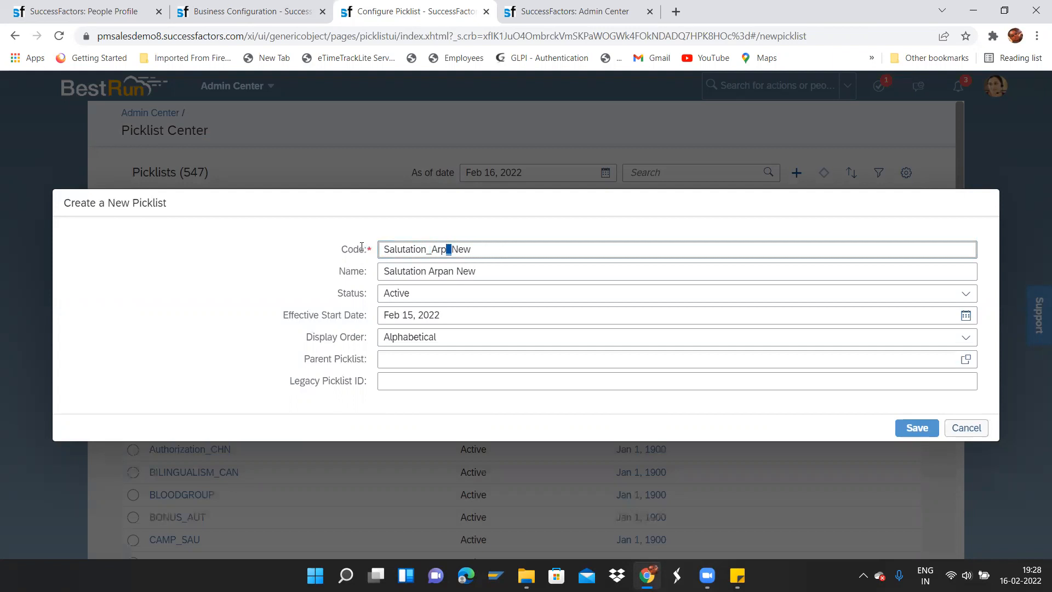
drag(364, 249, 342, 249)
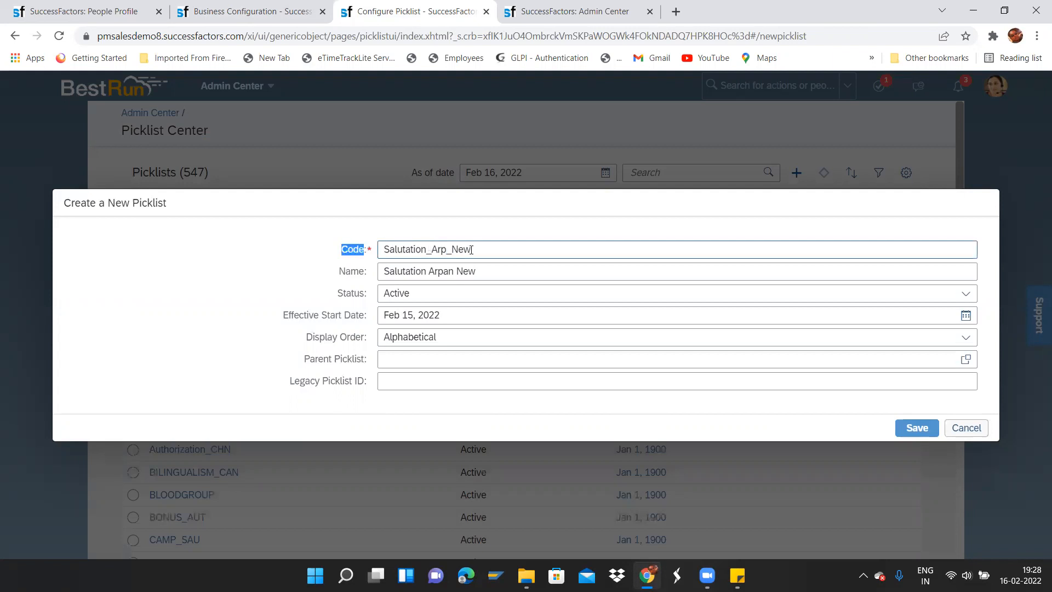
drag(424, 247, 383, 249)
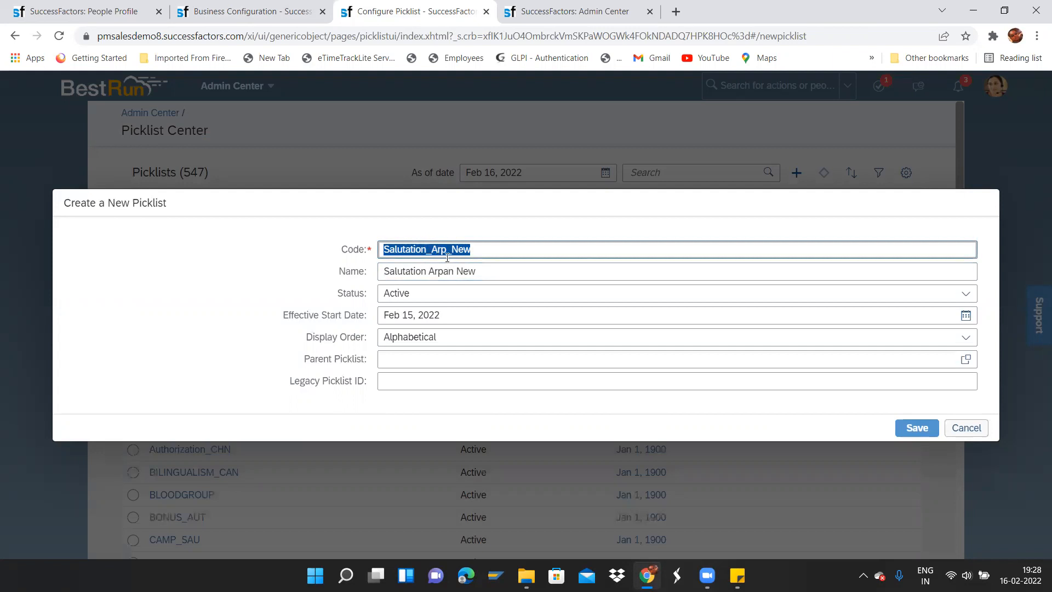
click(484, 275)
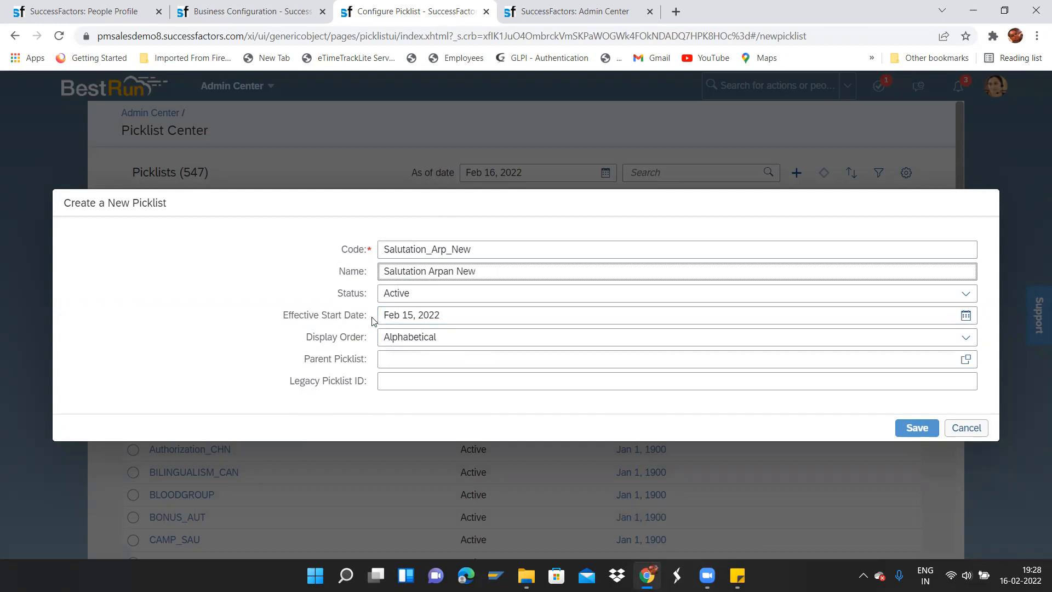
drag(360, 316, 279, 315)
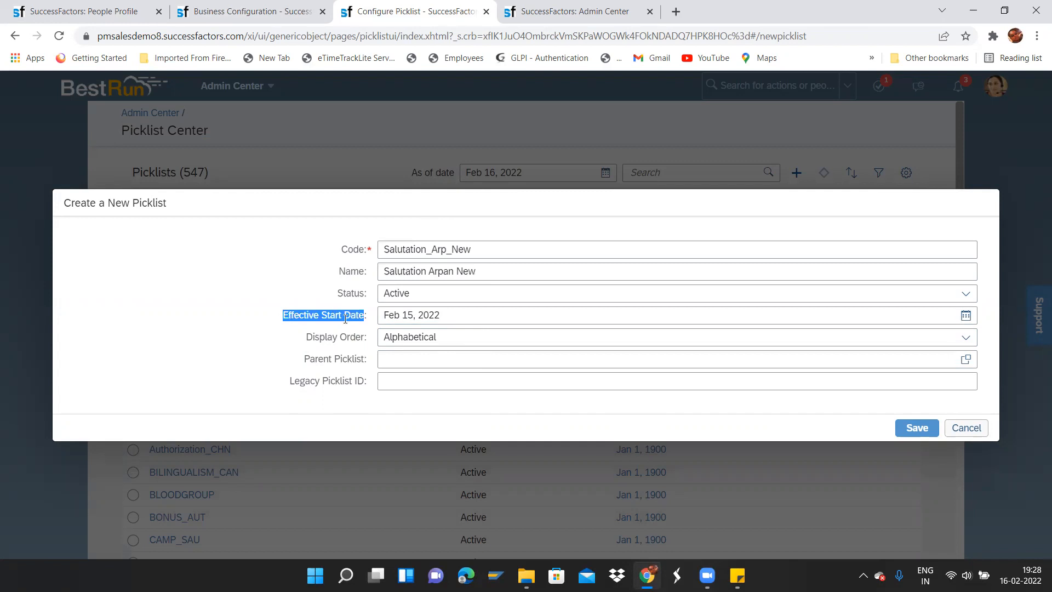
Set the new picklist's effective start date to Jan 1, 1900.
click(965, 315)
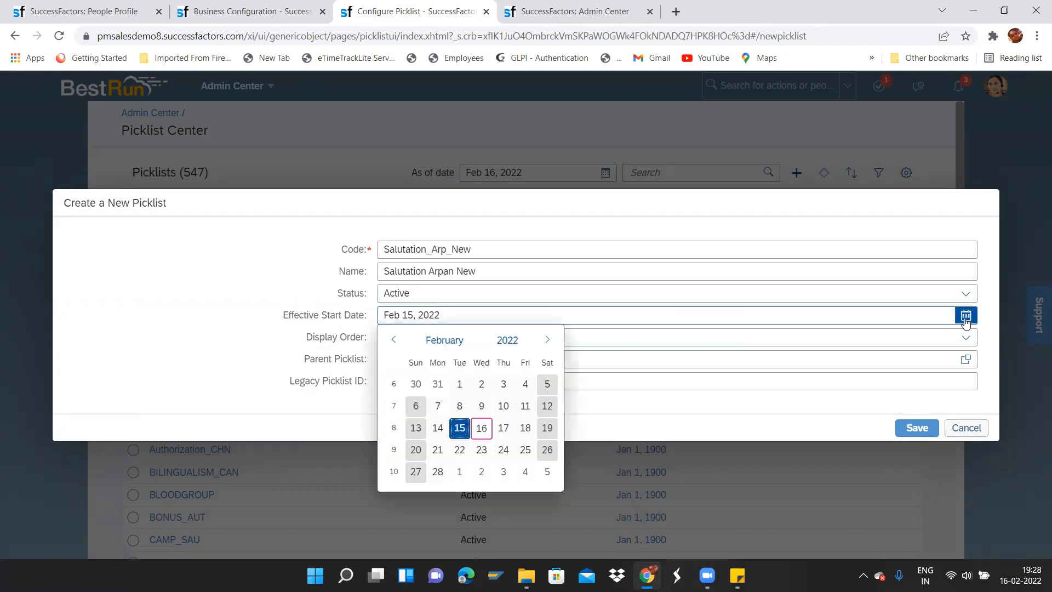
click(450, 344)
click(465, 346)
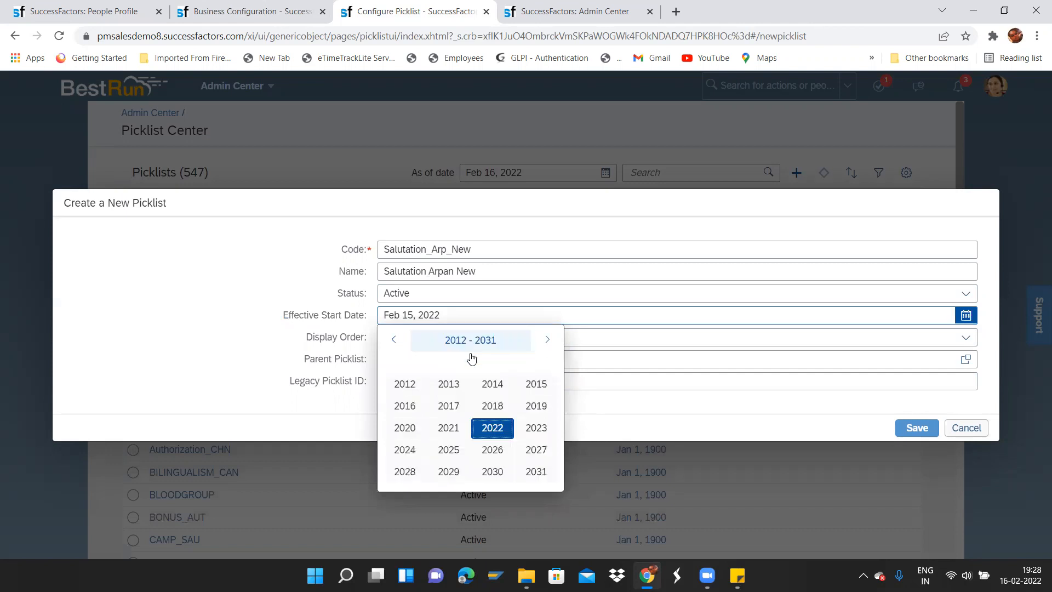
click(465, 345)
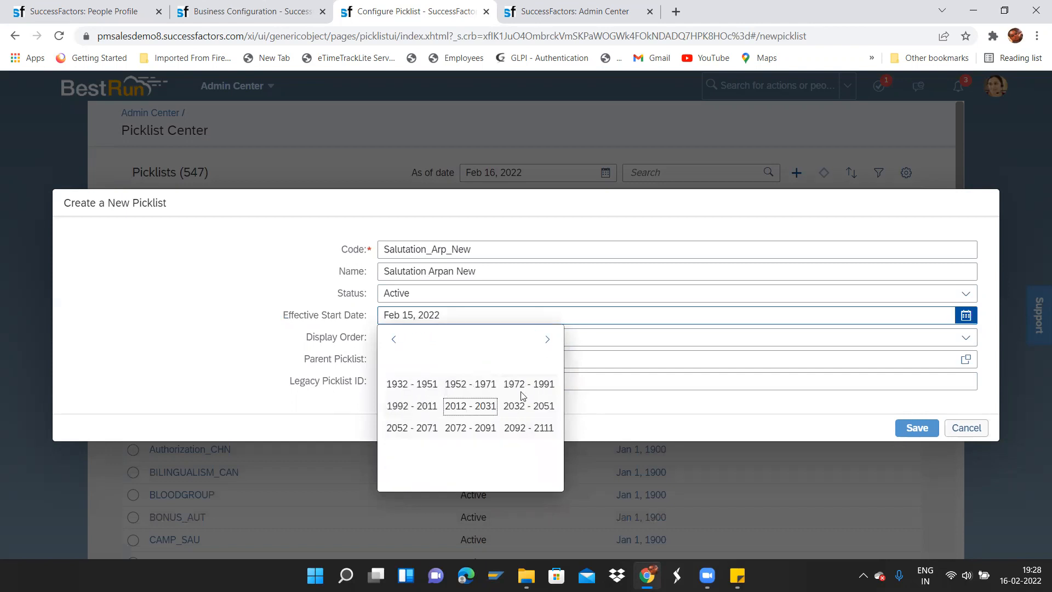
click(389, 339)
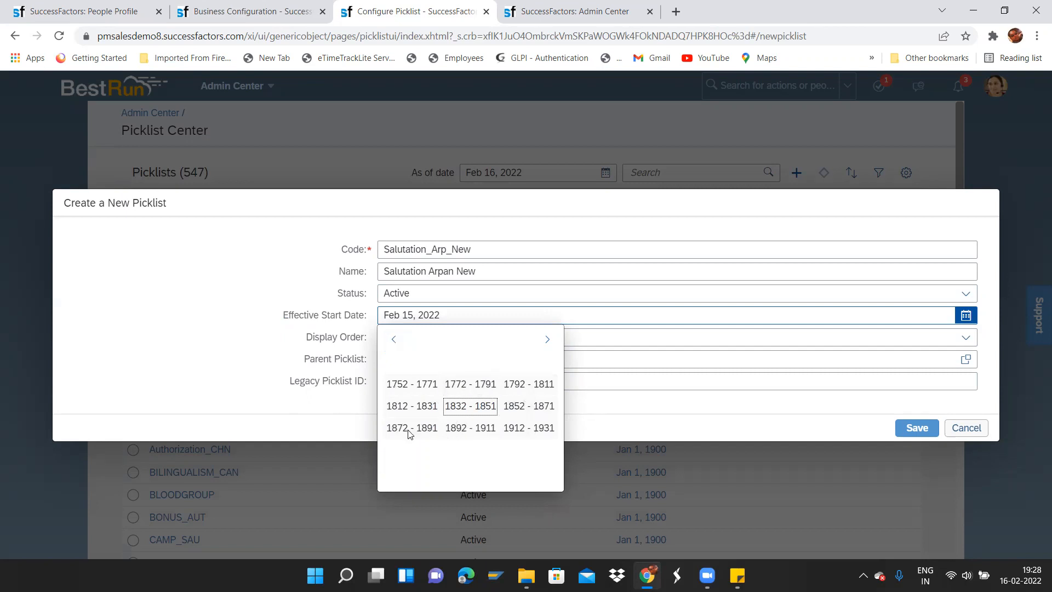
click(466, 429)
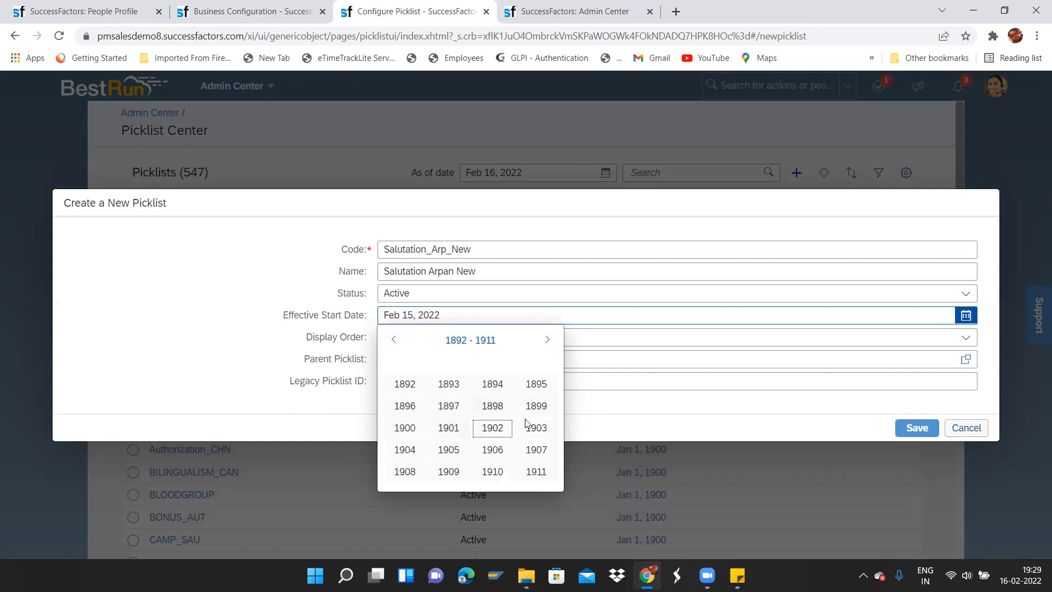
click(401, 433)
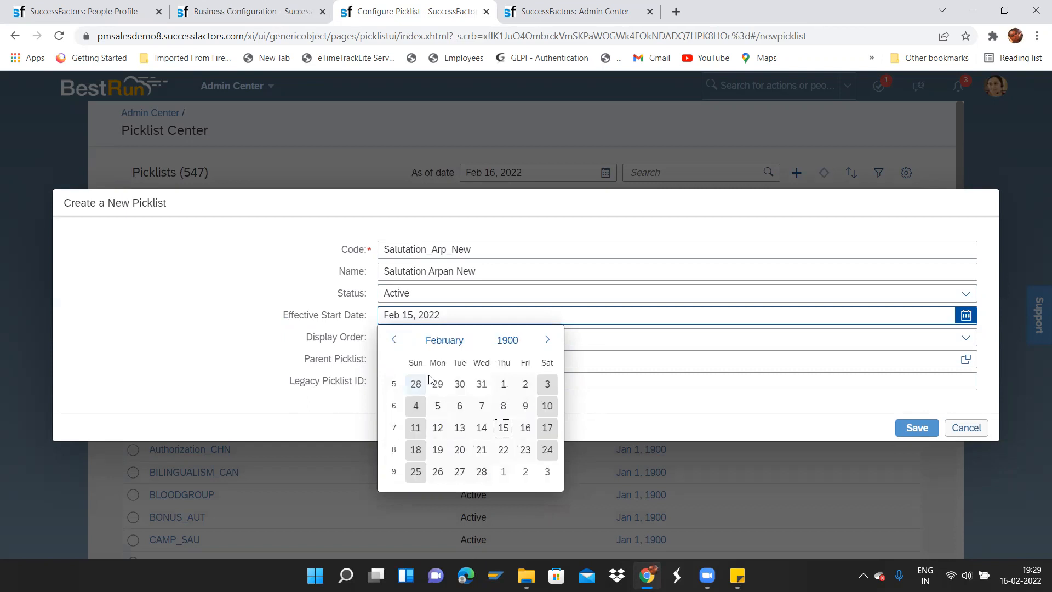
click(394, 341)
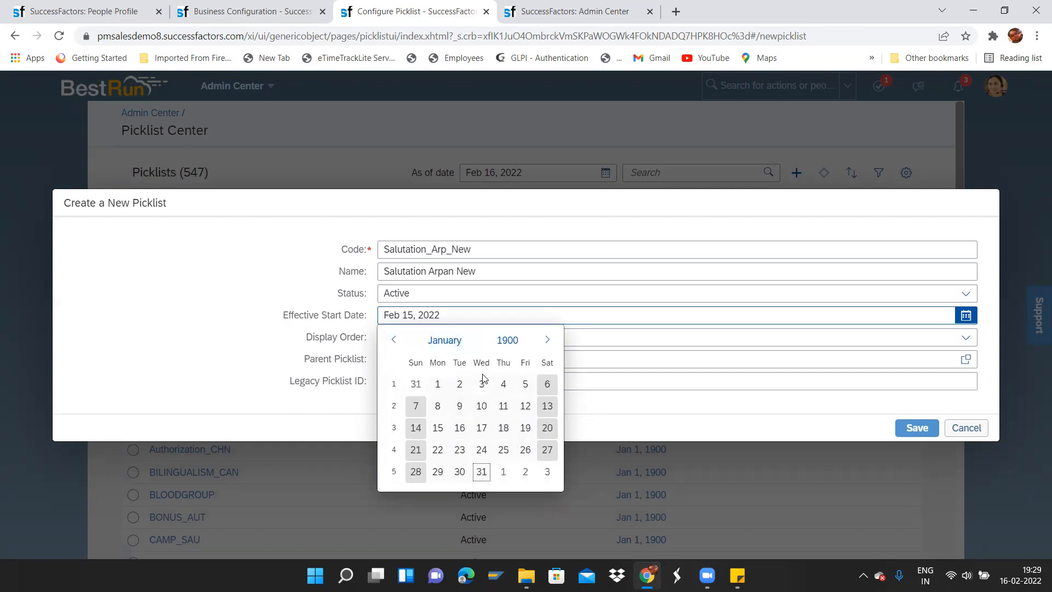
click(438, 384)
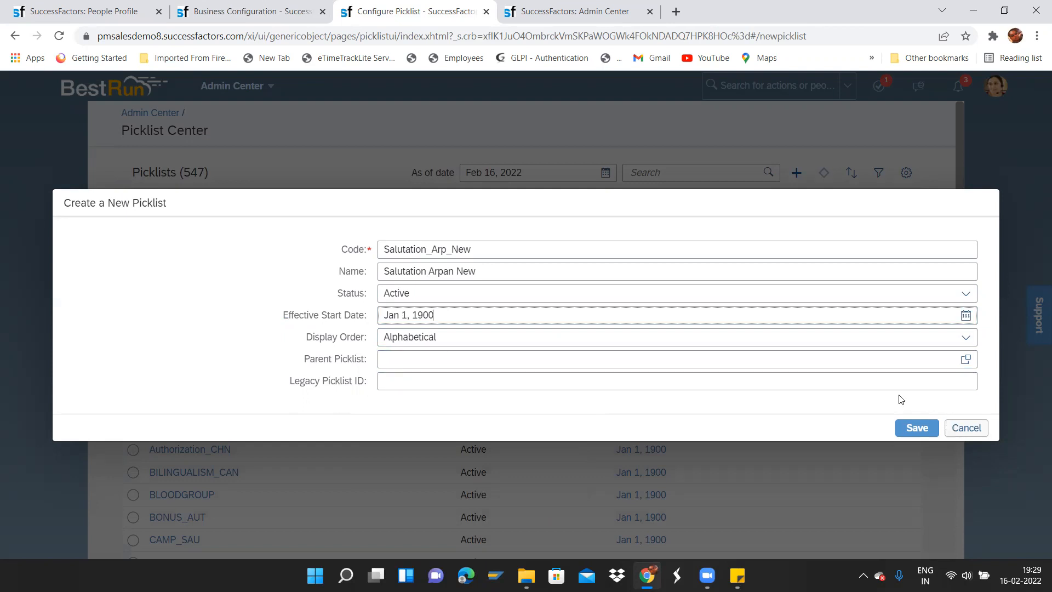
Check the effective start date and the display order options, and save the new picklist with Alphabetical order.
triple_click(468, 321)
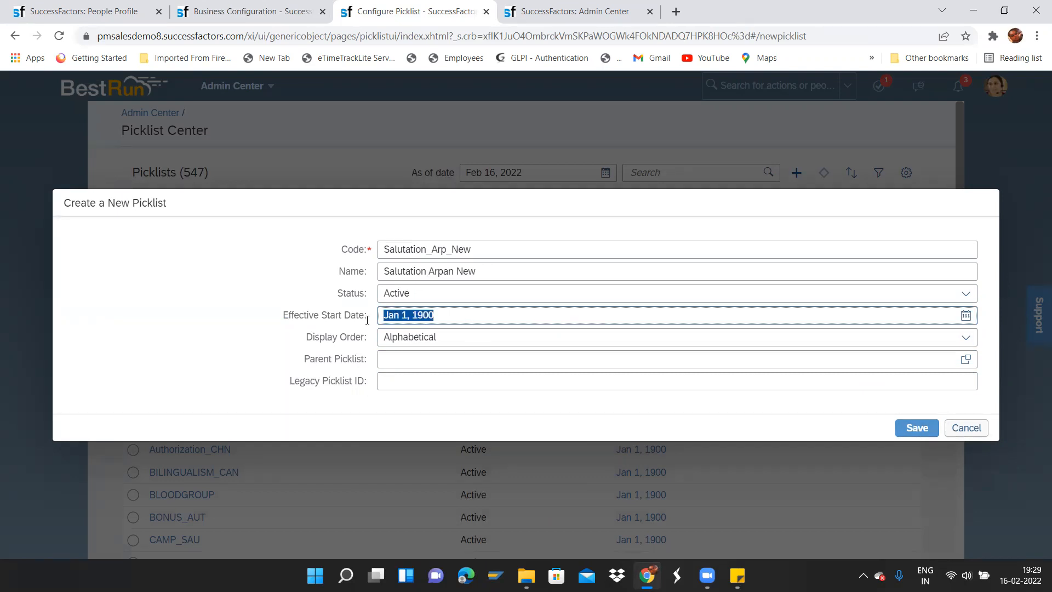
click(472, 337)
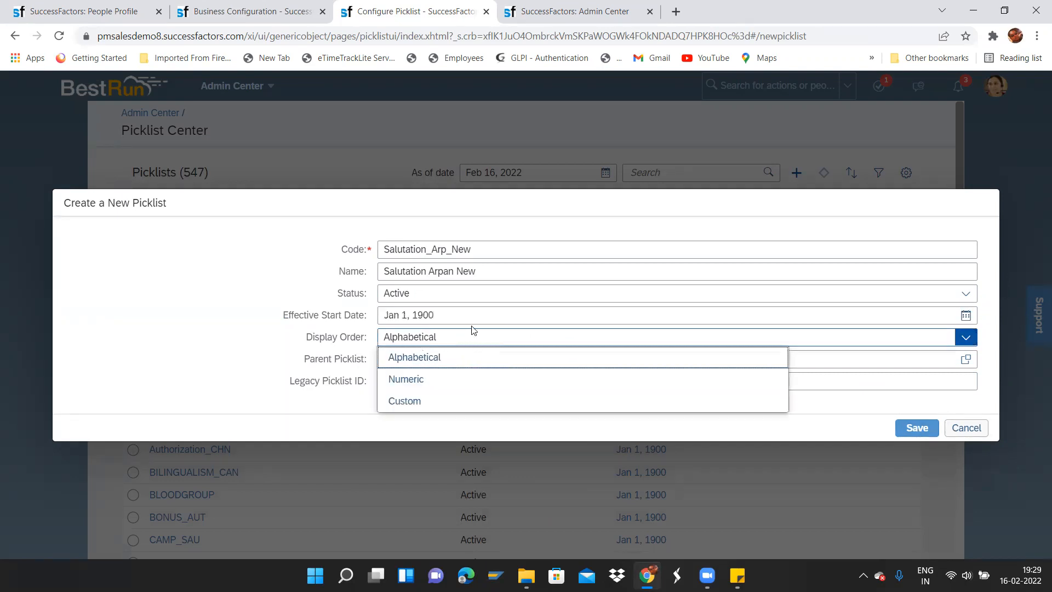
triple_click(471, 316)
click(471, 315)
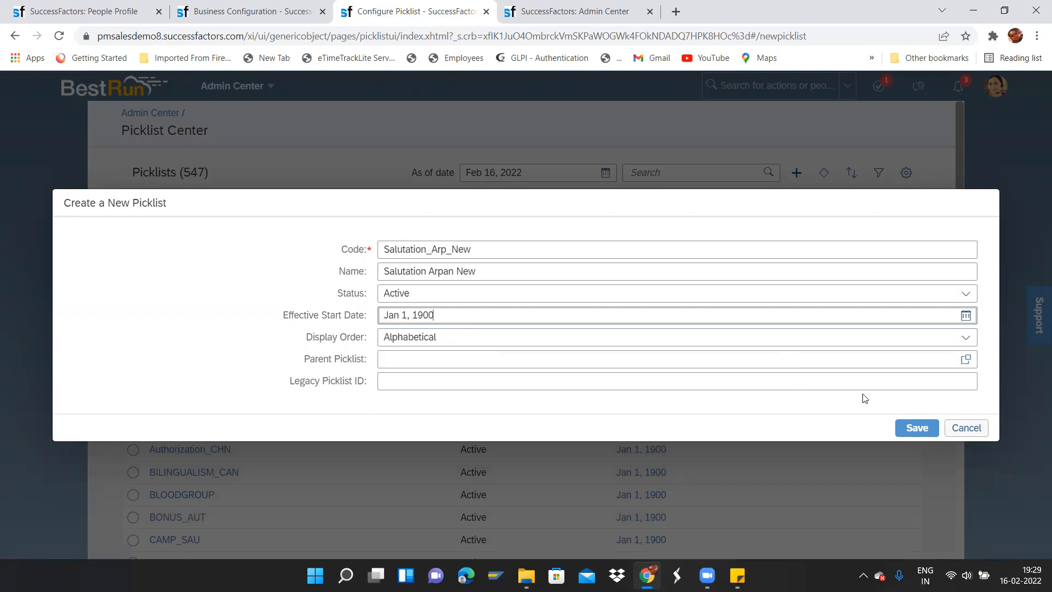
click(915, 426)
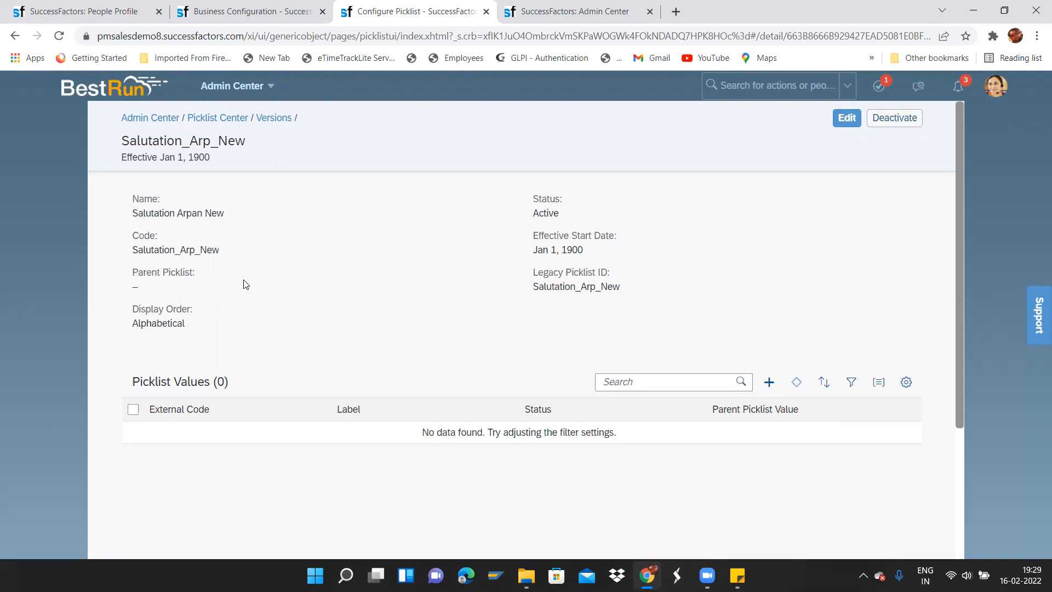
Review the effective start date and name in the saved Salutation_Arp_New picklist's details.
drag(540, 250, 599, 255)
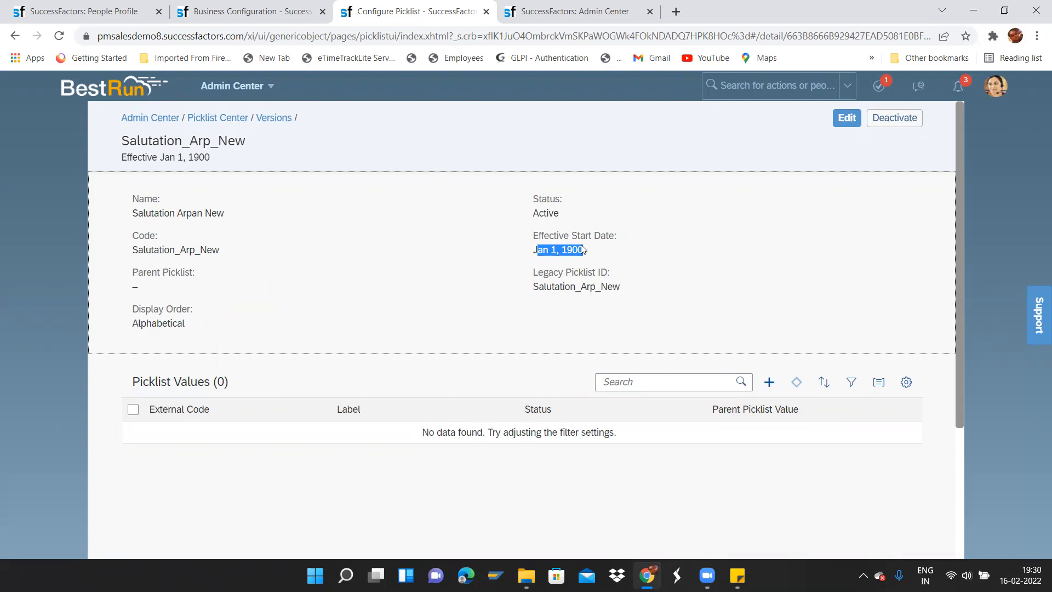
click(533, 259)
drag(533, 251, 585, 250)
click(454, 300)
drag(133, 213, 207, 221)
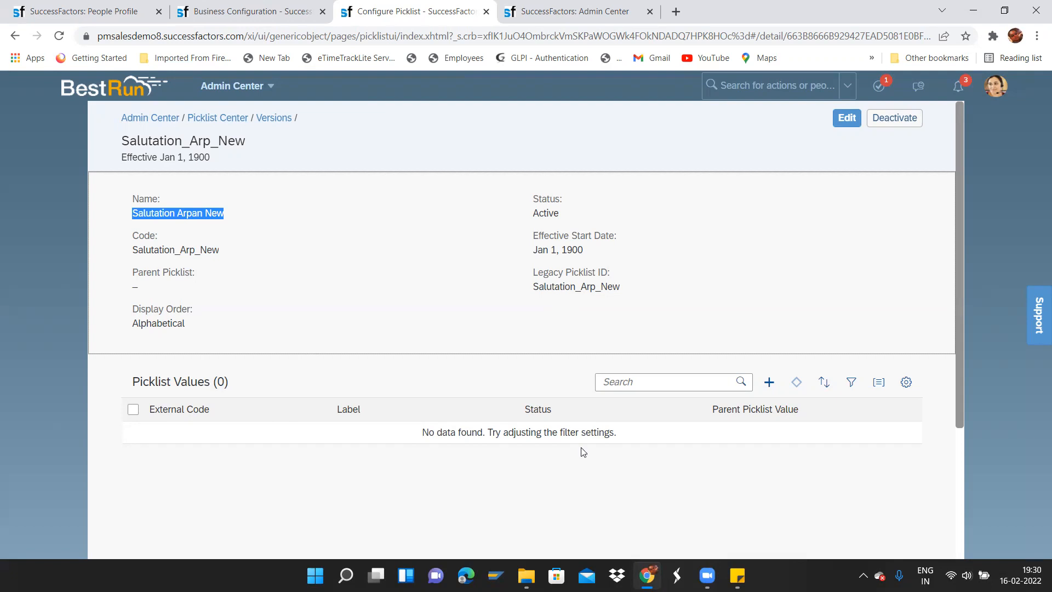
Add a picklist value with external code and label Mr. to Salutation_Arp_New.
click(769, 383)
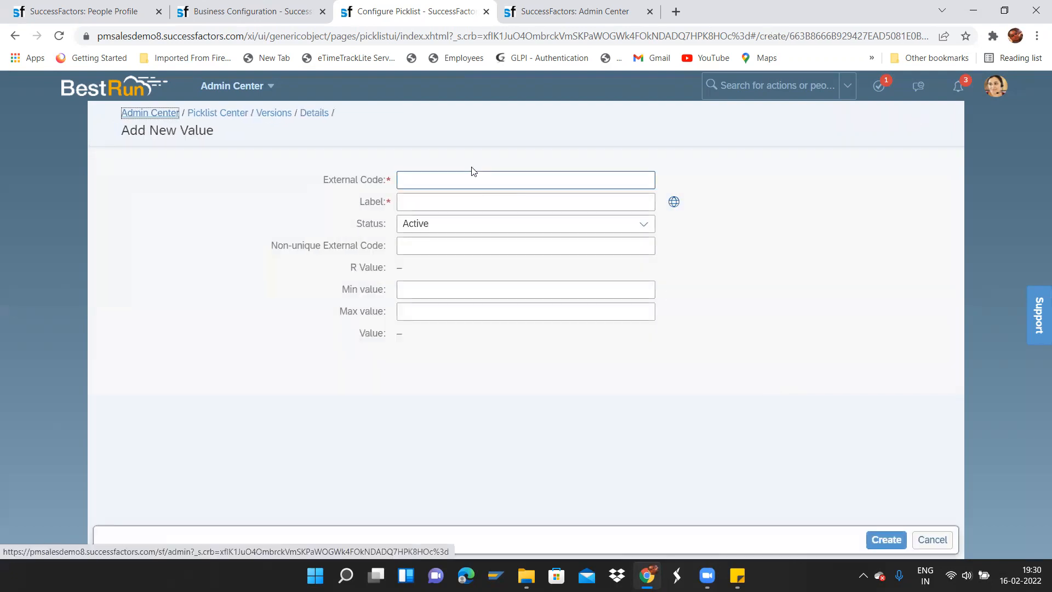
text(Mr.)
key(Tab)
text(Mr.)
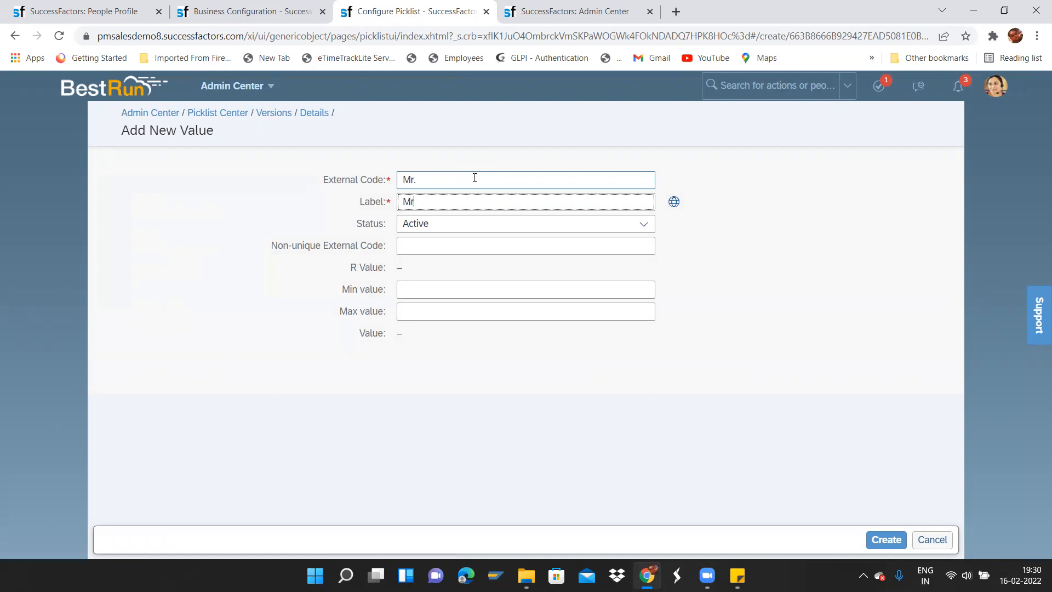
click(887, 538)
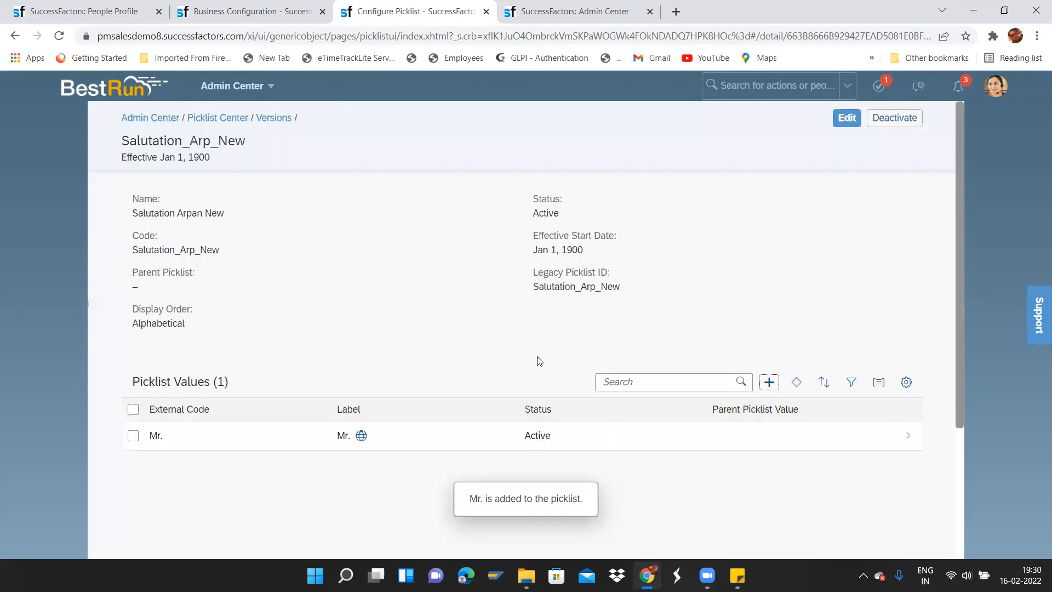
Add a second picklist value with external code and label Ms.
click(769, 383)
click(431, 177)
text(Ms.)
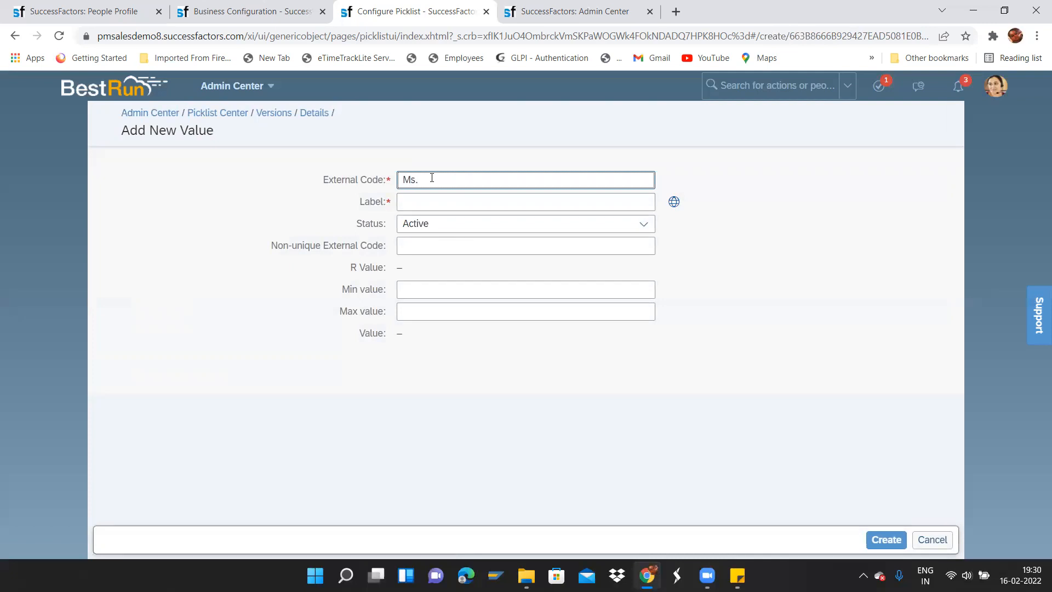
click(428, 199)
text(Ms.)
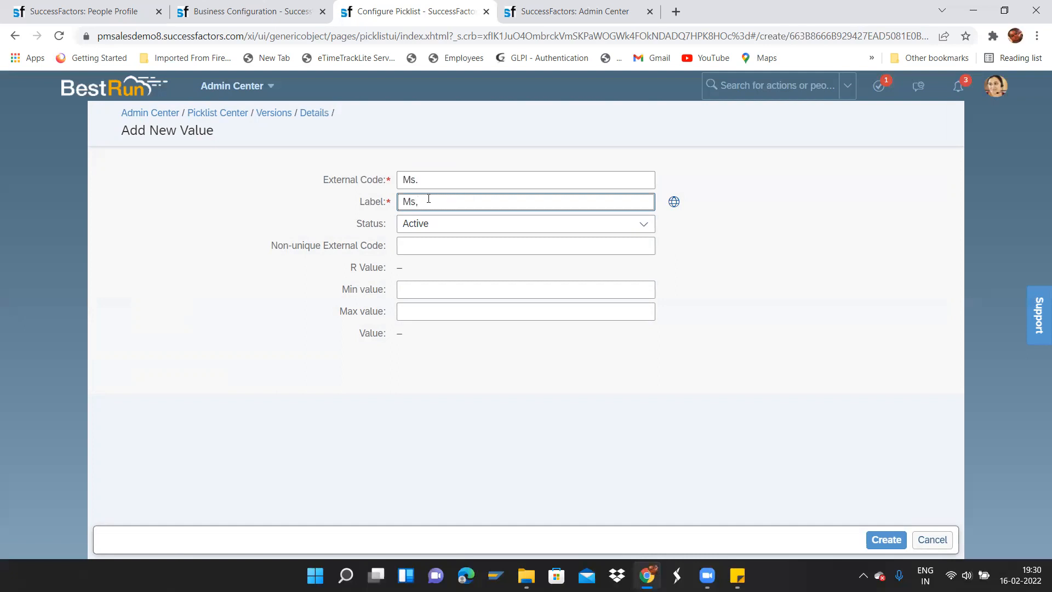
key(BackSpace)
text(.)
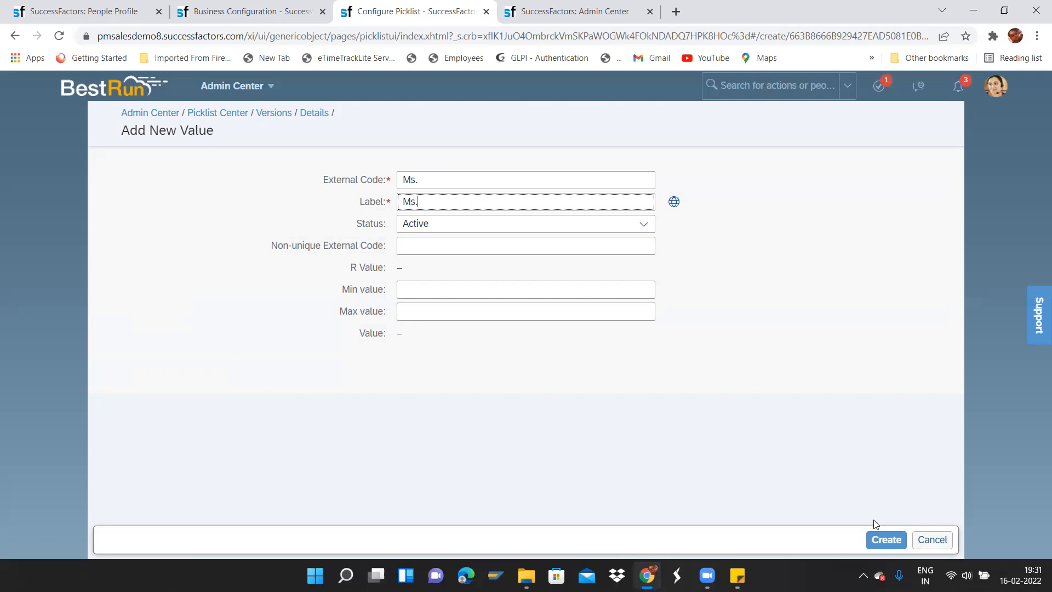
click(896, 540)
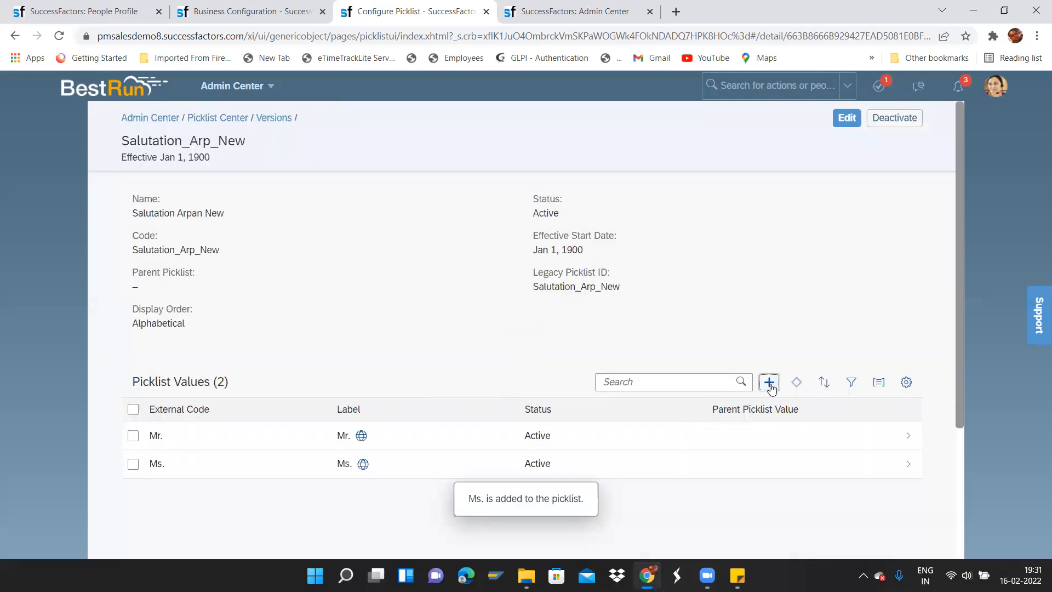
Add a third picklist value with external code and label Mx.
click(771, 388)
click(428, 184)
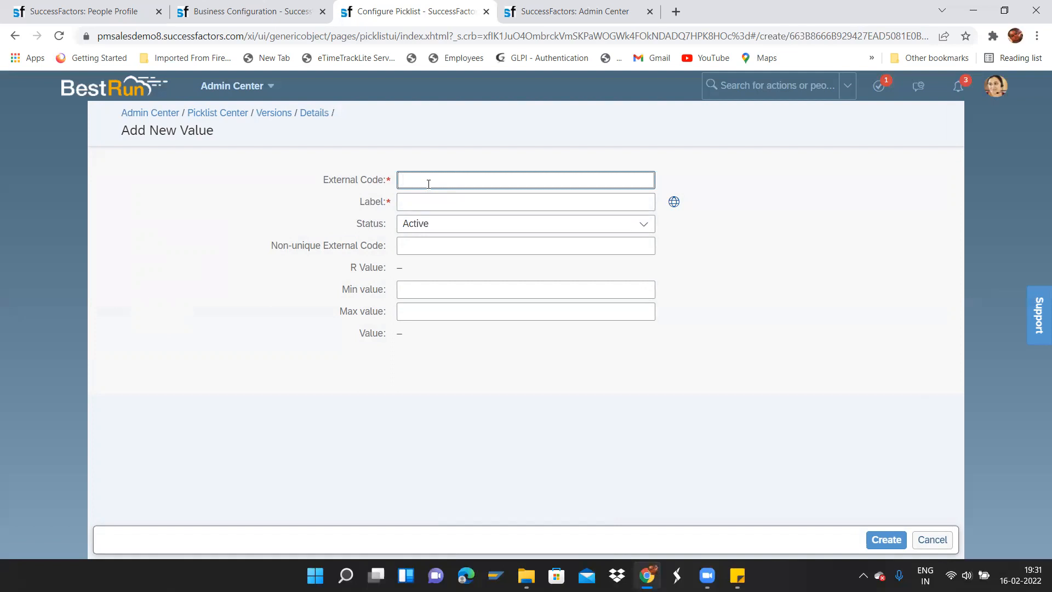
text(Mx.)
click(428, 201)
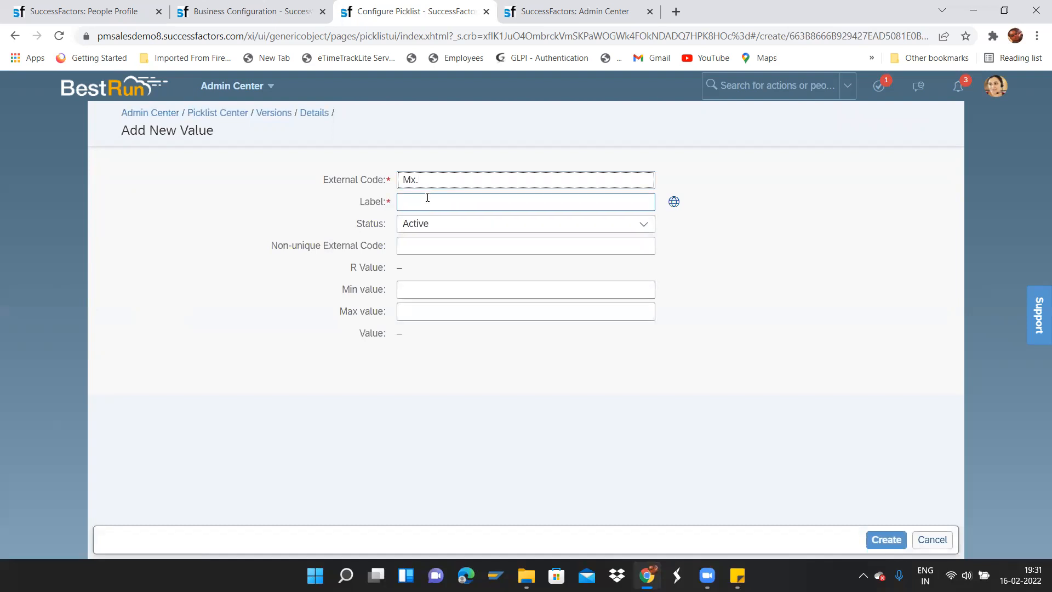
text(Mx.)
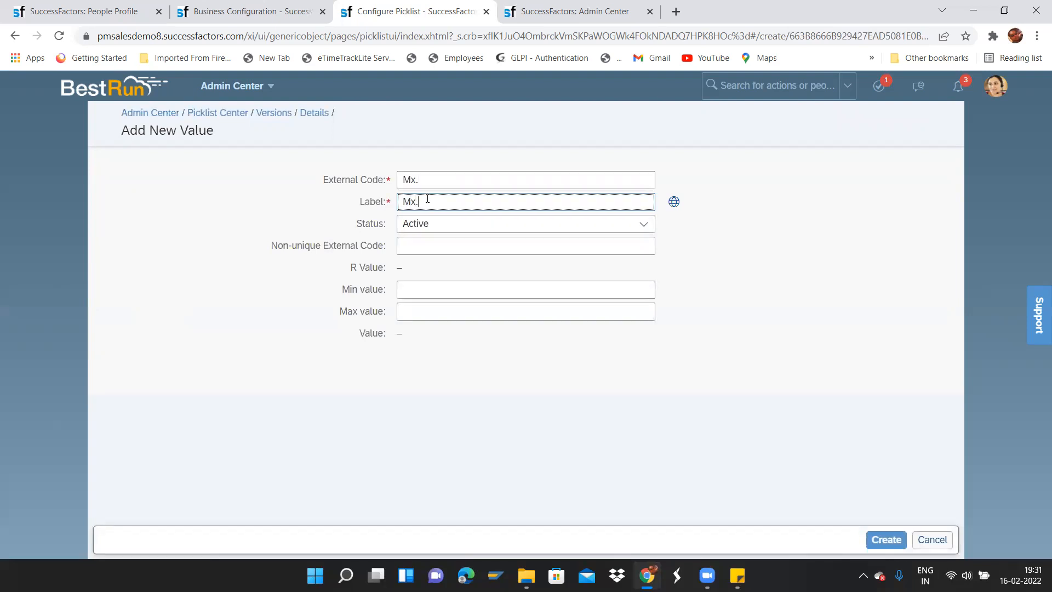
click(892, 538)
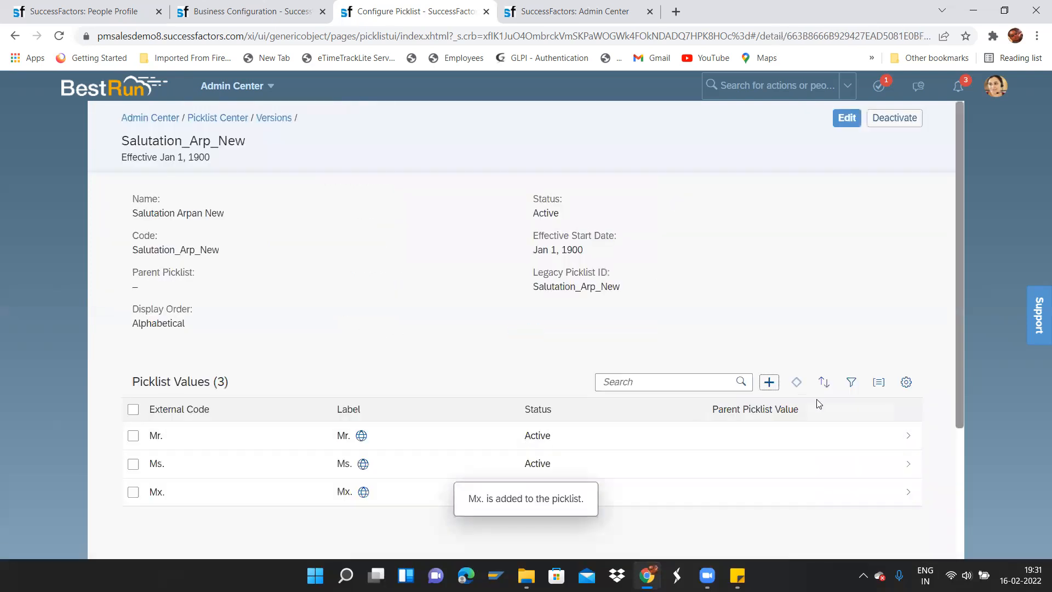
Add a fourth picklist value with external code and label Dr.
click(769, 382)
click(441, 181)
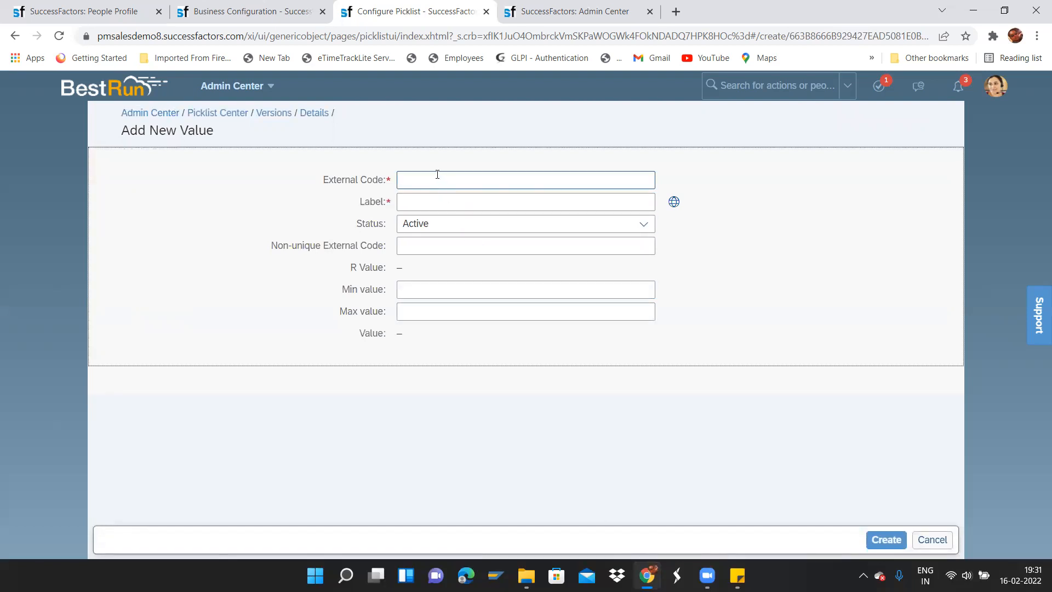
click(412, 182)
text(Dr.)
click(414, 201)
text(Dr)
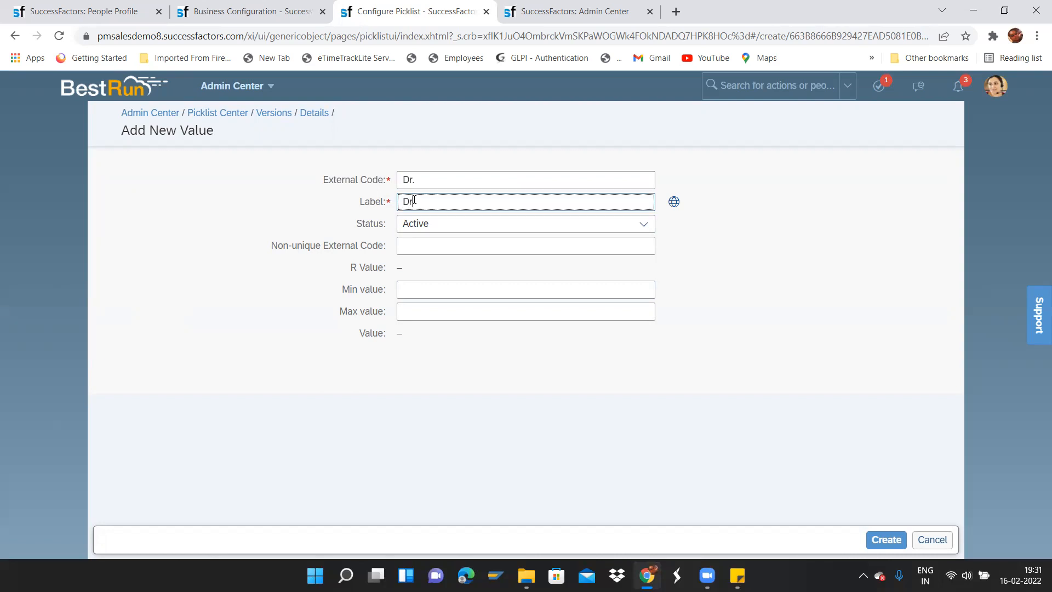
text(.)
click(886, 540)
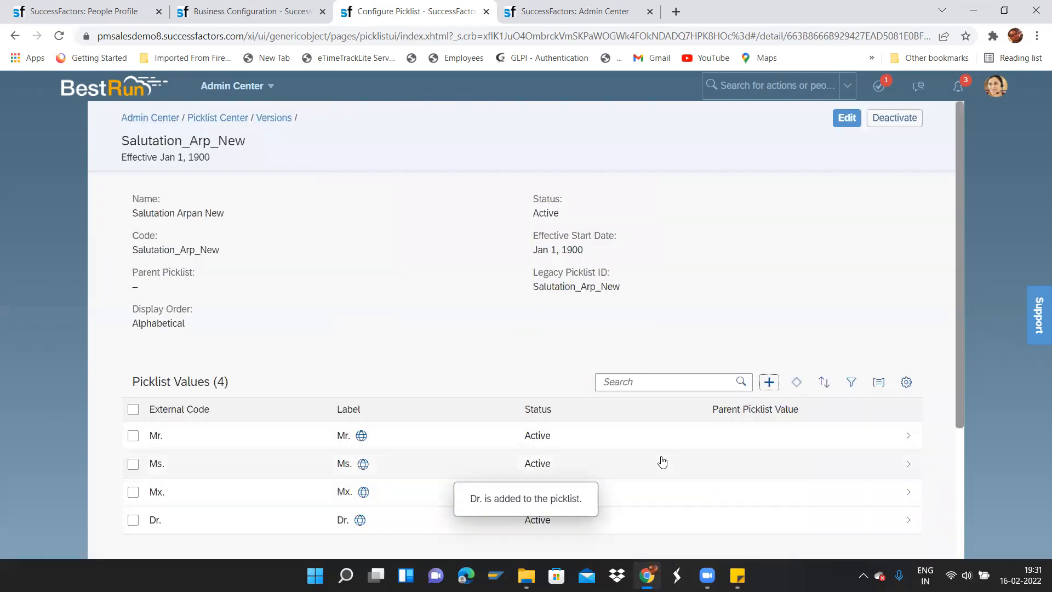
drag(957, 349, 951, 326)
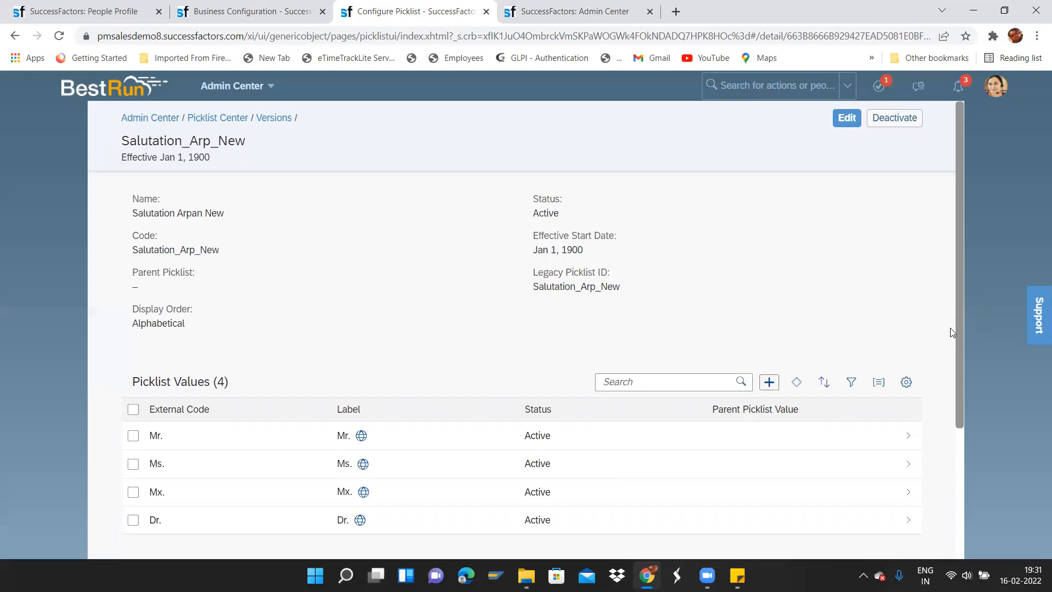
scroll(952, 329, down, 3)
drag(959, 403, 958, 248)
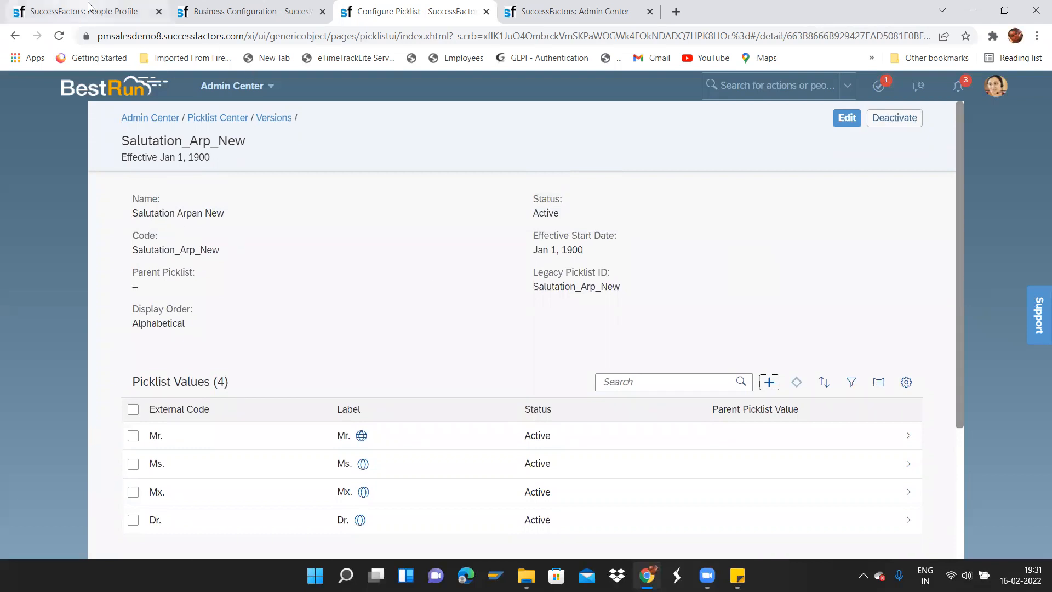
Open the Personal Information form in the employee profile, expand the Salutation options, and cancel the form without saving.
click(108, 12)
click(449, 256)
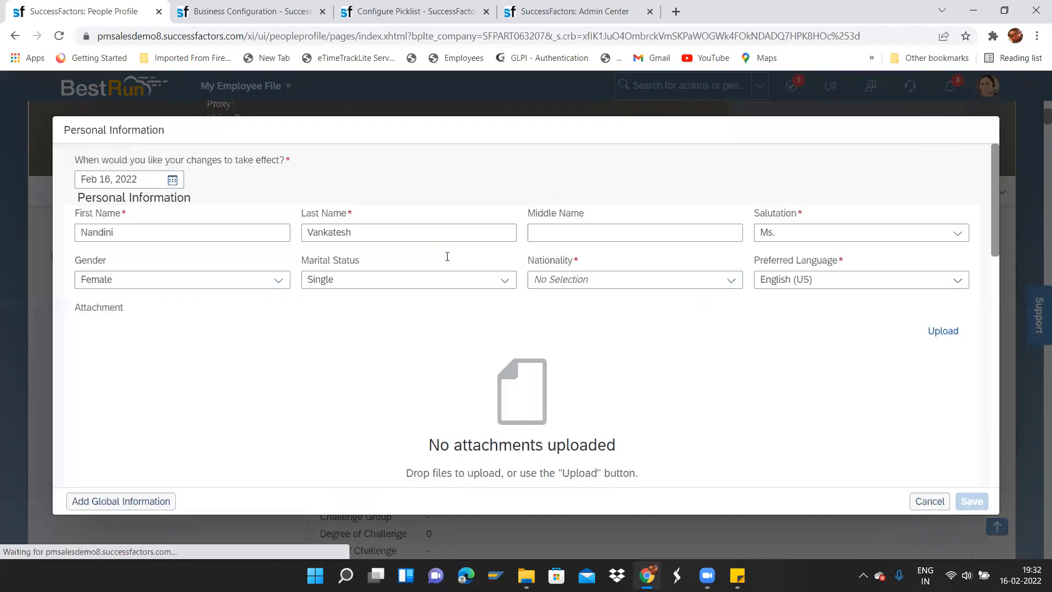
click(957, 232)
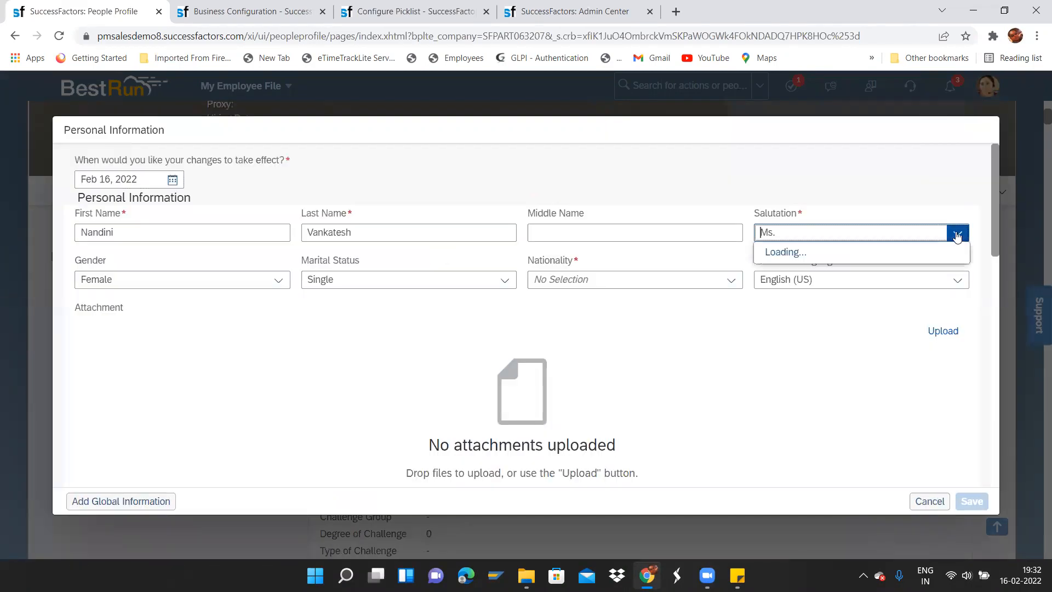
click(940, 502)
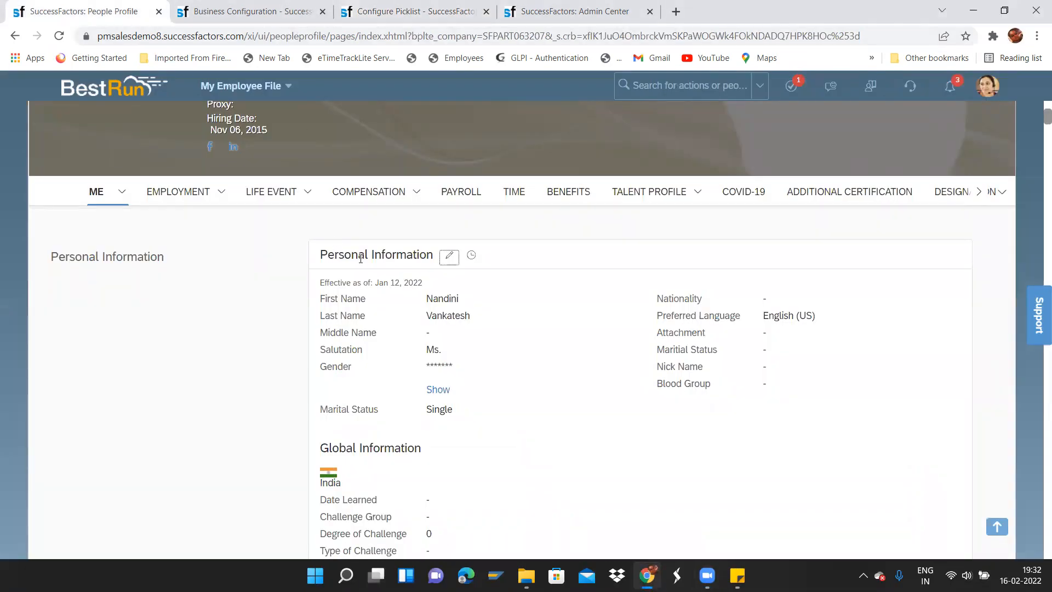
Return to the Salutation_Arp_New picklist's details and review its name and code.
click(279, 6)
click(411, 12)
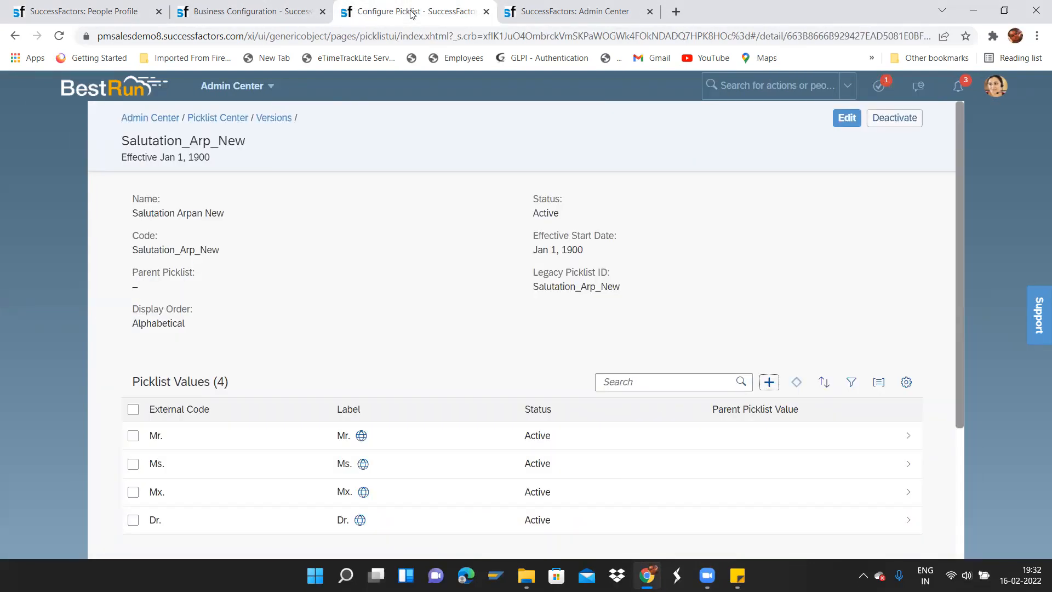
double_click(139, 200)
drag(235, 210, 211, 234)
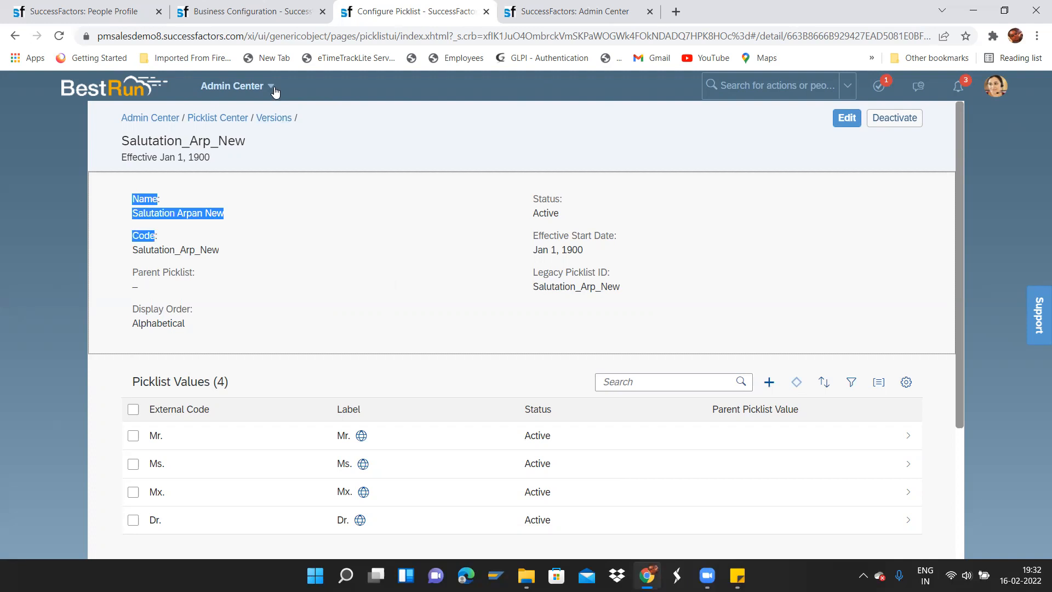
Open the salutation field's details in the personalInfo business configuration, review its picklist settings, and close the details.
click(271, 12)
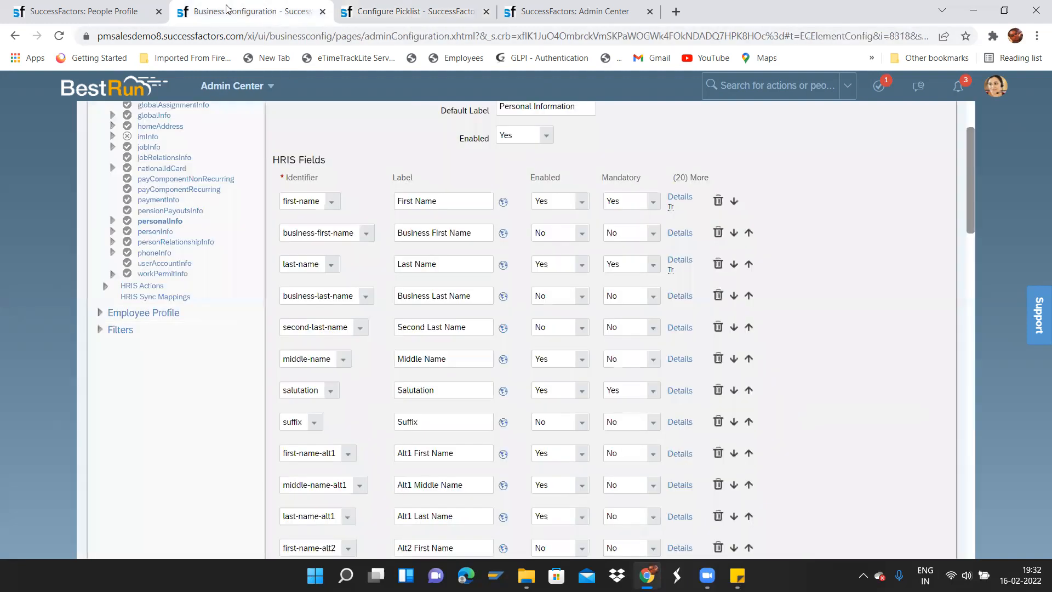
click(120, 11)
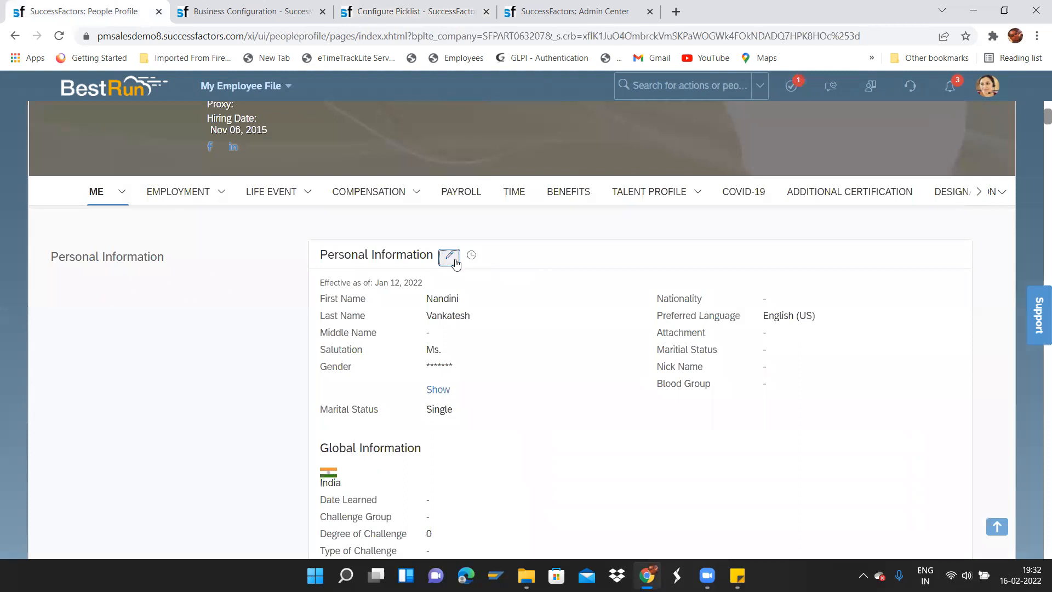
click(256, 15)
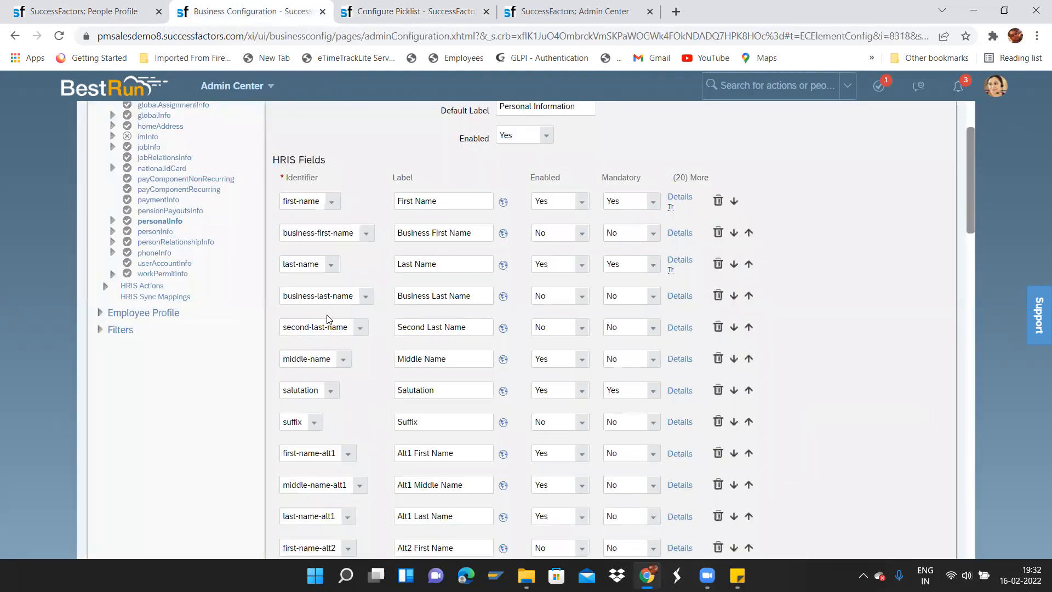
click(678, 394)
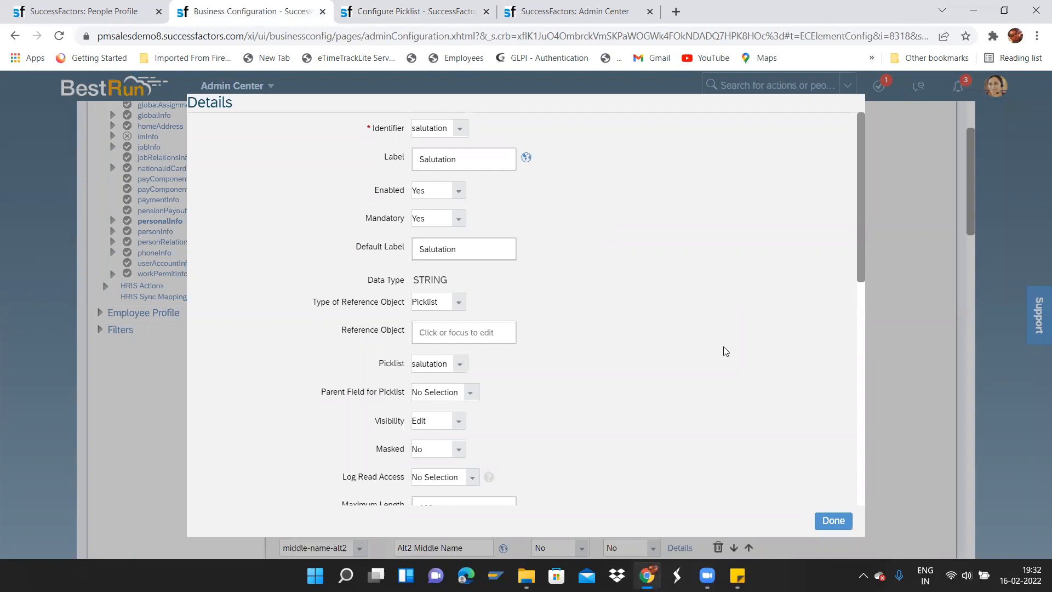
mouse_move(862, 268)
mouse_down()
mouse_move(851, 334)
mouse_move(861, 259)
mouse_up()
click(832, 531)
click(833, 520)
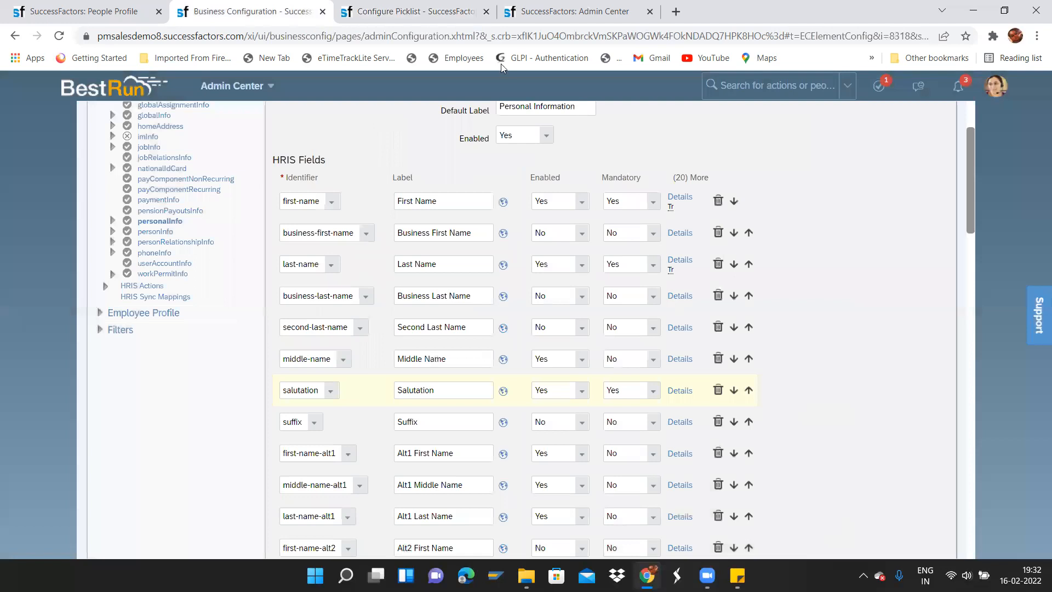
Reload the Business Configuration page and open the salutation field's details under the personalInfo HRIS element.
click(486, 36)
key(Return)
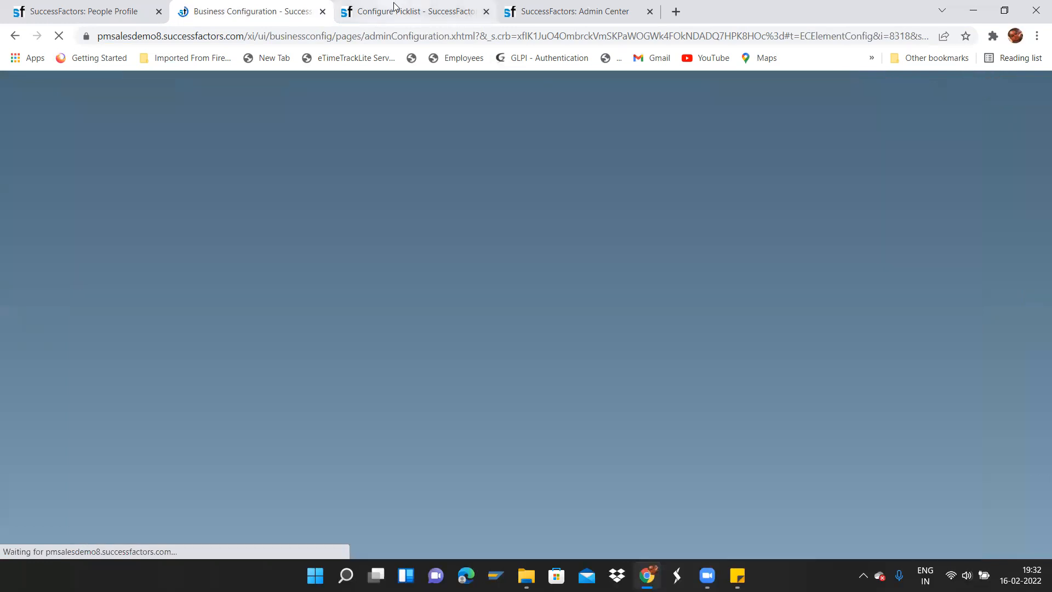
click(395, 9)
click(251, 9)
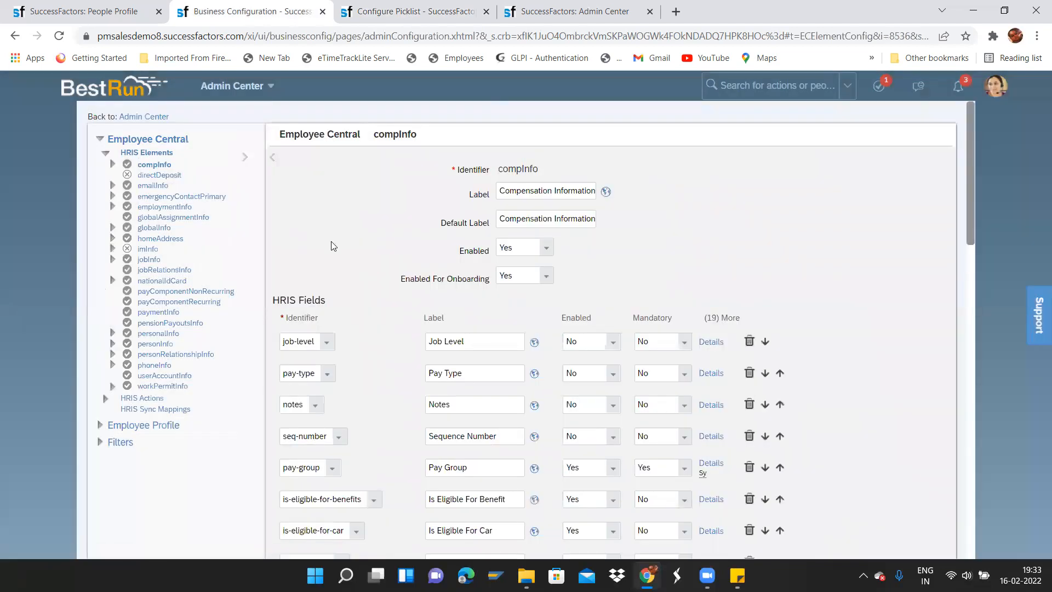
click(150, 335)
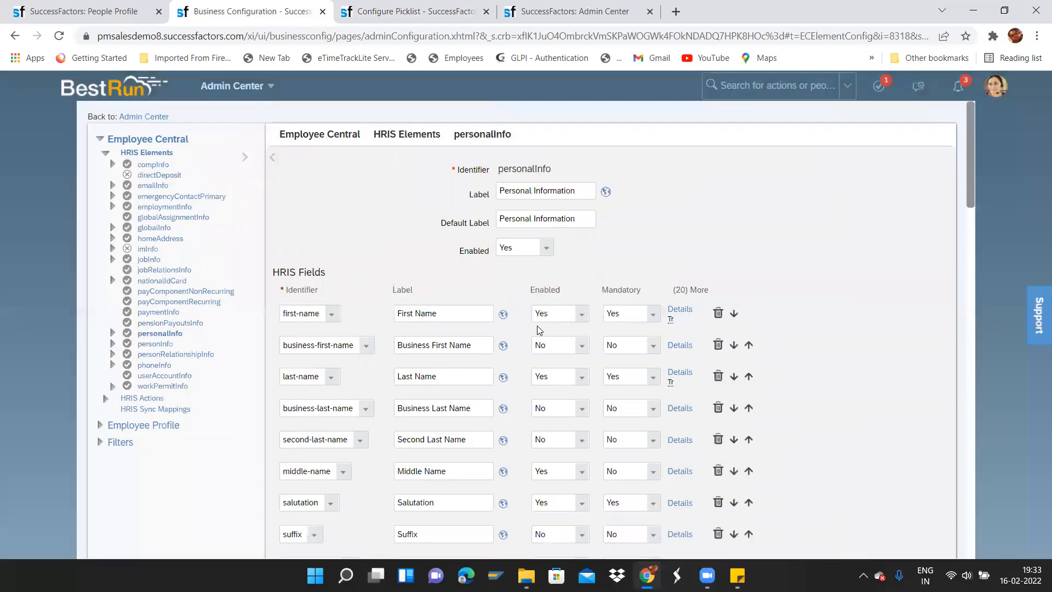
drag(967, 189, 968, 241)
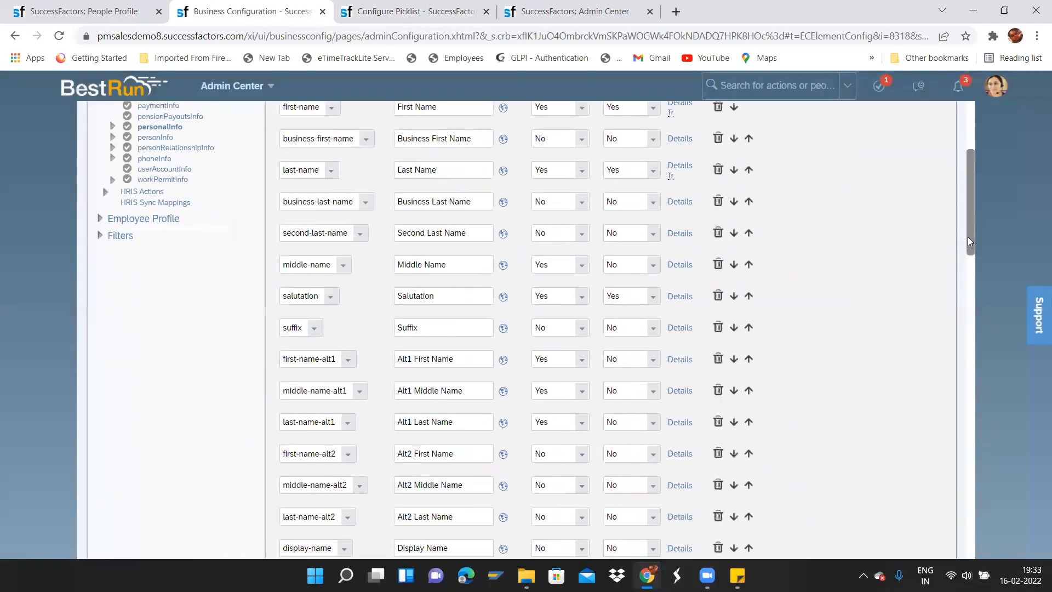
click(684, 297)
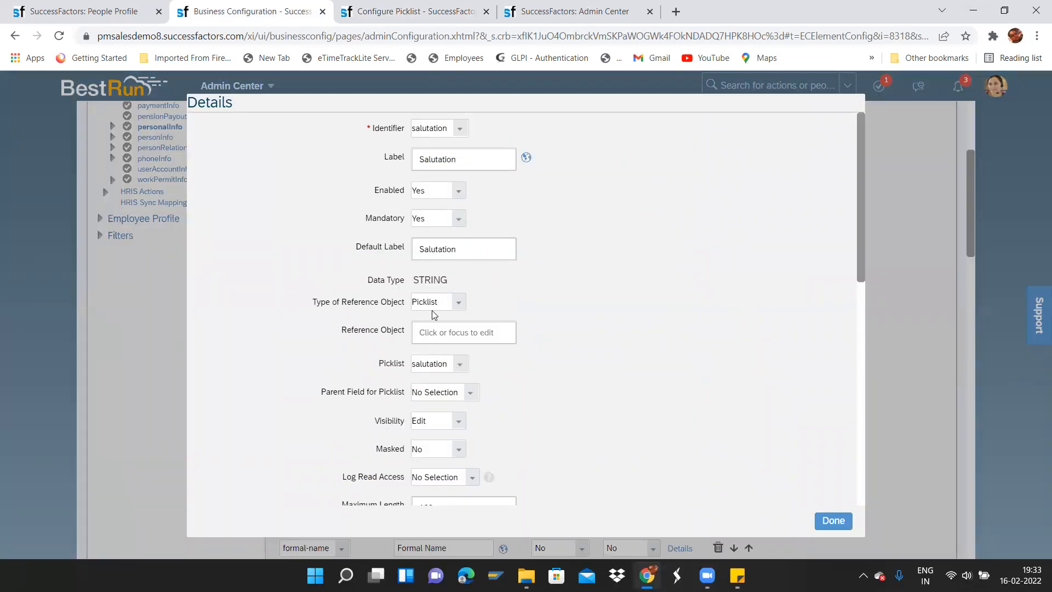
Assign the Salutation_Arp_New picklist to the salutation field and save the personalInfo configuration.
click(458, 365)
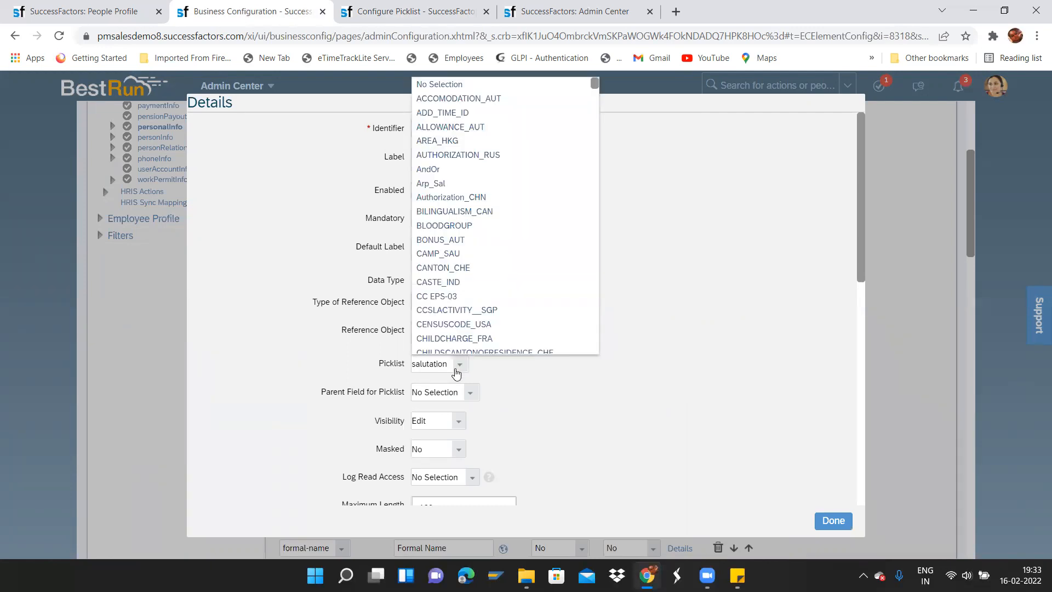
click(455, 370)
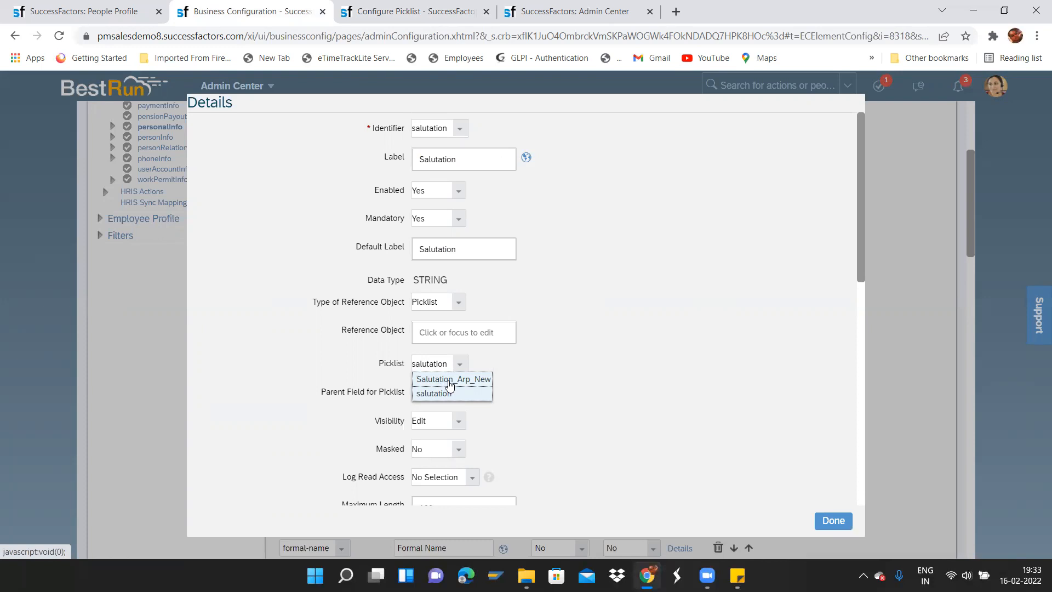
click(449, 379)
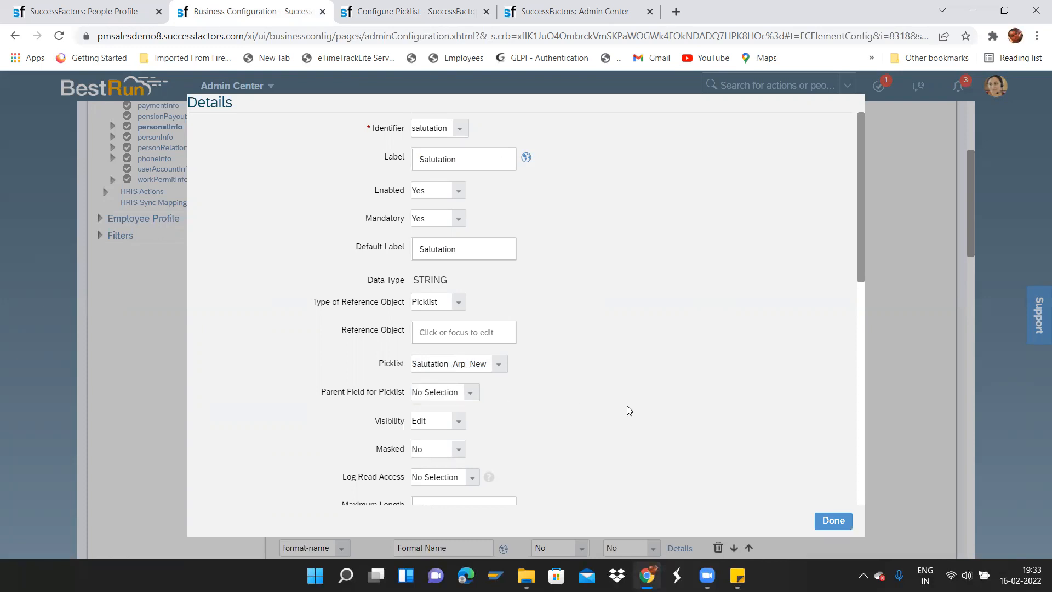
click(829, 521)
drag(969, 192, 937, 546)
click(928, 532)
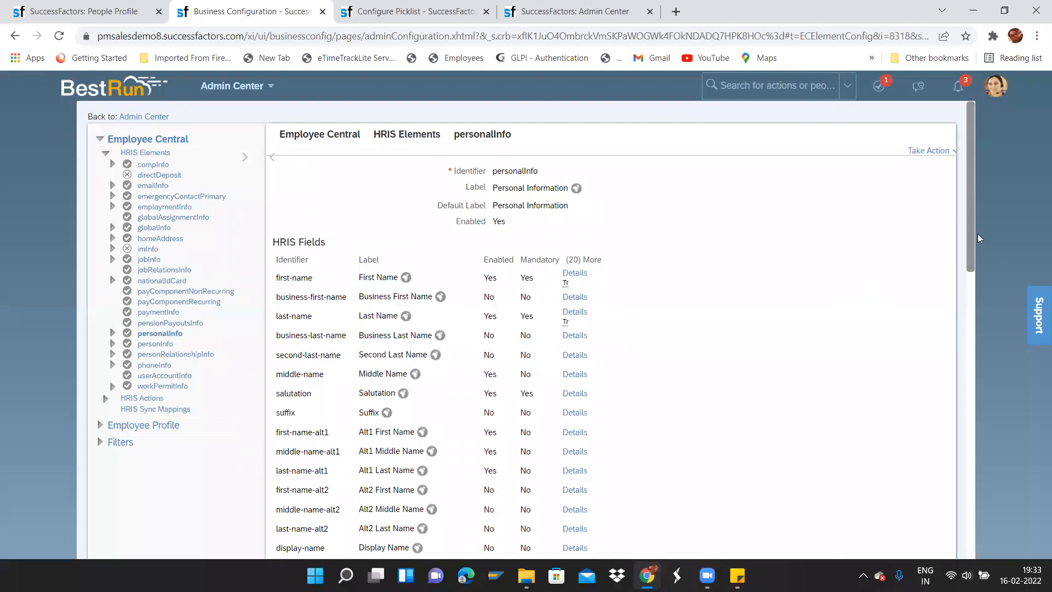
Open the Personal Information form in the employee profile and check the options offered for Salutation.
drag(972, 237, 978, 143)
click(423, 12)
click(270, 11)
click(109, 11)
click(448, 256)
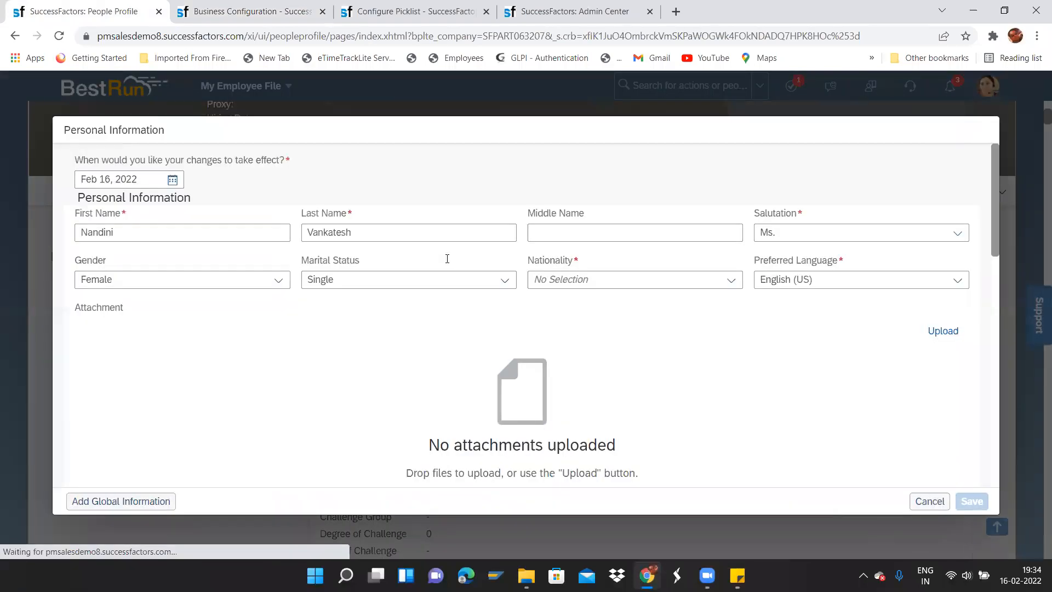
click(963, 235)
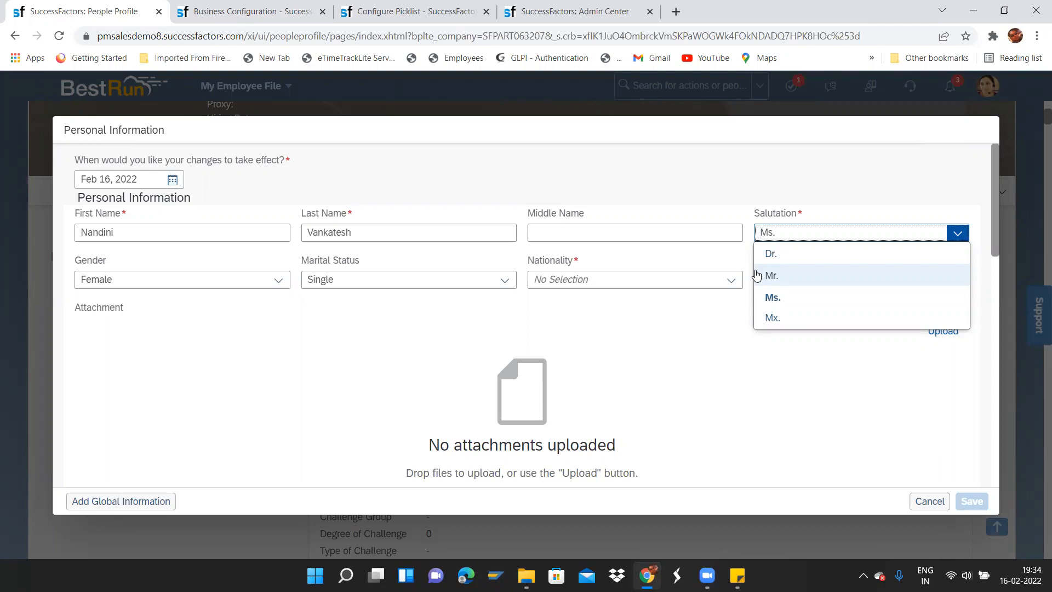
click(764, 216)
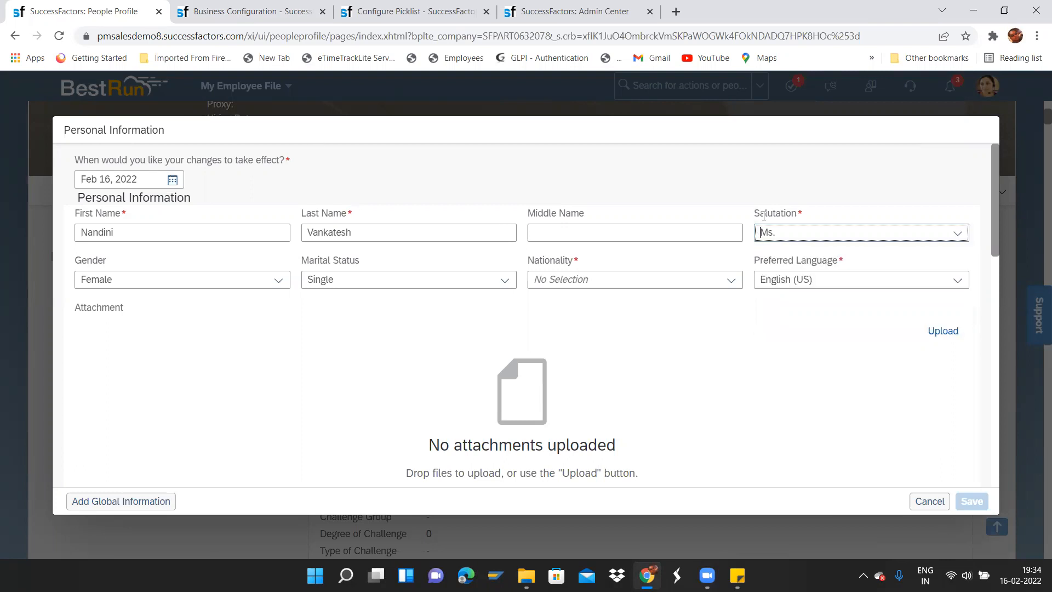
Highlight the Salutation label in the employee's Personal Information form, glancing at the business configuration for comparison.
drag(802, 213, 756, 213)
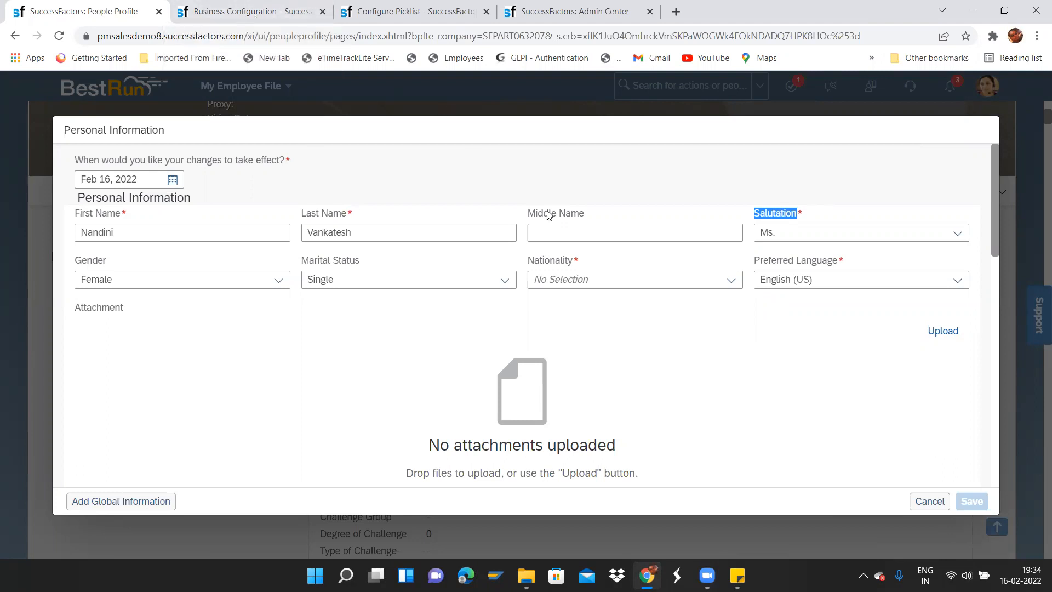
click(254, 12)
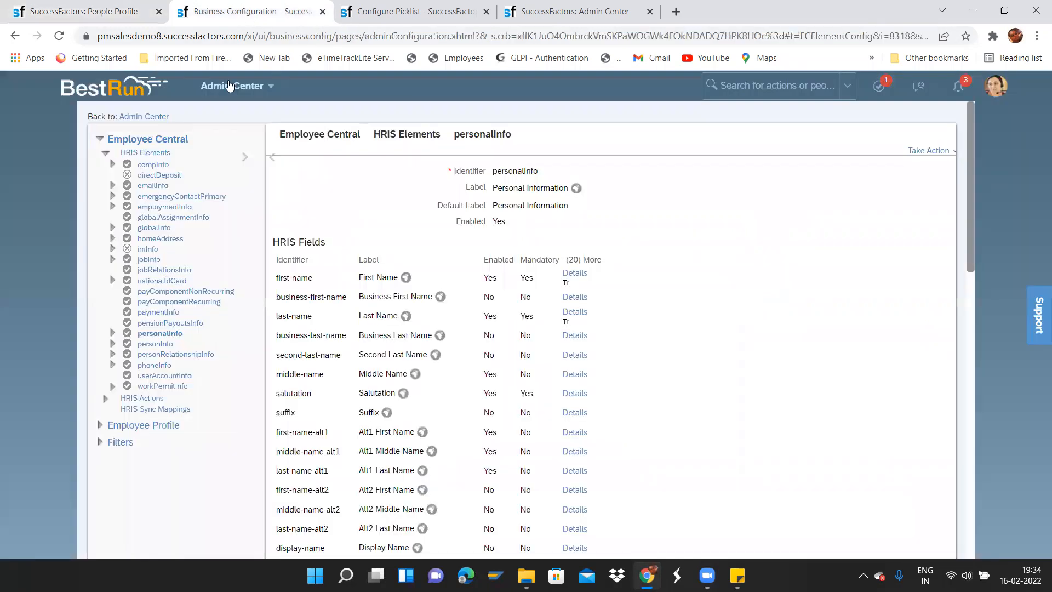
click(45, 9)
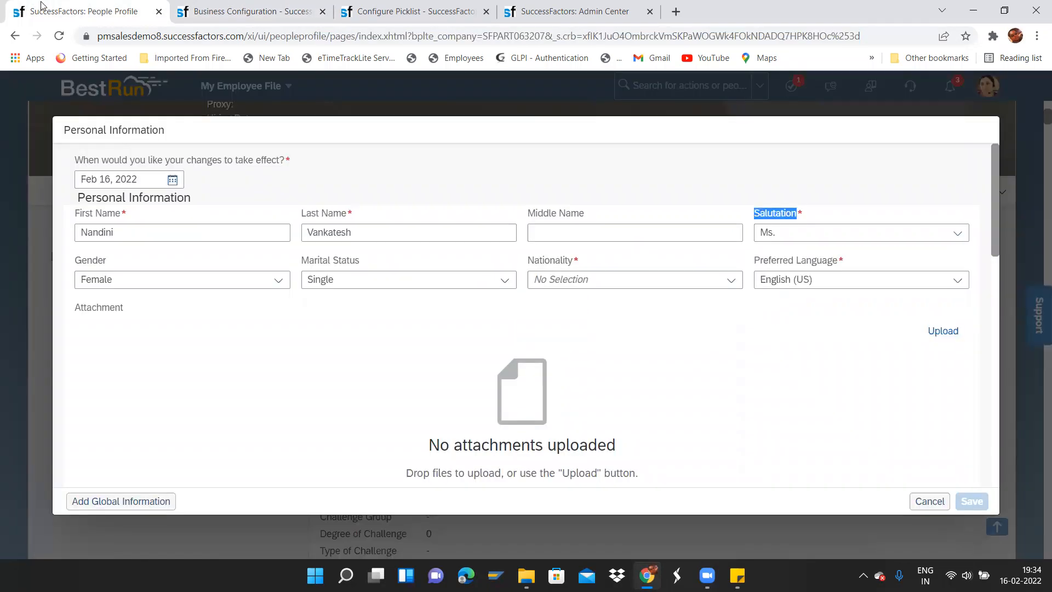
click(779, 210)
drag(757, 215, 802, 215)
Open the personalInfo business configuration for correction and examine the HRIS field labels such as Middle Name, Second Last Name and Salutation.
click(277, 11)
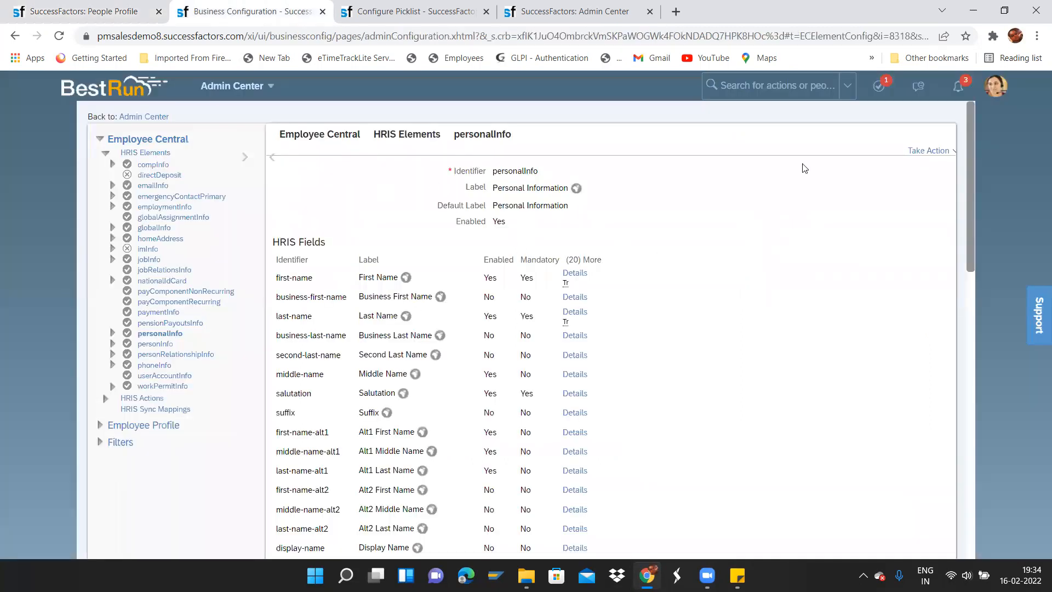
click(928, 151)
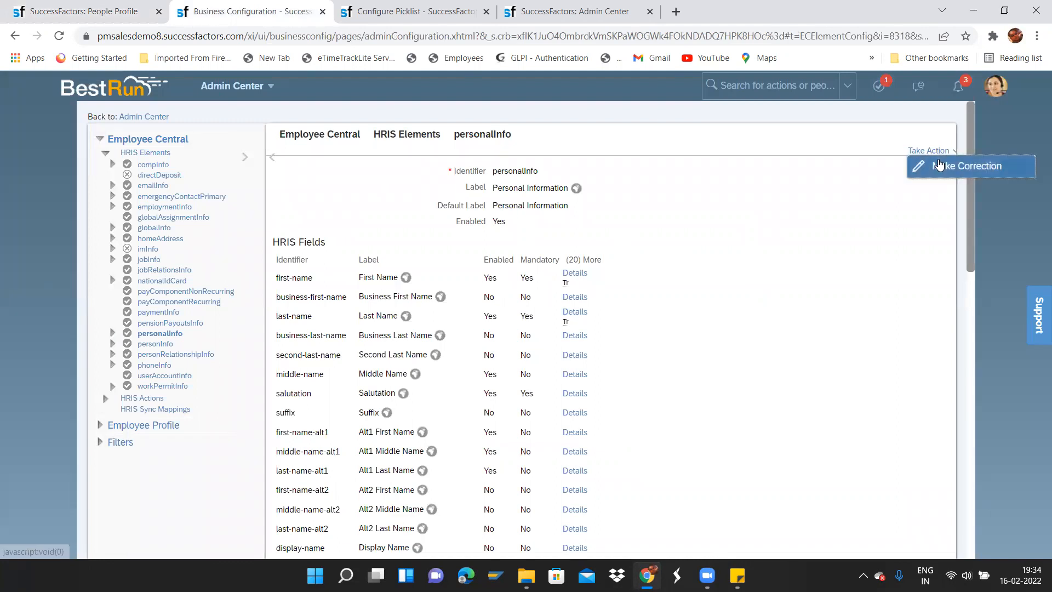
click(934, 164)
scroll(640, 122, down, 2)
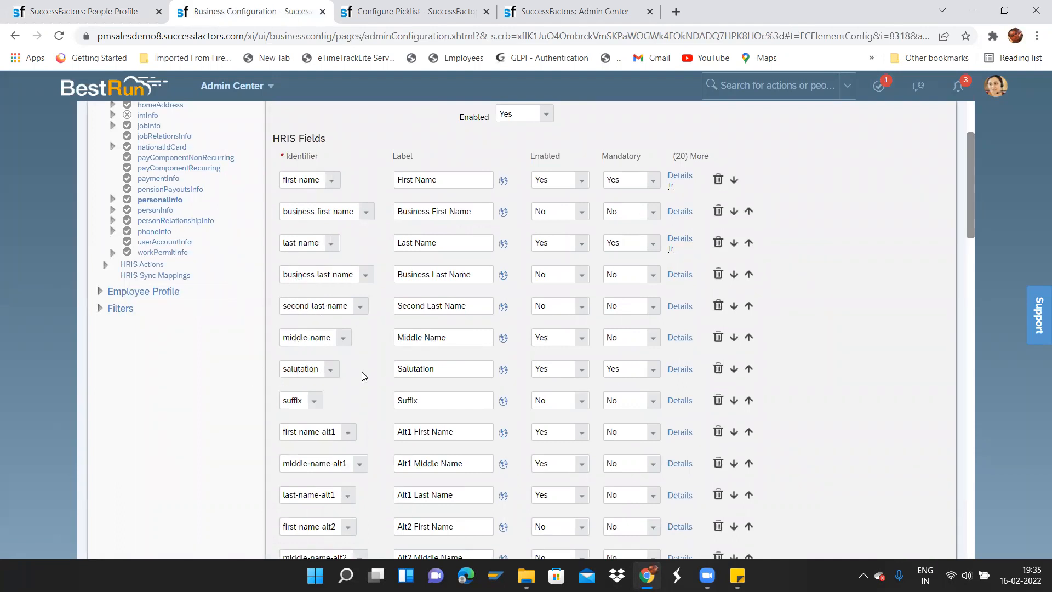
drag(439, 370, 387, 372)
drag(461, 338, 378, 337)
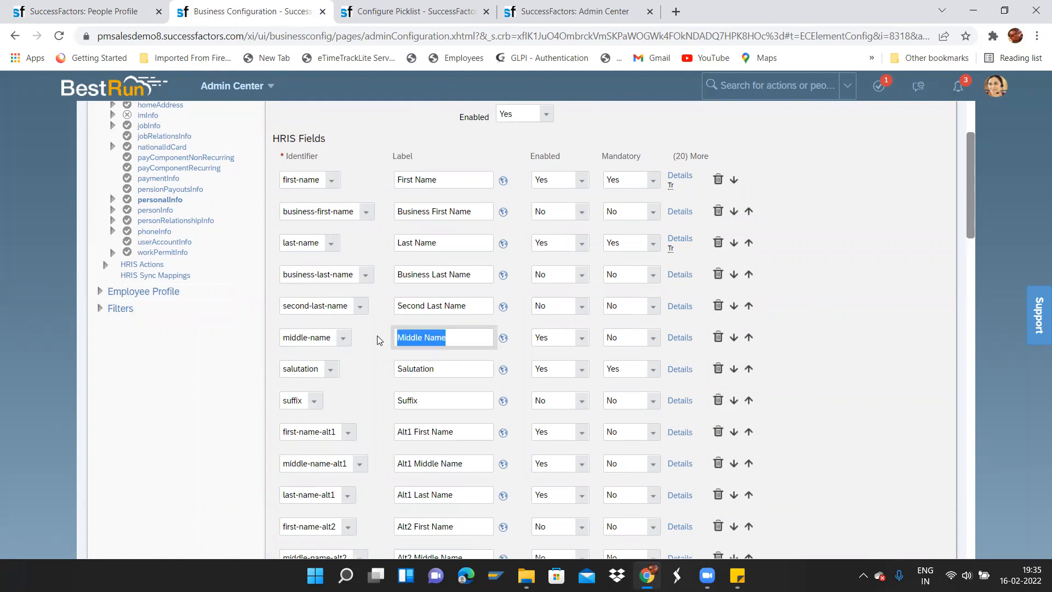
drag(474, 306, 387, 308)
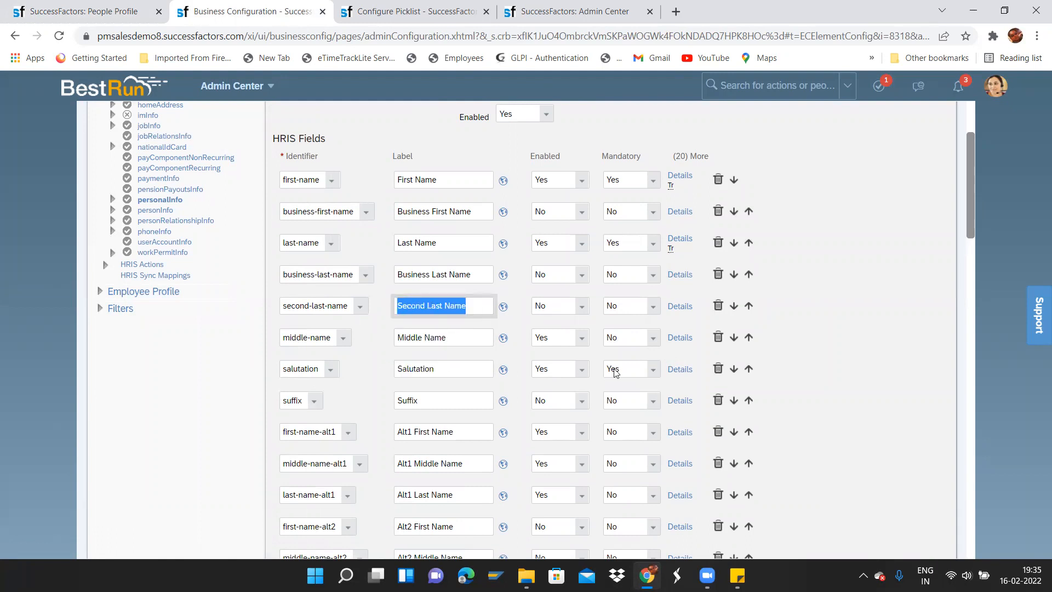
drag(460, 431, 352, 431)
drag(439, 369, 370, 355)
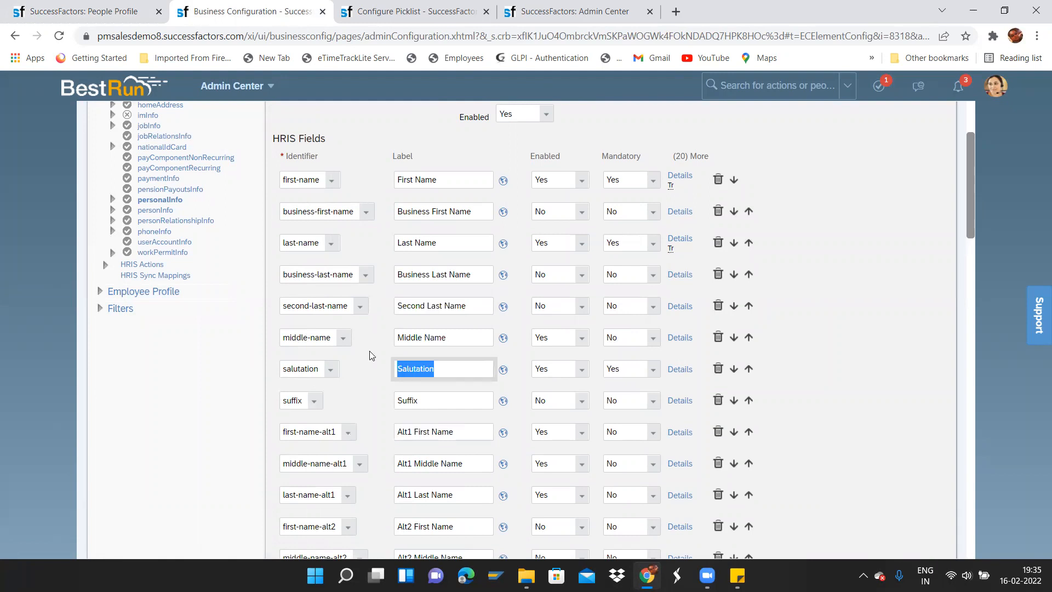
Review the salutation field's assigned picklist and reference object types, keep the type as Picklist, and close the details.
click(679, 369)
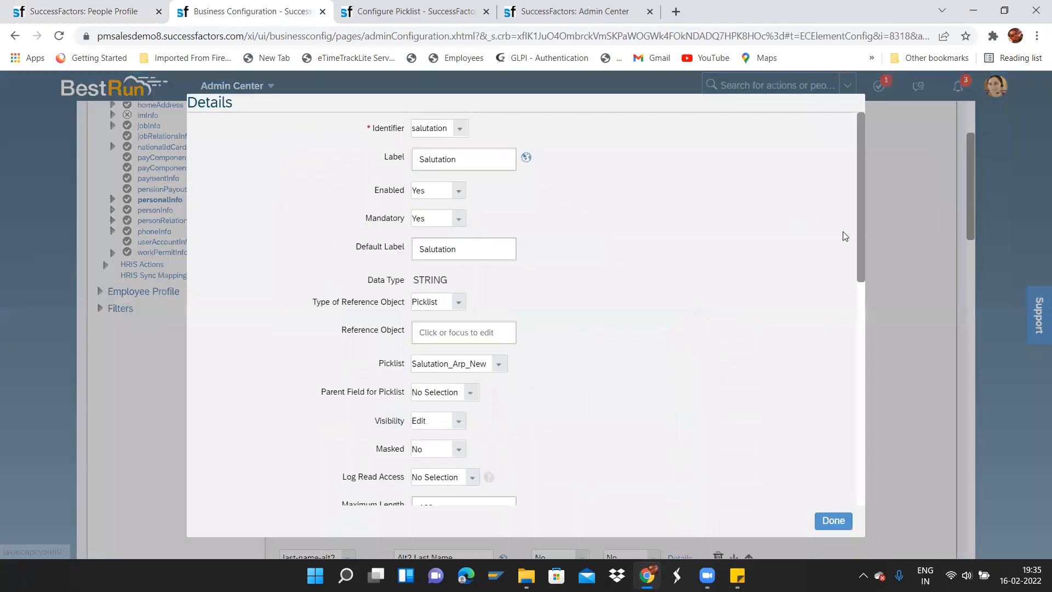
click(413, 364)
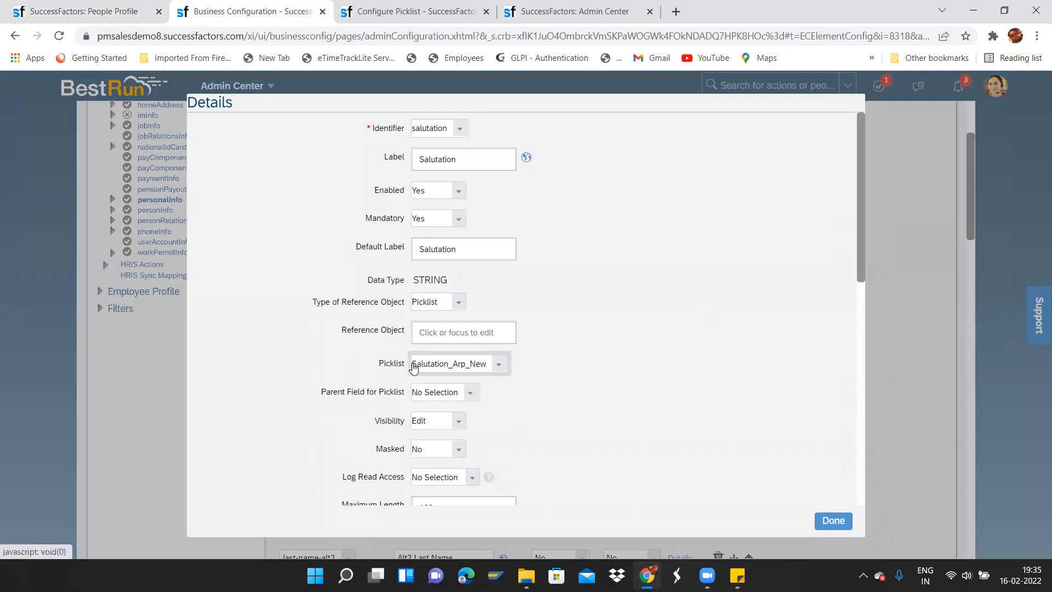
click(685, 310)
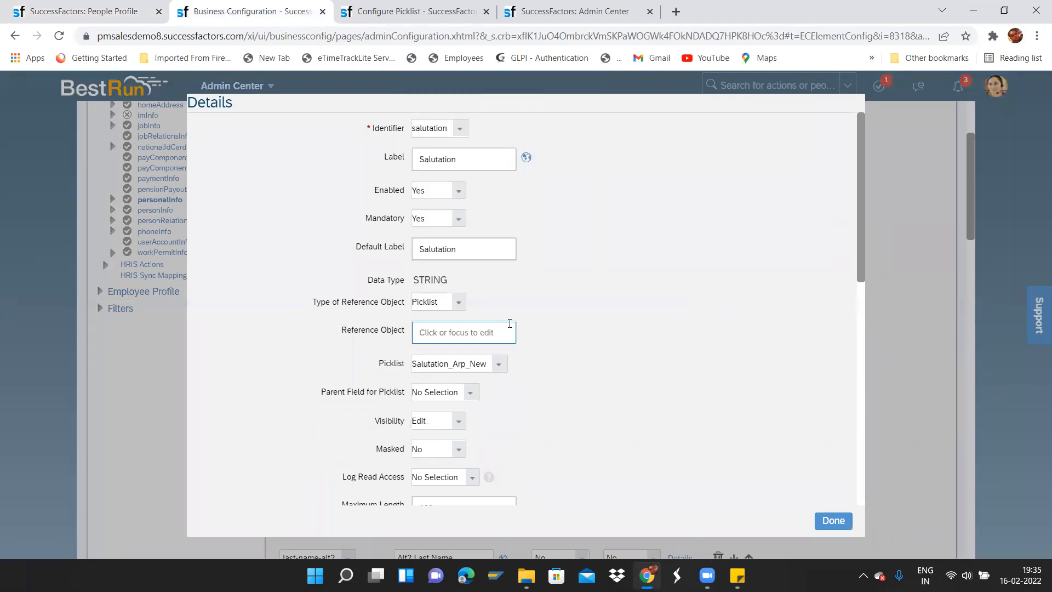
click(459, 303)
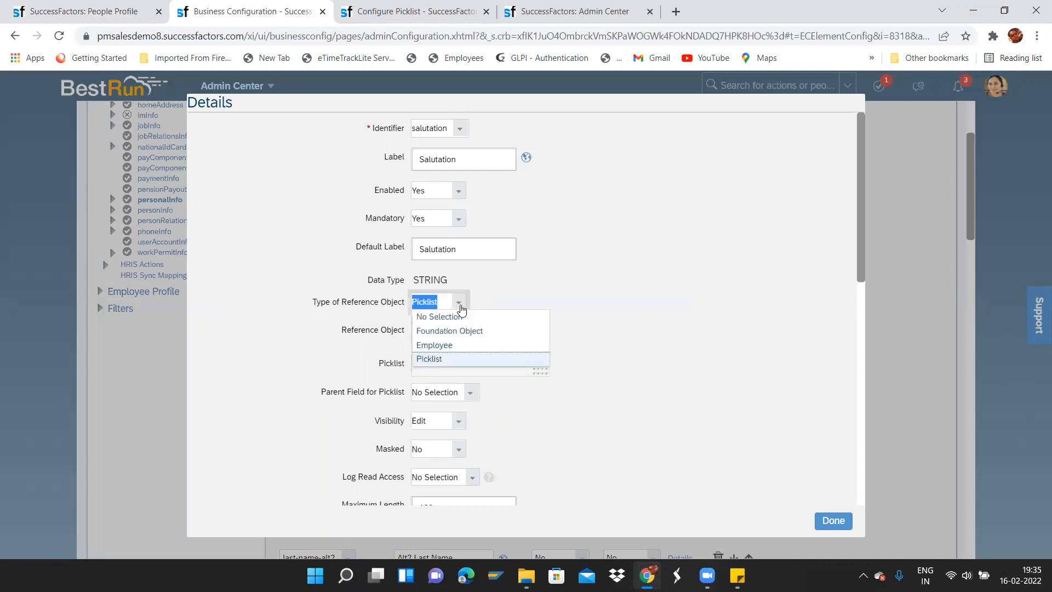
click(426, 359)
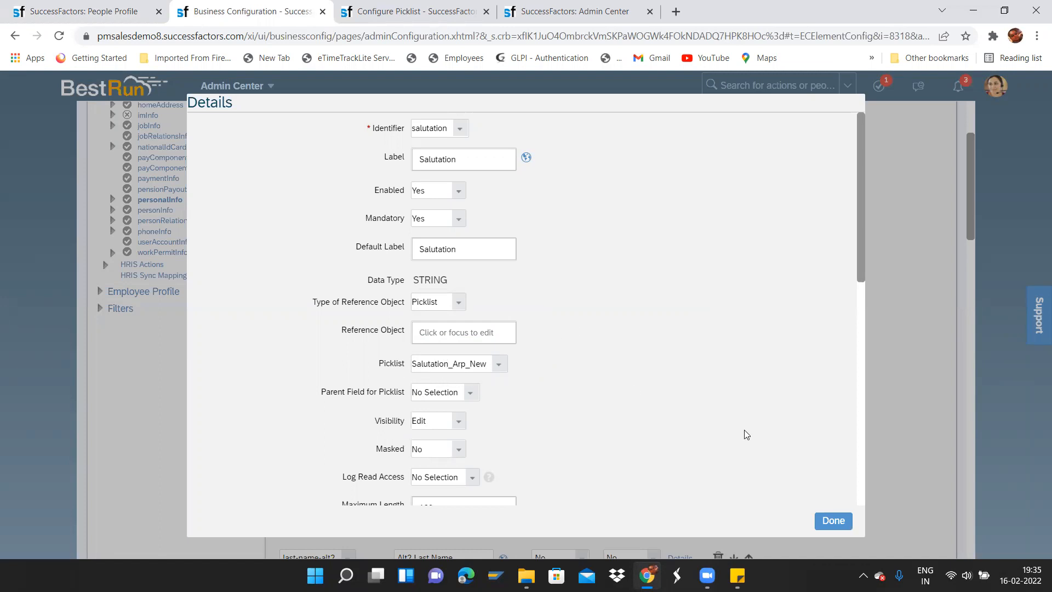
click(833, 520)
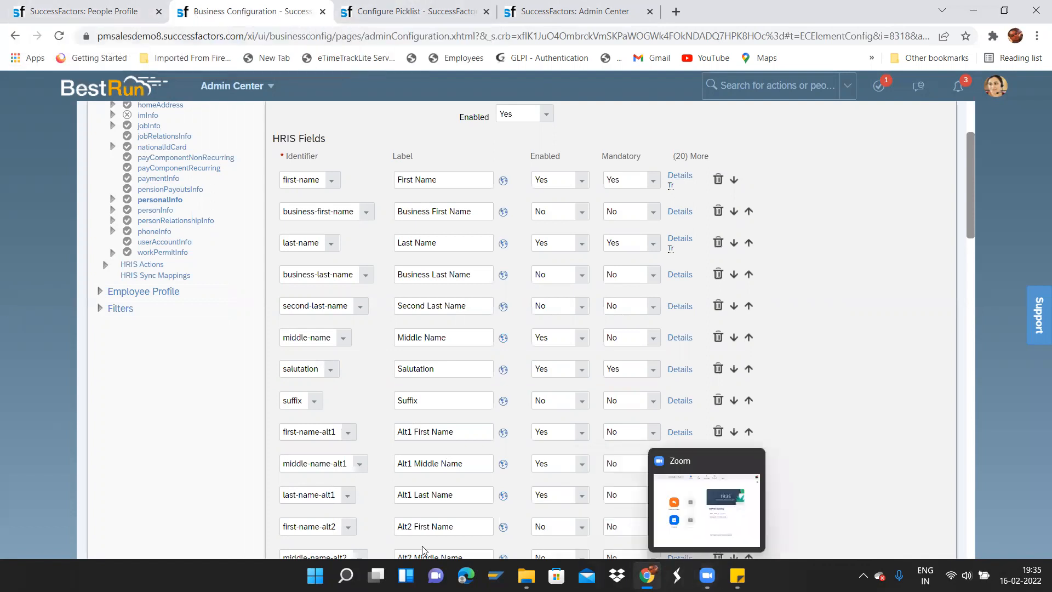
Revisit the picklist and business configuration pages, then expand the Nationality options in the employee's Personal Information form.
click(428, 9)
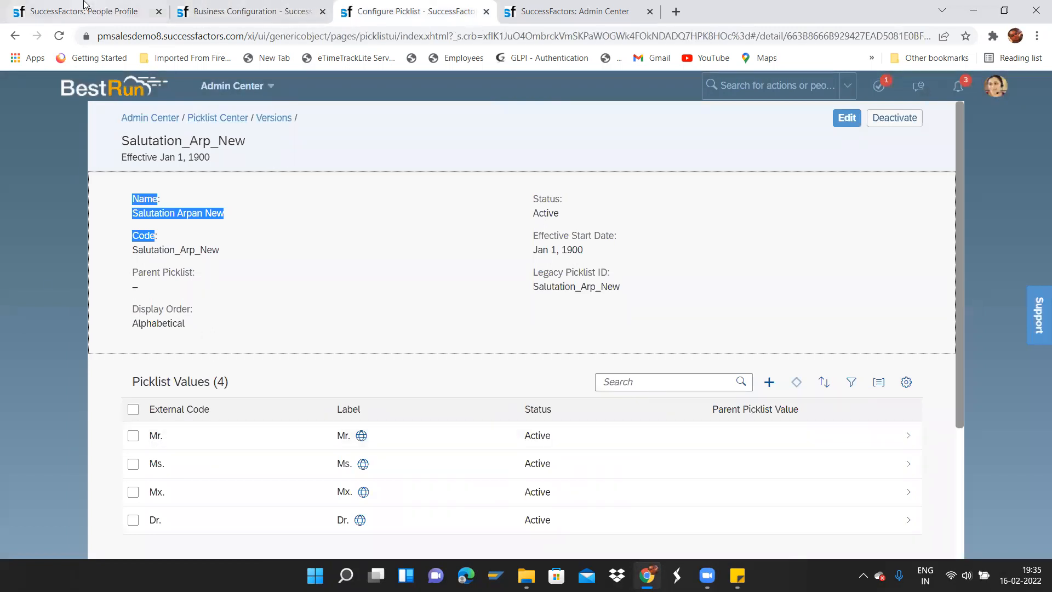
click(241, 11)
click(125, 10)
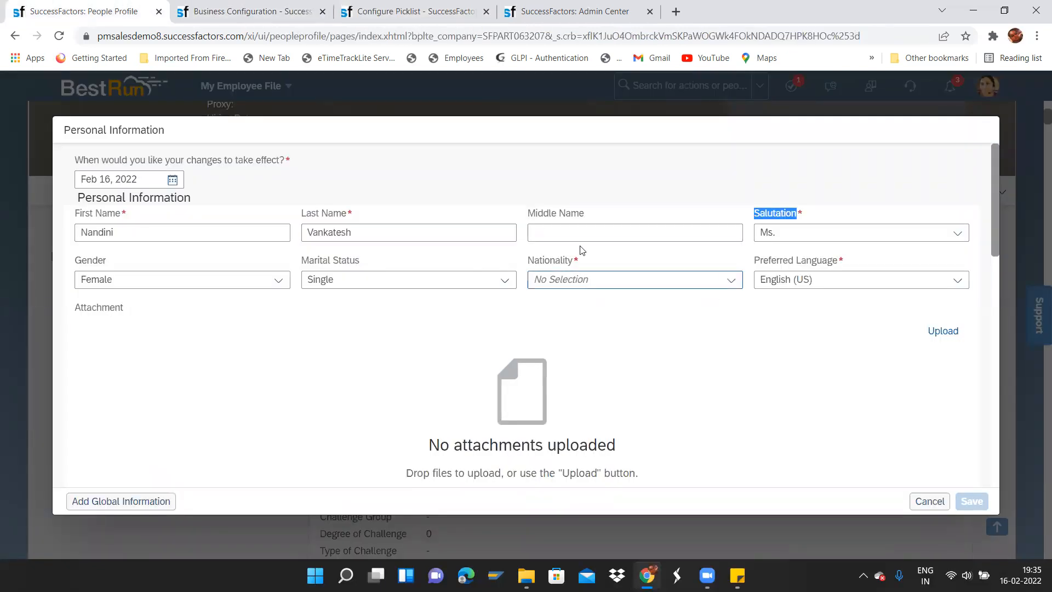
click(734, 283)
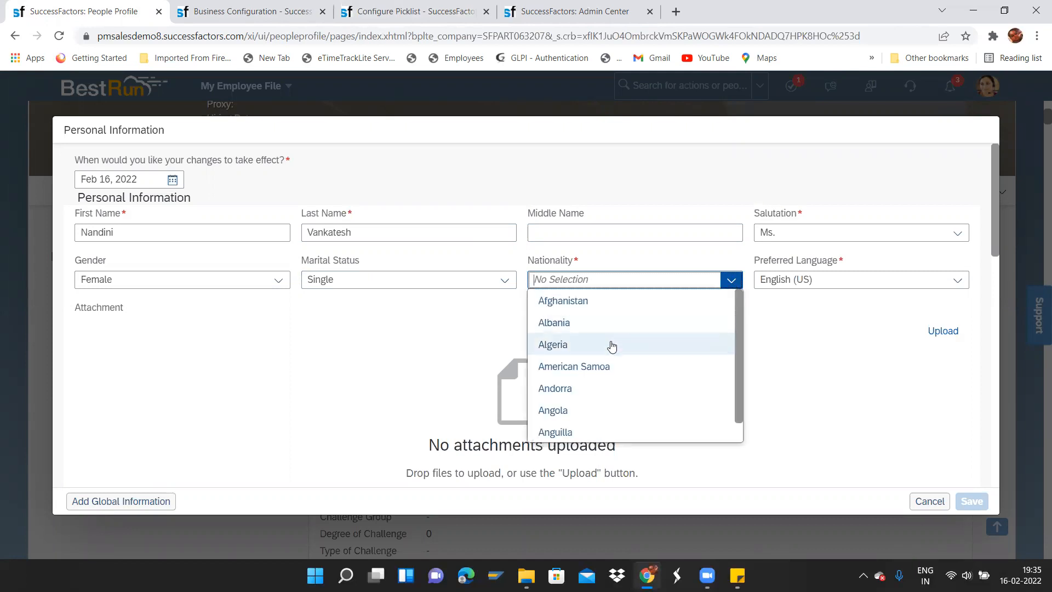
Set the employee's nationality to India and expand the Salutation options.
text(india)
click(580, 322)
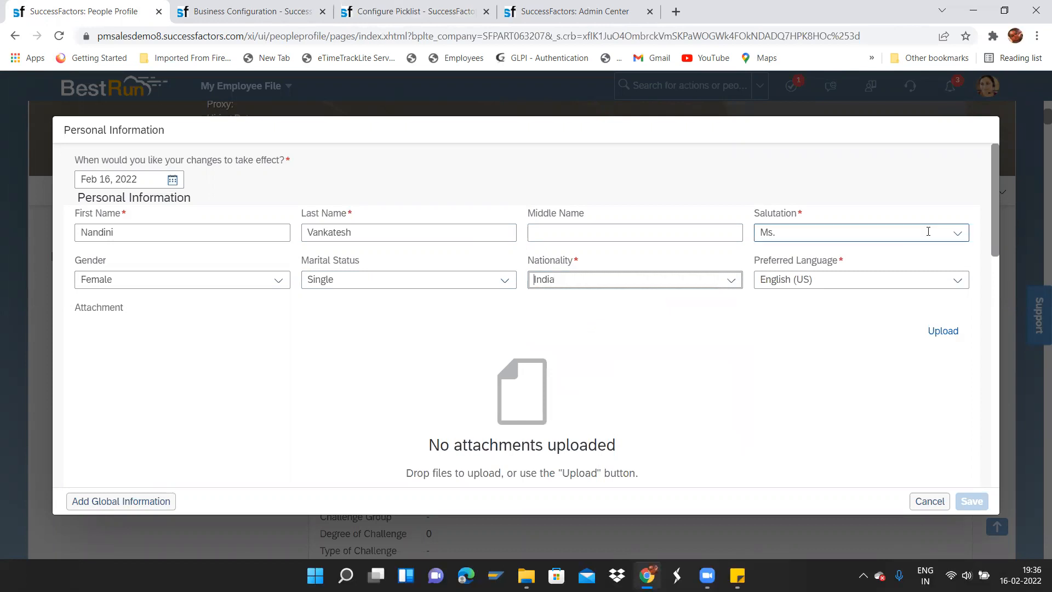
click(959, 235)
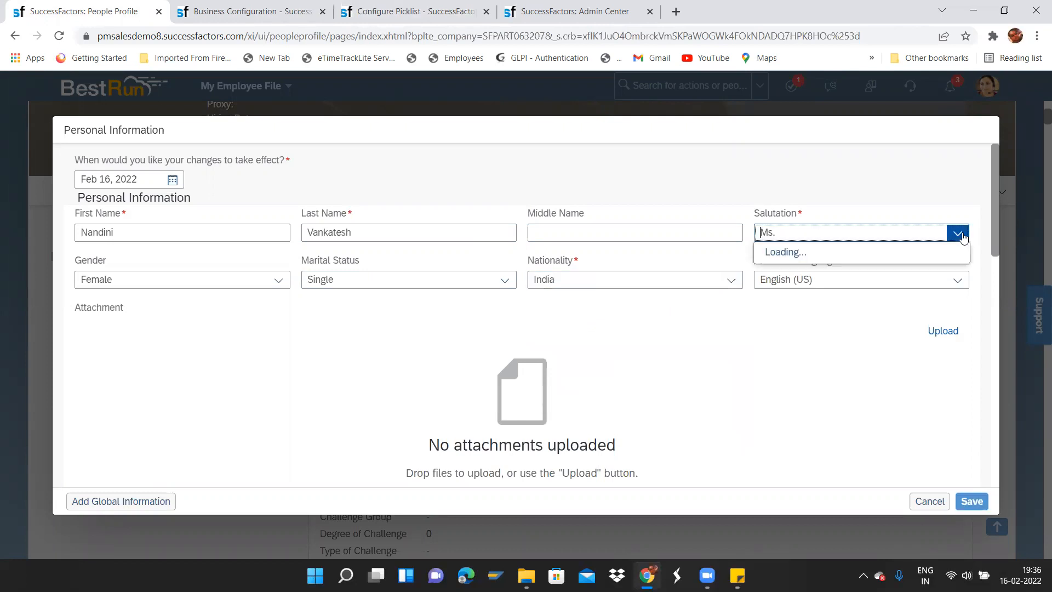
Set the employee's nationality to United States and expand the Salutation options.
click(731, 281)
text(united)
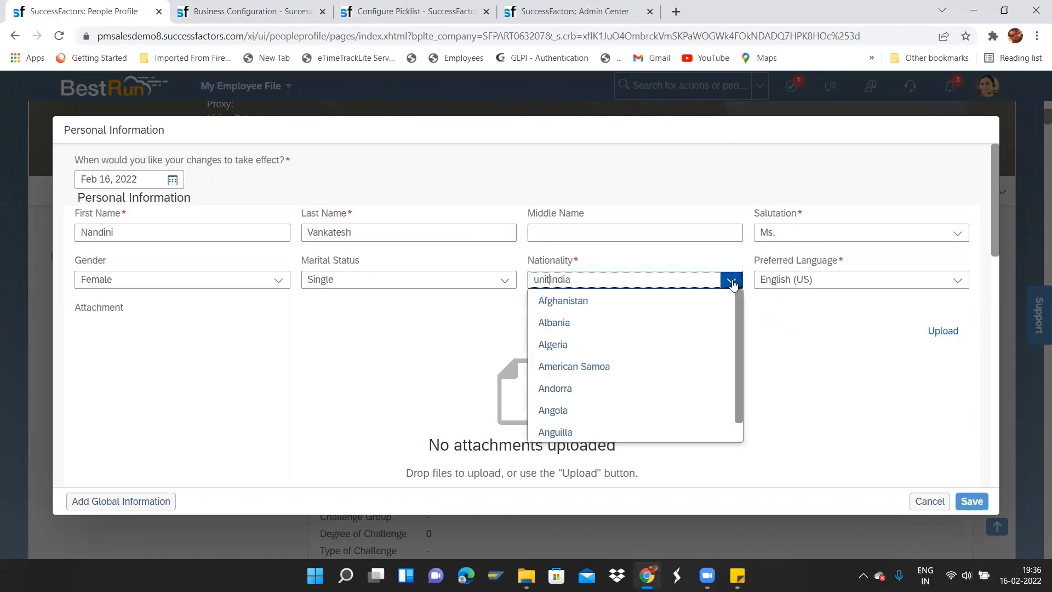
key(shift+End)
key(Delete)
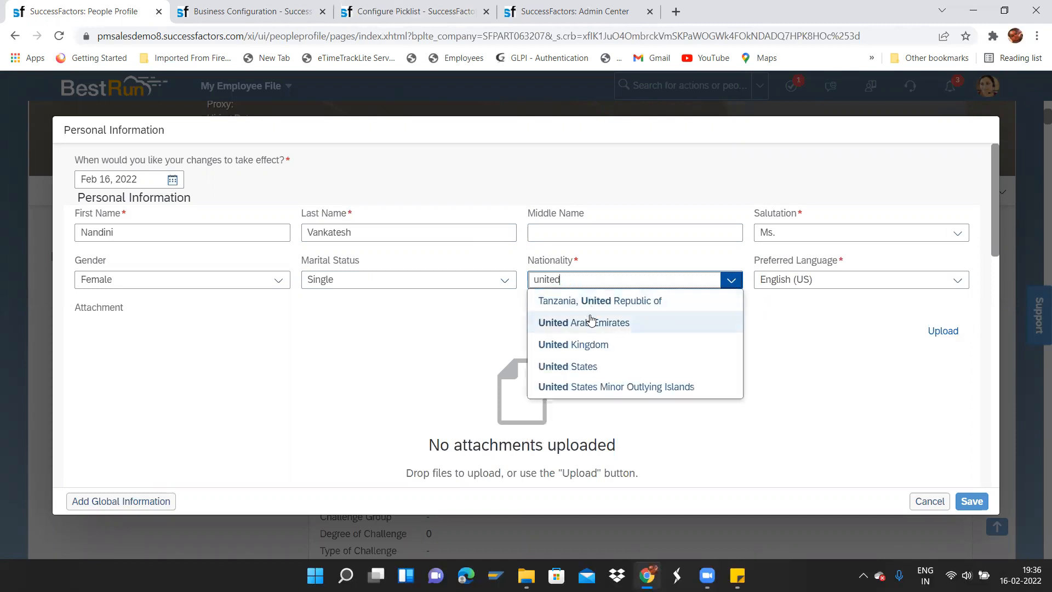
click(591, 366)
click(965, 230)
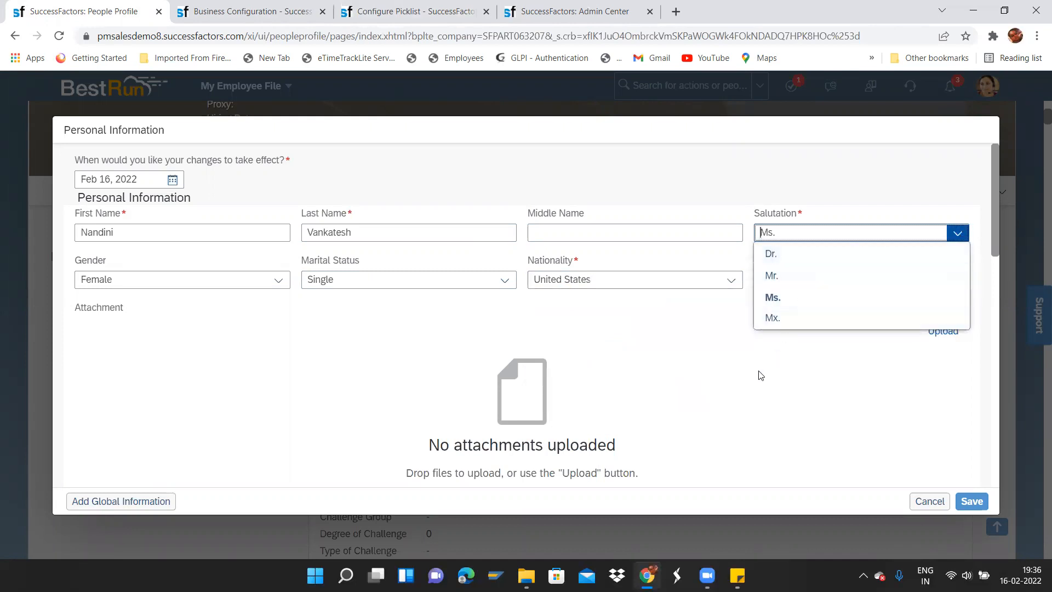
Compare the Salutation_Arp_New picklist values and the personalInfo configuration with the salutation options in the employee's form.
key(alt+Tab)
key(alt+Tab)
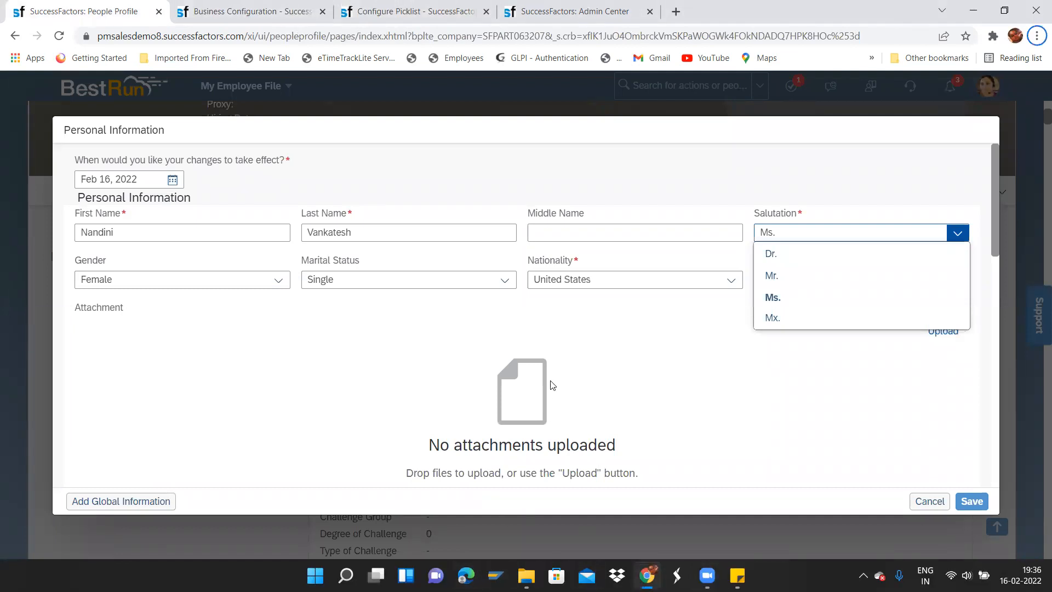
key(alt+Tab)
key(alt+Tab)
click(264, 11)
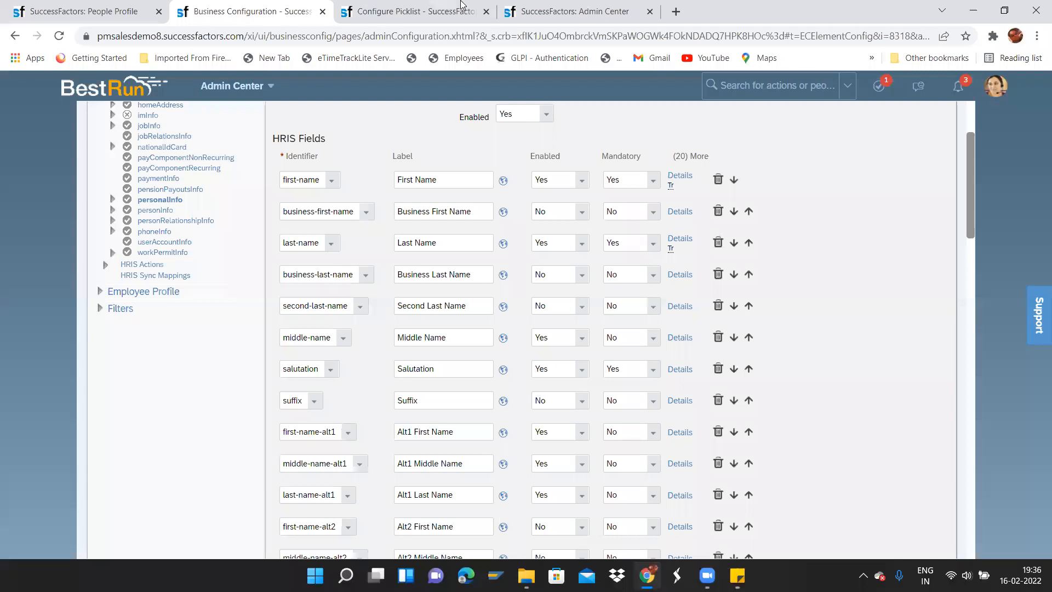
click(416, 8)
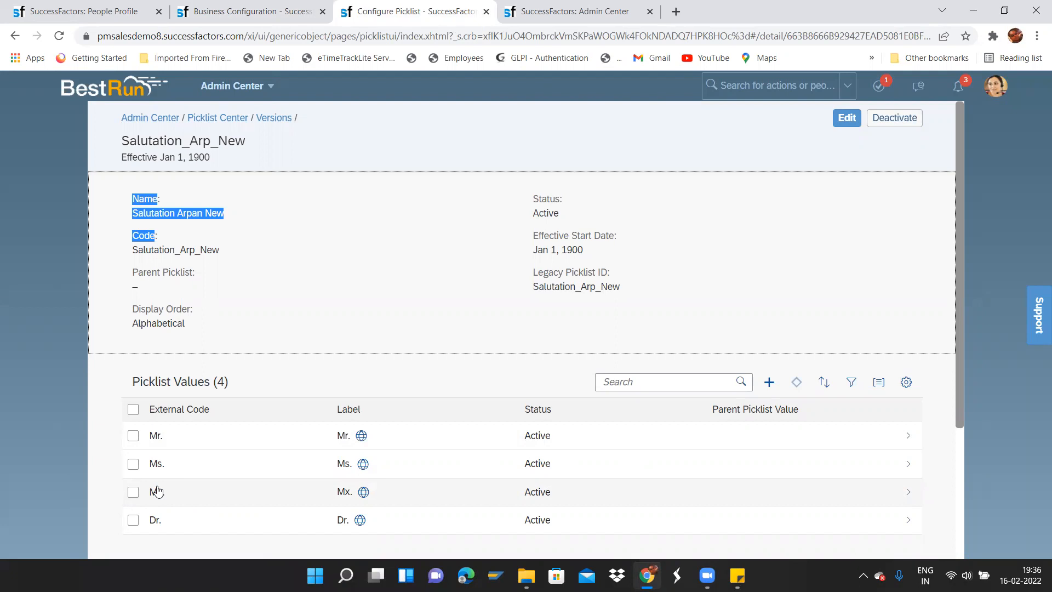
key(alt+Tab)
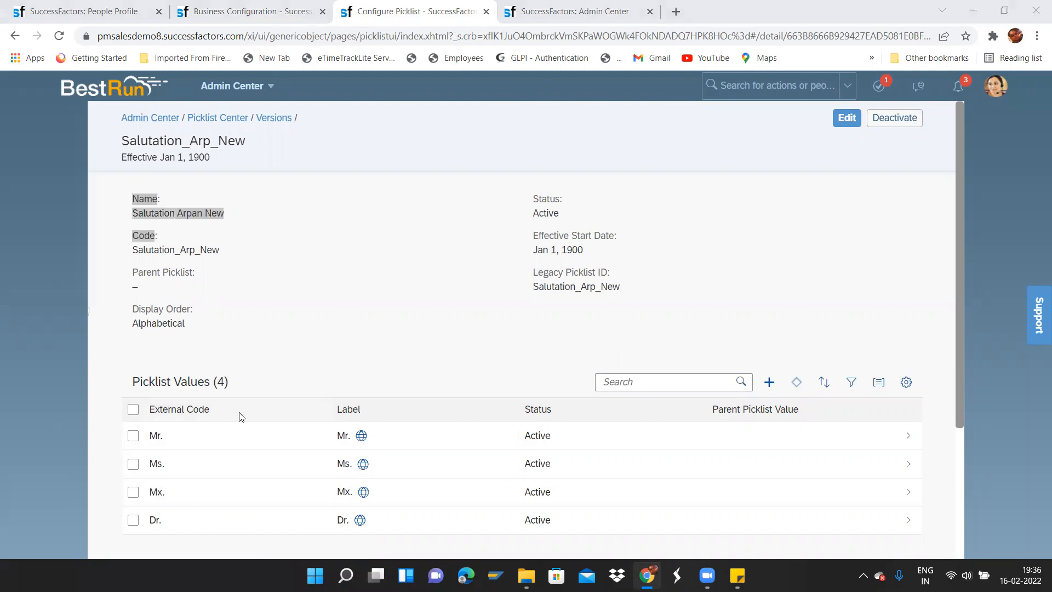
key(alt+Tab)
click(249, 7)
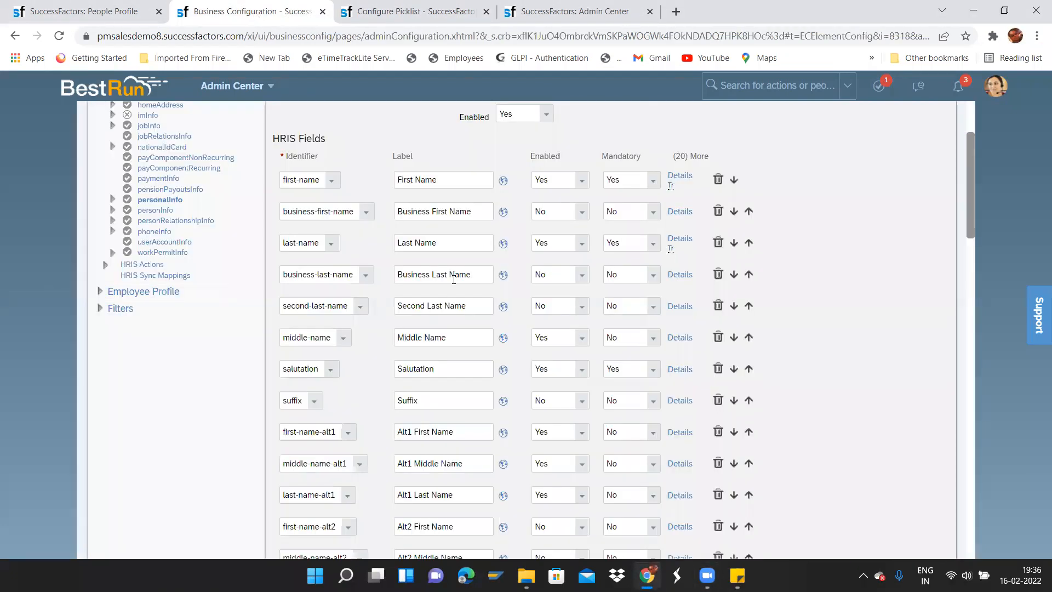
click(86, 4)
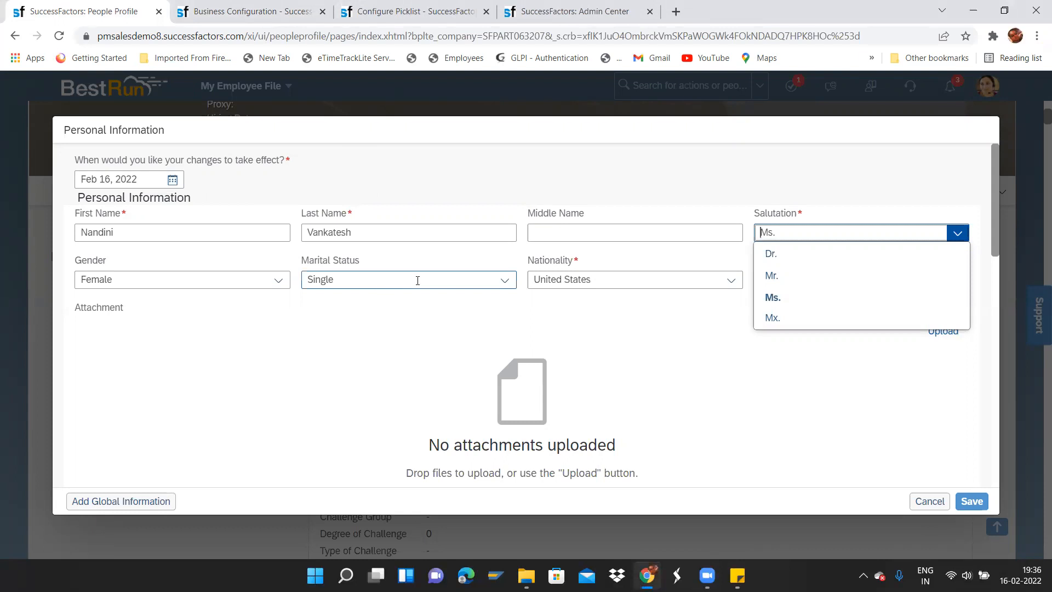
click(622, 293)
click(731, 281)
drag(798, 388, 841, 469)
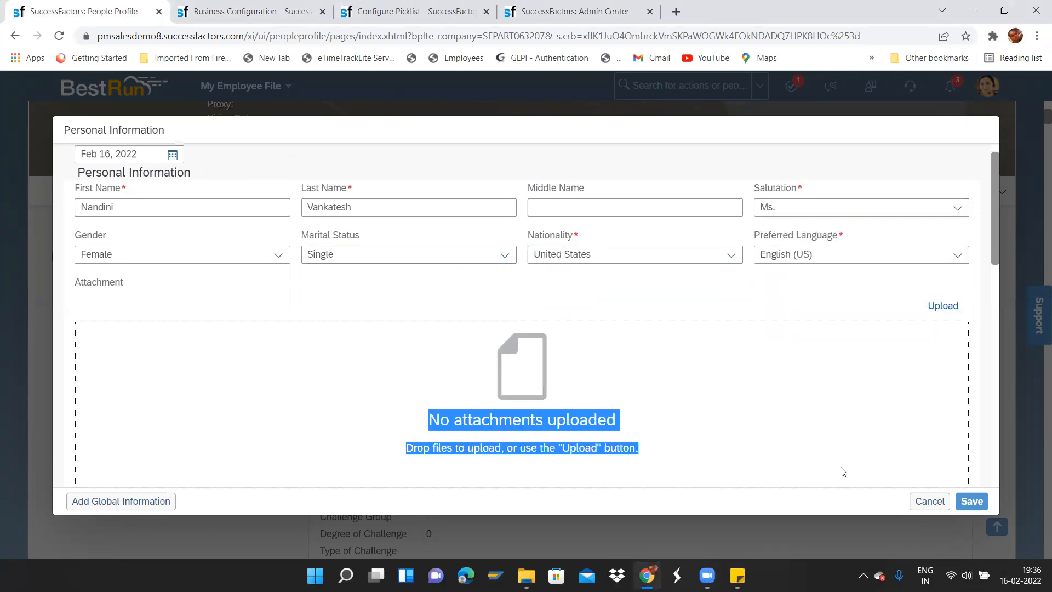
drag(995, 242, 1023, 197)
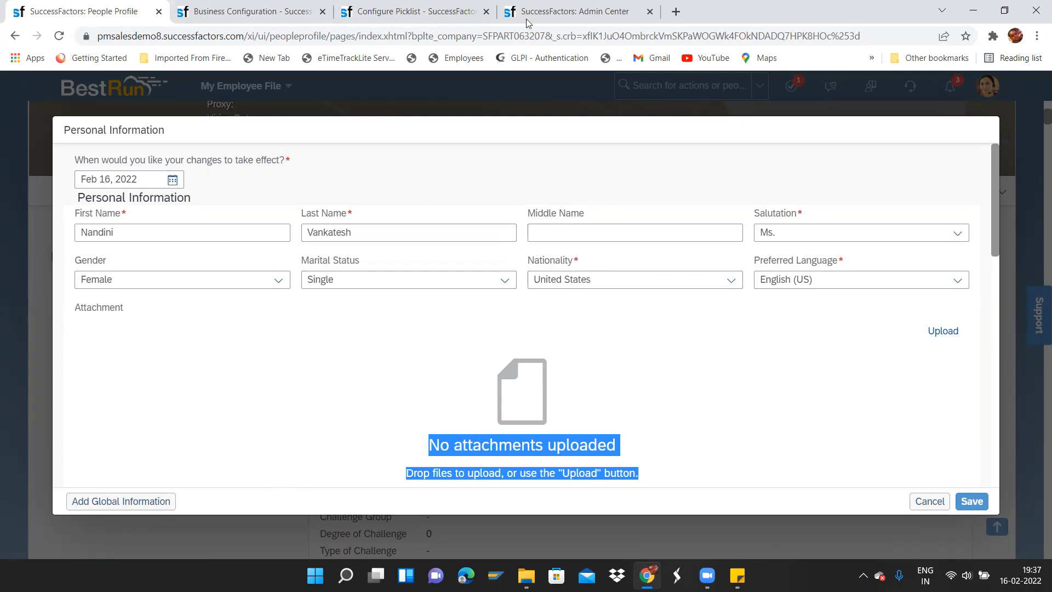
Revisit the picklist values and HRIS fields, and check the employee's Salutation options again.
click(394, 12)
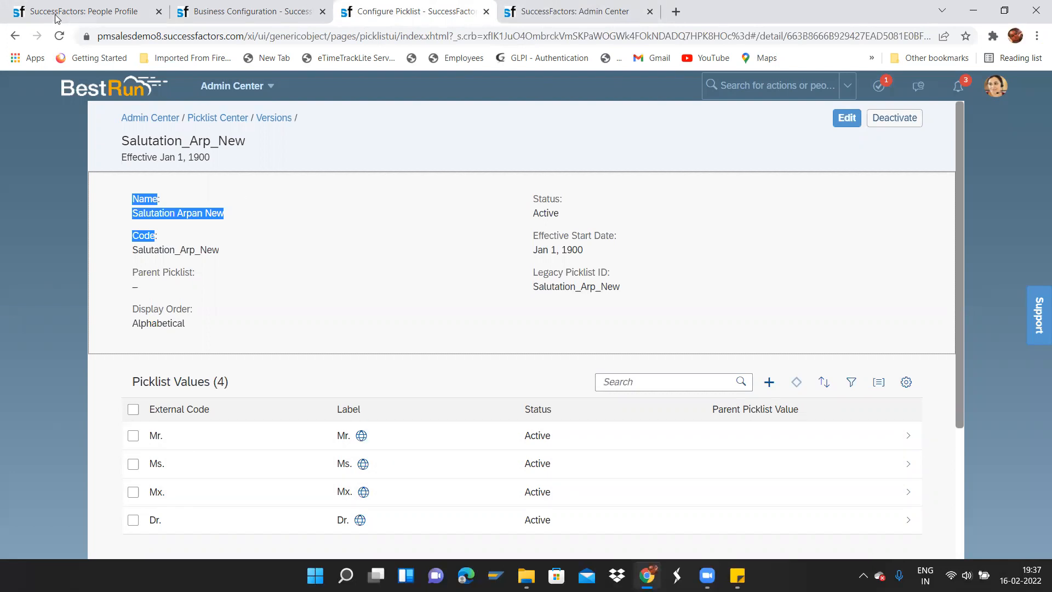
click(225, 7)
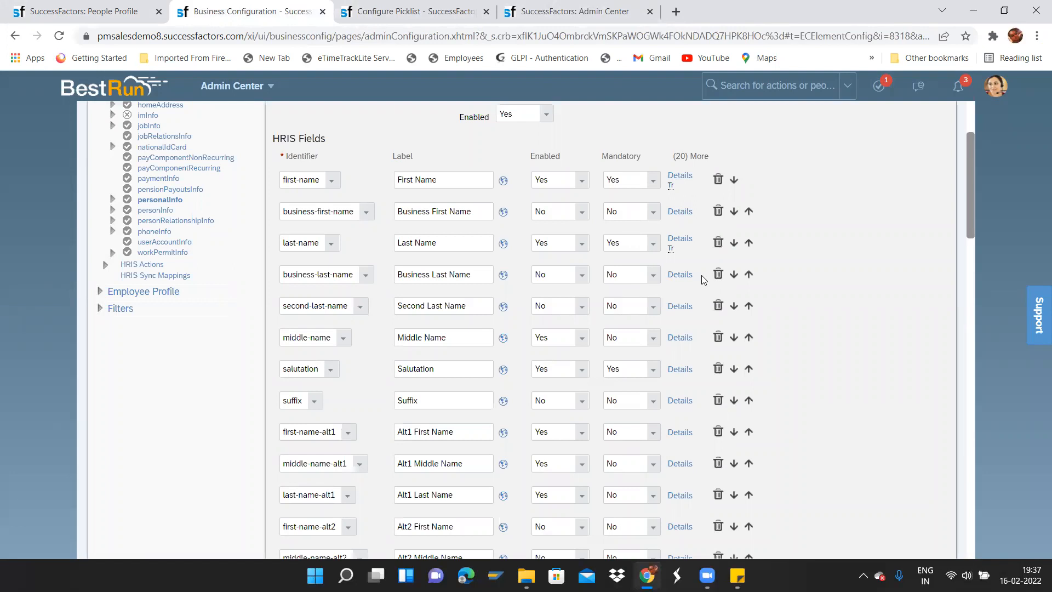
click(101, 10)
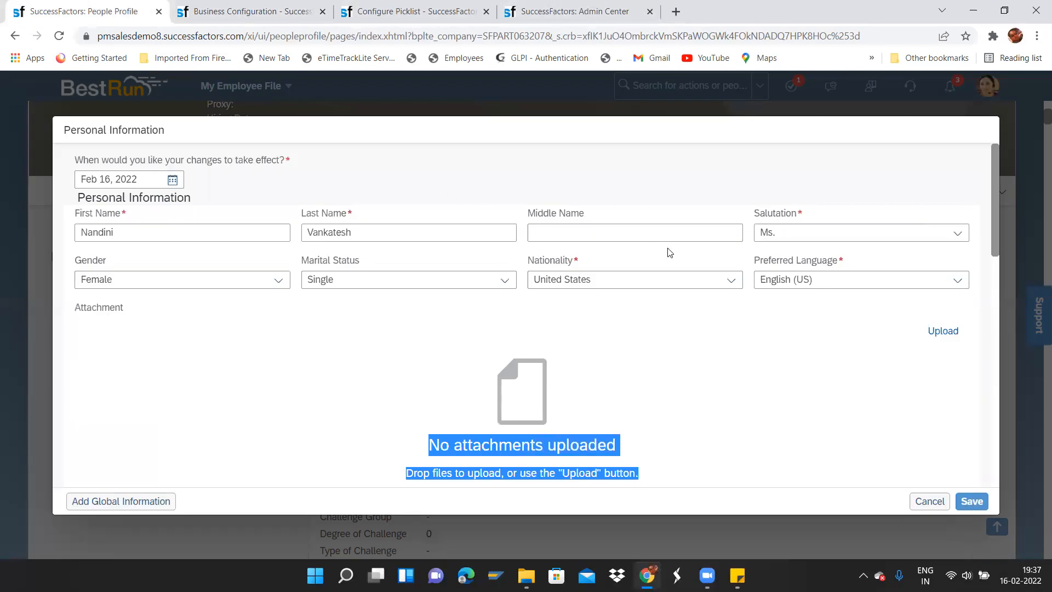
click(958, 234)
click(958, 234)
click(737, 403)
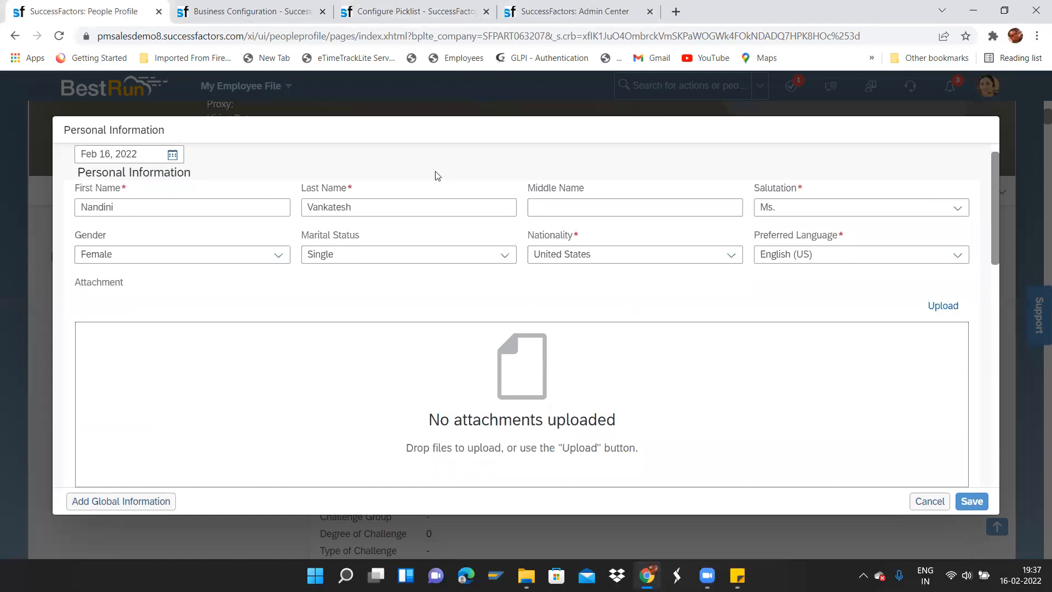
Search the Picklist Center for "salutat" and open the active version of Salutation_Arp_New for editing.
click(402, 7)
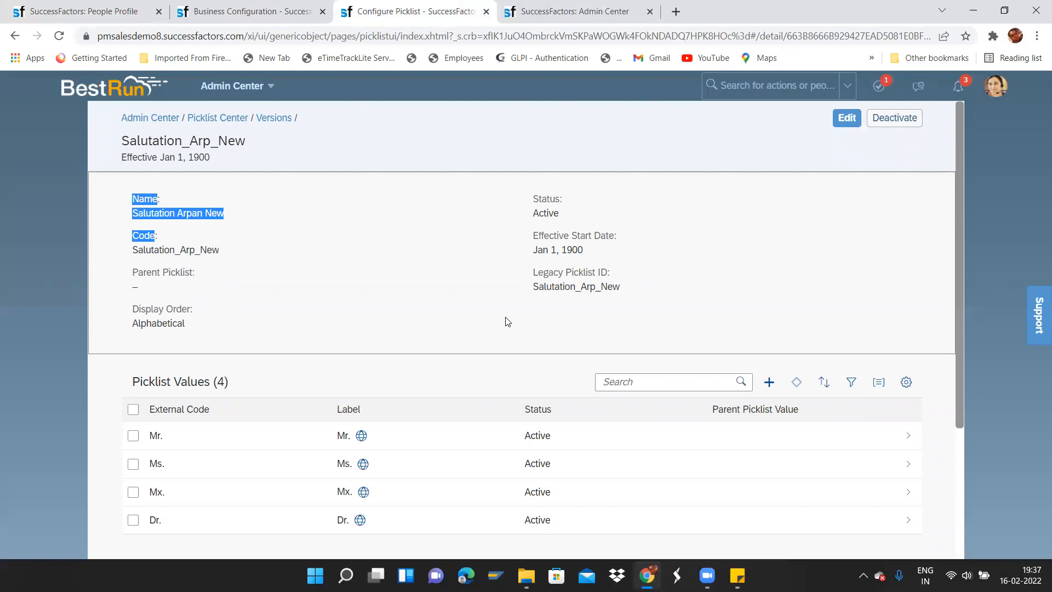
drag(958, 325, 947, 252)
click(287, 168)
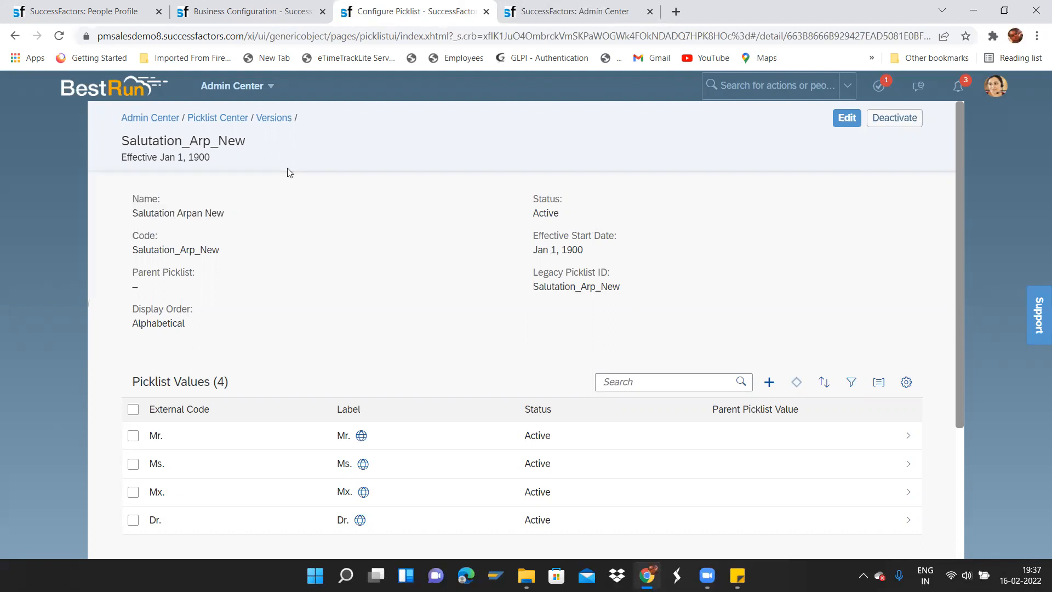
click(219, 122)
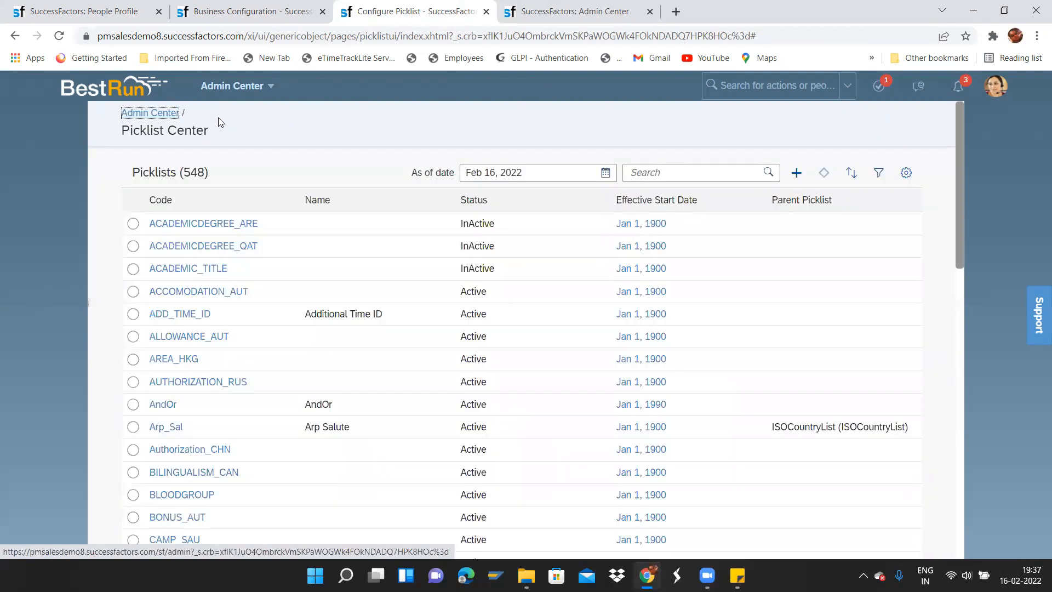
click(644, 173)
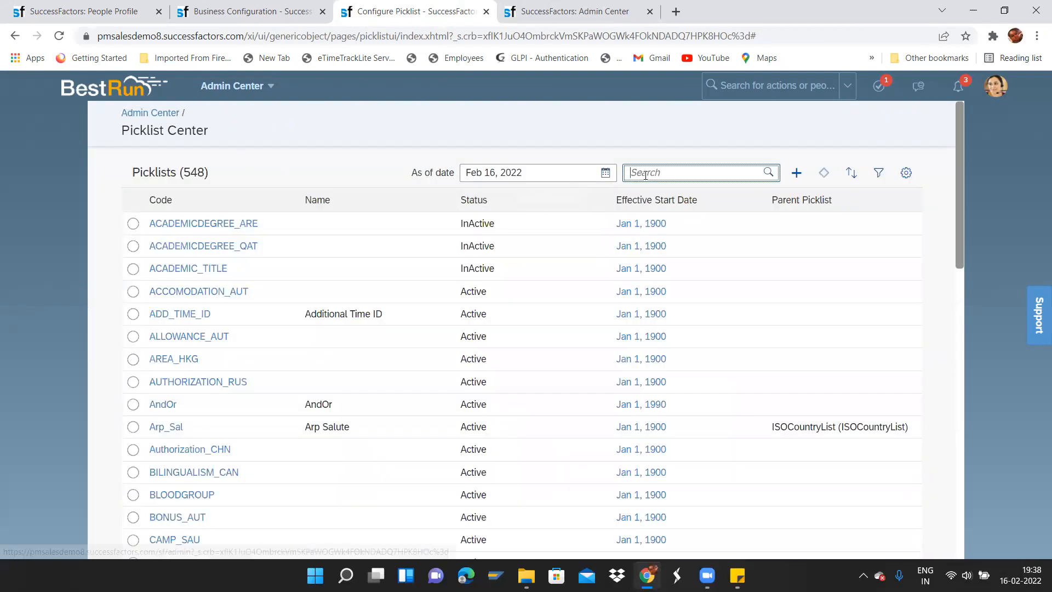
text(salu)
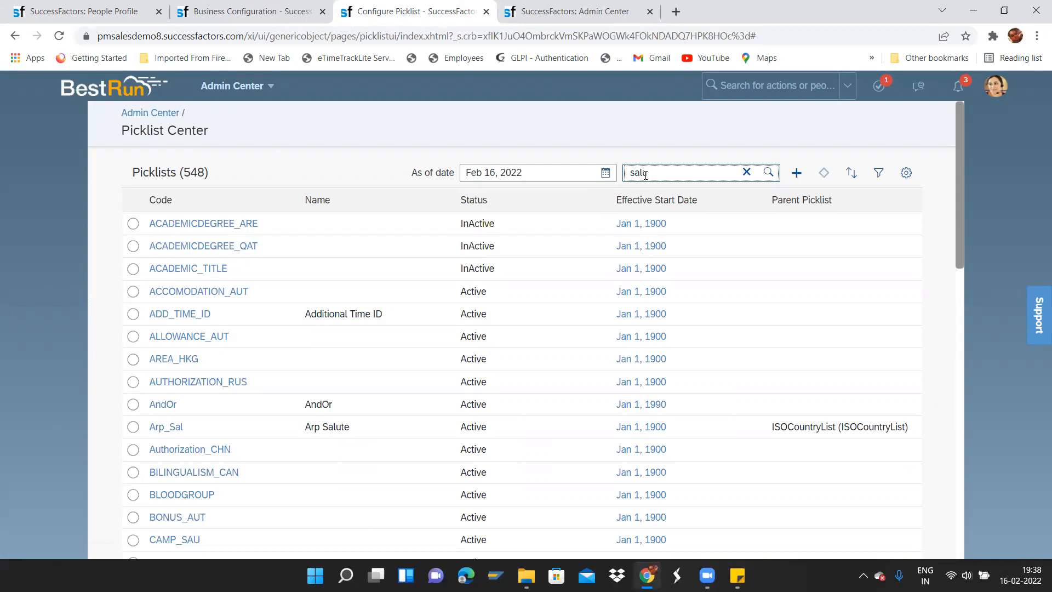
text(tat)
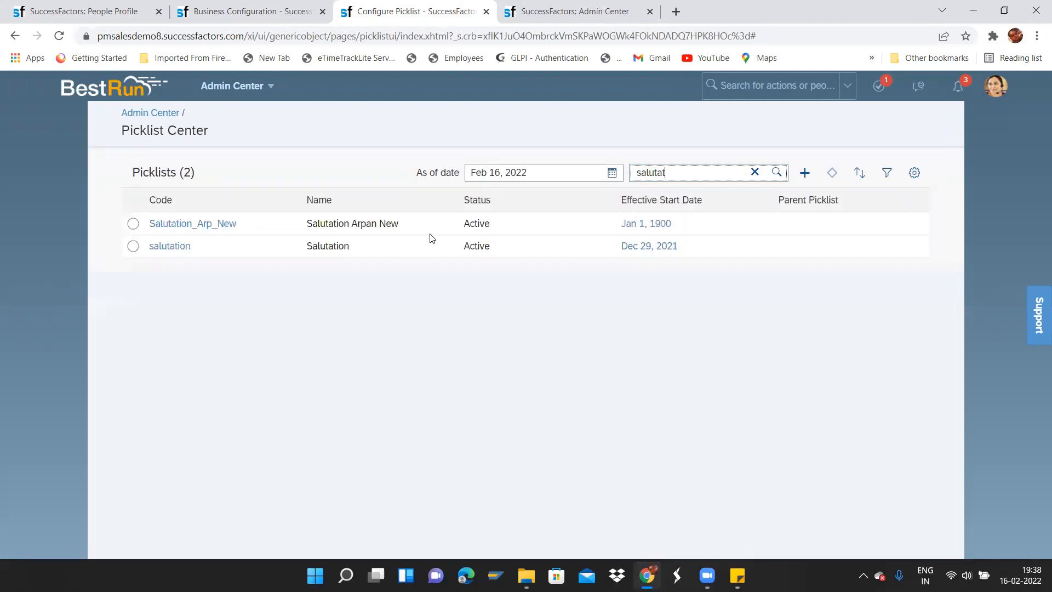
click(174, 224)
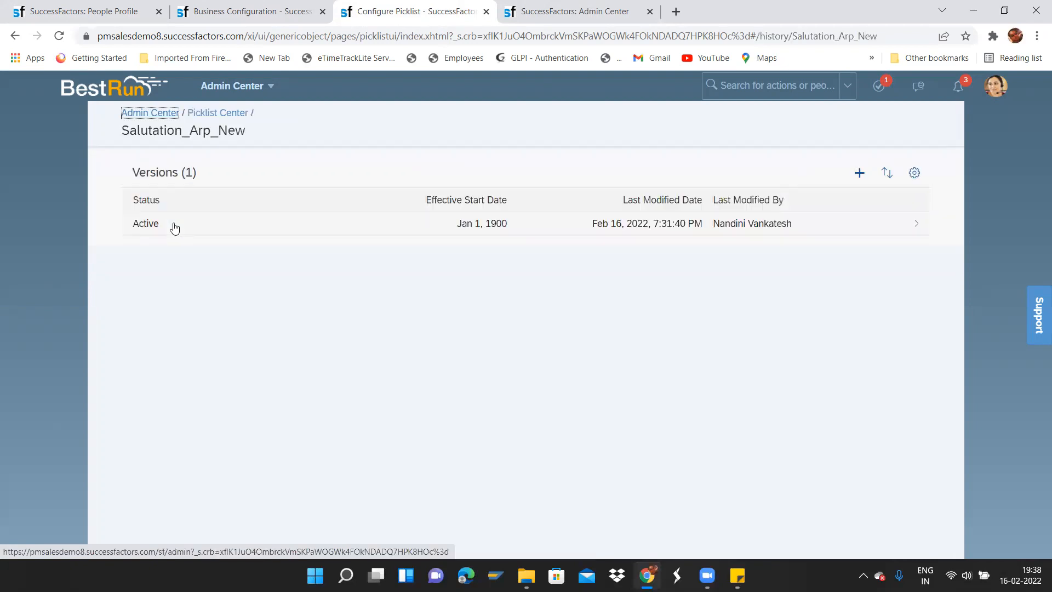
click(175, 227)
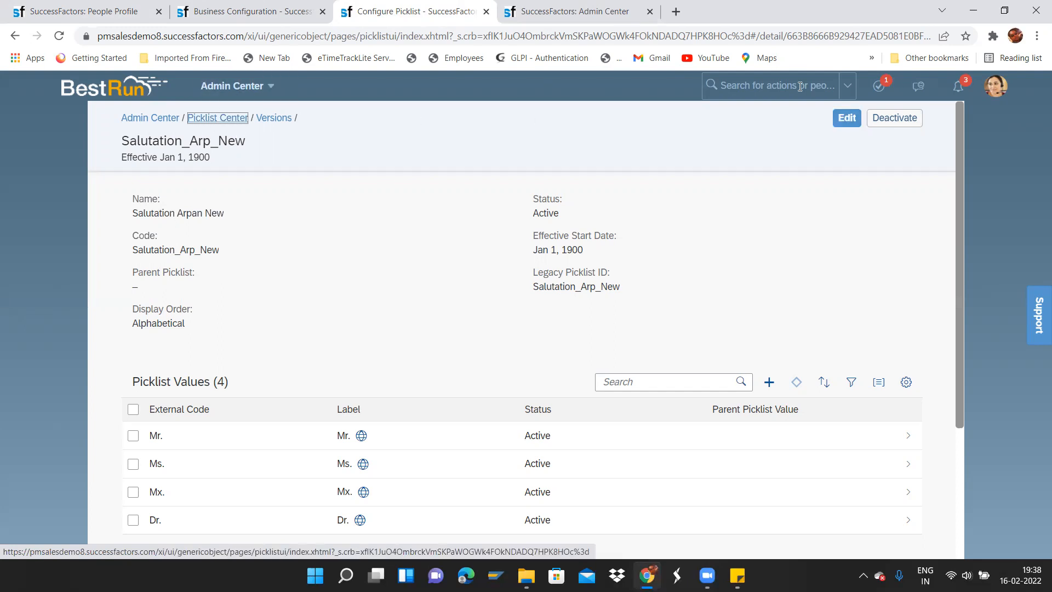
click(844, 125)
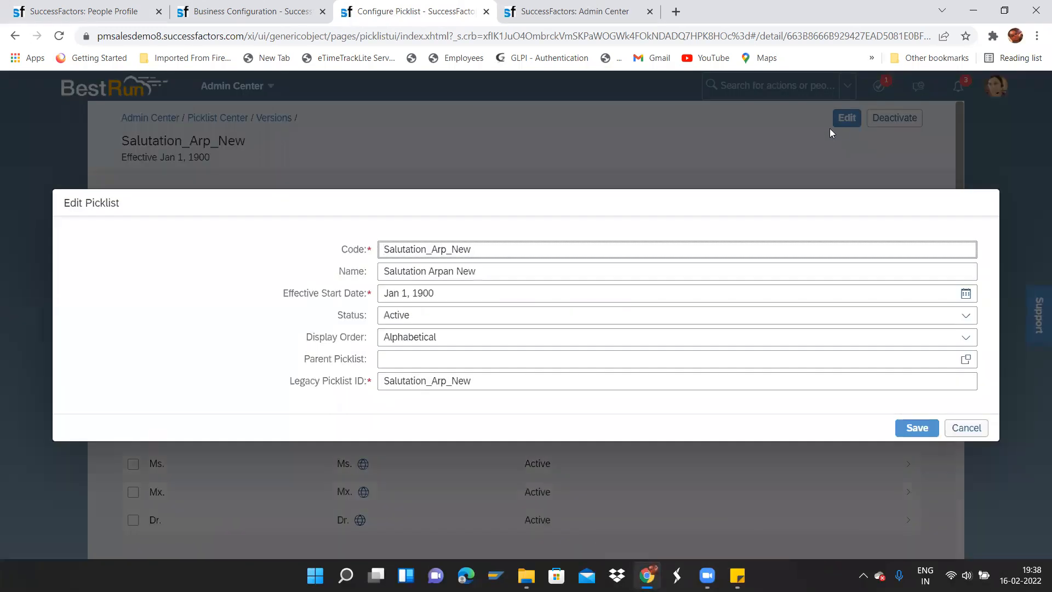
click(490, 354)
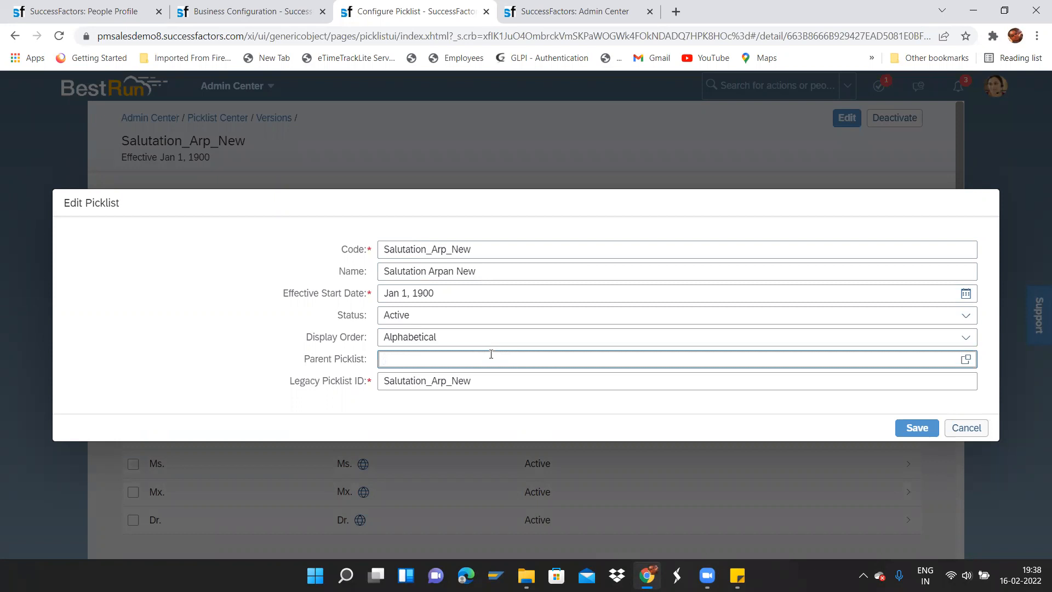
text(coun)
key(BackSpace)
key(BackSpace)
key(BackSpace)
key(BackSpace)
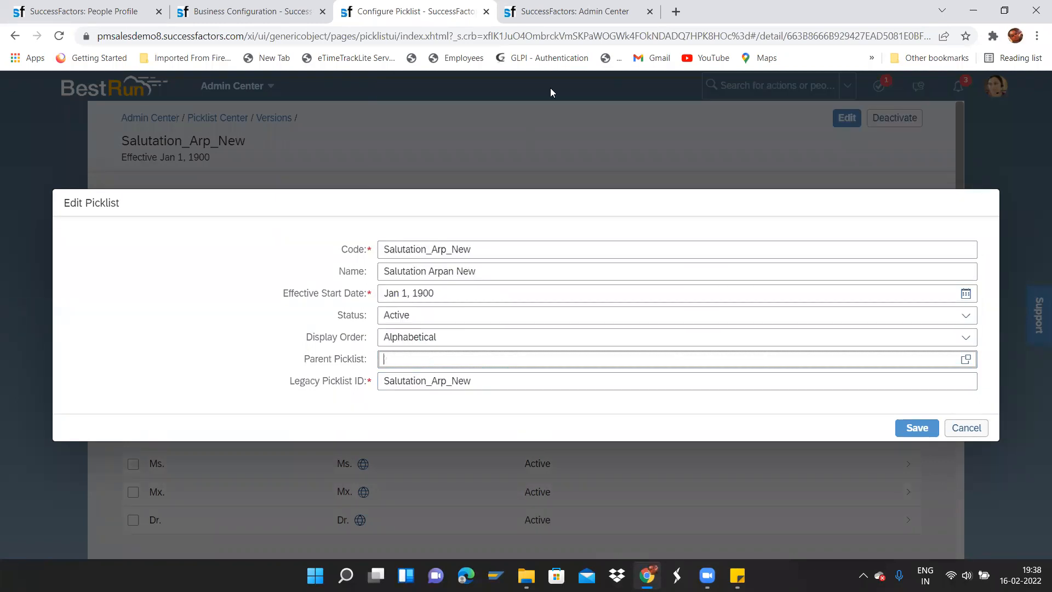
click(268, 12)
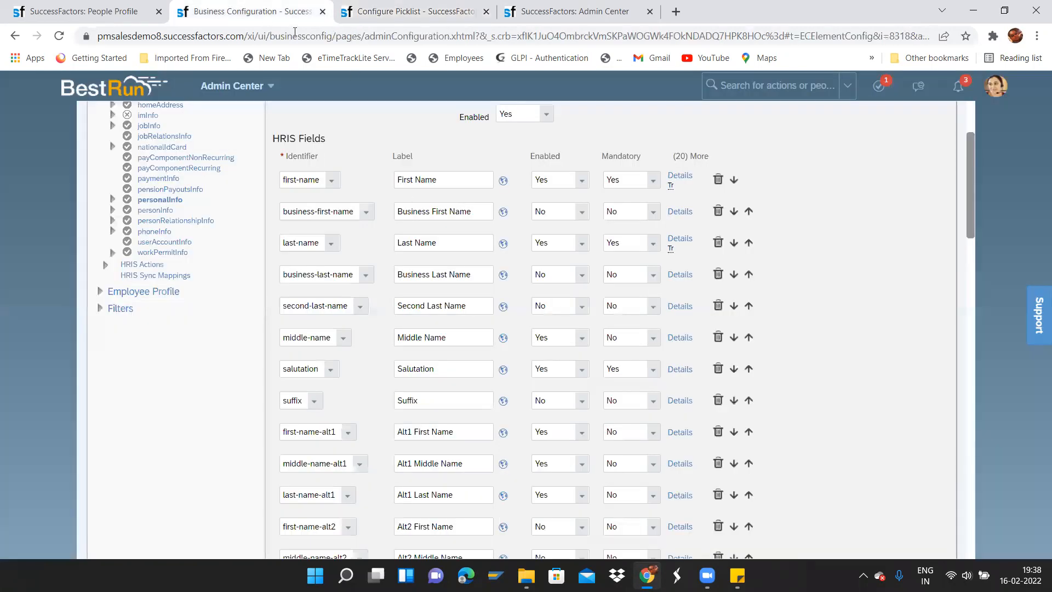
click(397, 10)
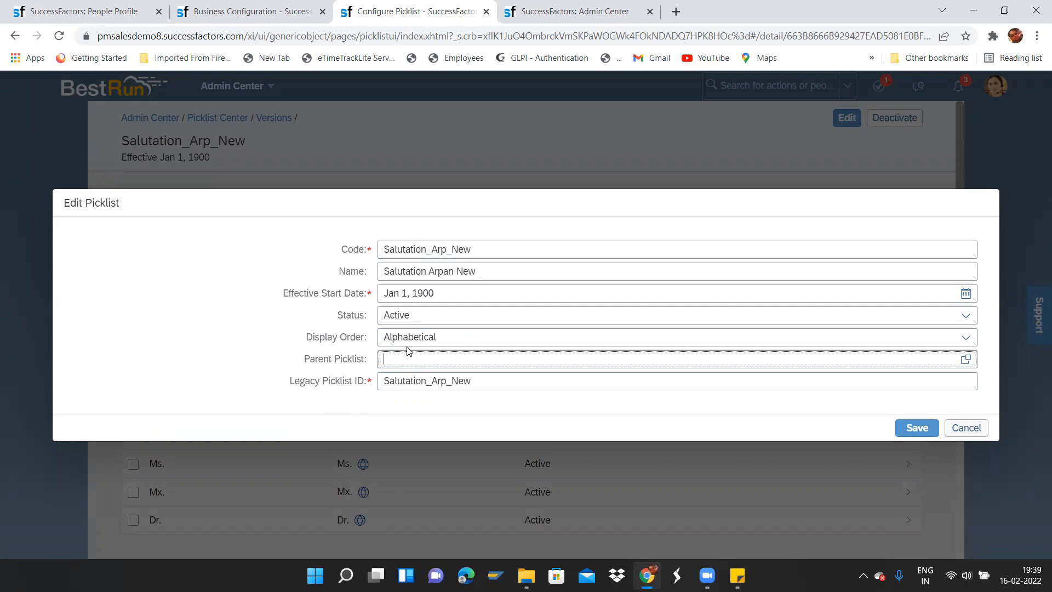
text(ISO)
key(BackSpace)
key(BackSpace)
key(BackSpace)
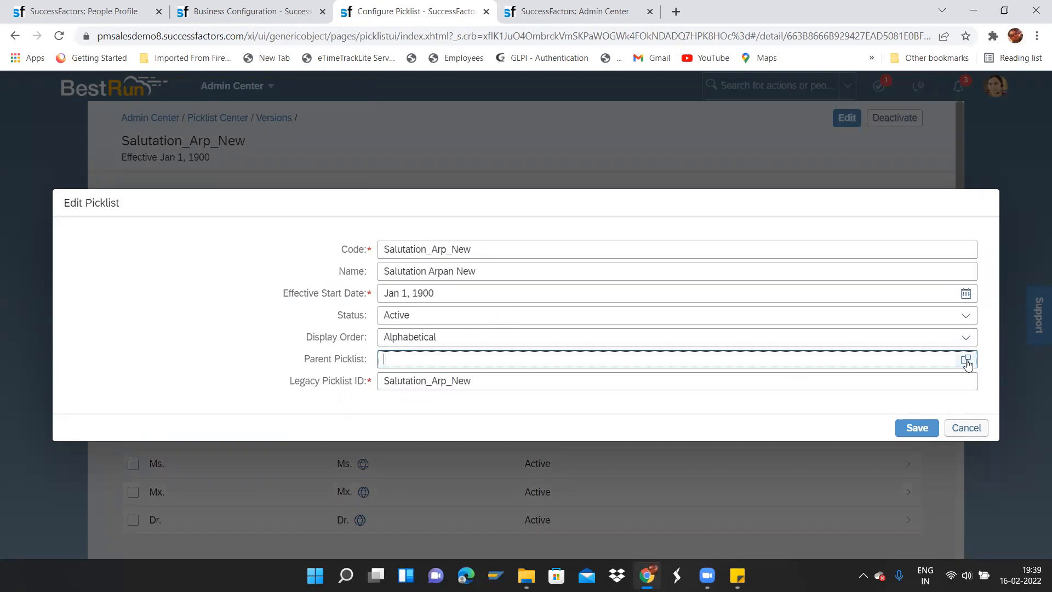
Look up "ISO" among the parent picklists, assign ISOCountryList as the parent of Salutation_Arp_New, and save the picklist.
click(965, 358)
text(ISO)
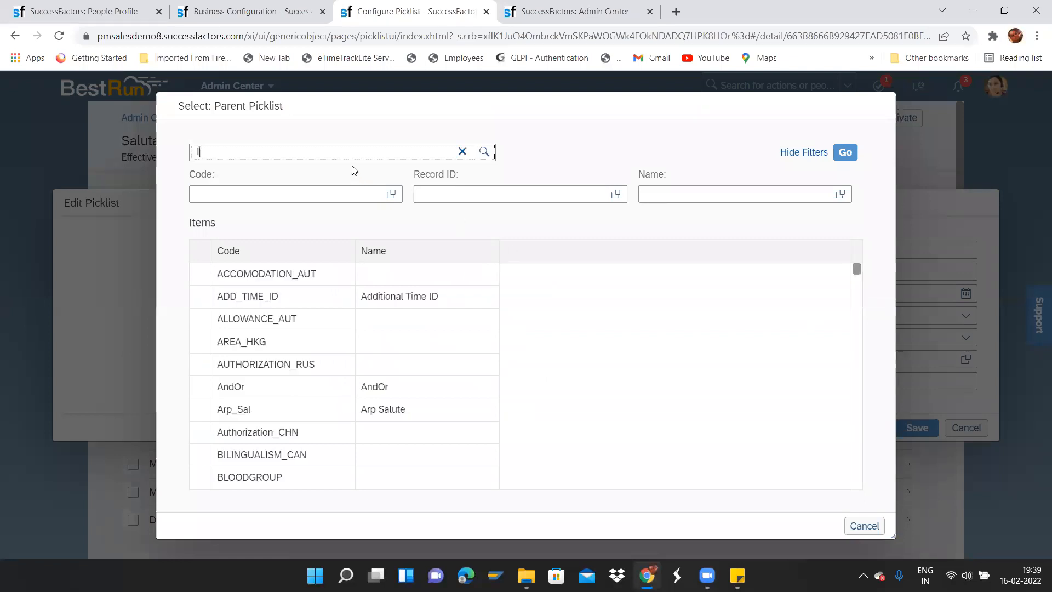
key(Return)
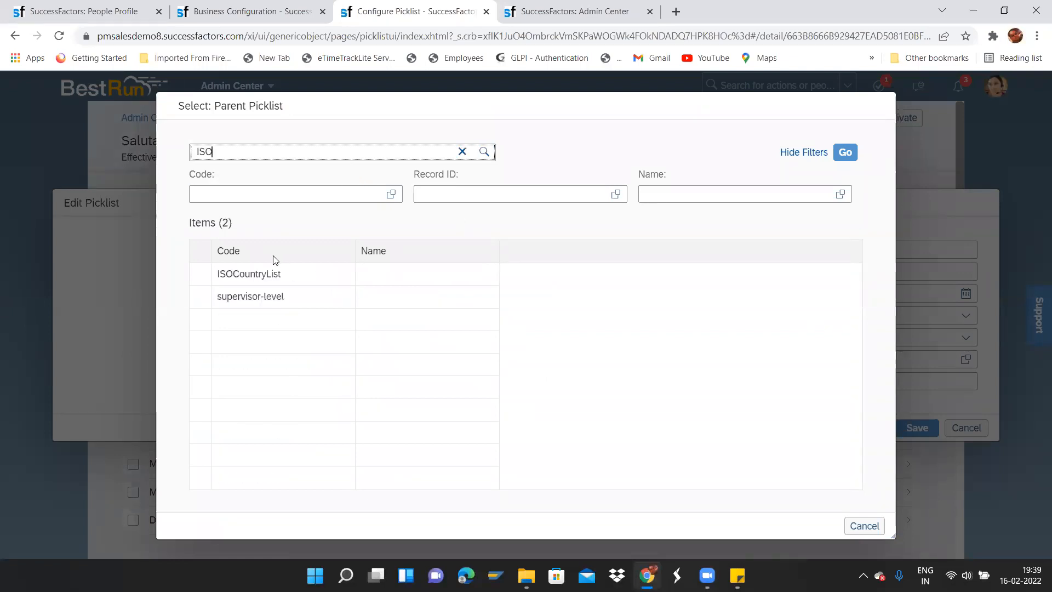
click(227, 274)
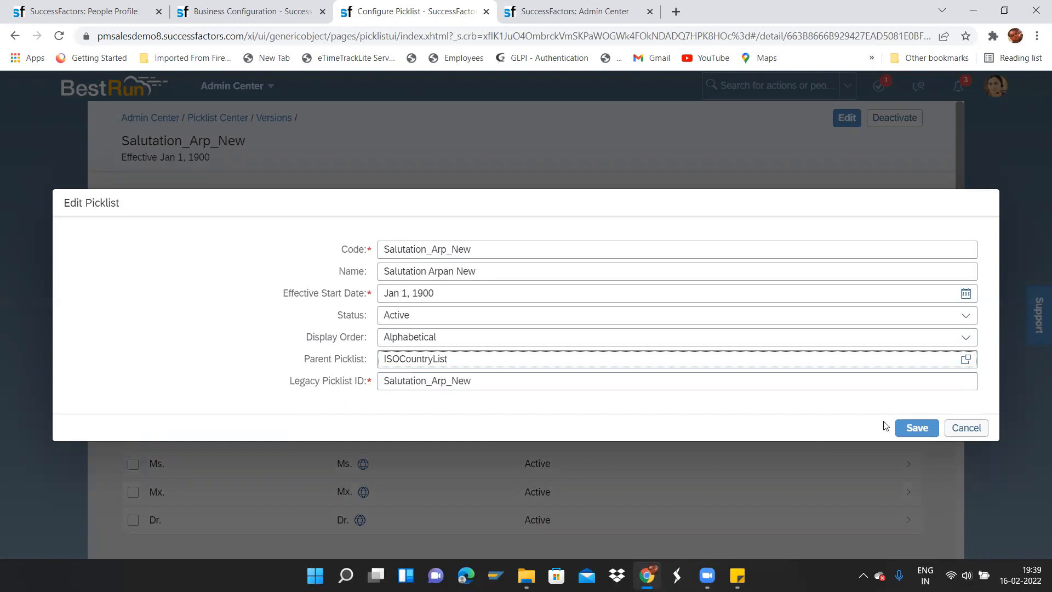
click(923, 427)
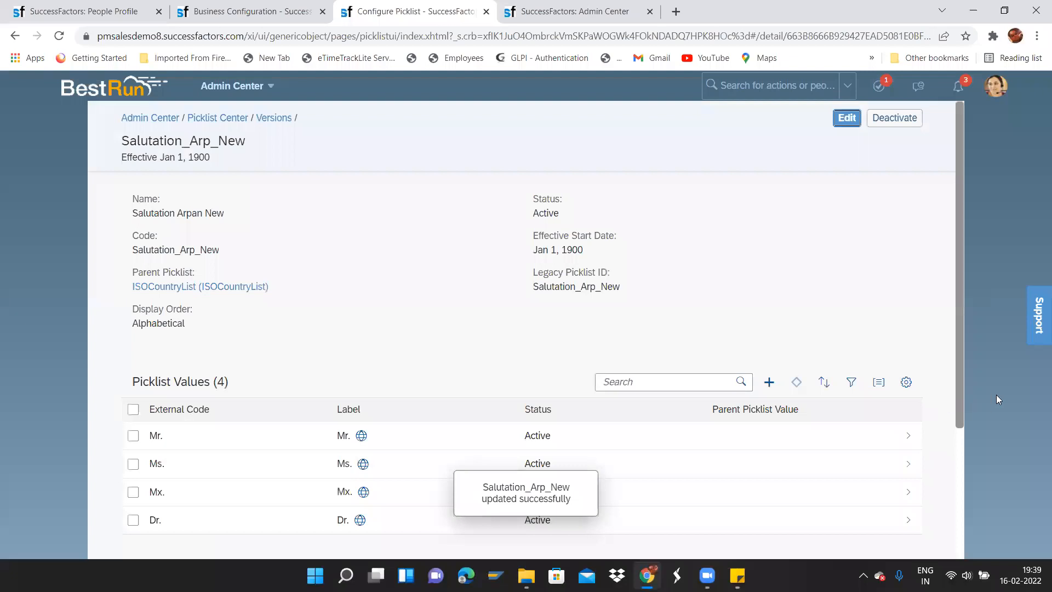
drag(962, 377, 959, 457)
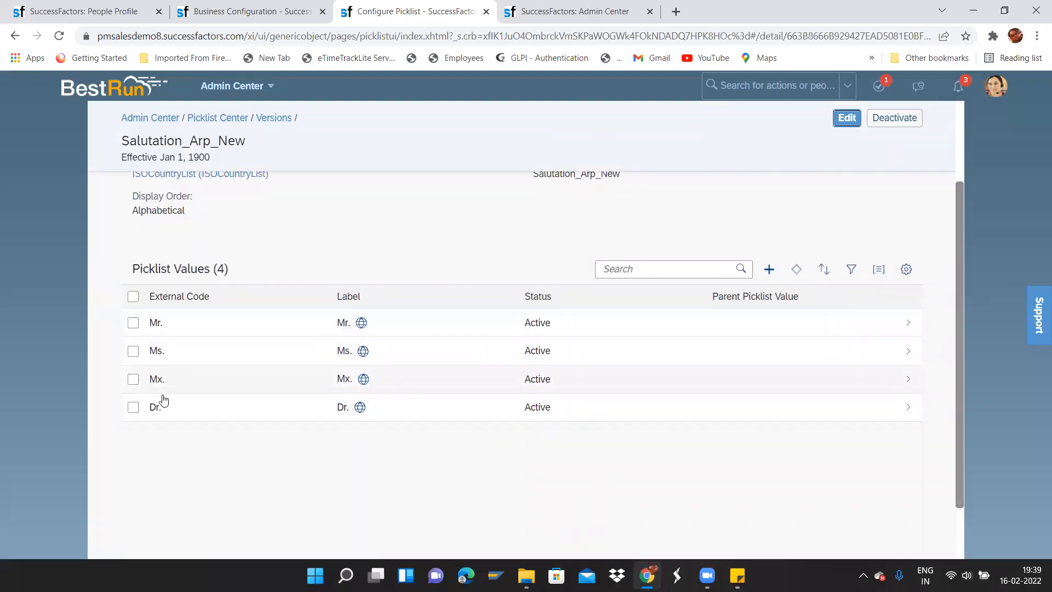
Set the parent picklist value of the Mx. entry in Salutation_Arp_New to United States (USA) and save it.
click(161, 323)
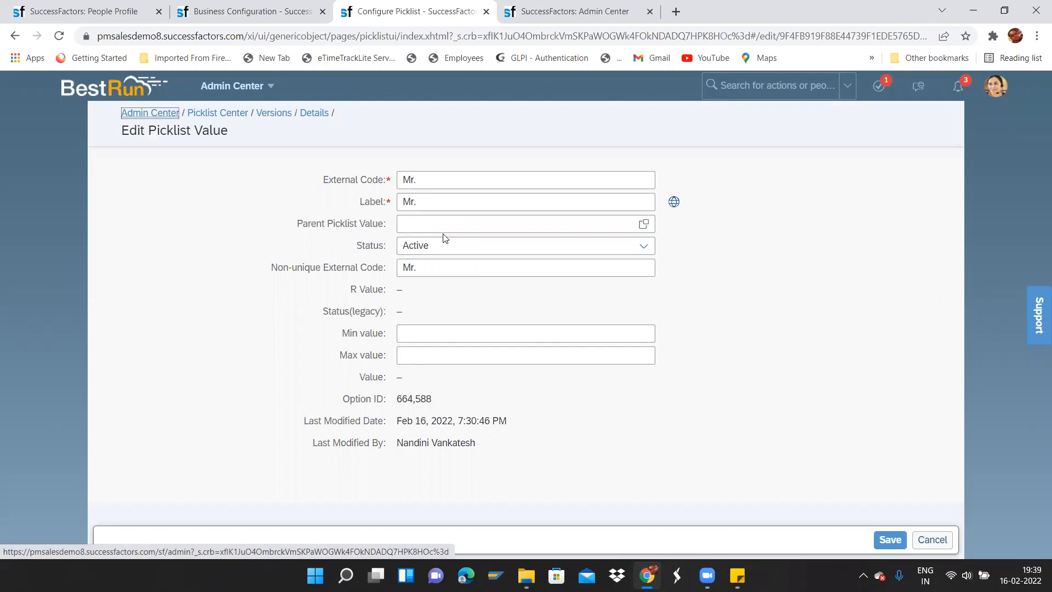
click(934, 540)
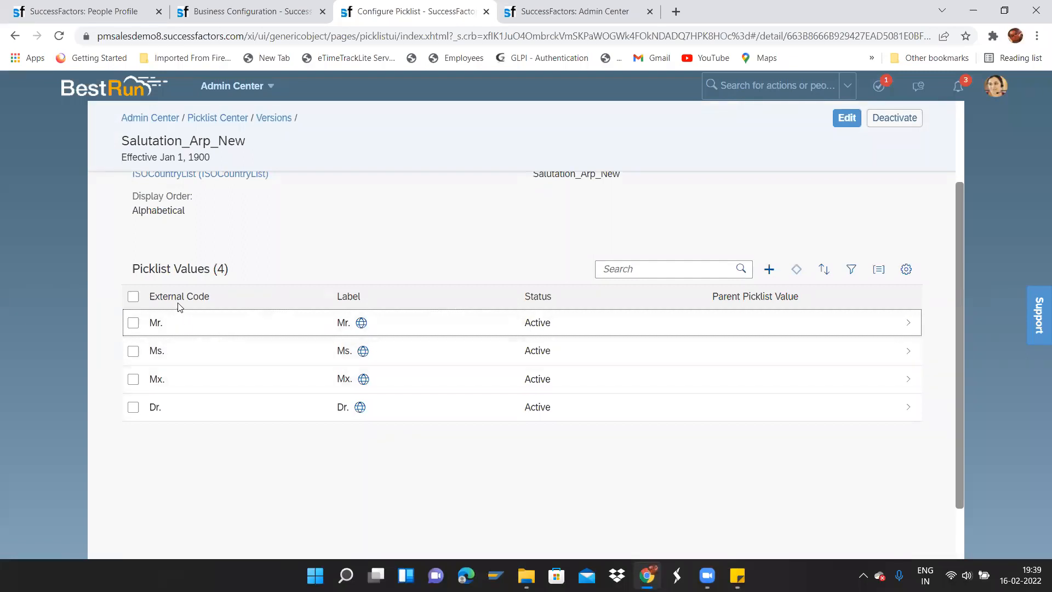
click(192, 384)
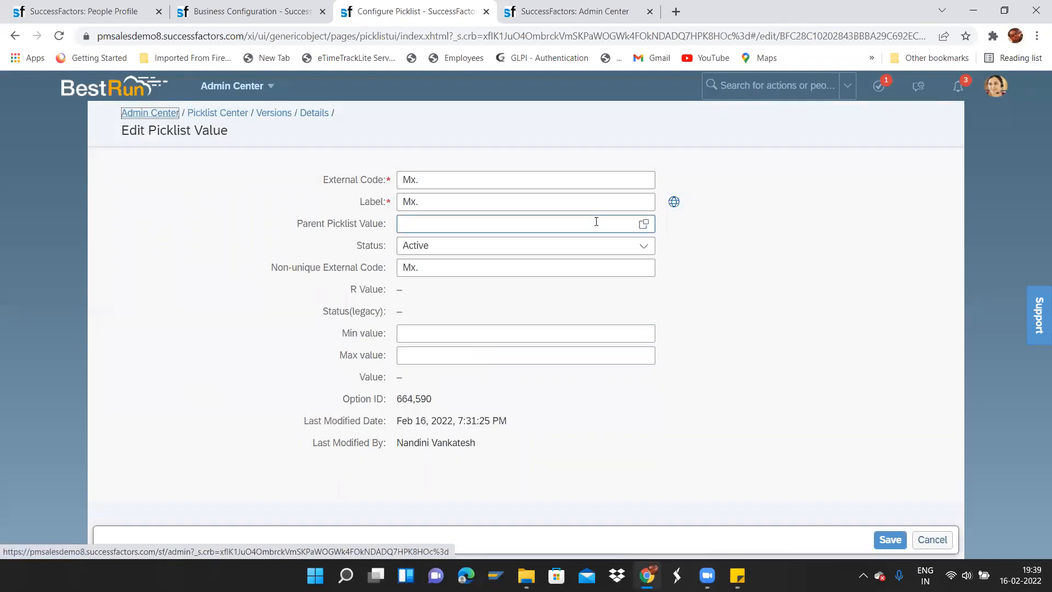
click(638, 228)
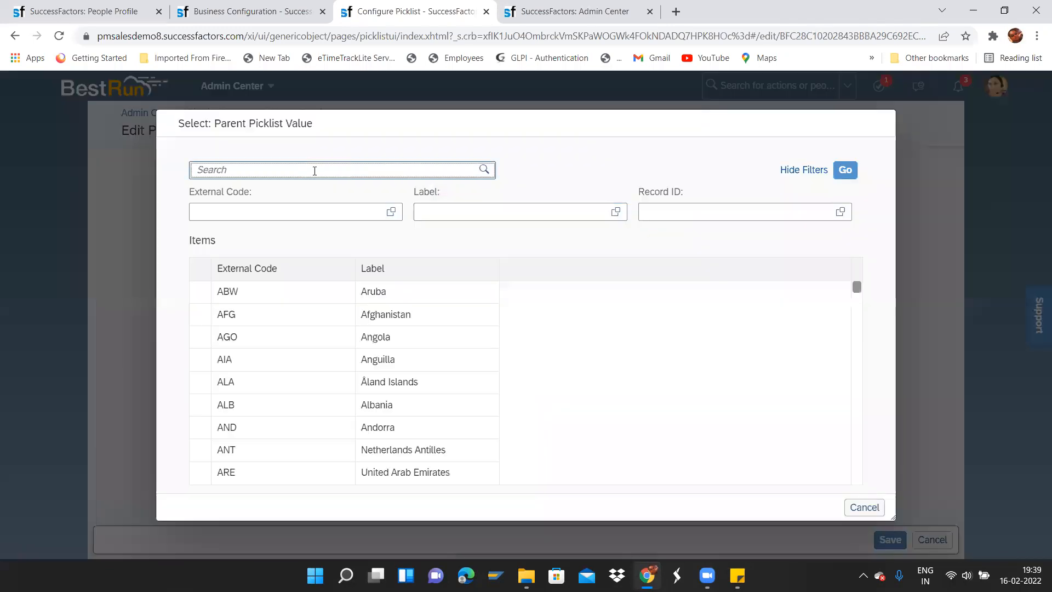
text(uniot)
key(BackSpace)
text(ted)
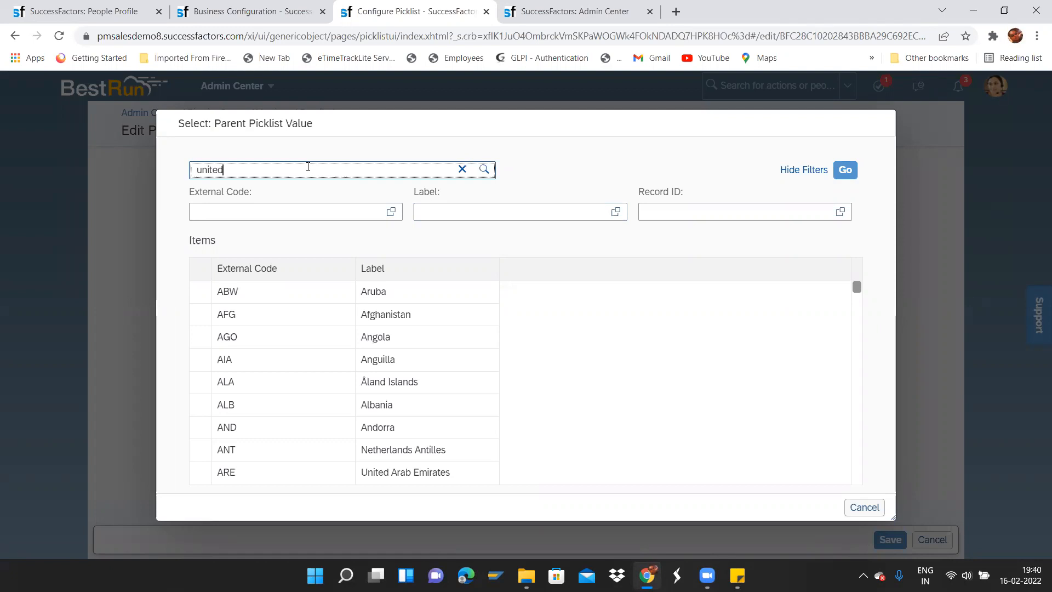
key(Return)
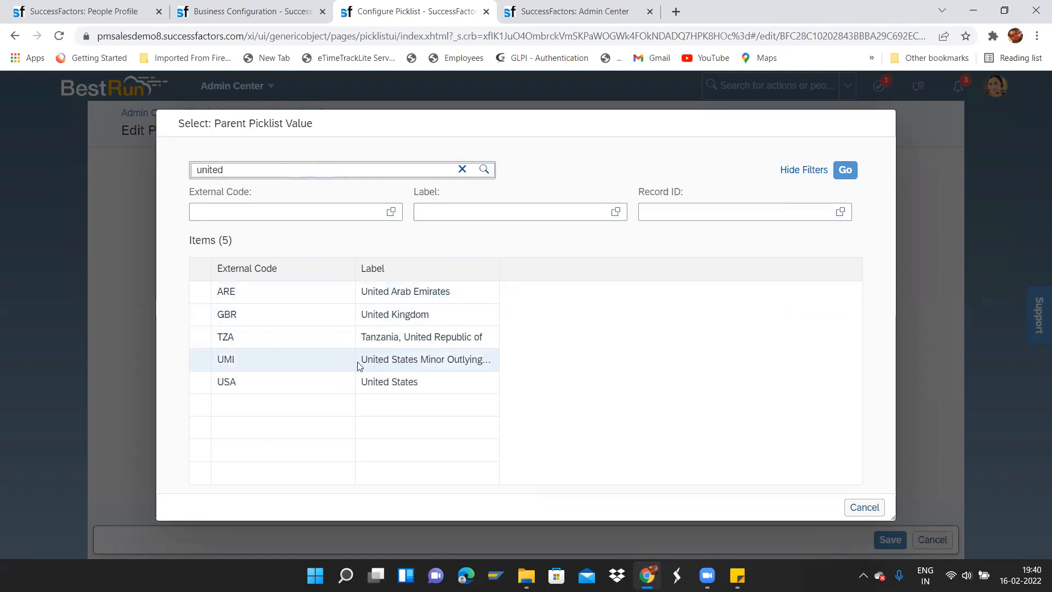
click(229, 383)
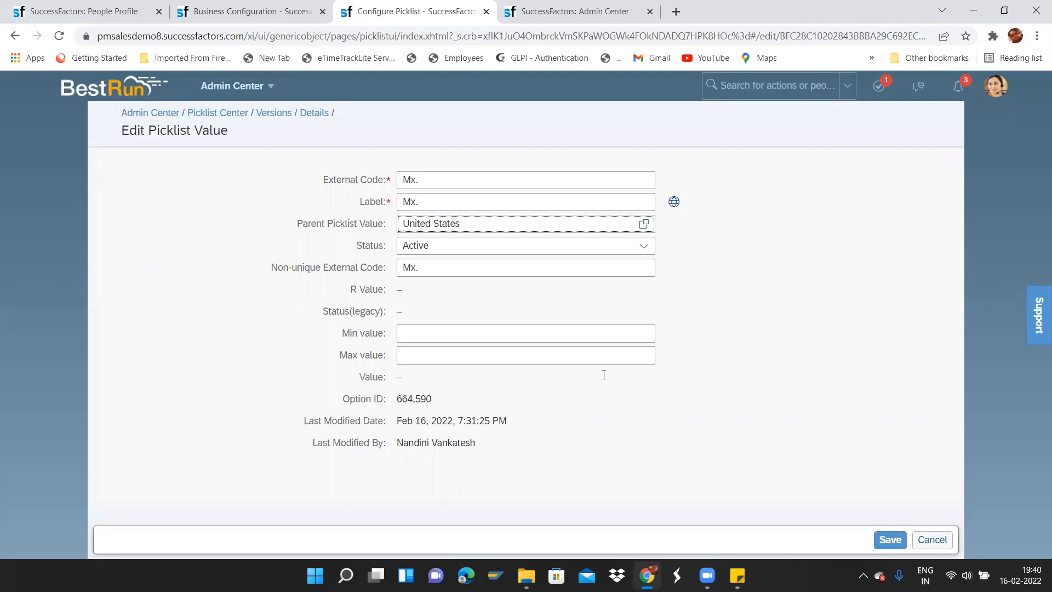
click(889, 540)
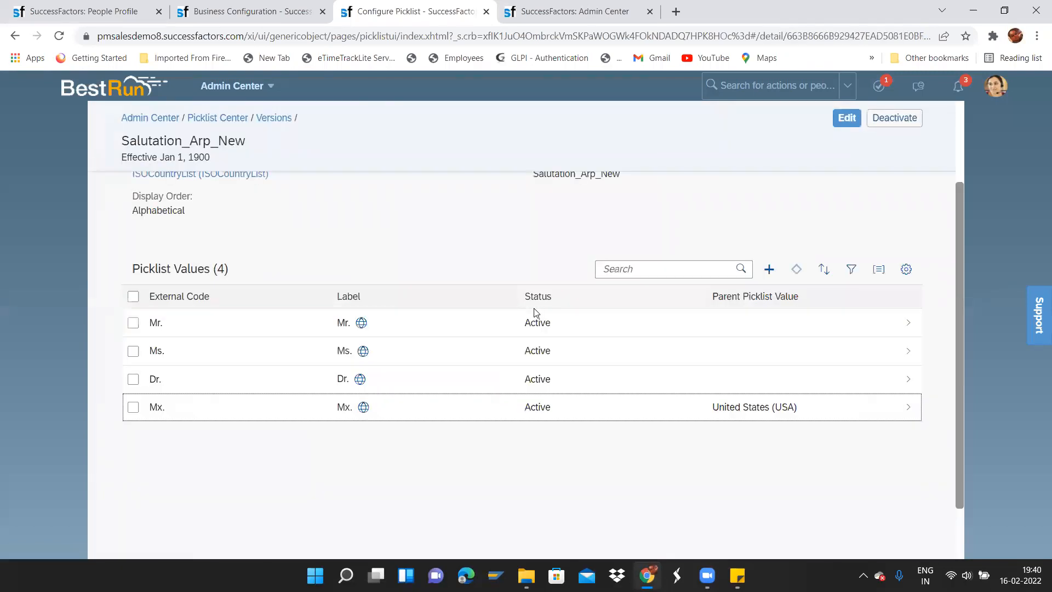
Discard the unsaved edits in the Personal Information form of the People Profile.
click(102, 7)
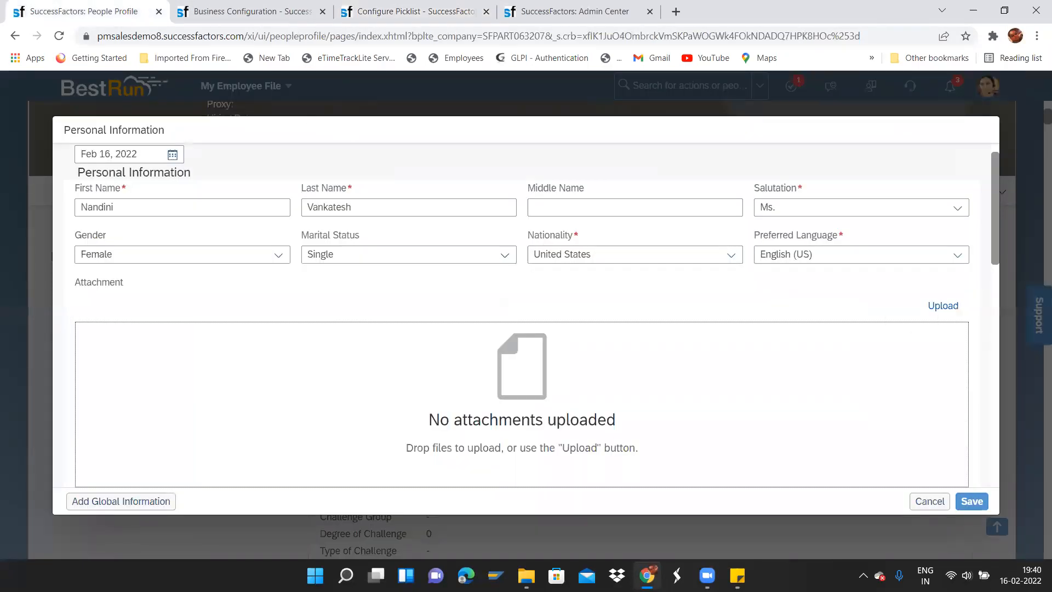
click(934, 508)
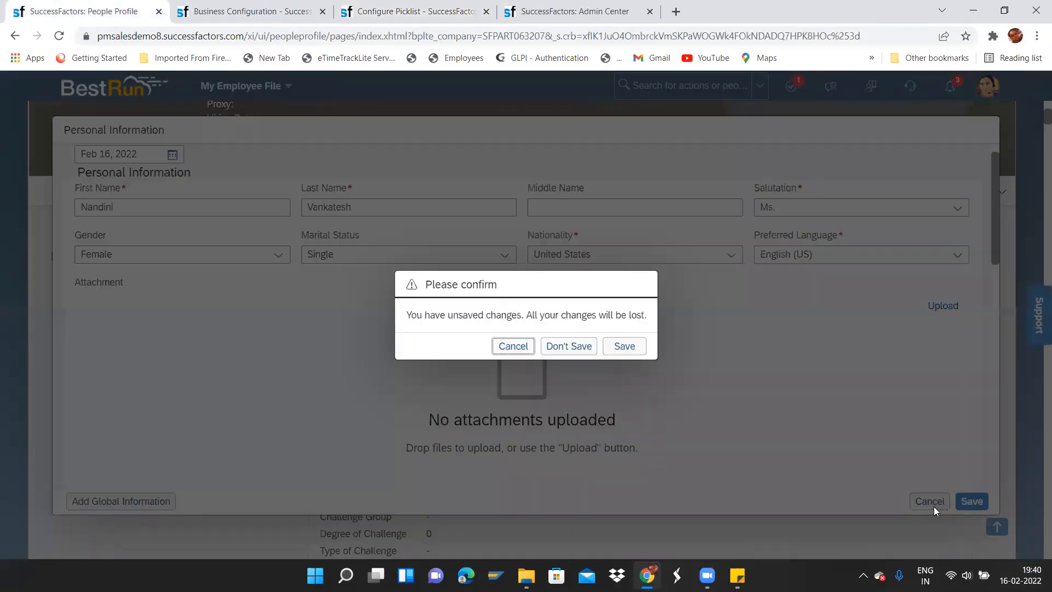
click(569, 347)
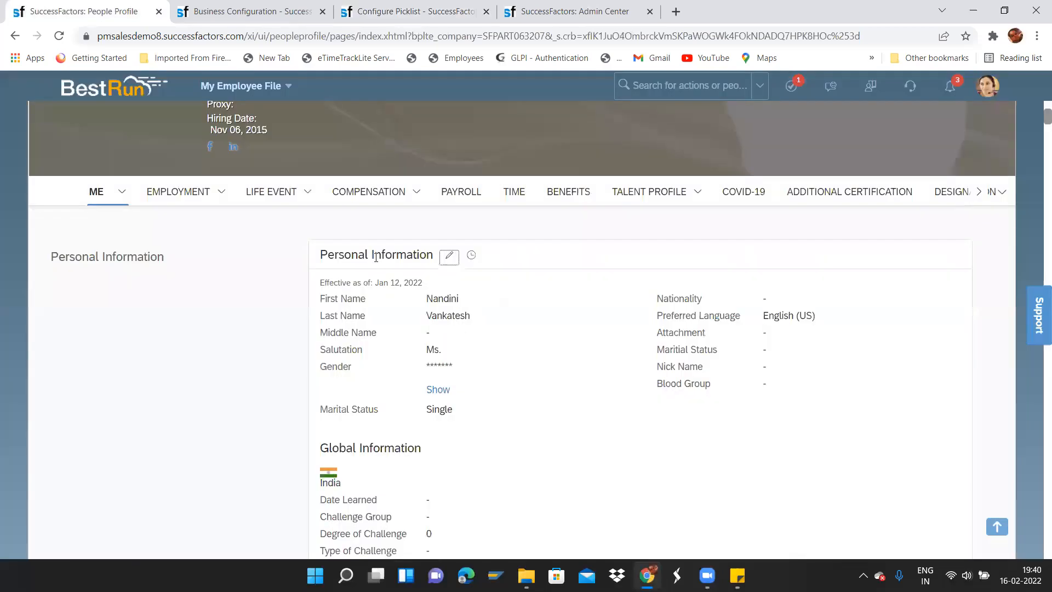
Check the Salutation options in the Personal Information form before and after choosing India as Nationality, and discard the changes.
click(449, 255)
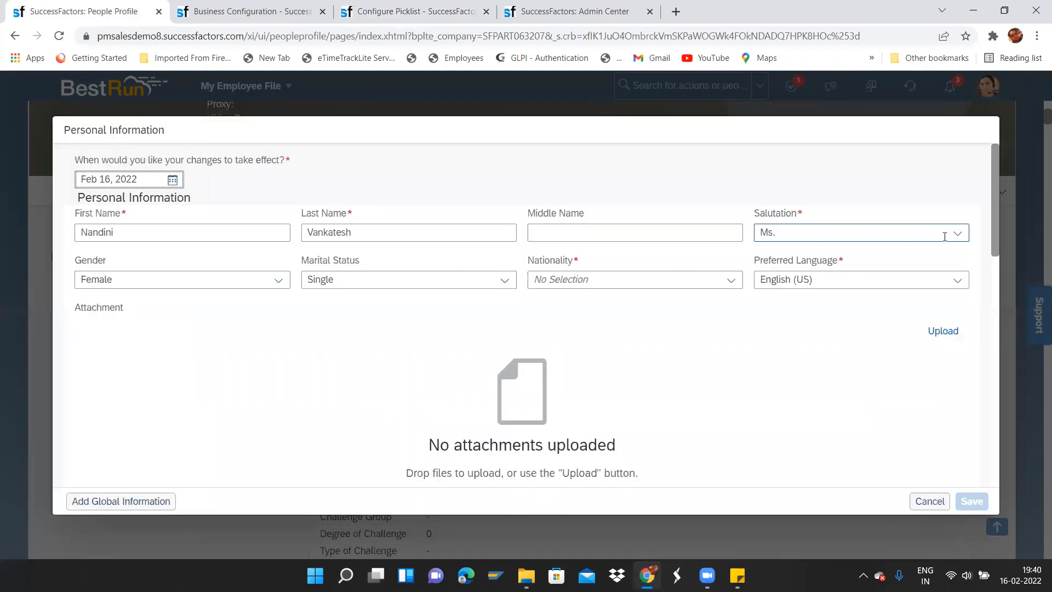
click(959, 235)
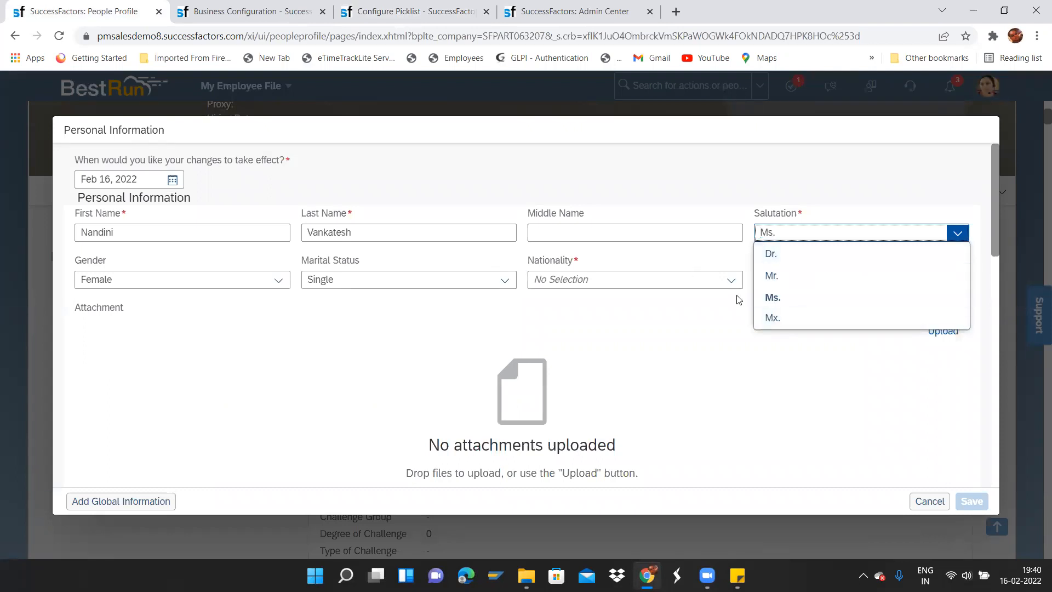
click(733, 281)
text(indi)
click(605, 322)
click(956, 233)
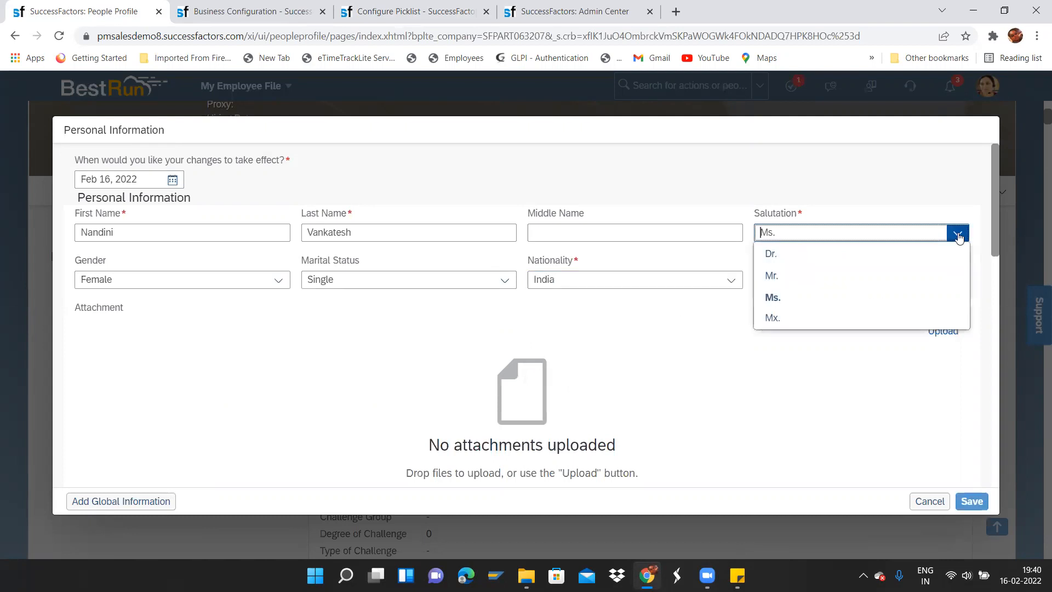
click(912, 501)
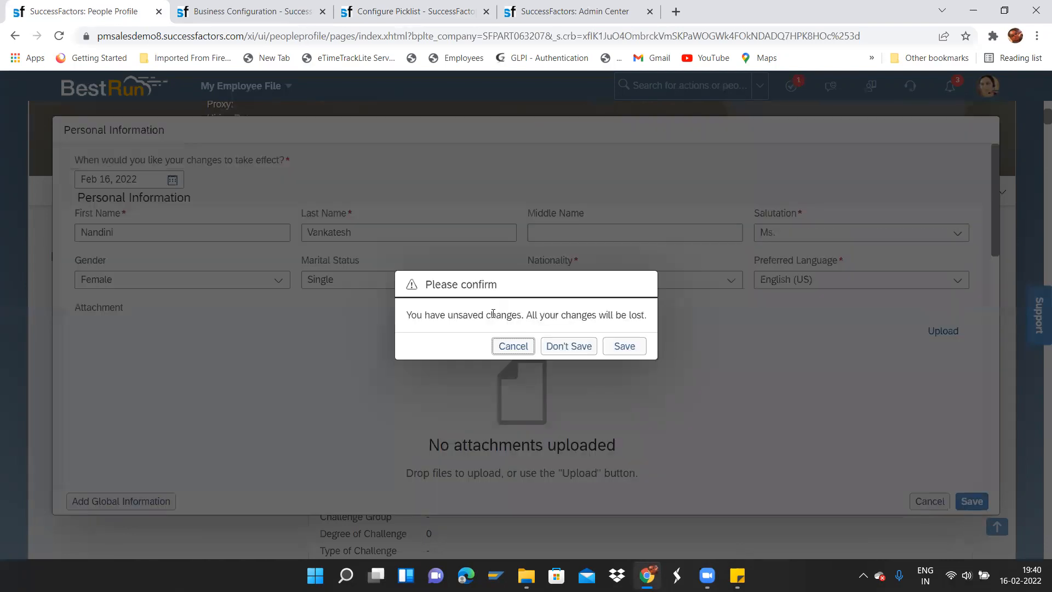
click(570, 345)
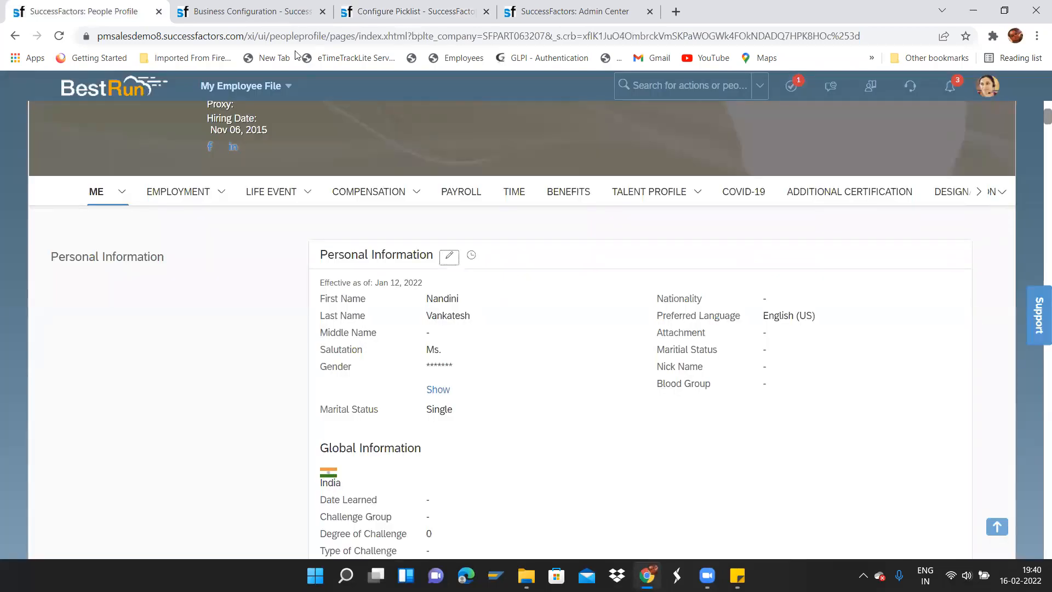
Examine the personalInfo HRIS fields, the profile's Nationality field and the parent values in the Salutation_Arp_New picklist.
click(260, 17)
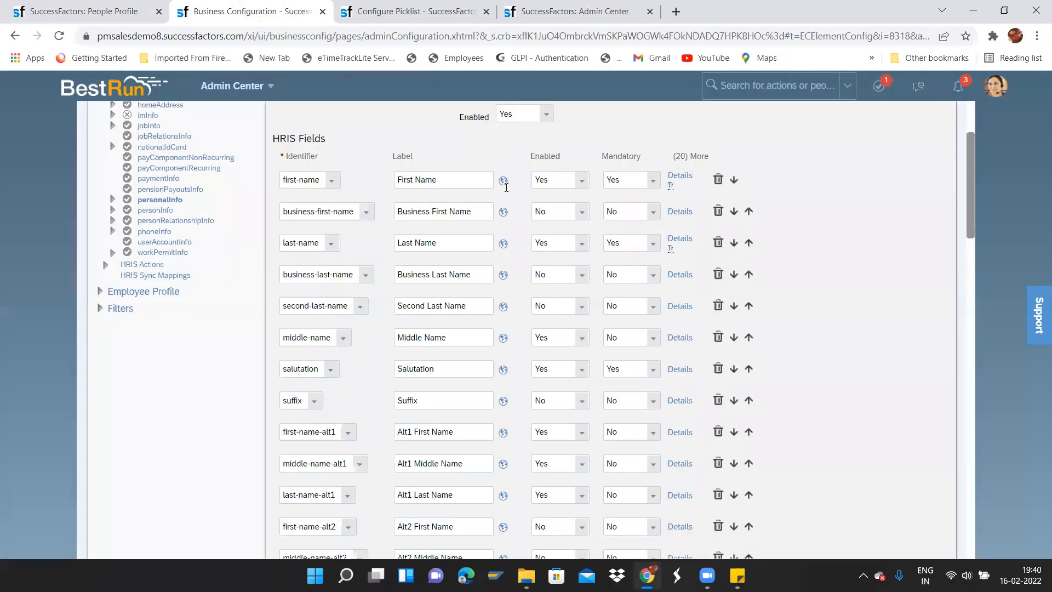
mouse_move(972, 210)
mouse_down()
mouse_move(975, 248)
mouse_move(973, 199)
mouse_move(973, 208)
mouse_up()
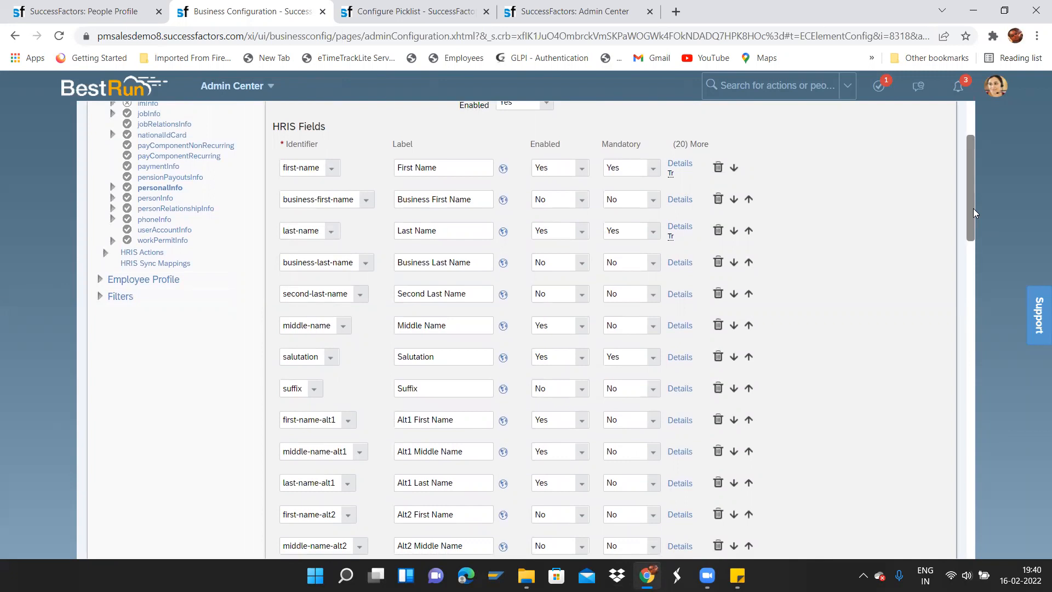
click(107, 9)
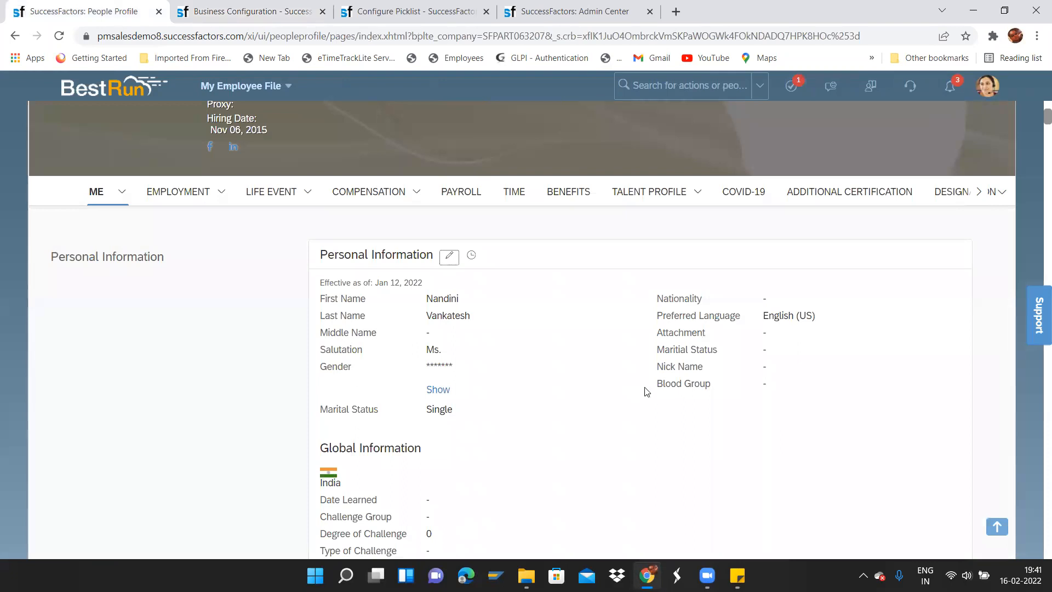
click(655, 307)
drag(654, 305, 707, 300)
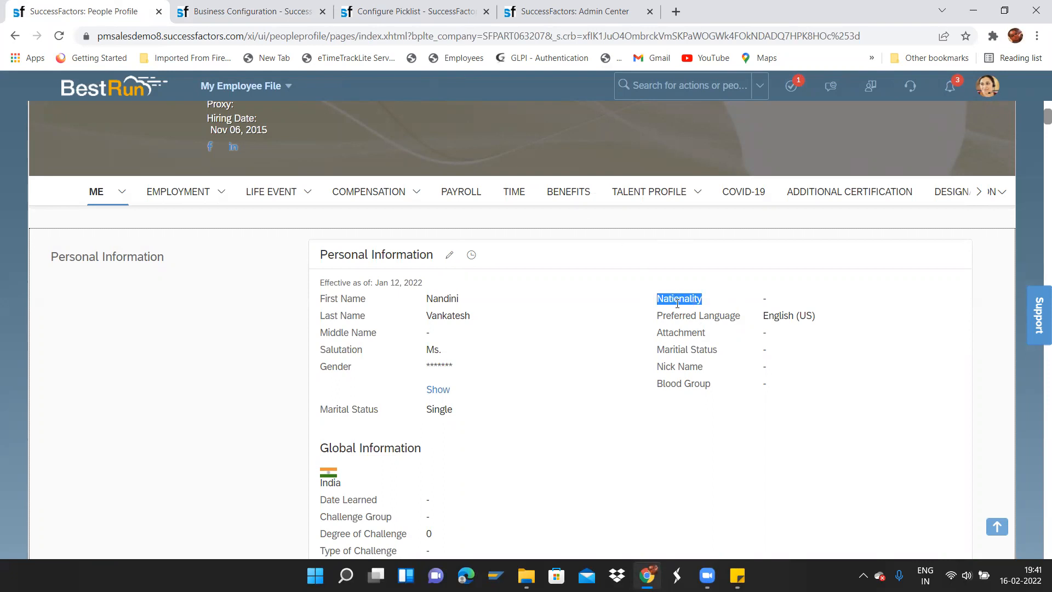
click(422, 8)
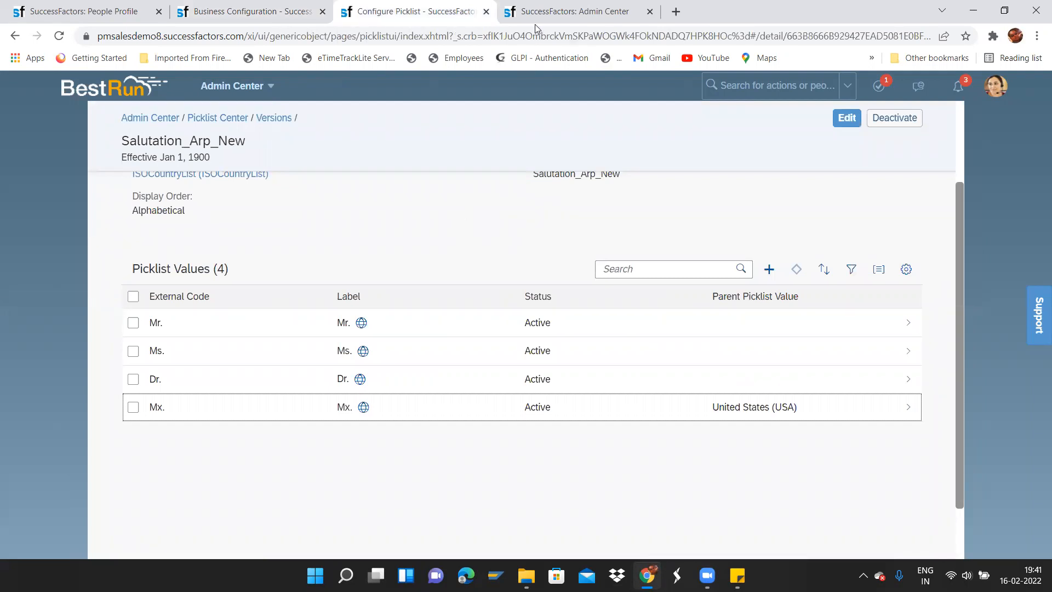
In Business Configuration, set the nationality field's type of reference object to Picklist and its picklist to ISOCountryList.
click(286, 11)
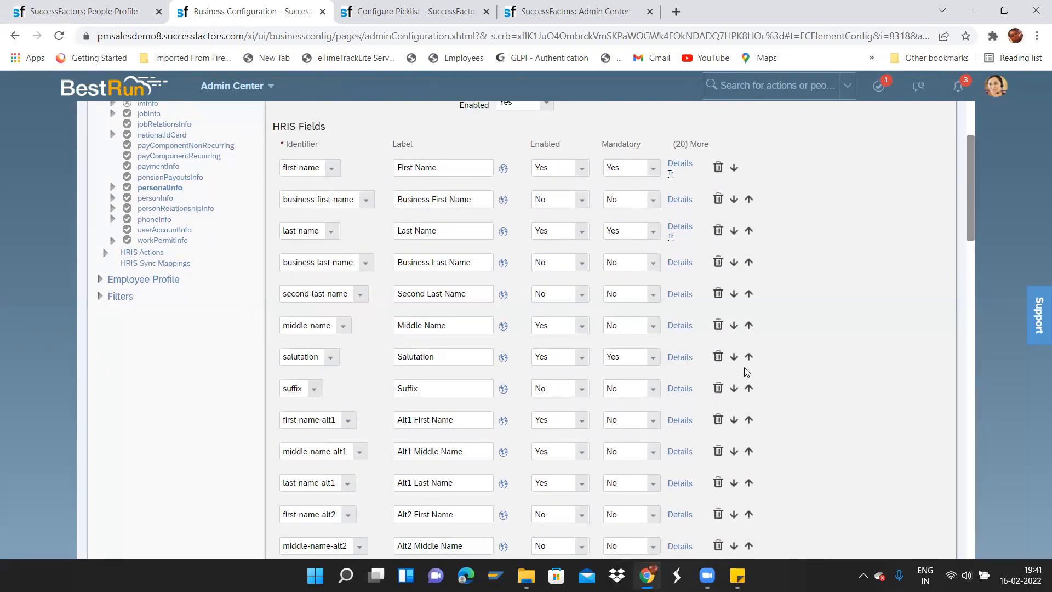
drag(969, 227, 978, 426)
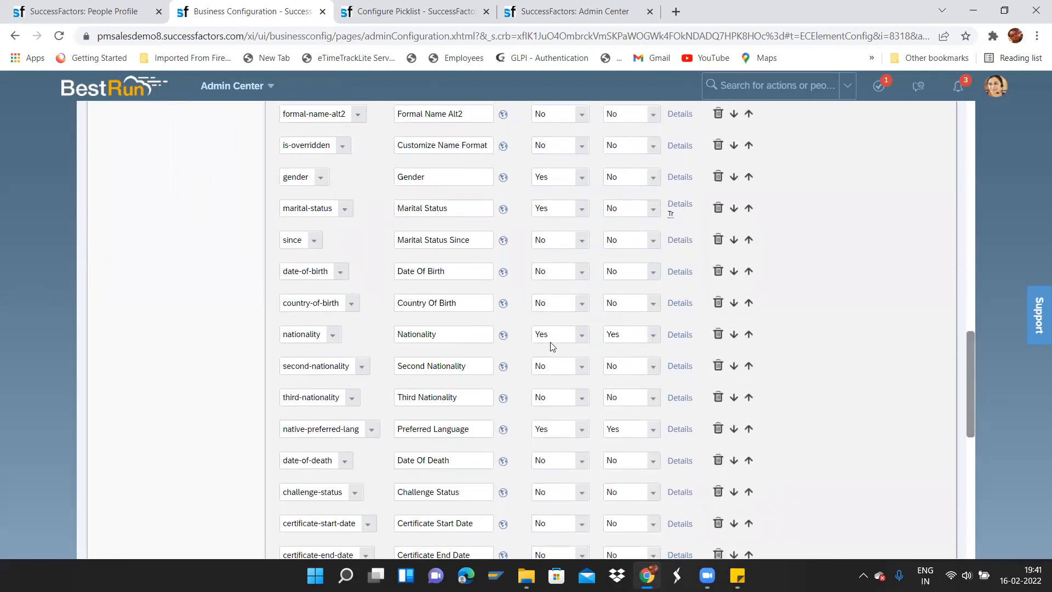
click(680, 334)
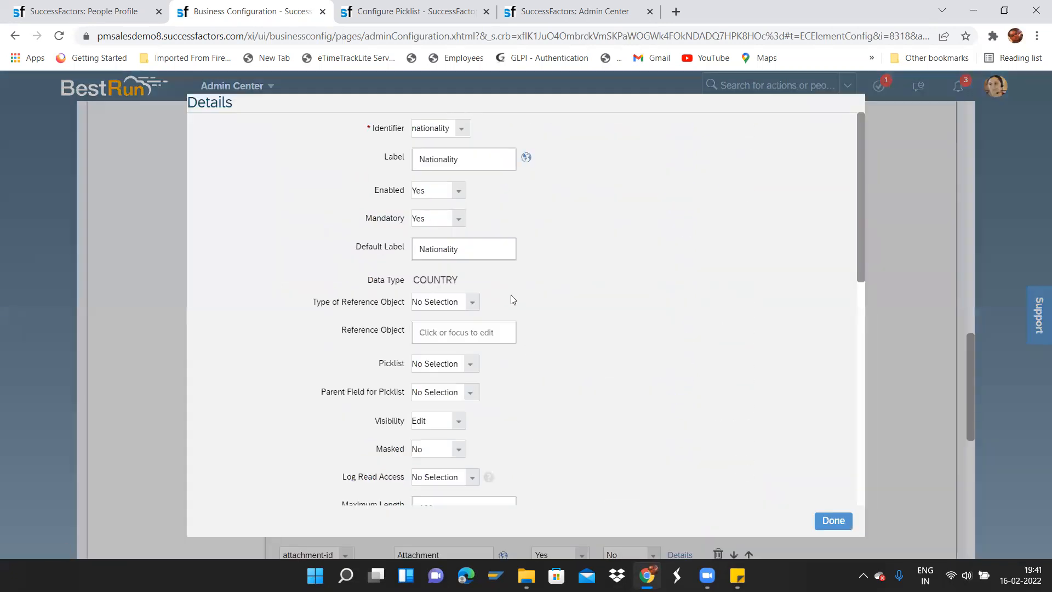
click(471, 302)
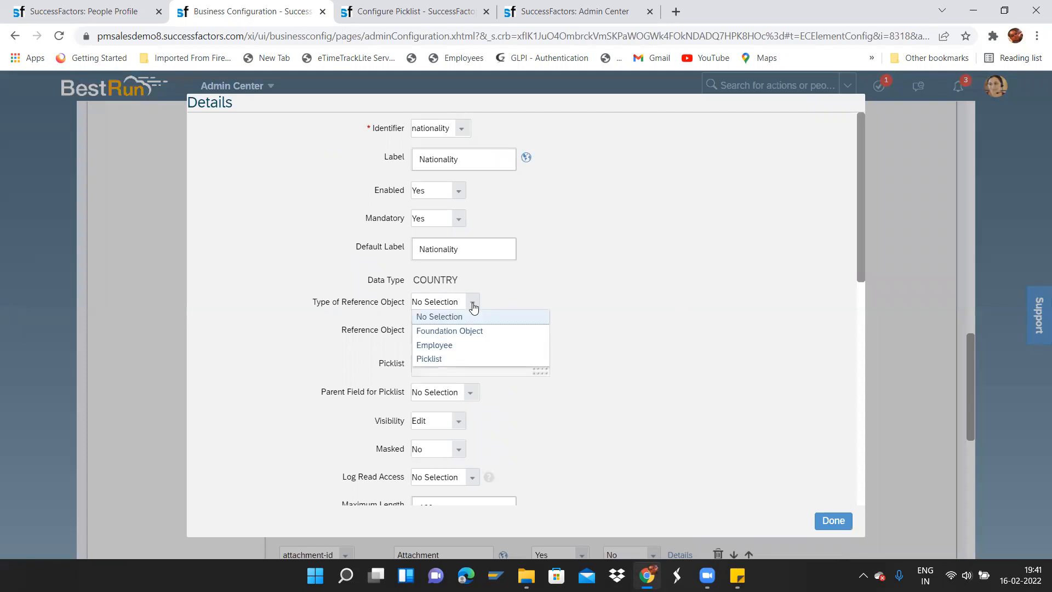
click(435, 360)
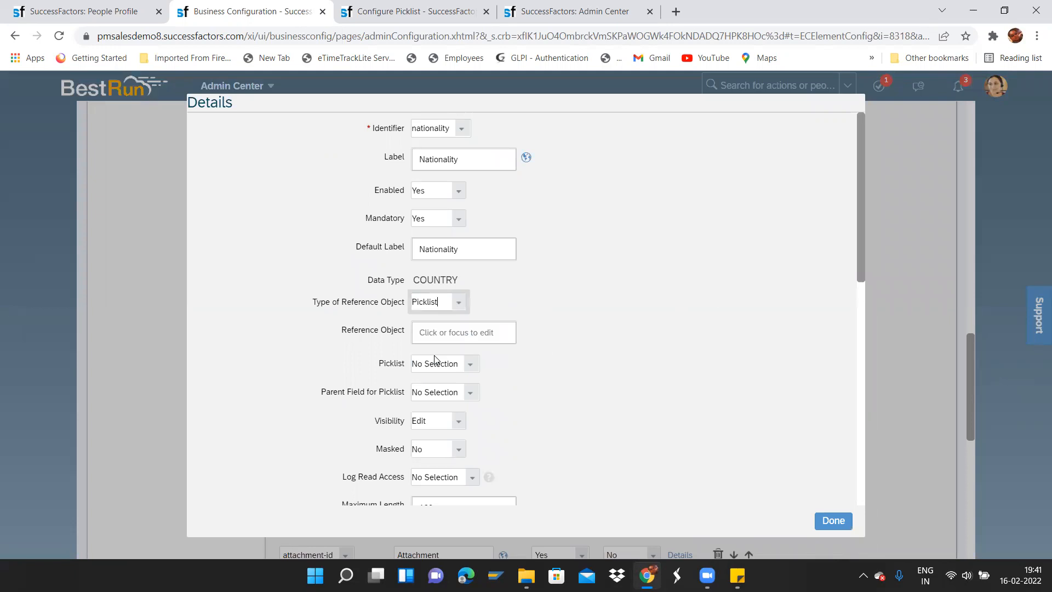
click(477, 375)
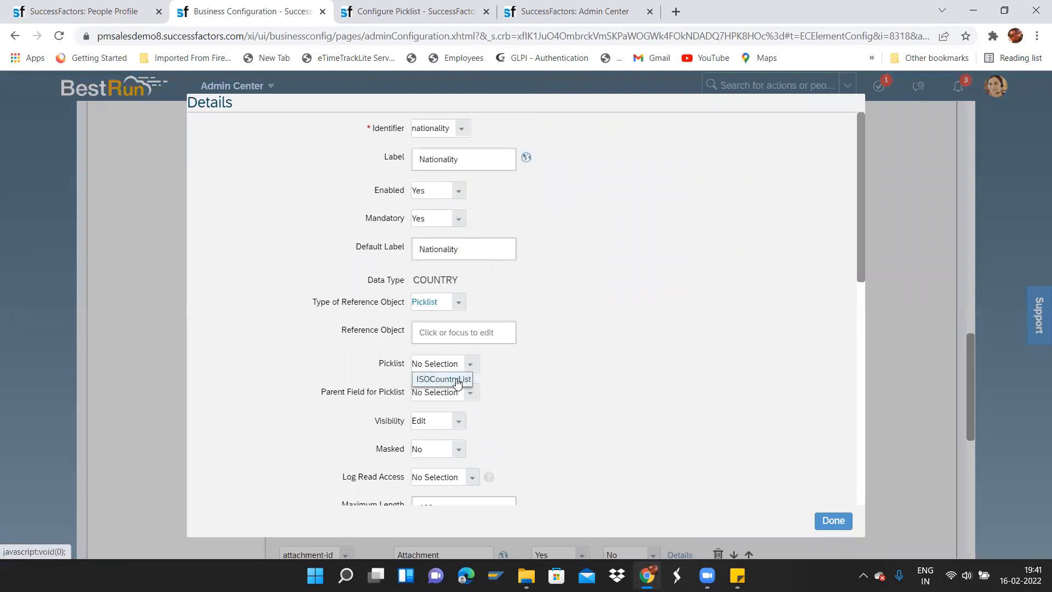
click(458, 382)
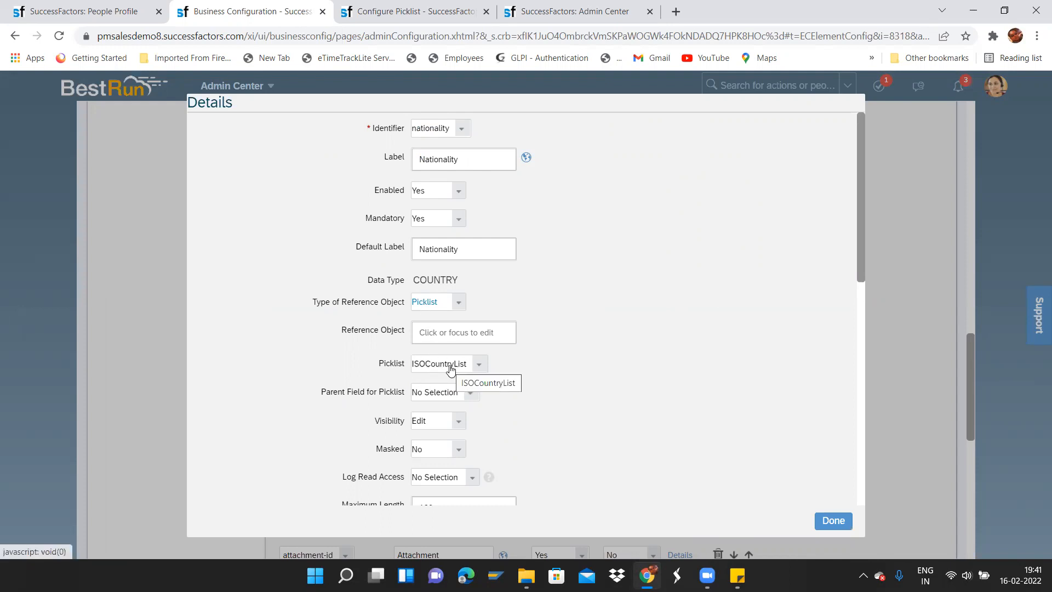
click(840, 521)
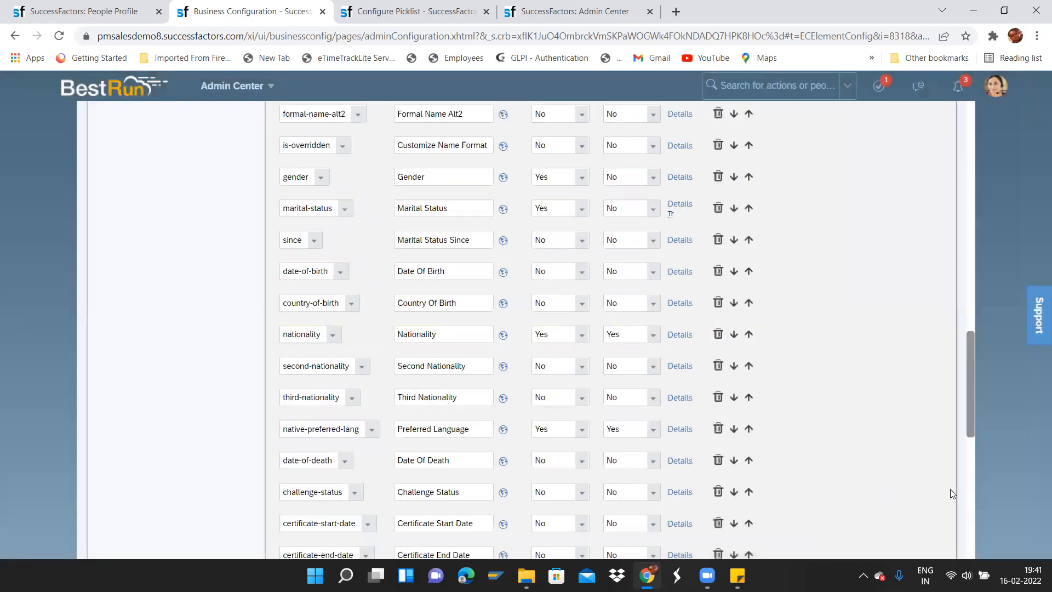
Set the parent field for picklist to nationality in the details of the personalInfo salutation field.
drag(970, 406, 1003, 240)
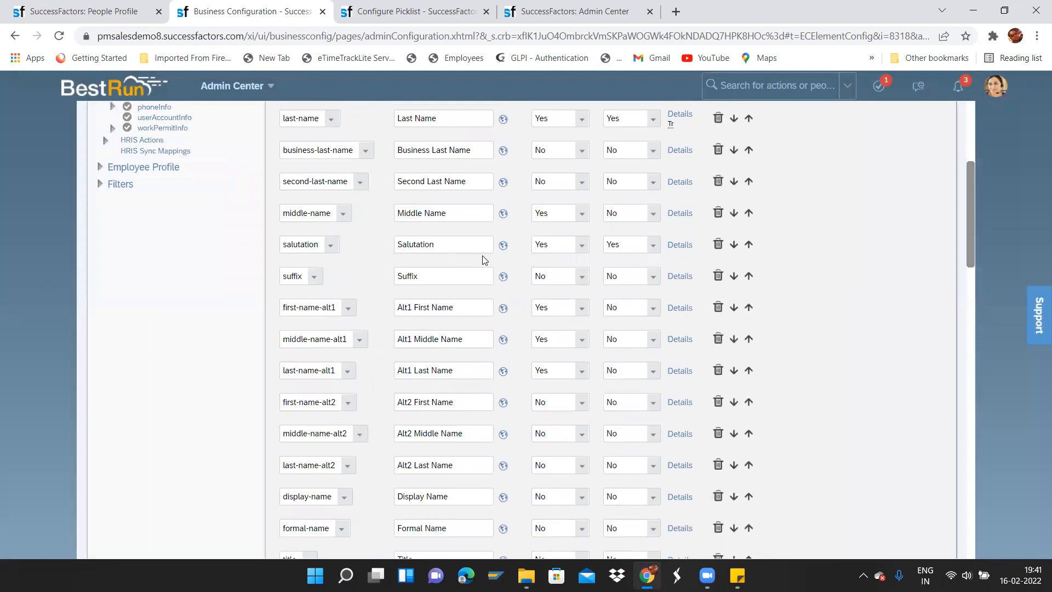
click(689, 245)
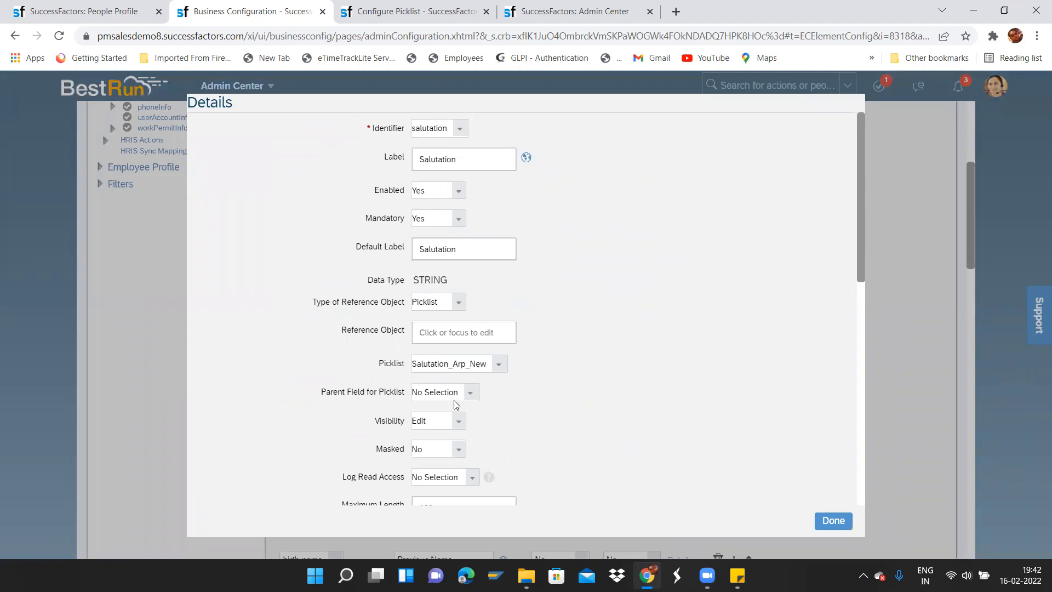
drag(321, 390, 400, 395)
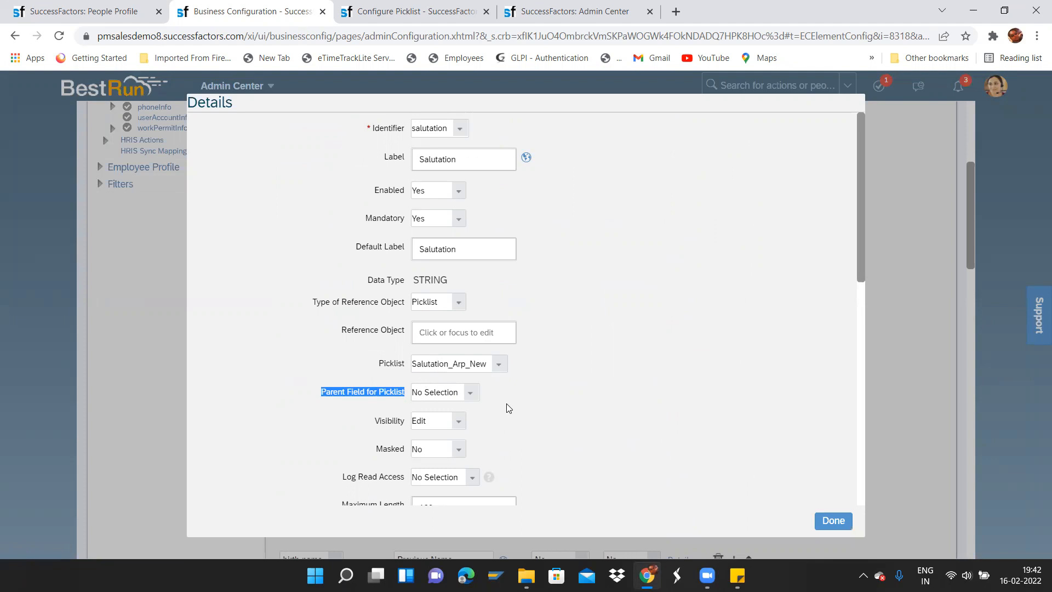
click(470, 393)
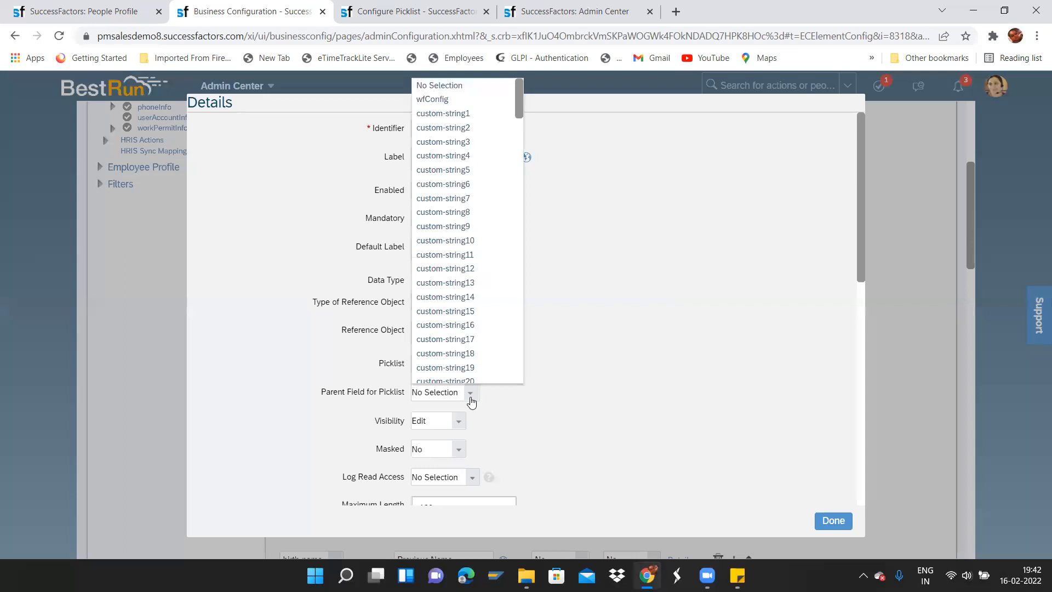
text(na)
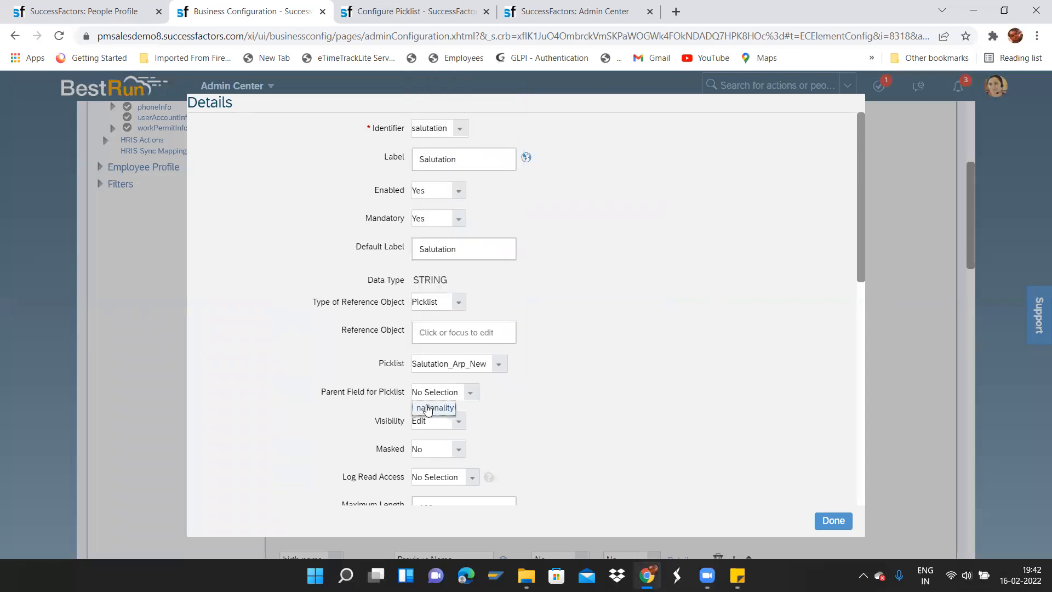
click(428, 412)
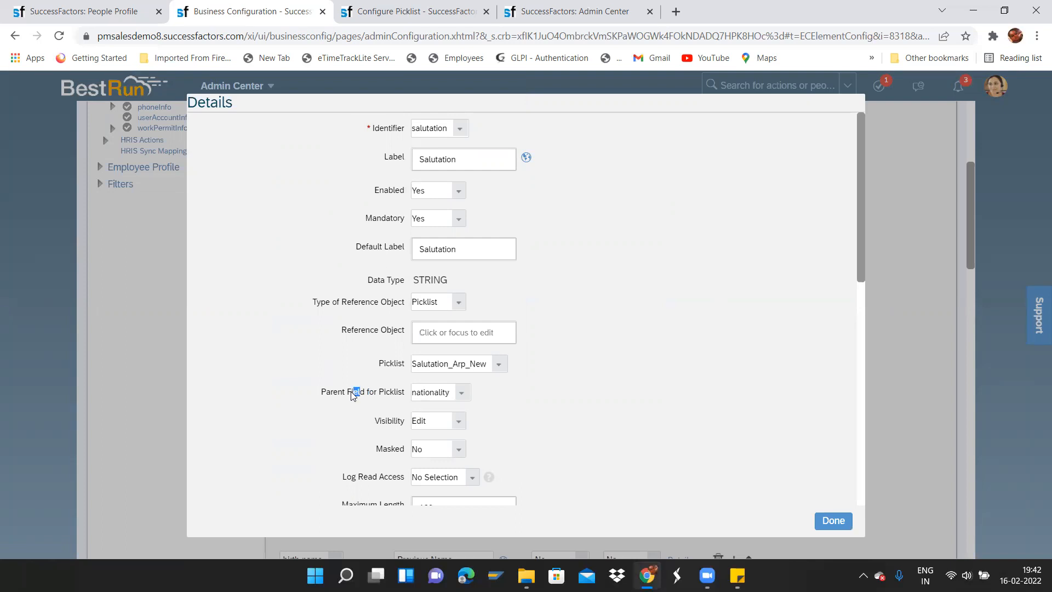
Review the type of reference object and parent field for picklist settings in the salutation field's details.
drag(351, 391, 347, 392)
drag(315, 307, 410, 308)
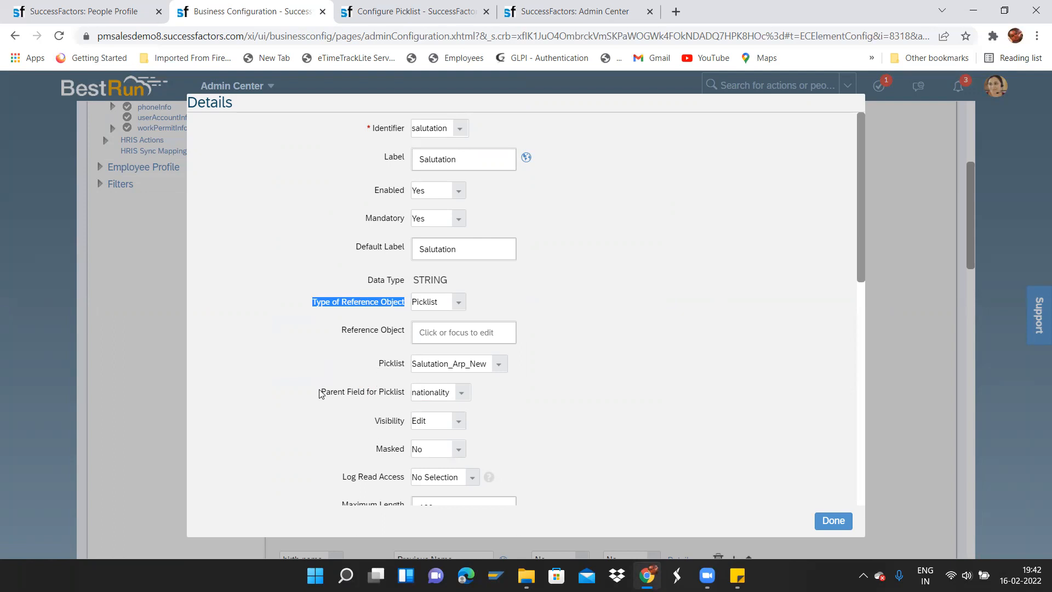
drag(317, 395, 404, 400)
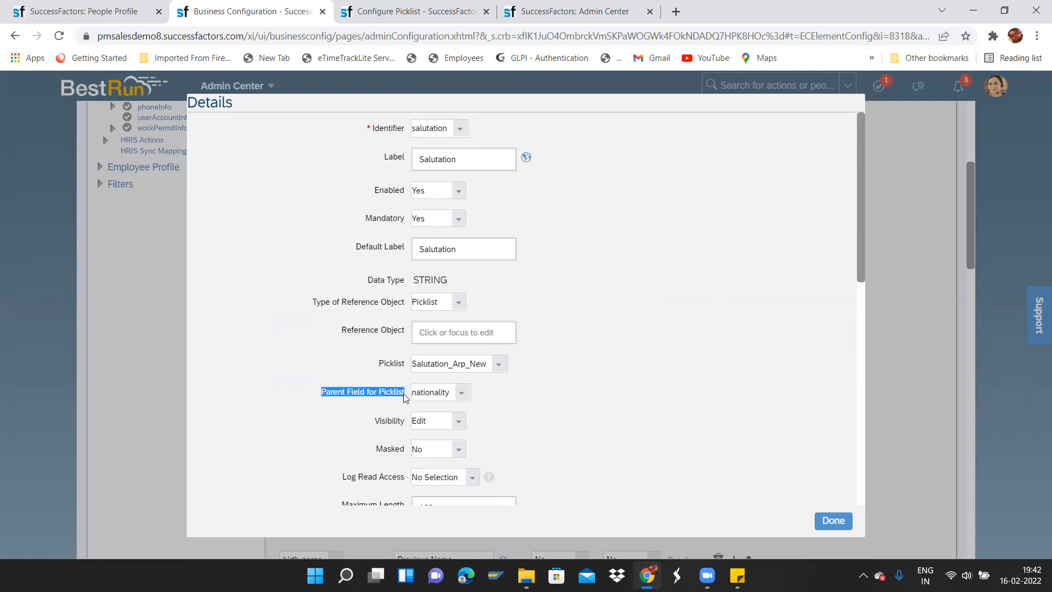
click(384, 397)
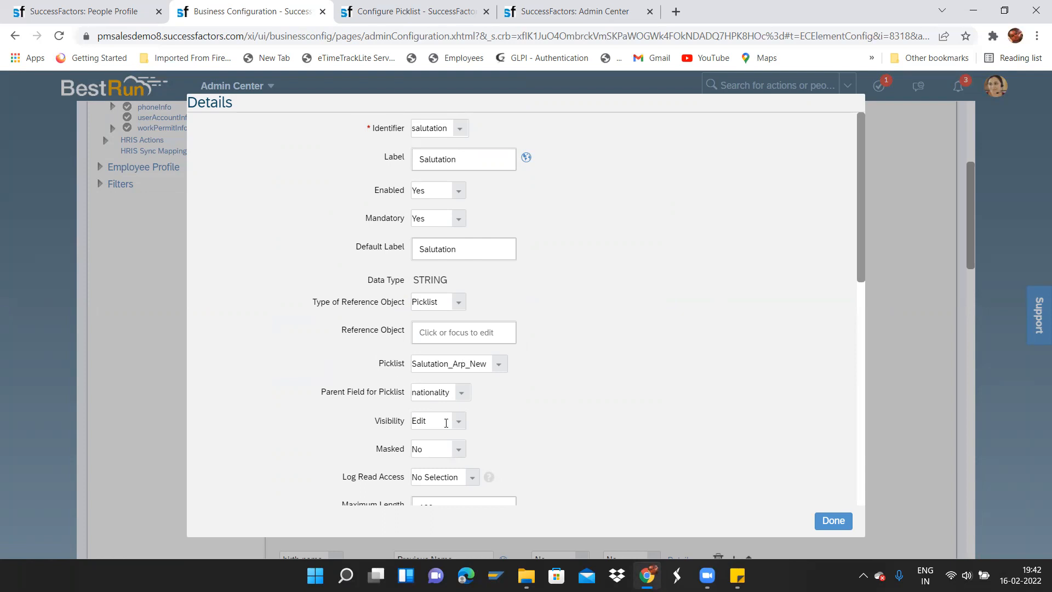
drag(320, 392, 365, 395)
click(442, 402)
click(562, 419)
Close the salutation details and save the personalInfo configuration, accepting the automatic change to the nationality field.
click(833, 519)
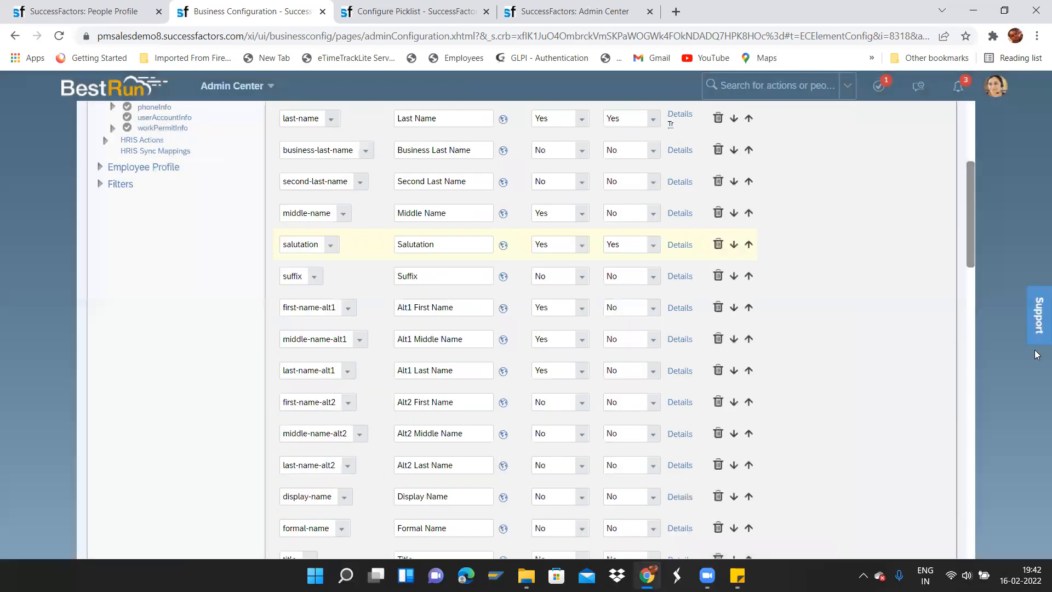
drag(969, 248, 935, 543)
click(927, 531)
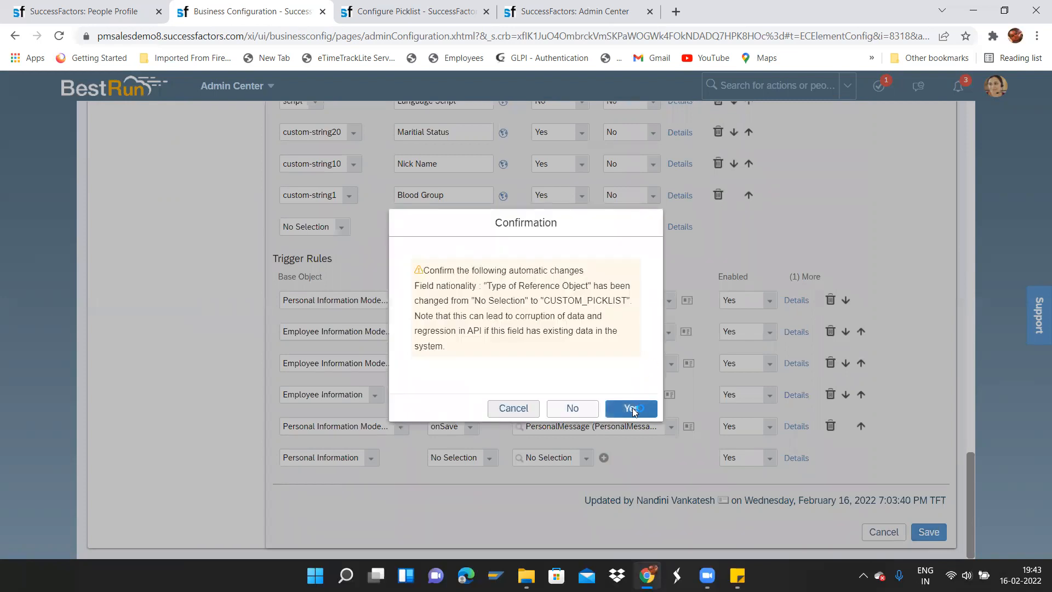
click(631, 408)
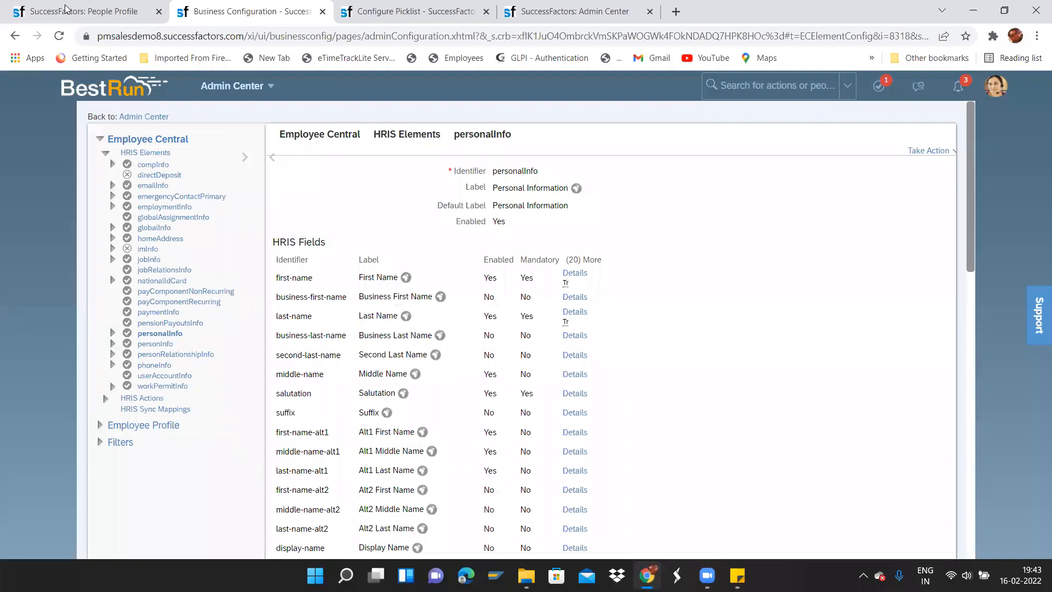
Open the employee profile's Personal Information for editing and check the Salutation options for the nationality India.
click(93, 6)
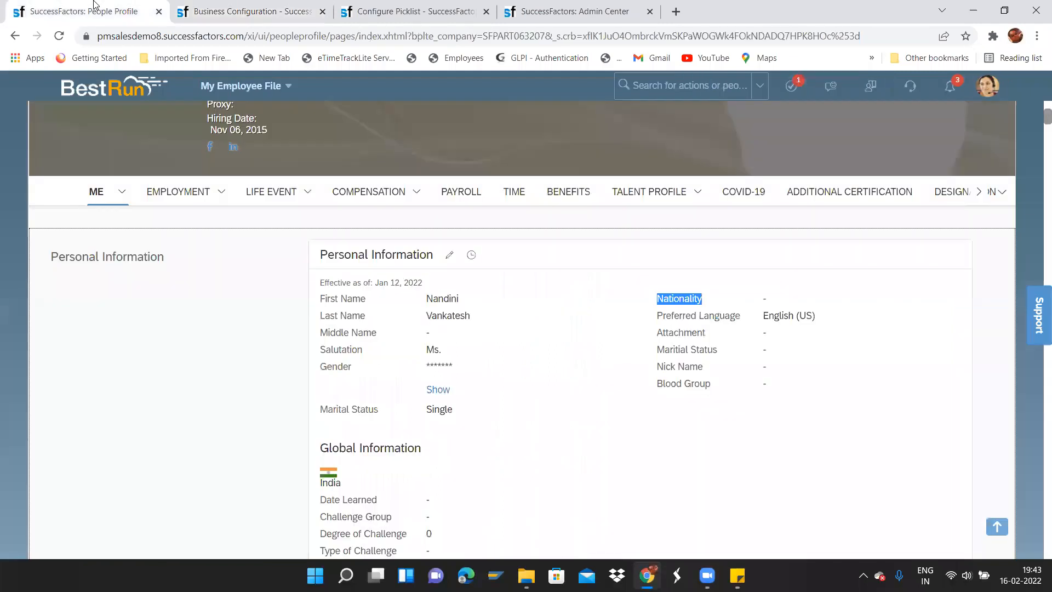
click(446, 258)
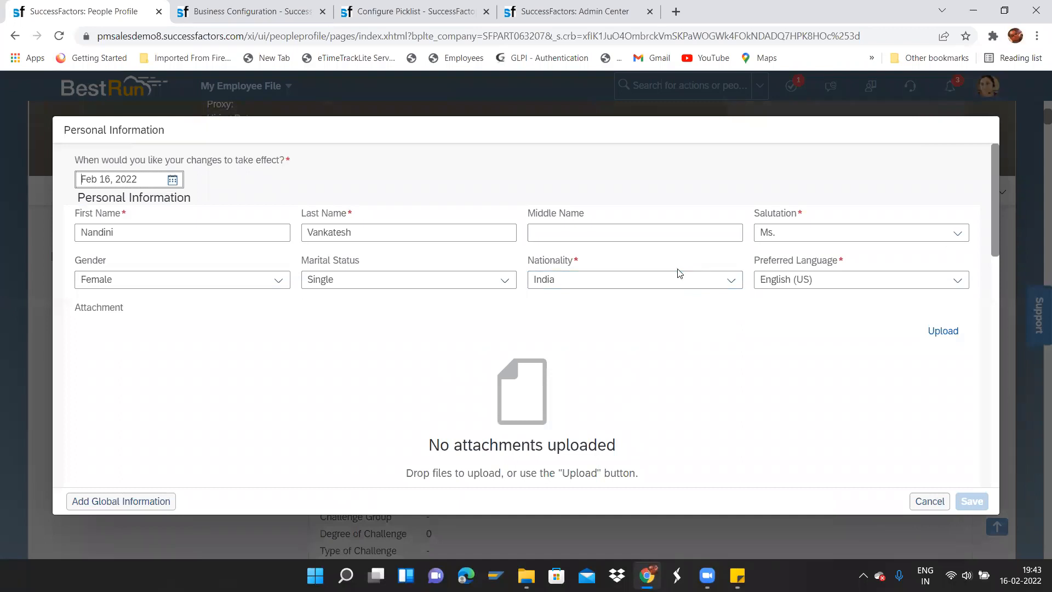
click(956, 234)
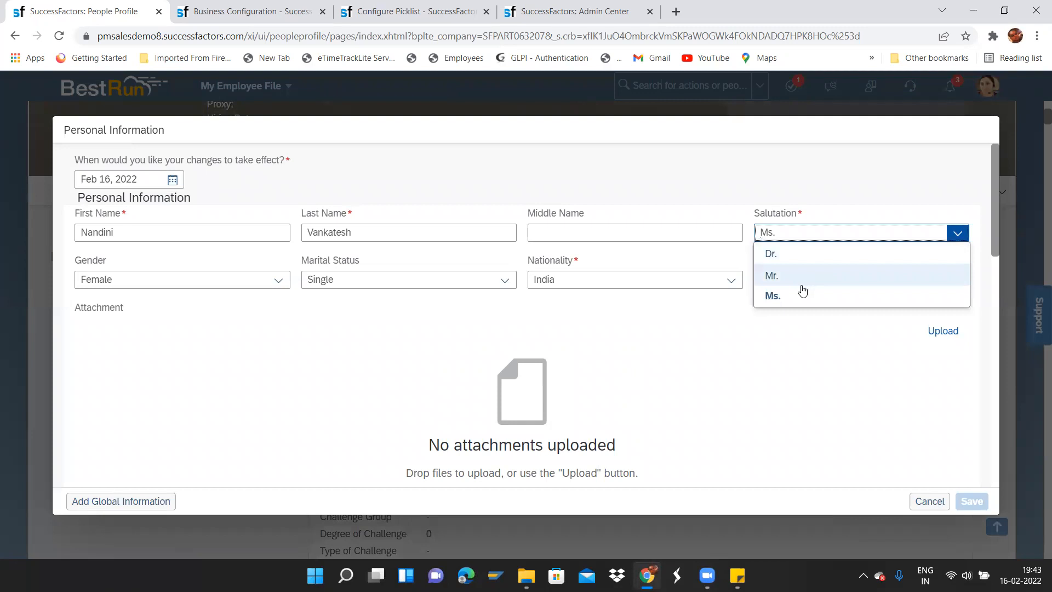
Set Nationality to United States and choose Mx. as the Salutation in the Personal Information form.
click(731, 282)
text(unite)
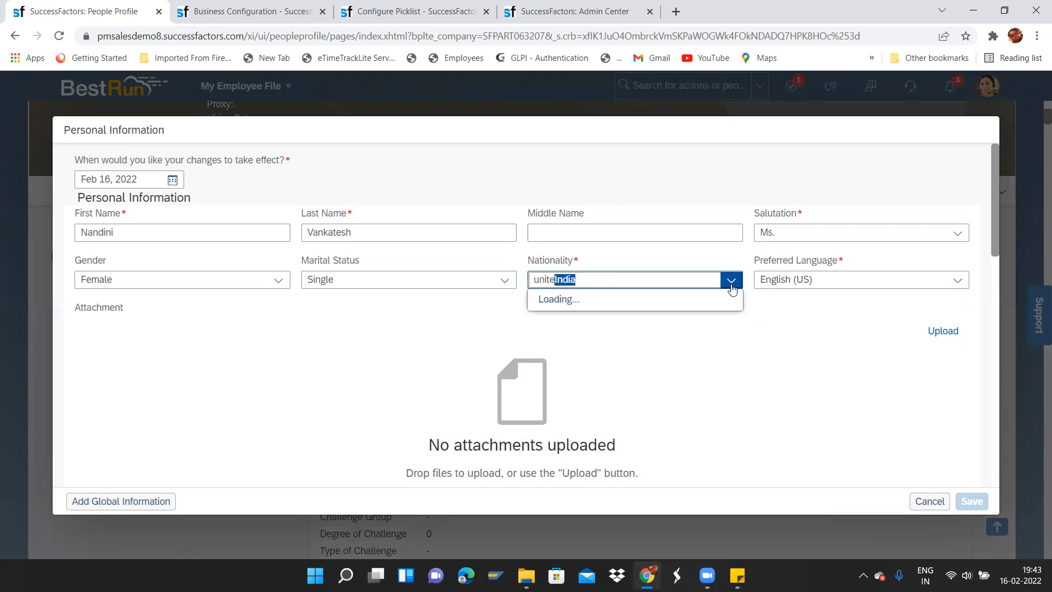
key(BackSpace)
key(shift+End)
key(Delete)
text(ed)
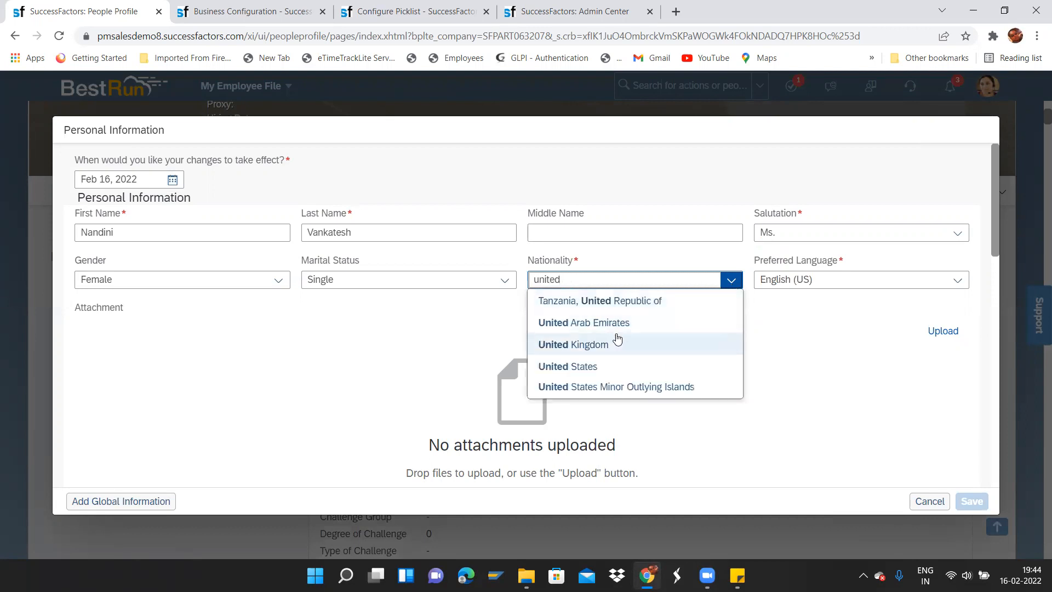
click(600, 366)
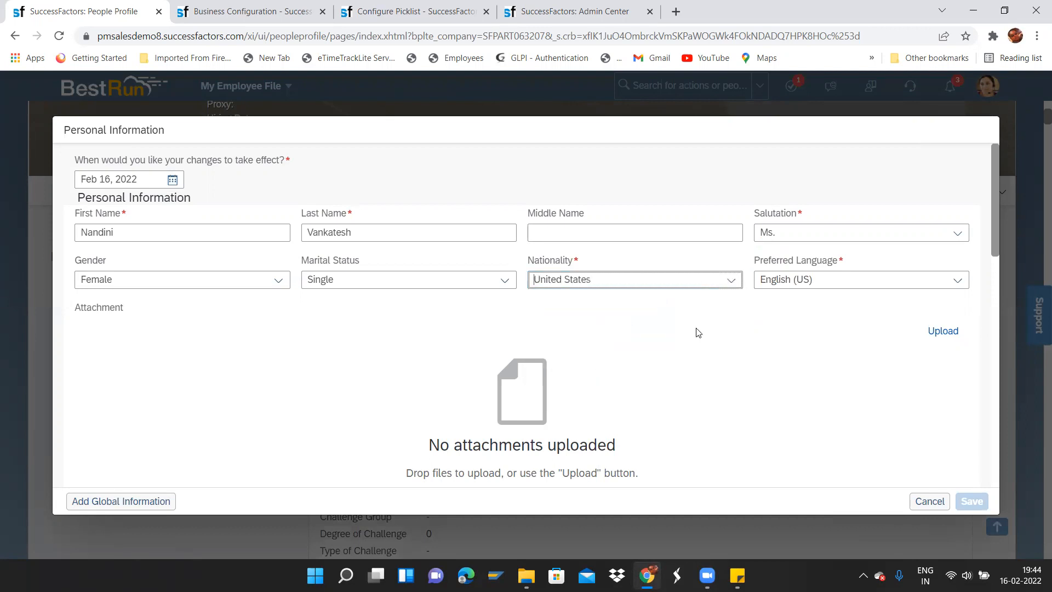
click(955, 235)
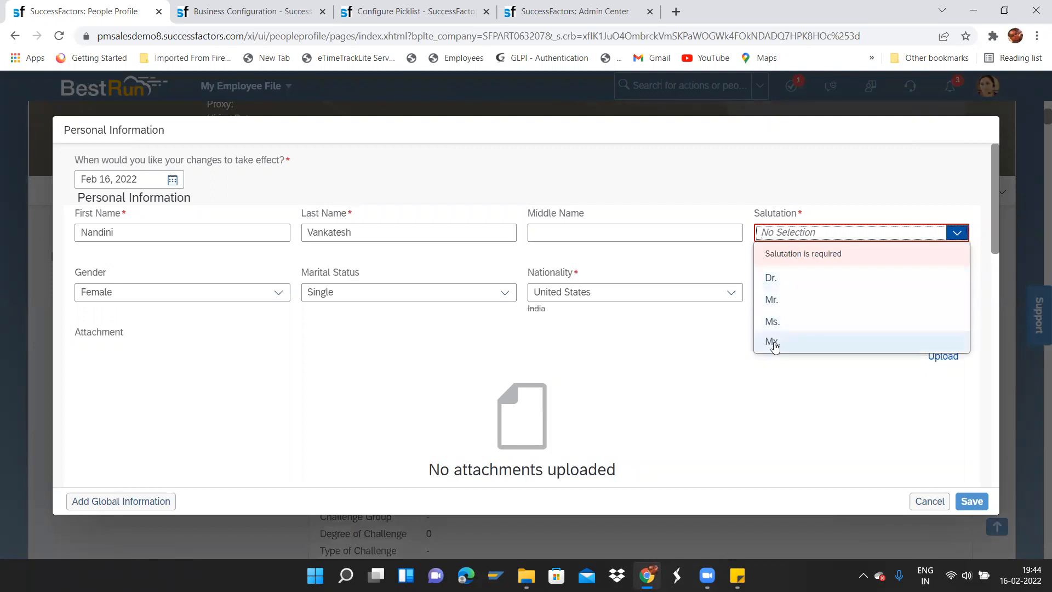
click(773, 343)
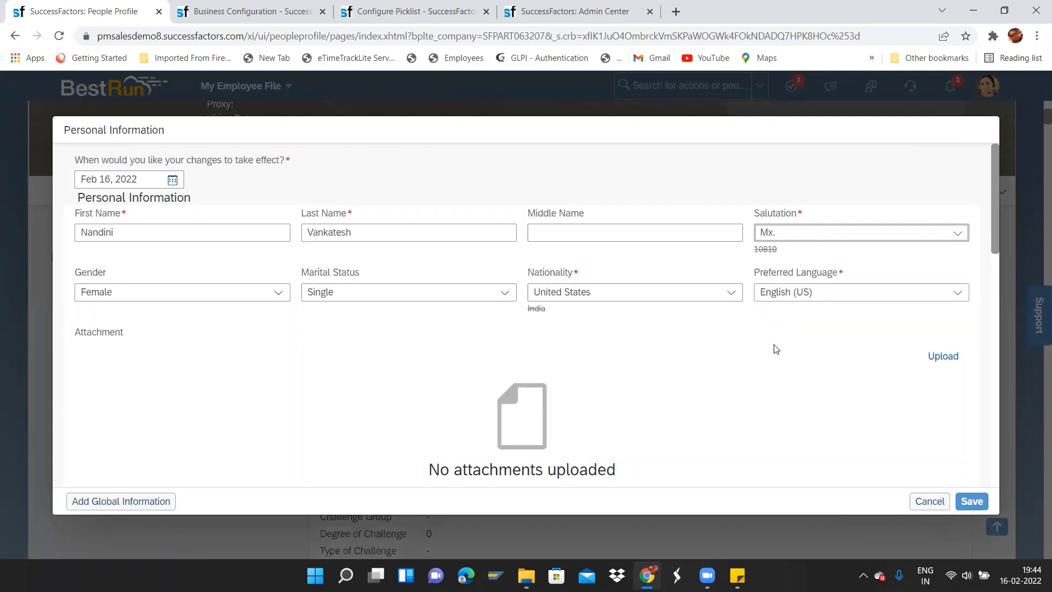
Change Nationality to Afghanistan and check which Salutation options are offered.
click(731, 294)
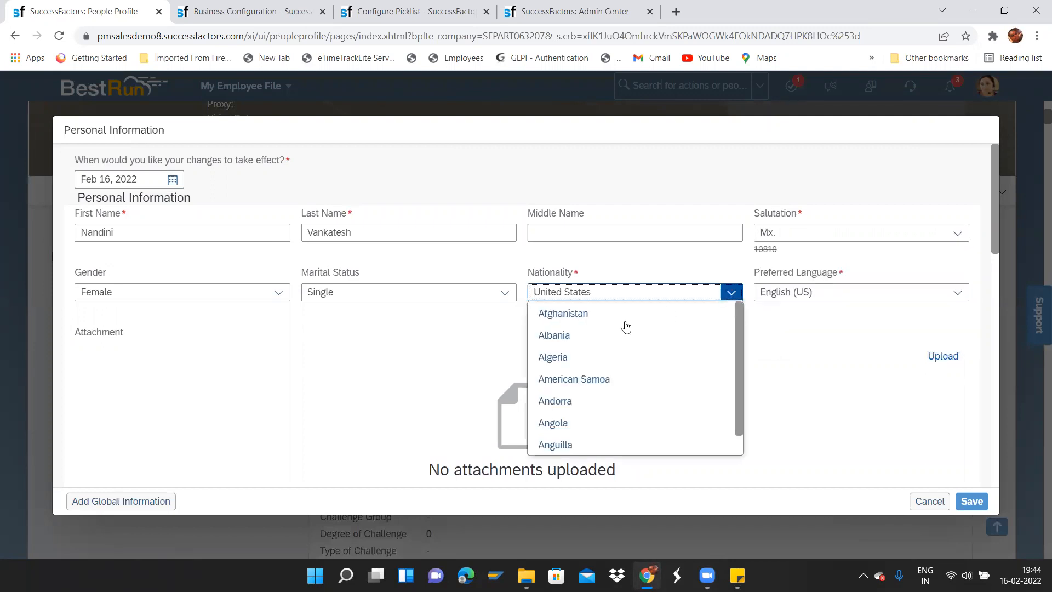
click(594, 321)
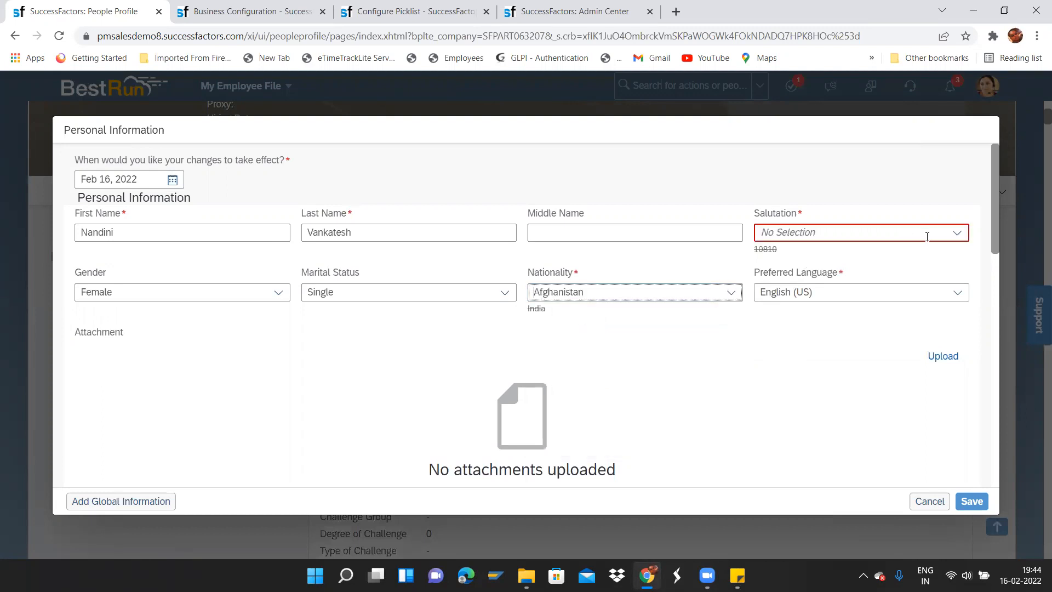
click(956, 232)
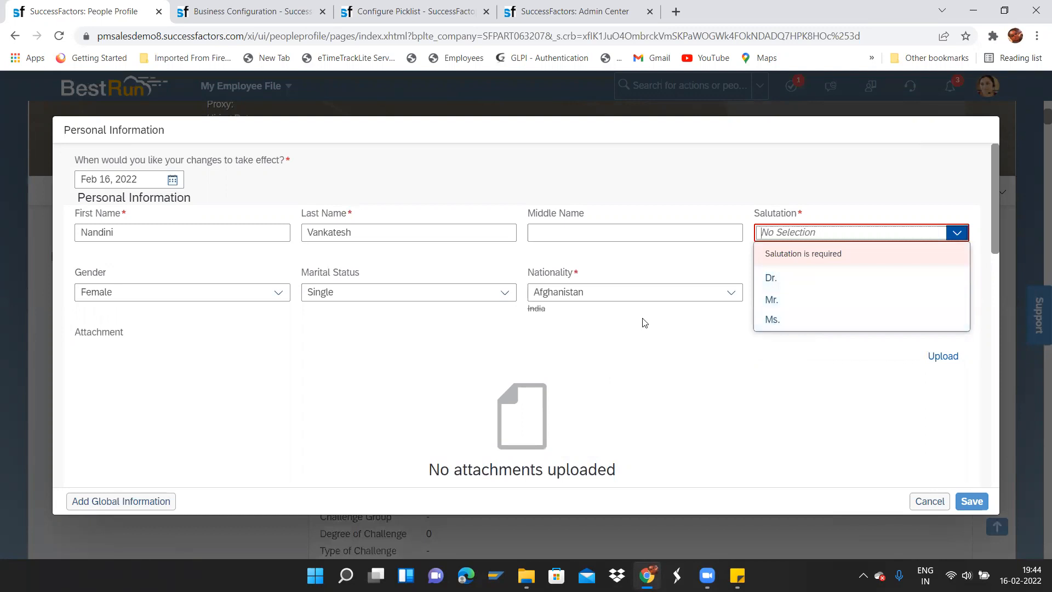
Clear the Nationality field and check the Salutation options offered without a nationality.
click(730, 292)
key(ctrl+a)
key(BackSpace)
click(844, 335)
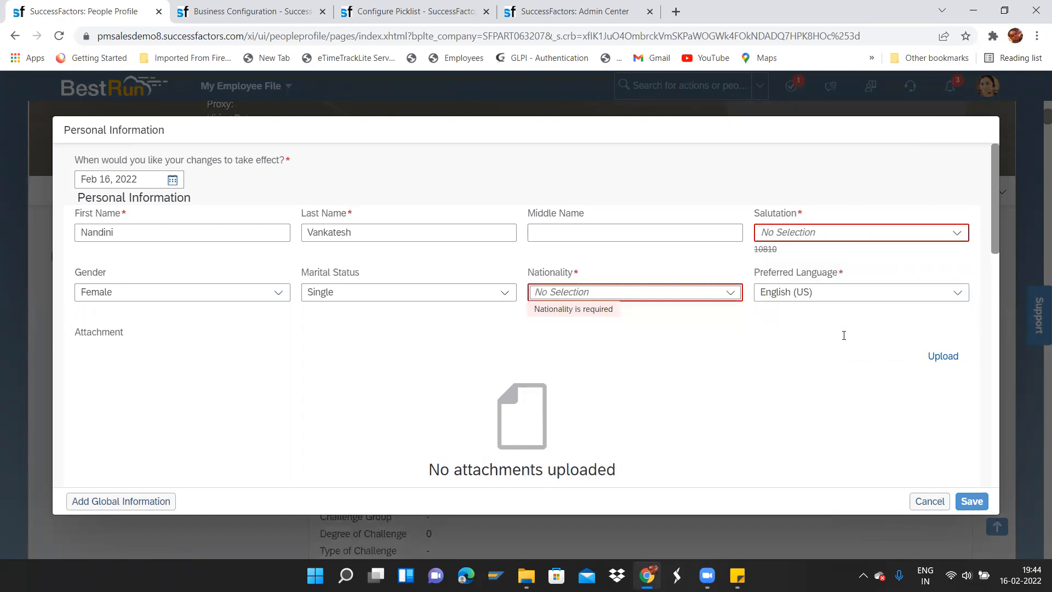
click(956, 233)
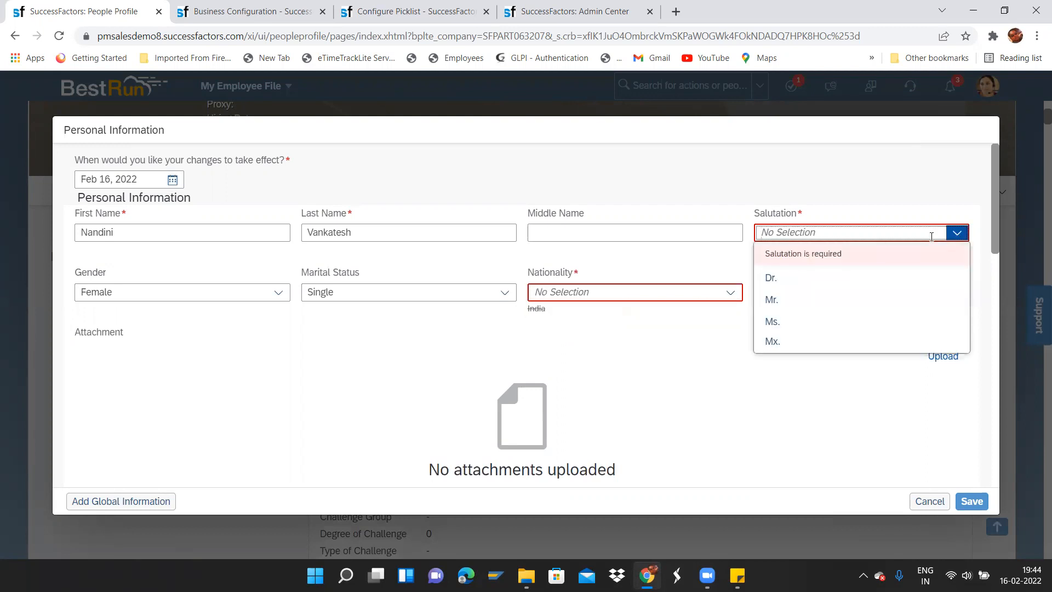
click(634, 350)
click(956, 232)
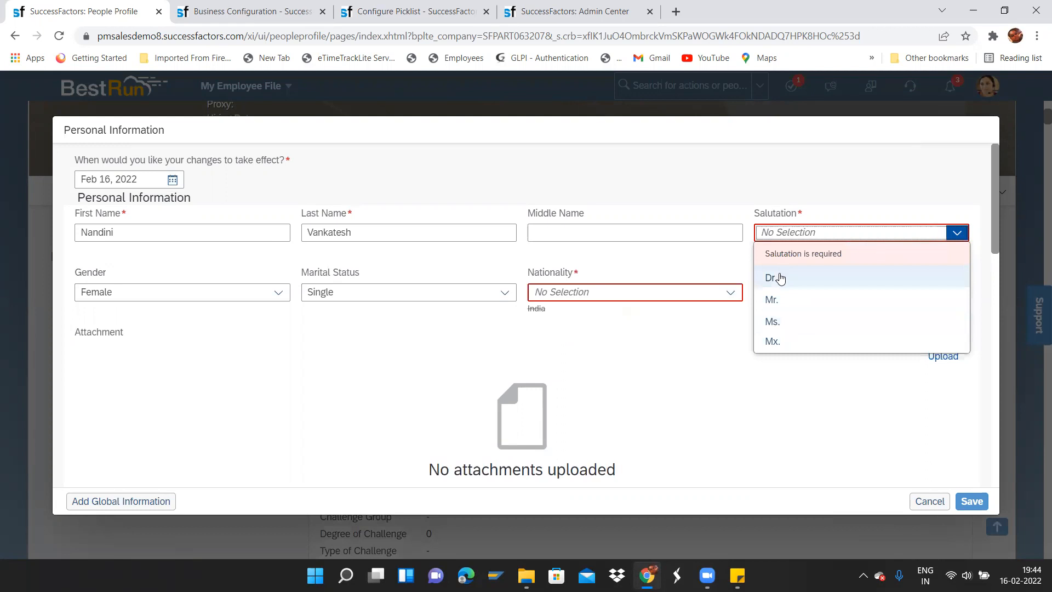
Check the Salutation options with Nationality set to United States and with it set to Algeria.
click(739, 295)
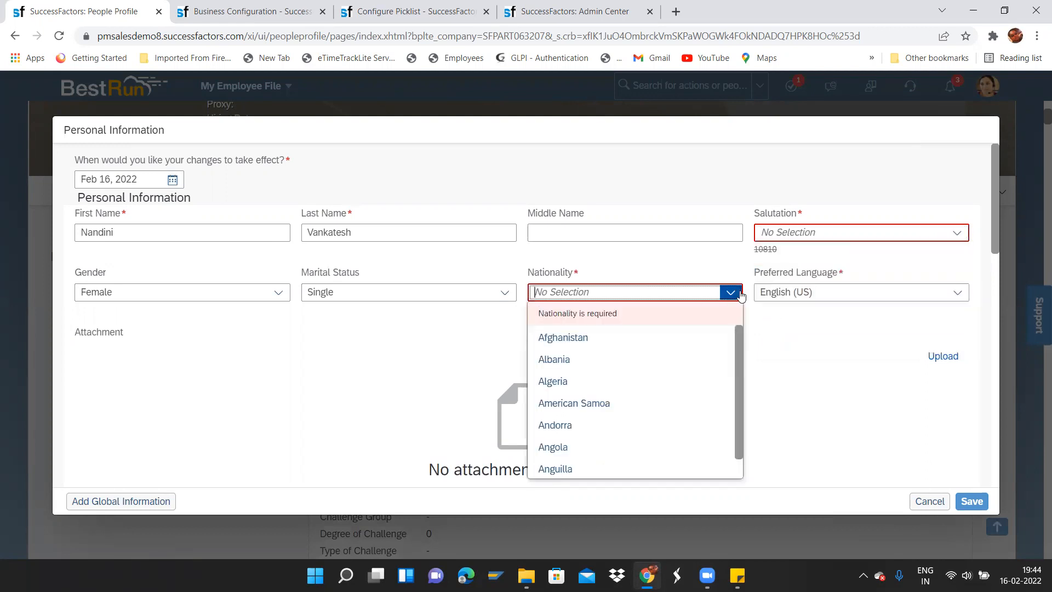
text(united)
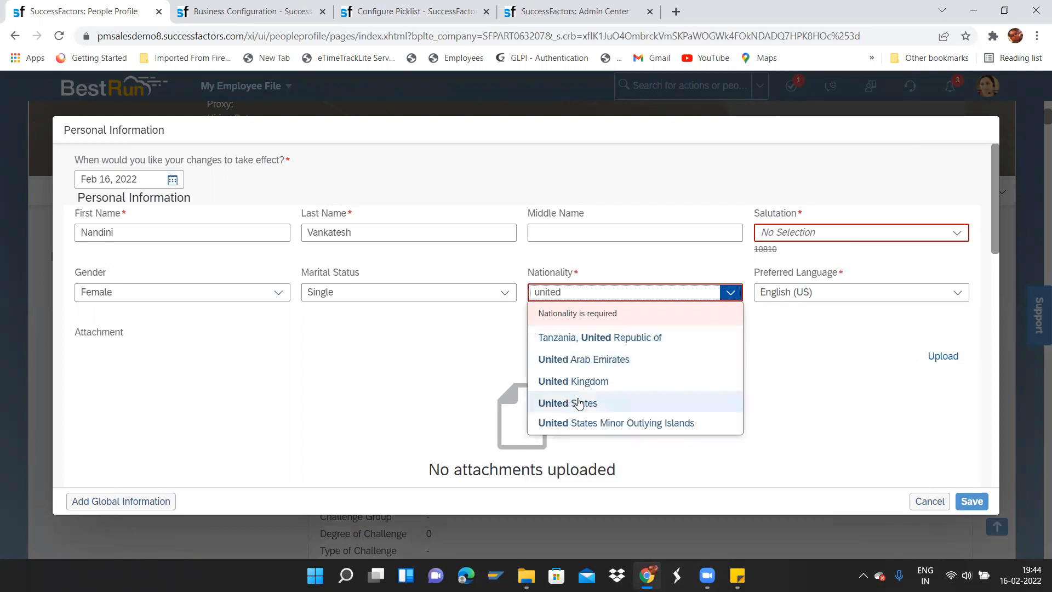
click(578, 403)
click(958, 234)
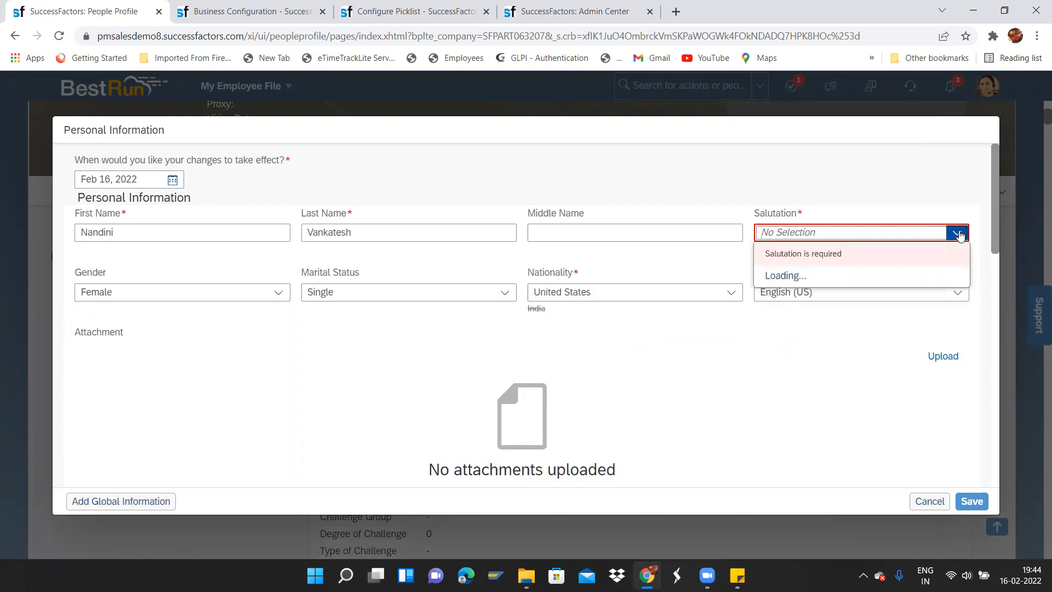
click(734, 297)
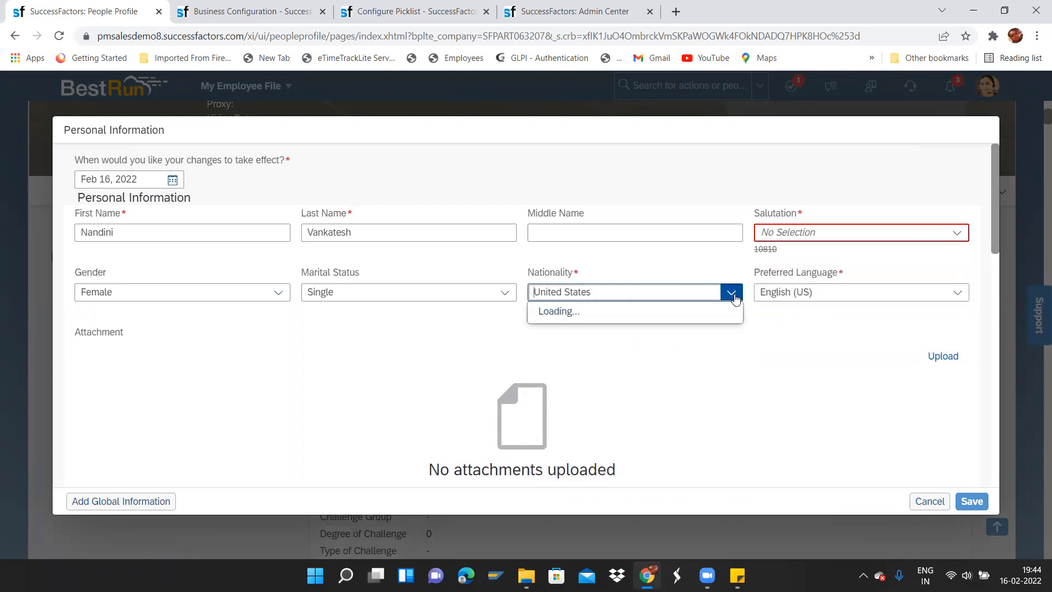
click(601, 360)
click(956, 234)
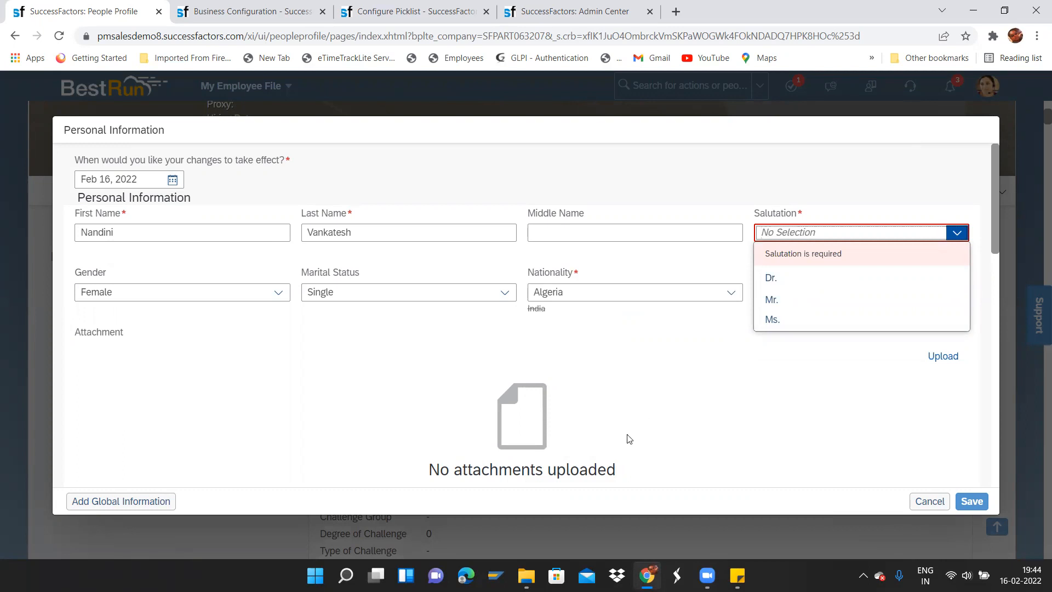
Change Nationality to United Kingdom and check the available Salutation options.
click(729, 299)
text(united)
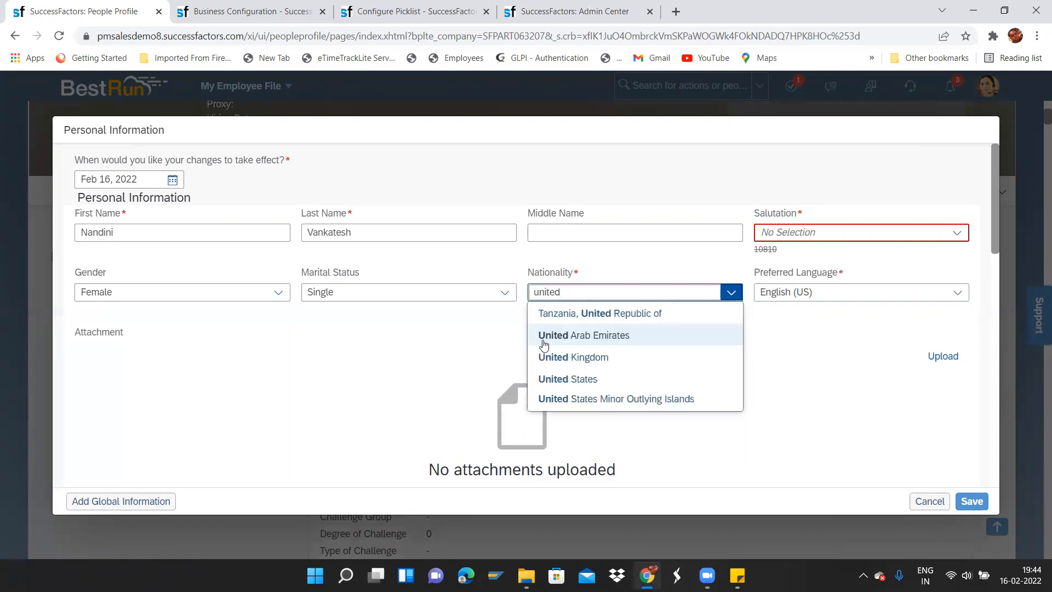
click(571, 363)
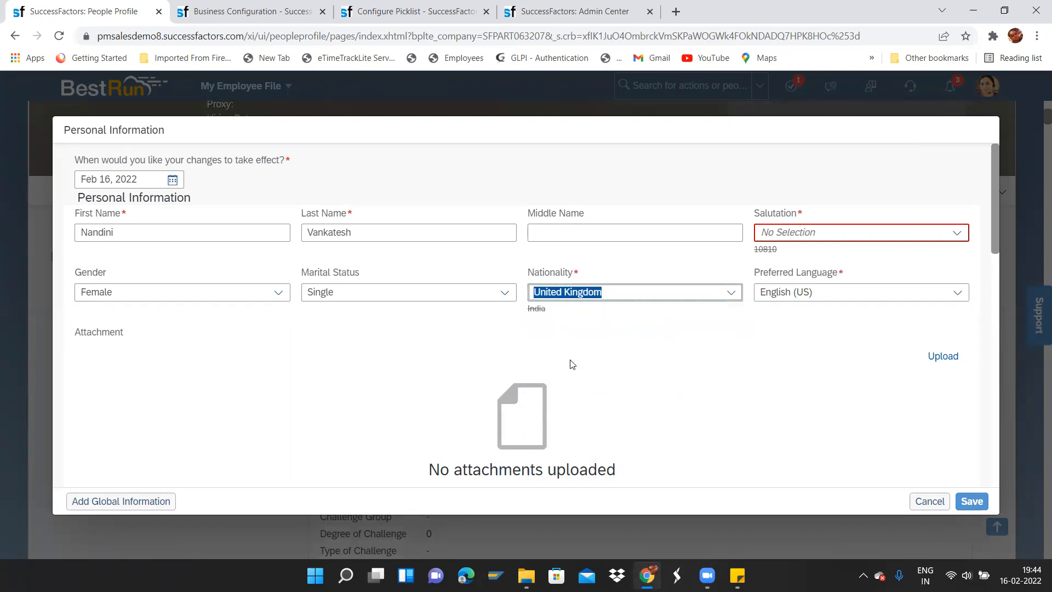
click(957, 232)
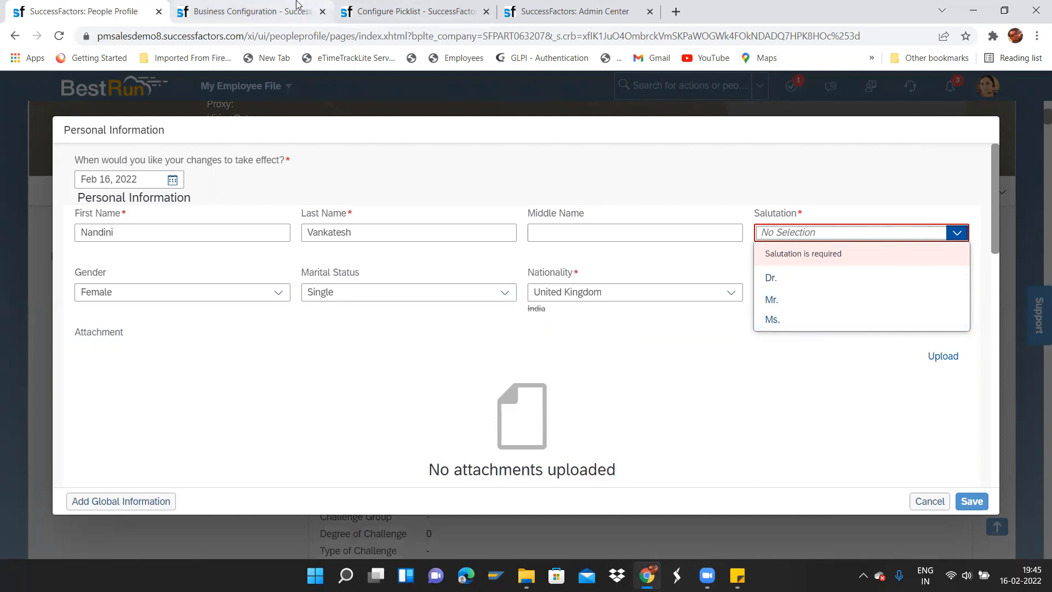
Examine the Mx. value's parent picklist value in the Salutation_Arp_New picklist and leave it without saving.
click(393, 15)
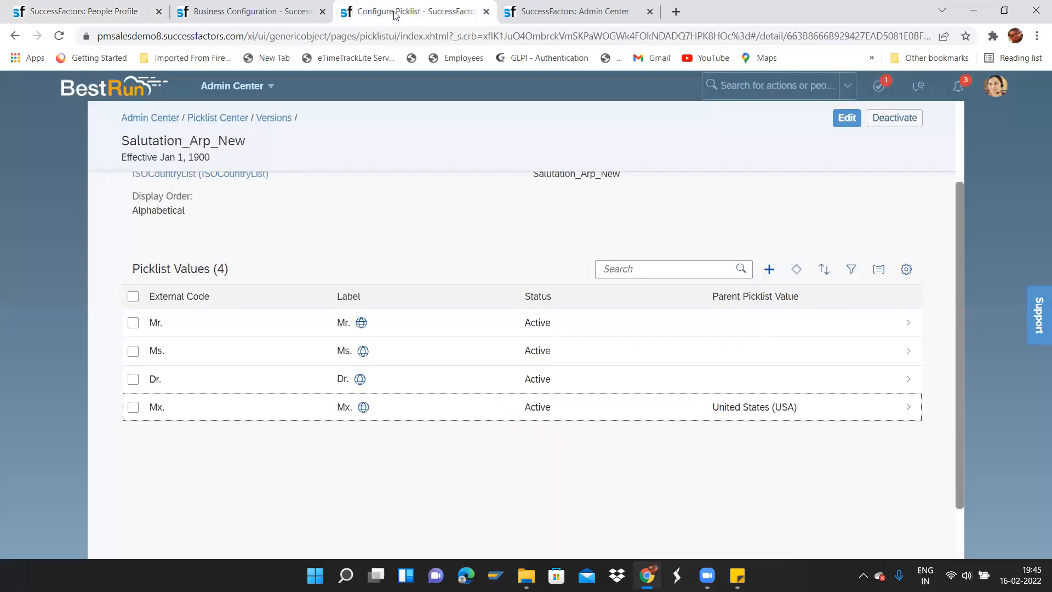
click(277, 10)
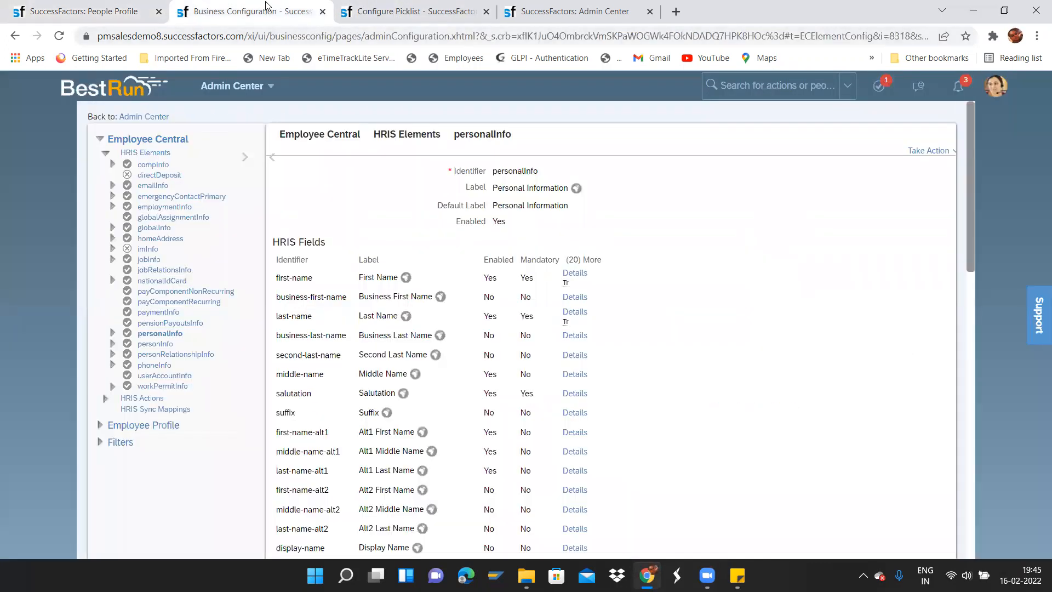
click(412, 14)
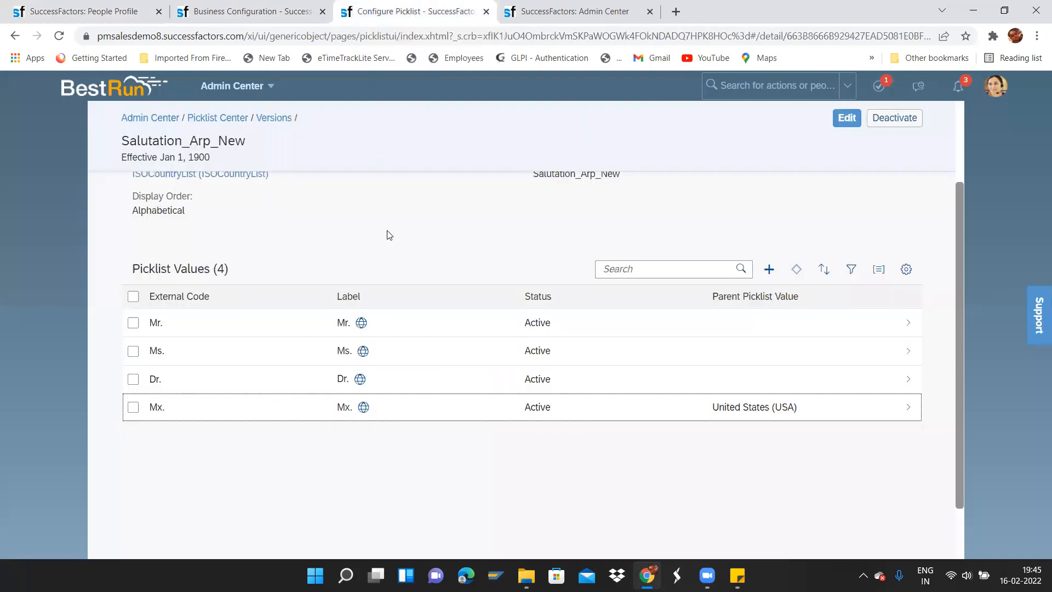
click(448, 408)
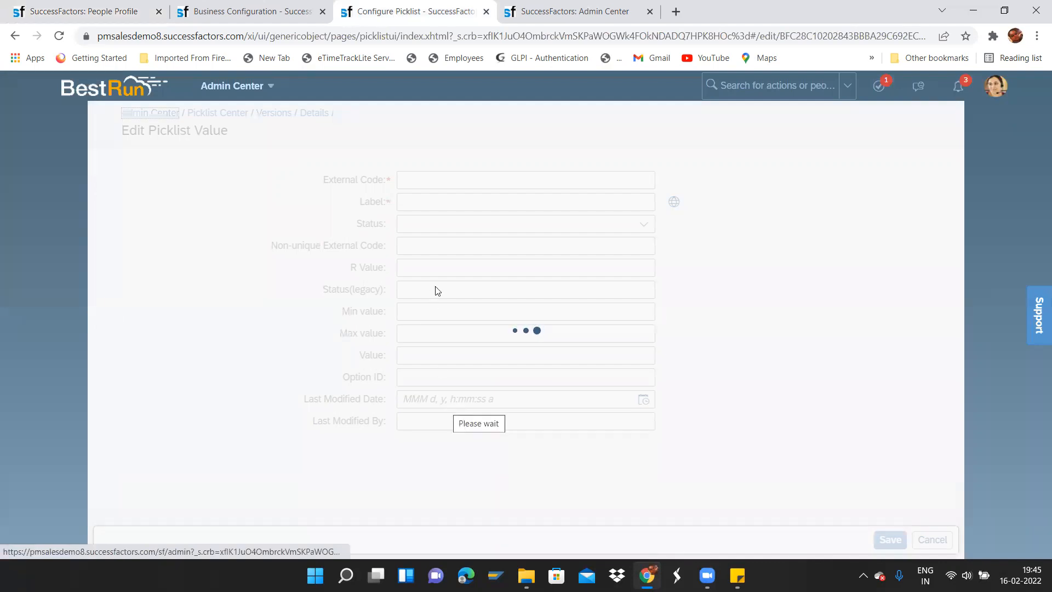
click(643, 225)
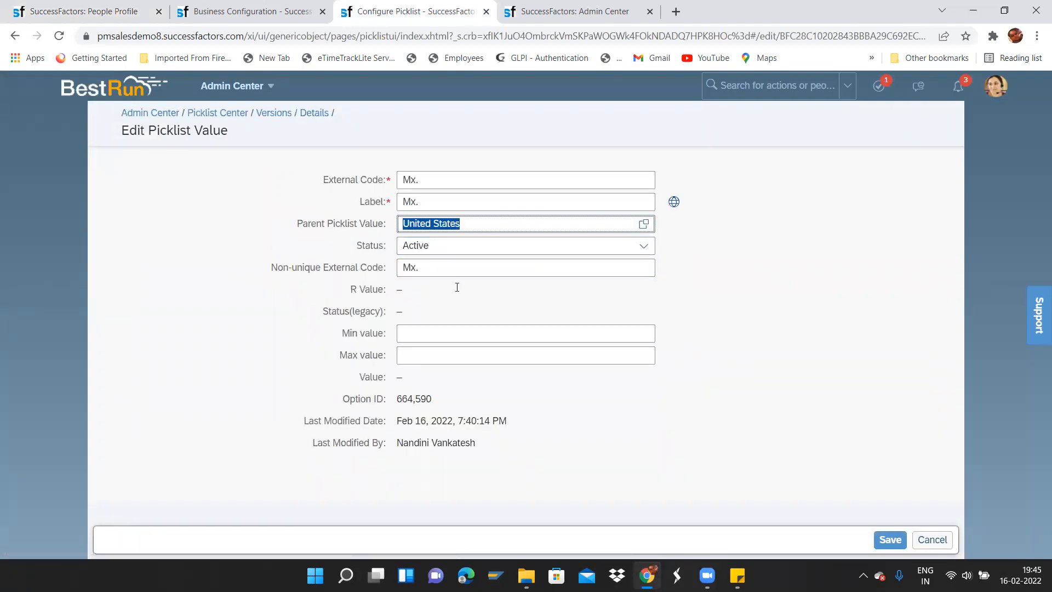
click(932, 539)
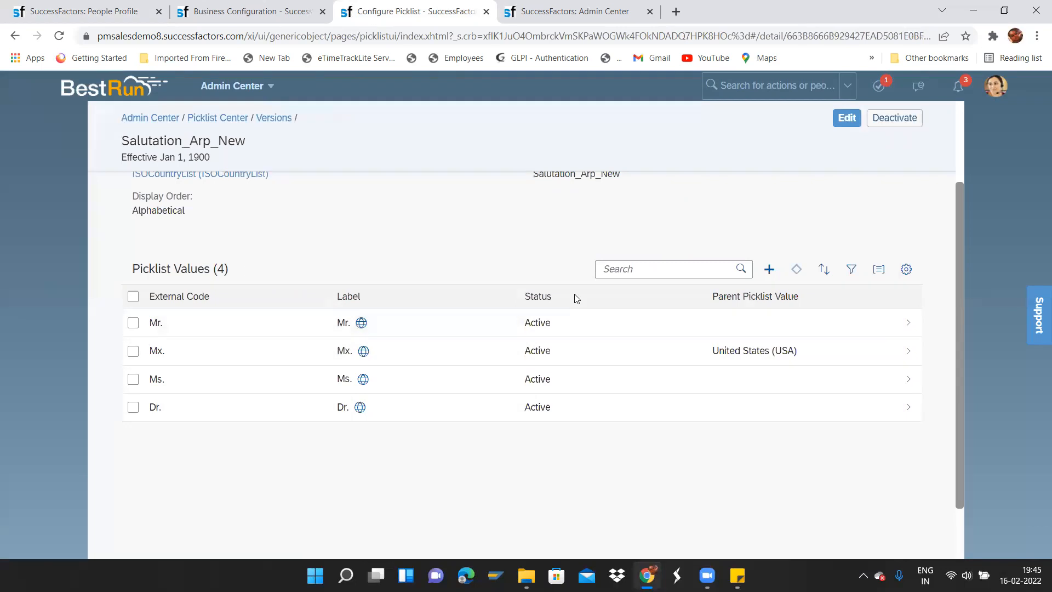
Create a picklist value in Salutation_Arp_New with external code Mx2, label Mx. and United Kingdom as the parent picklist value.
click(769, 269)
click(522, 176)
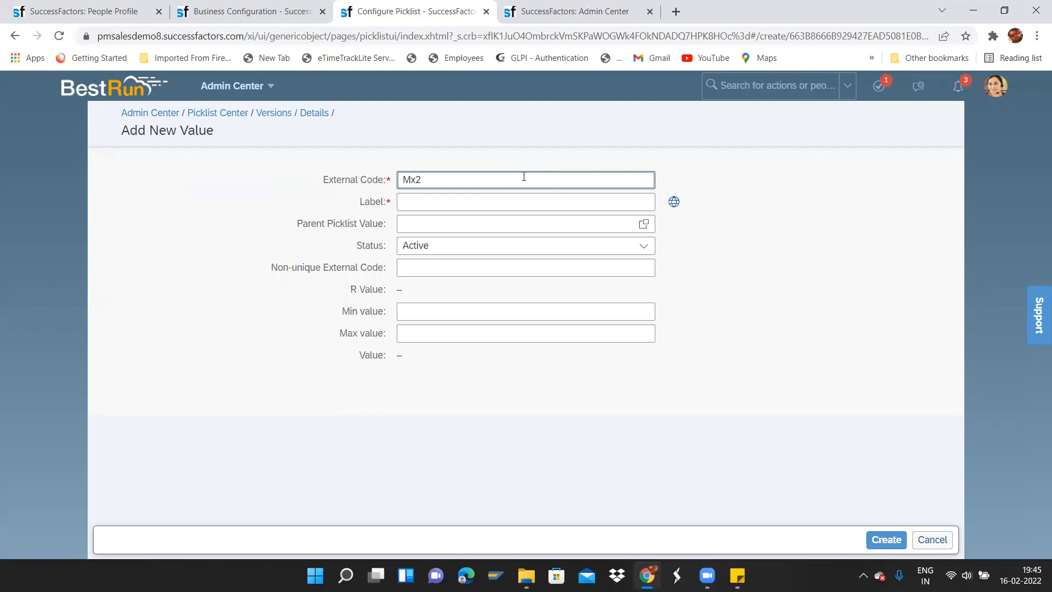
click(504, 198)
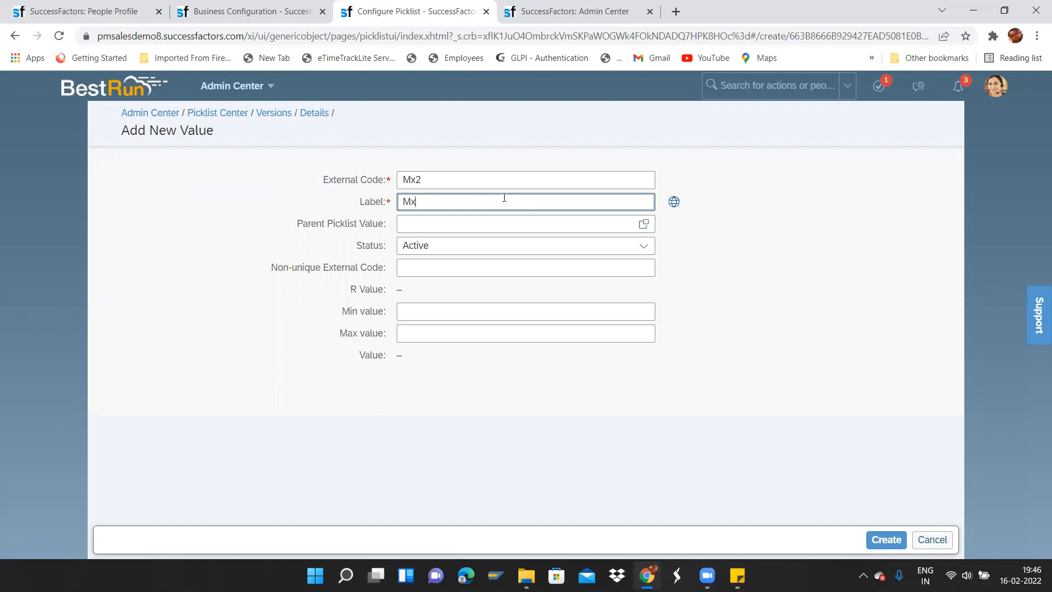
click(461, 223)
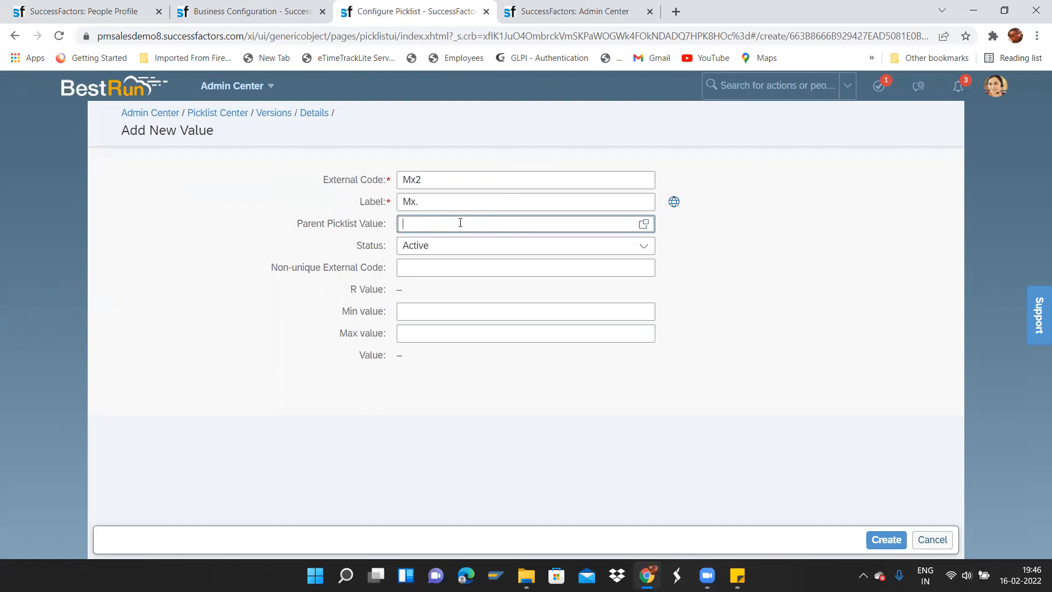
click(645, 224)
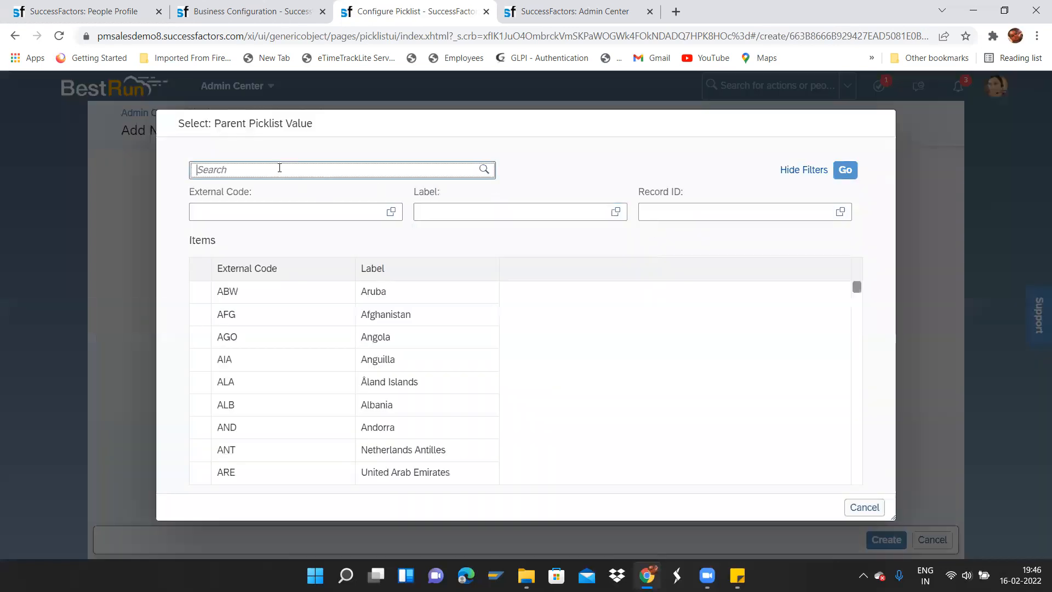
text(unite)
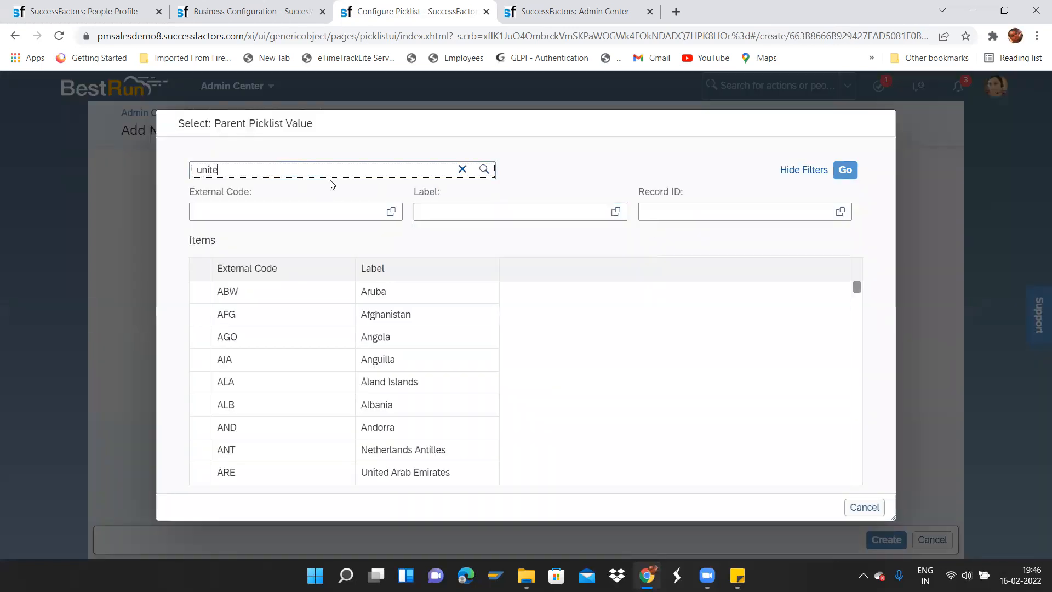
text(d king)
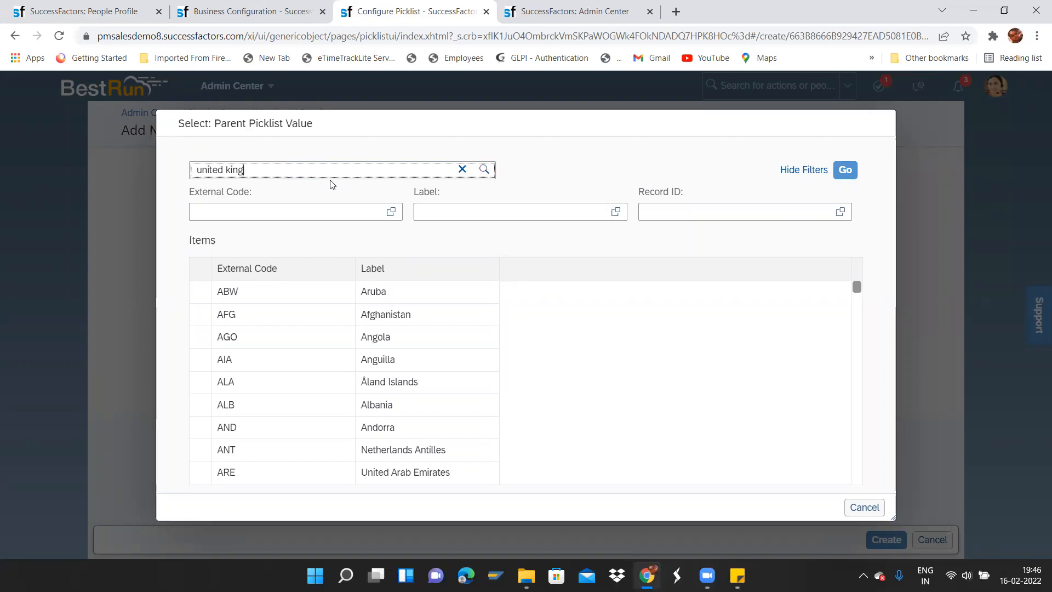
click(255, 314)
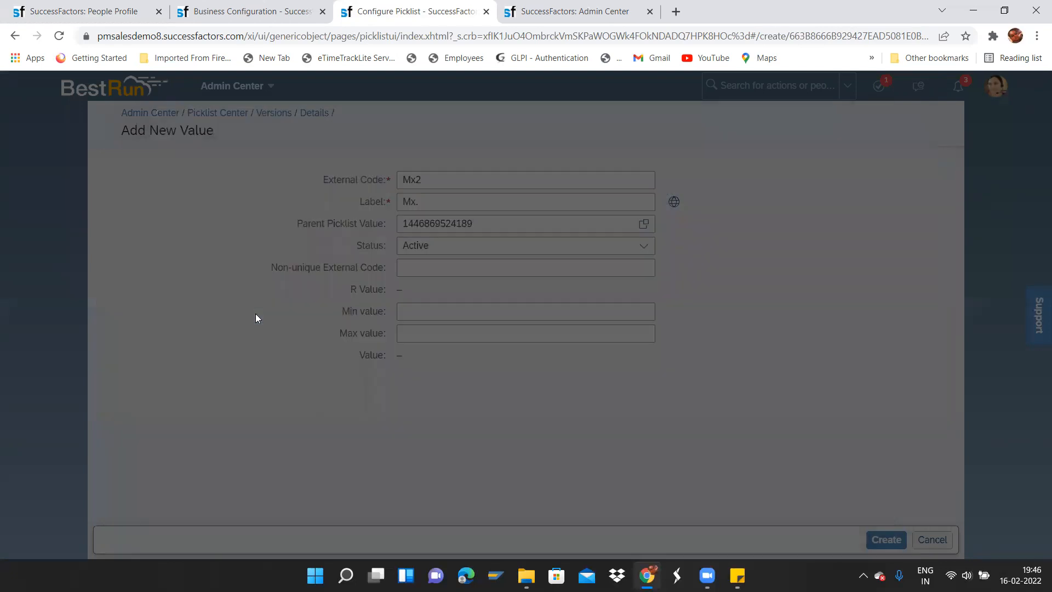
click(886, 539)
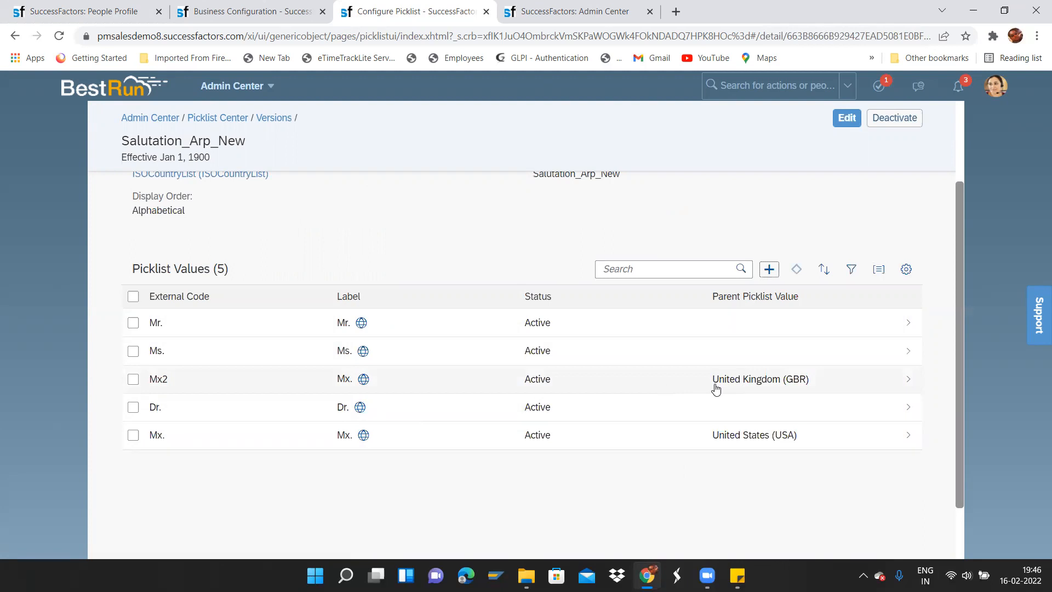
Return to the People Profile page and discard the unsaved Personal Information changes.
click(230, 10)
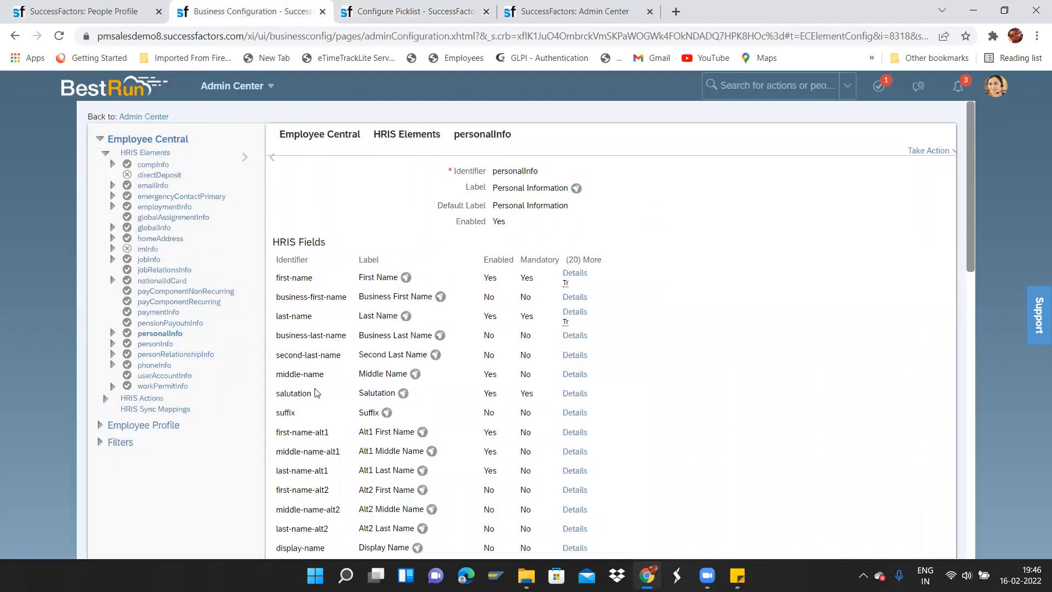
click(60, 8)
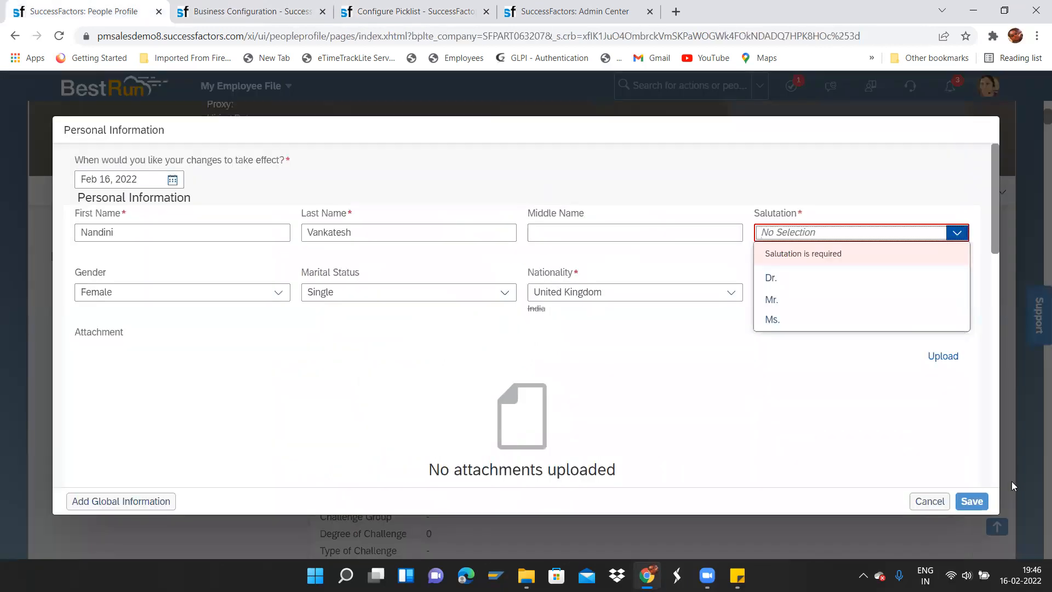
click(929, 500)
click(562, 348)
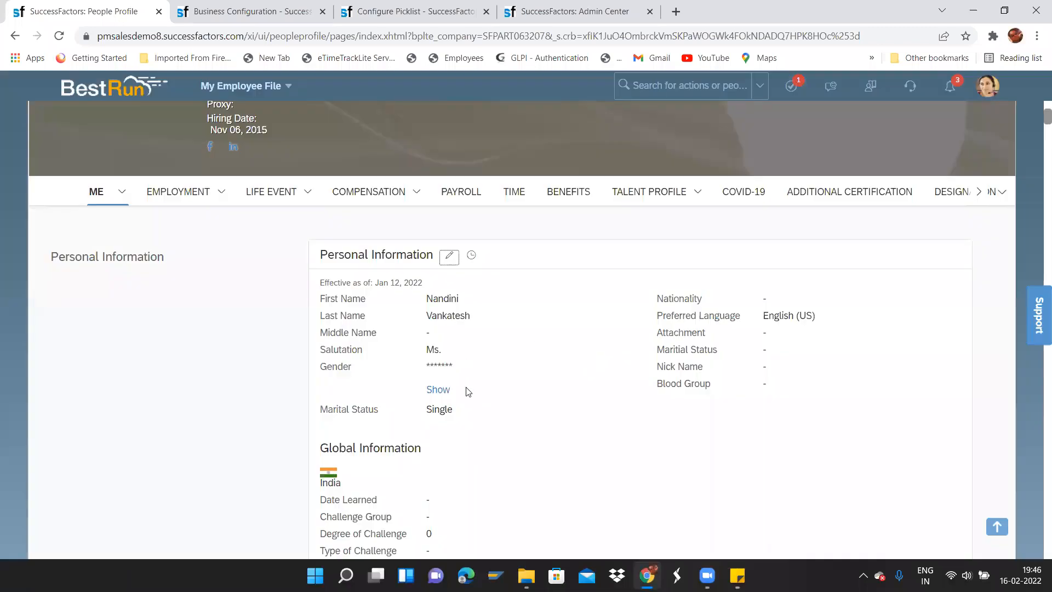
Reopen Personal Information for editing and check the Salutation options offered for the Indian nationality.
click(450, 256)
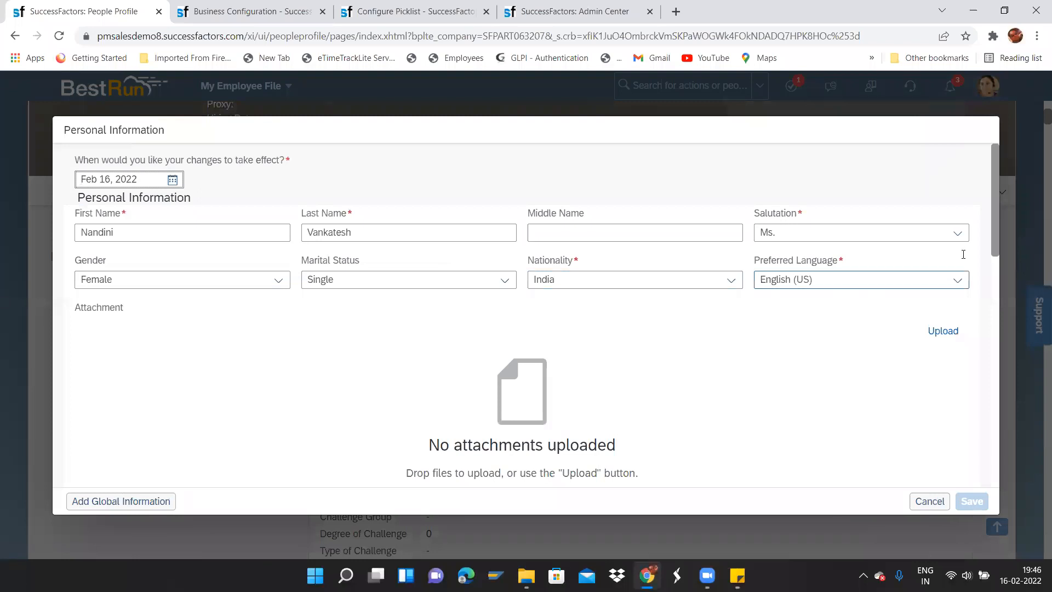
click(959, 236)
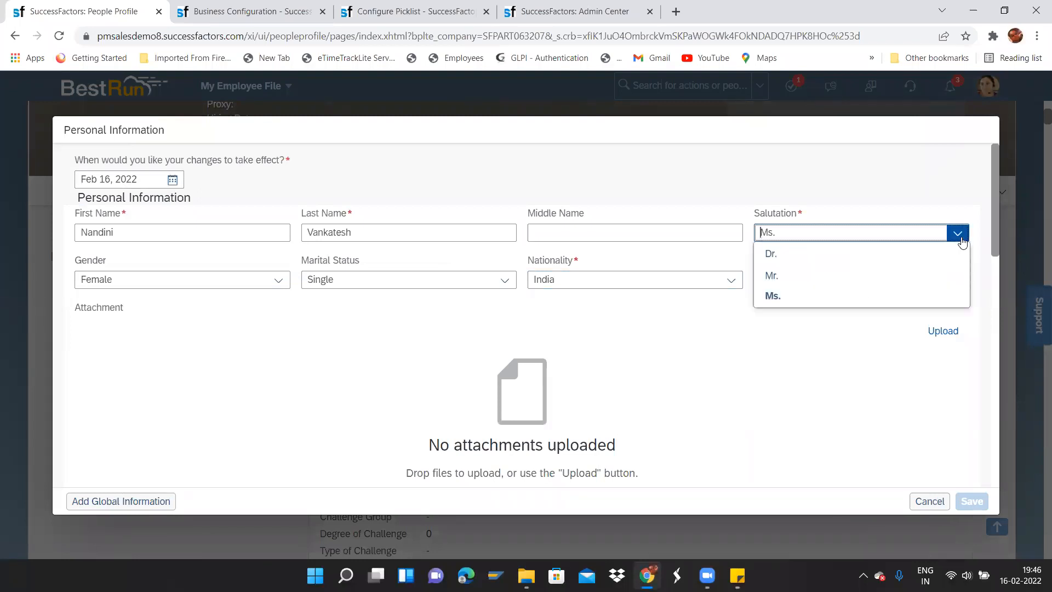
click(684, 322)
Set Nationality to United States and check the available Salutation options.
click(731, 279)
text(united)
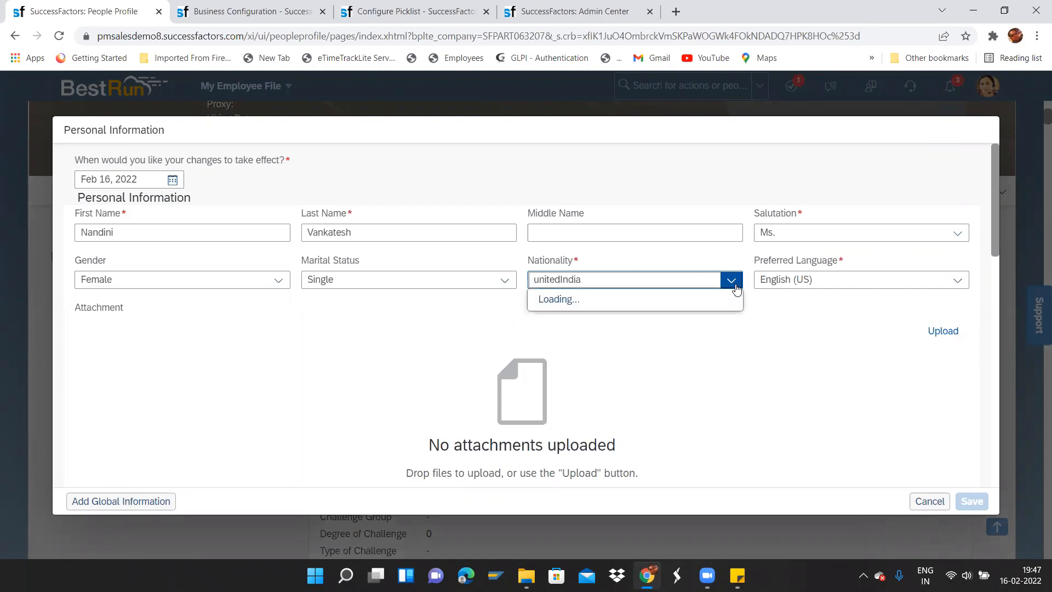
key(shift+End)
key(Delete)
click(581, 366)
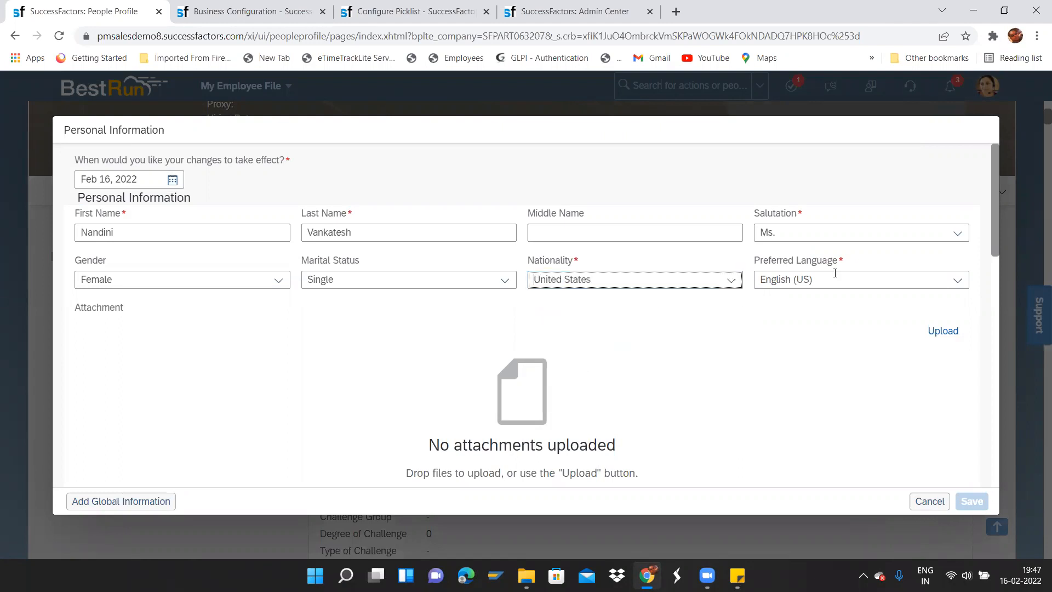
click(958, 234)
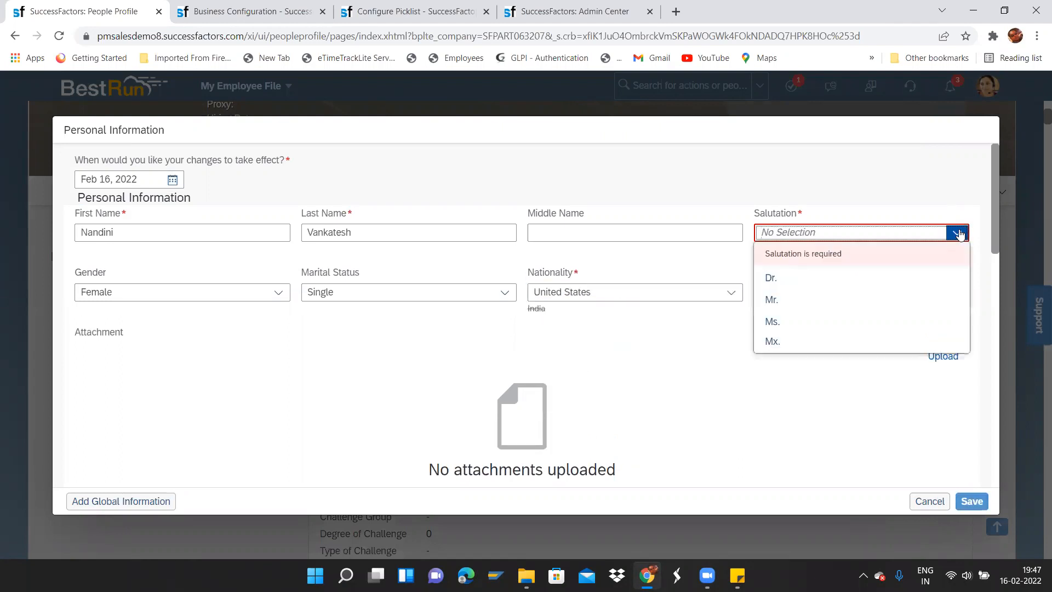
Switch Nationality to United Kingdom and check whether Salutation offers the added Mx. value.
click(731, 294)
key(BackSpace)
text(uni)
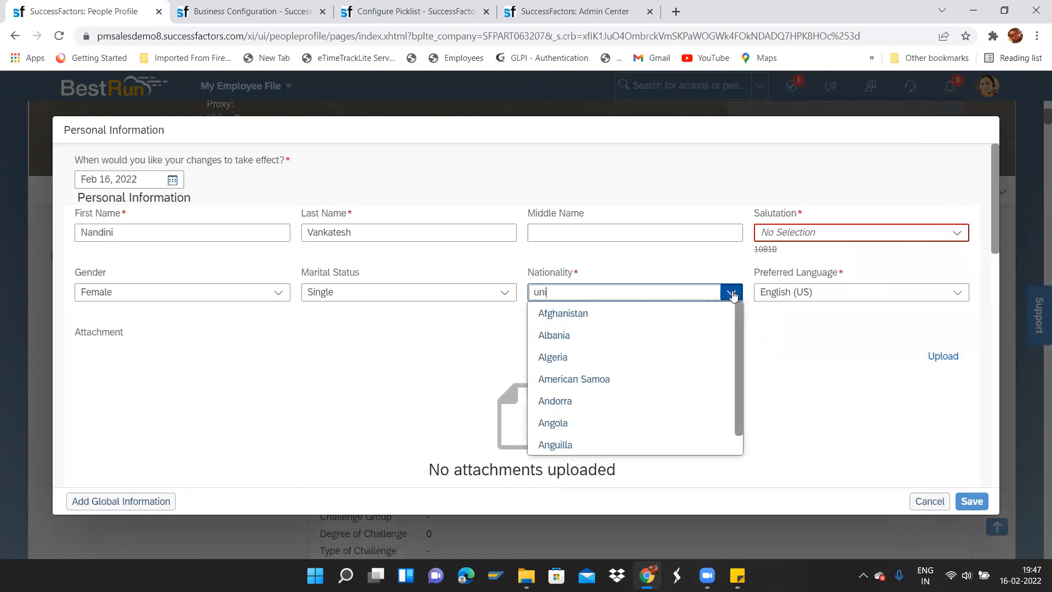
text(ted kin)
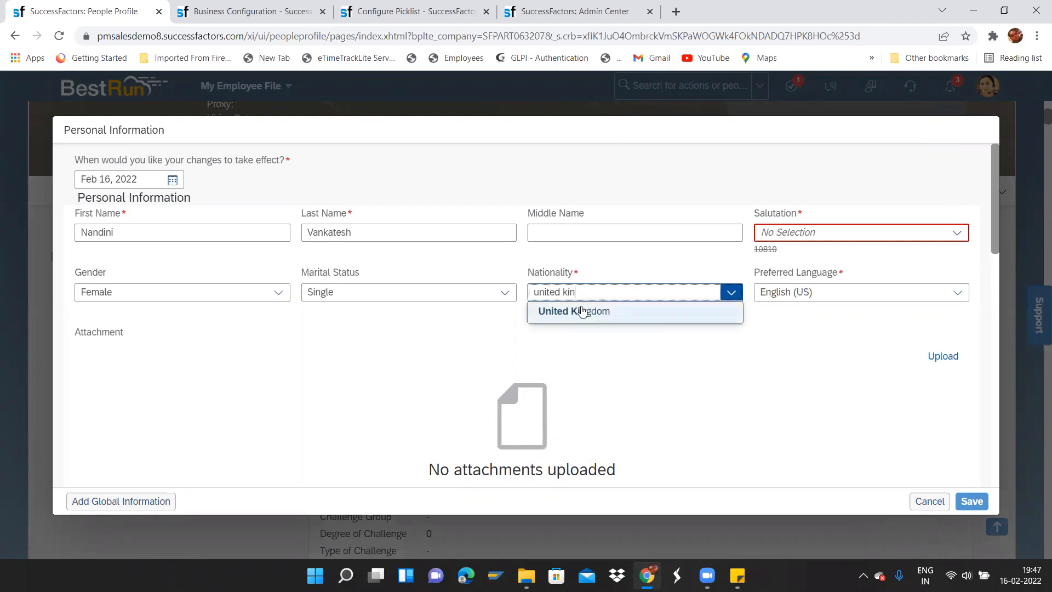
click(582, 312)
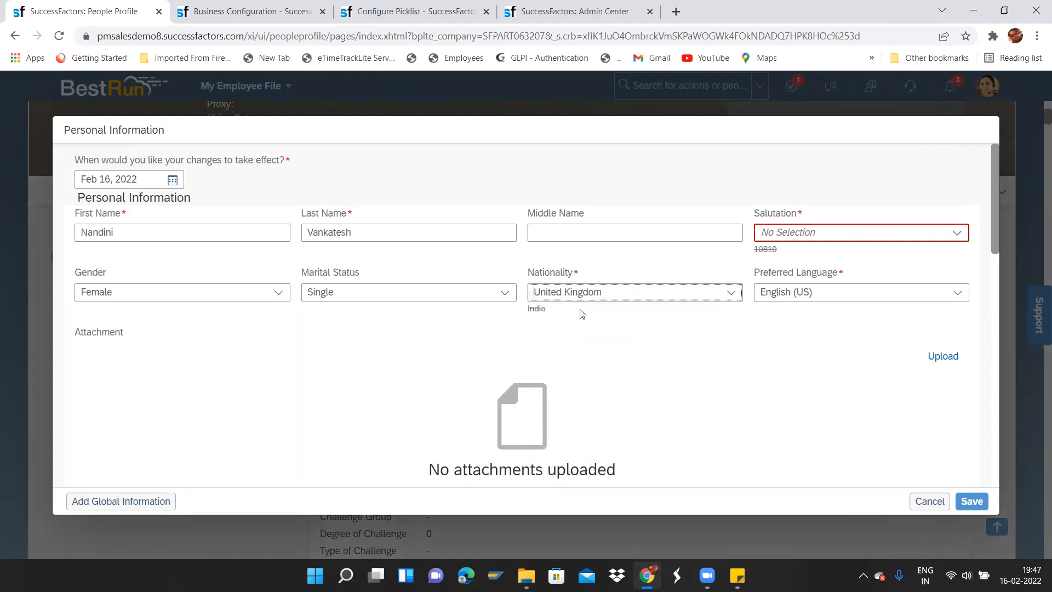
click(966, 237)
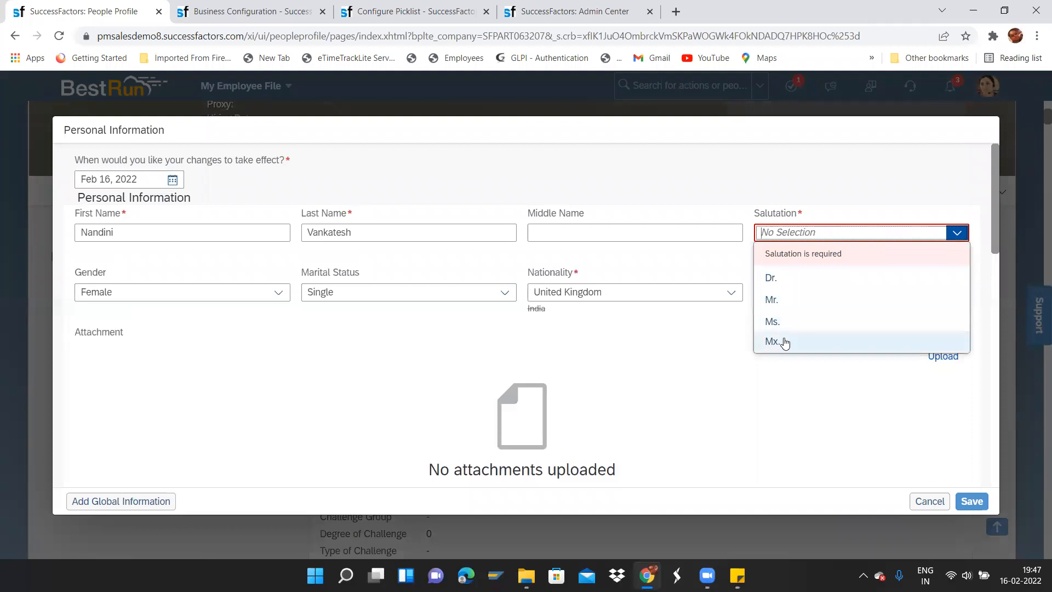
Set Nationality to Afghanistan and check the Salutation options offered for it.
click(730, 292)
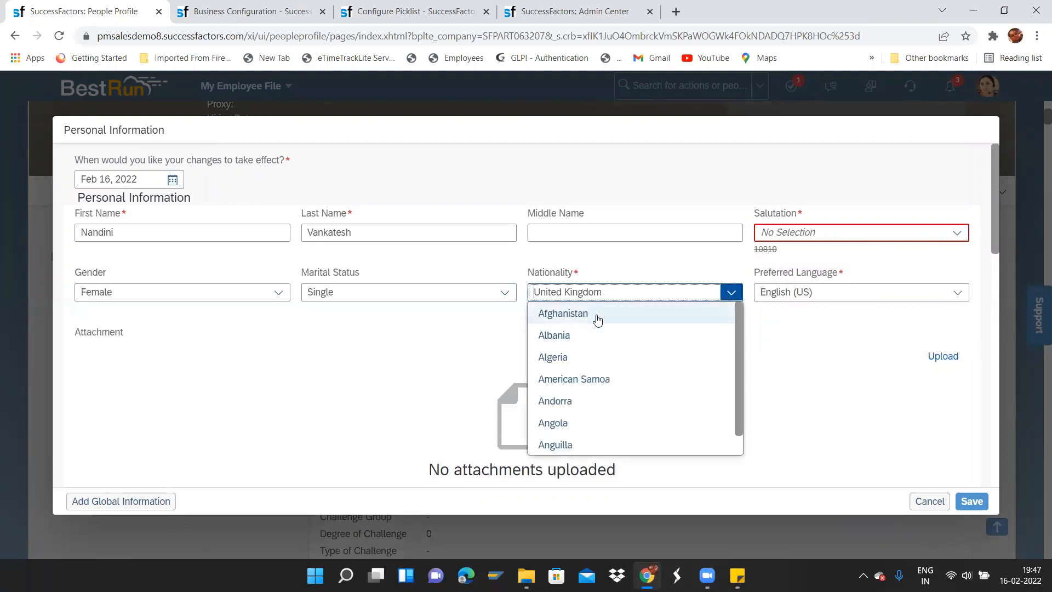
click(599, 318)
click(956, 233)
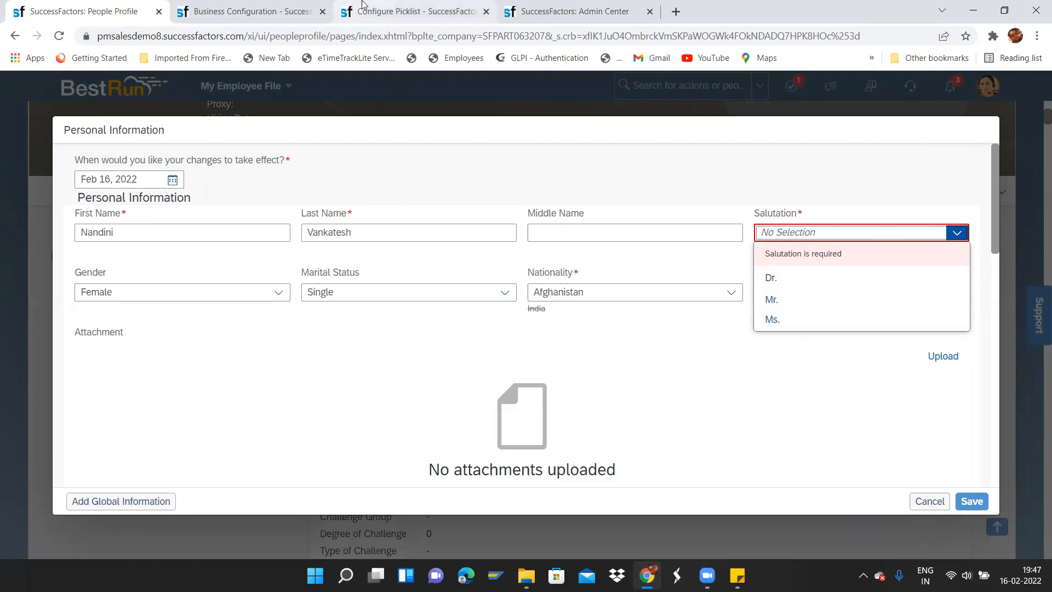
Duplicate the Configure Picklist browser tab and open the Import and Export Data tool in the copy.
click(408, 12)
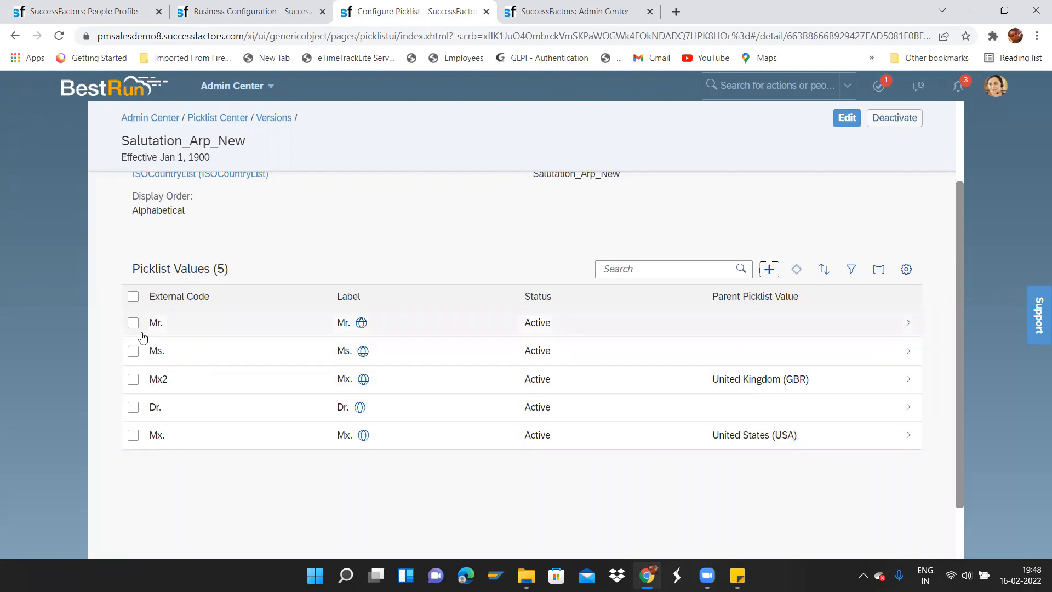
right_click(360, 17)
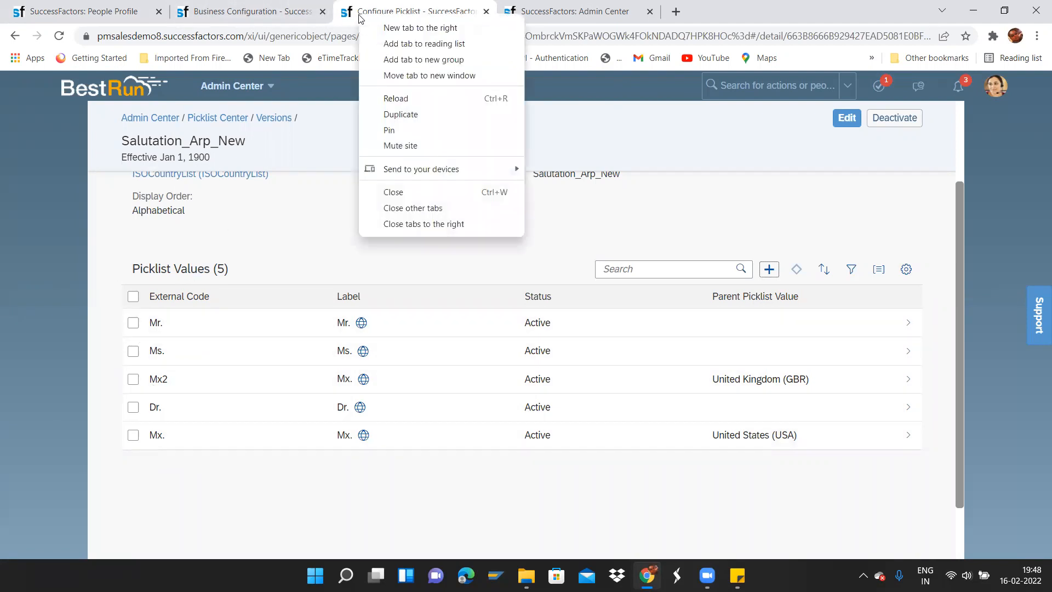
click(400, 115)
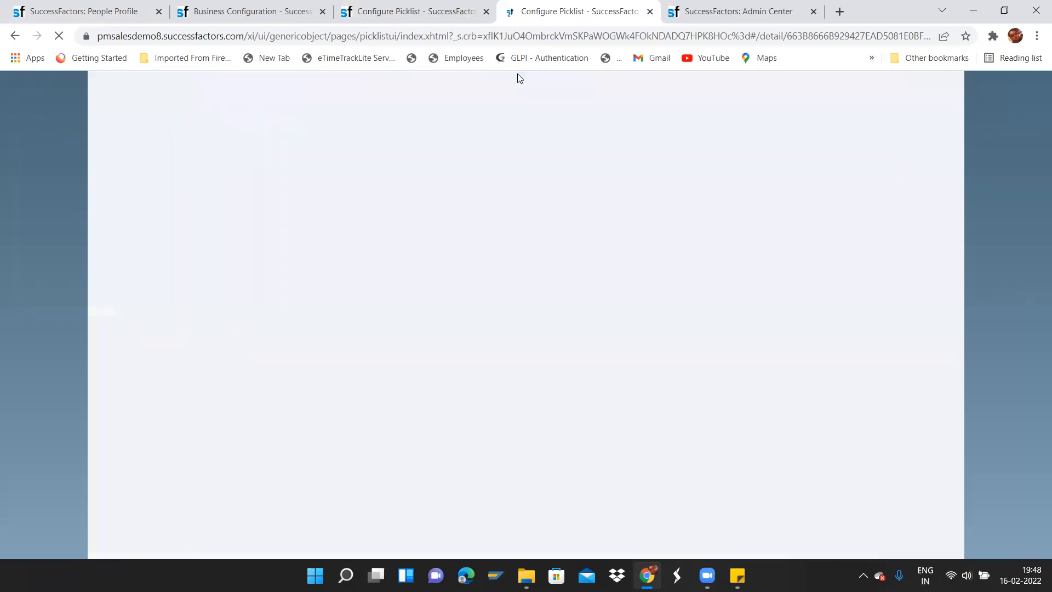
click(752, 85)
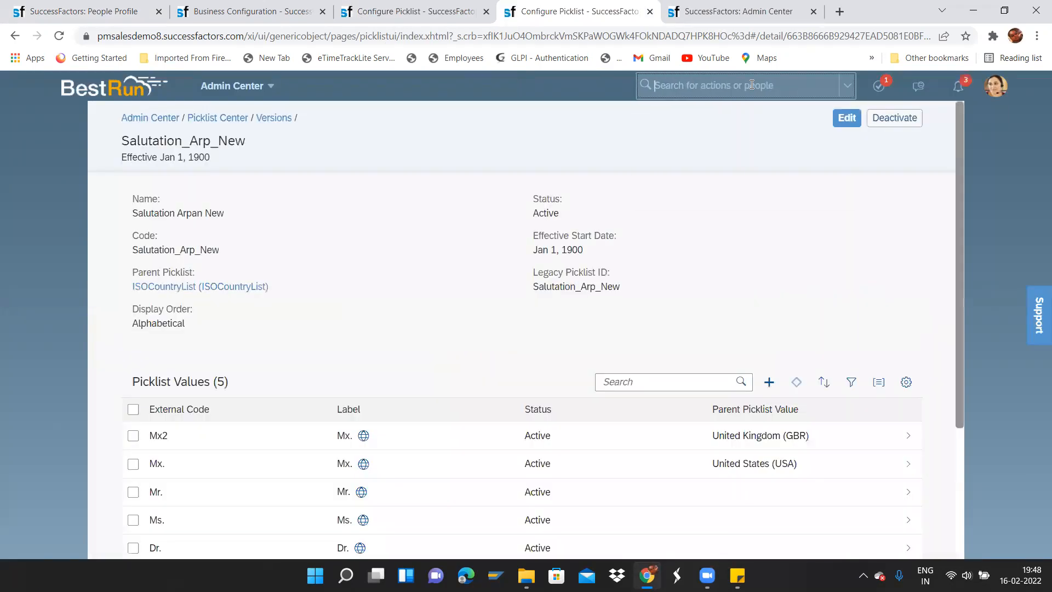
text(import an)
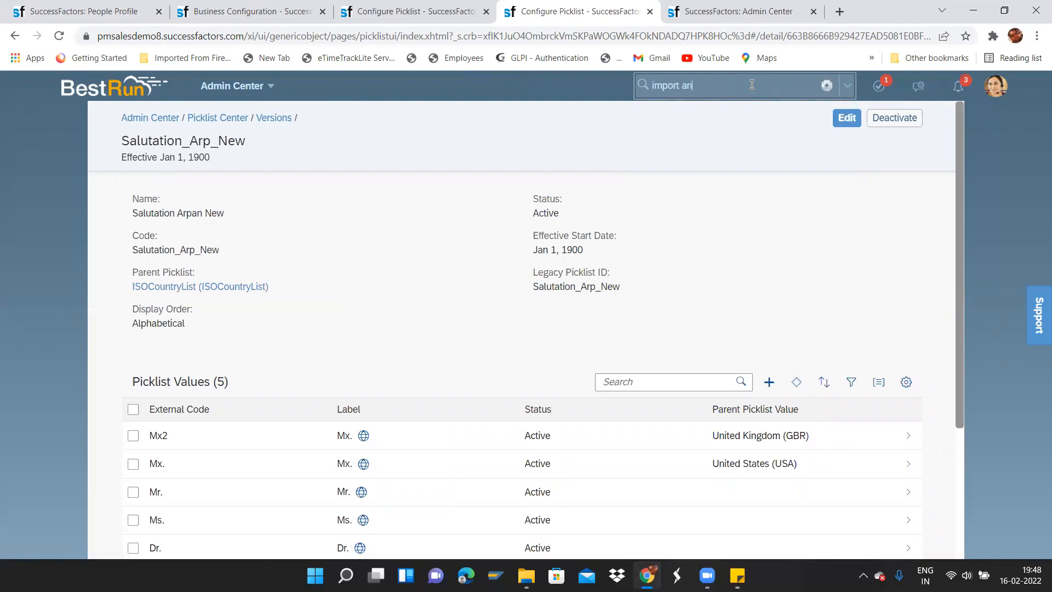
text(d export Data)
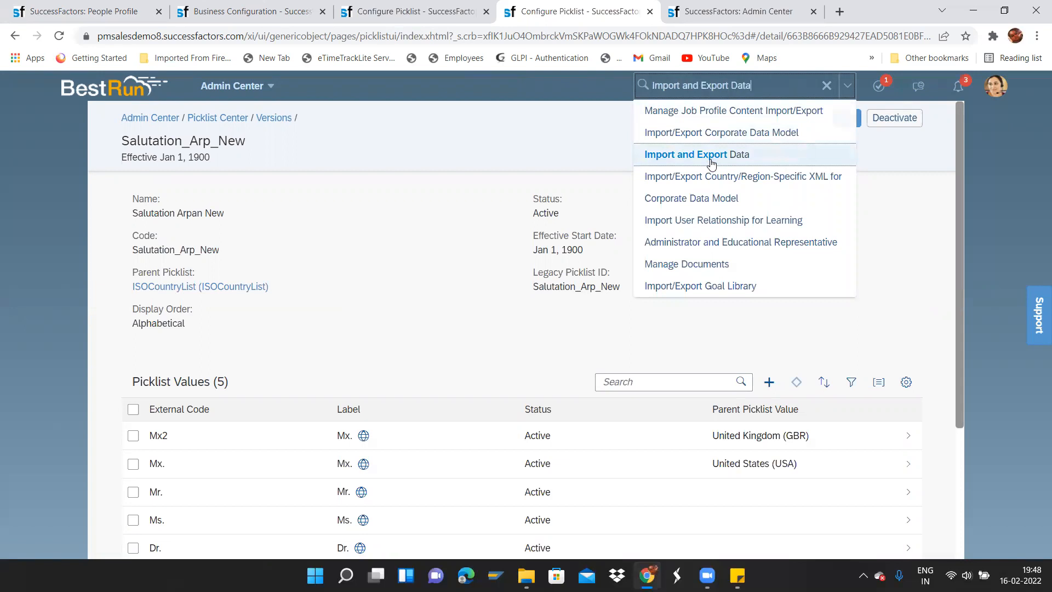
click(711, 156)
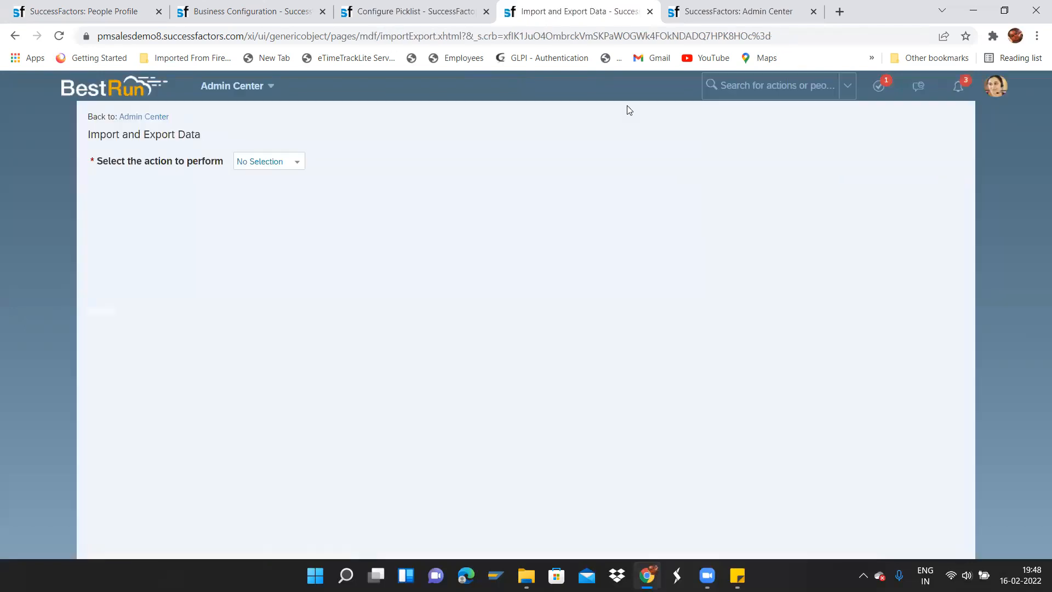
Export the data of the Picklist-Values generic object, keeping the default export options.
click(297, 163)
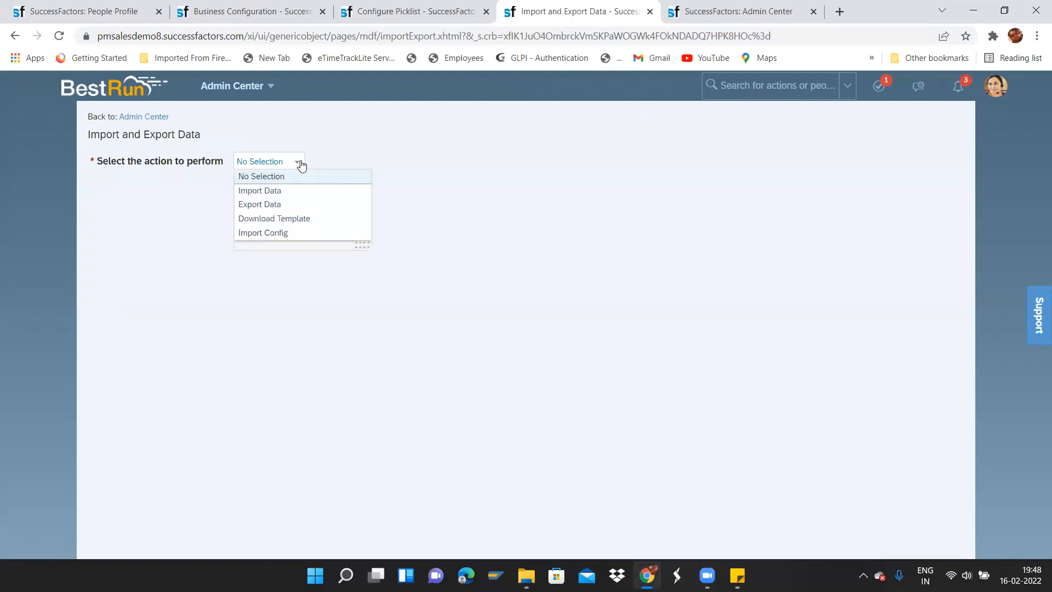
click(283, 204)
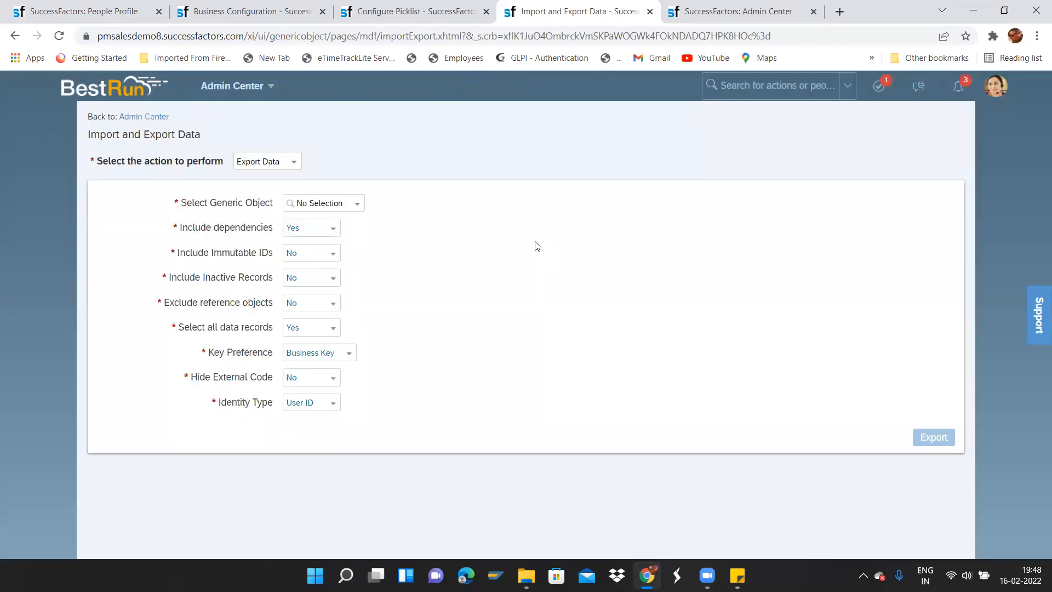
click(354, 206)
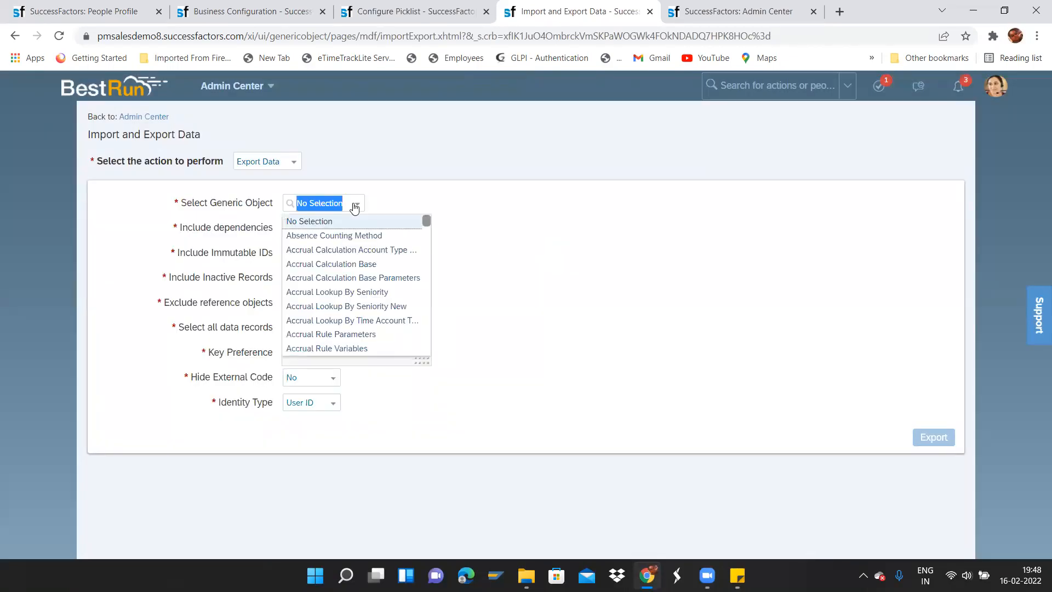
text(pick)
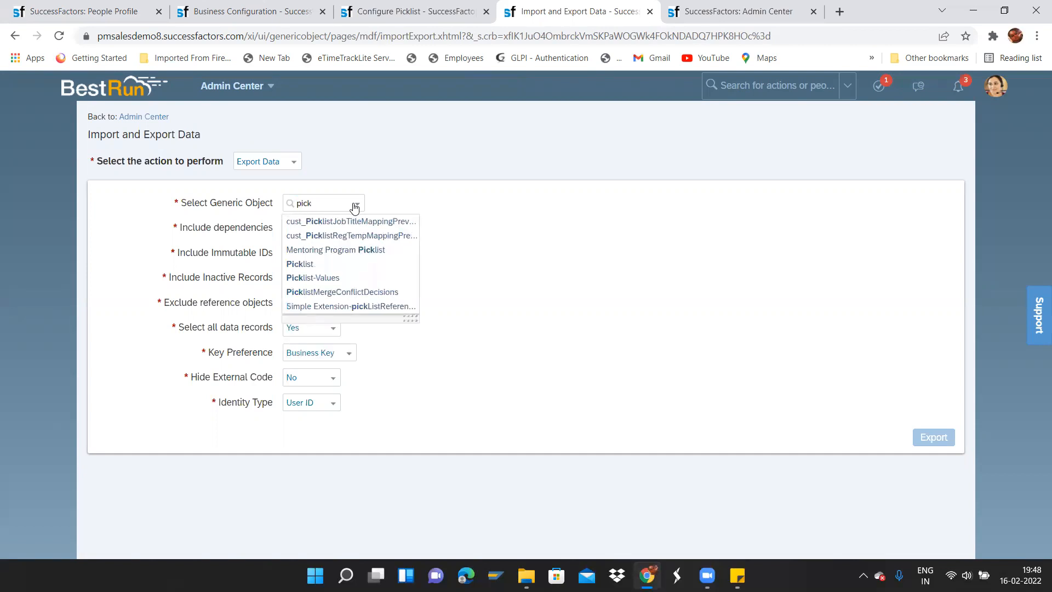
click(310, 278)
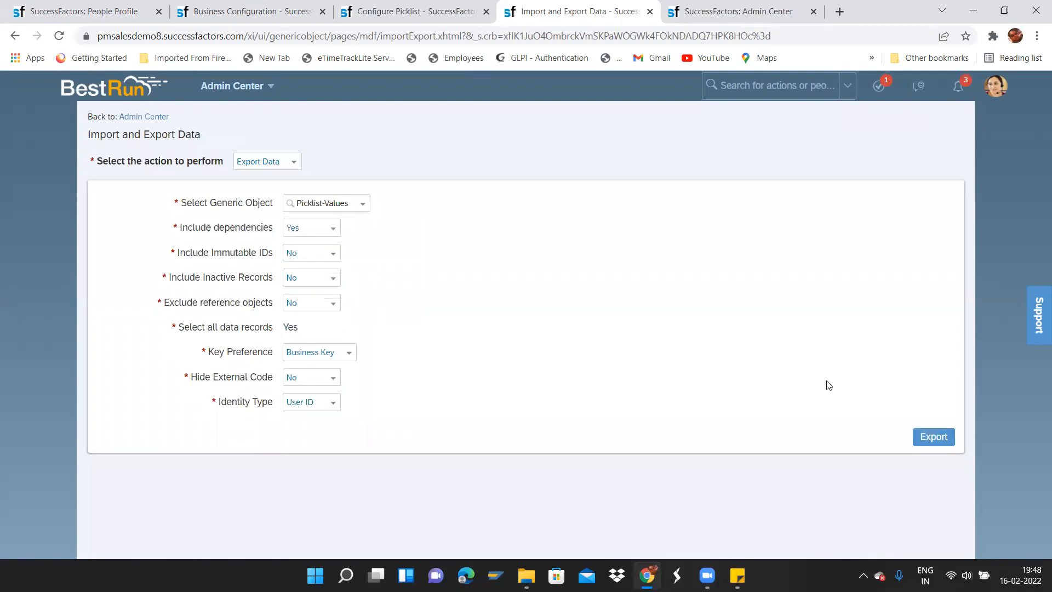
click(929, 442)
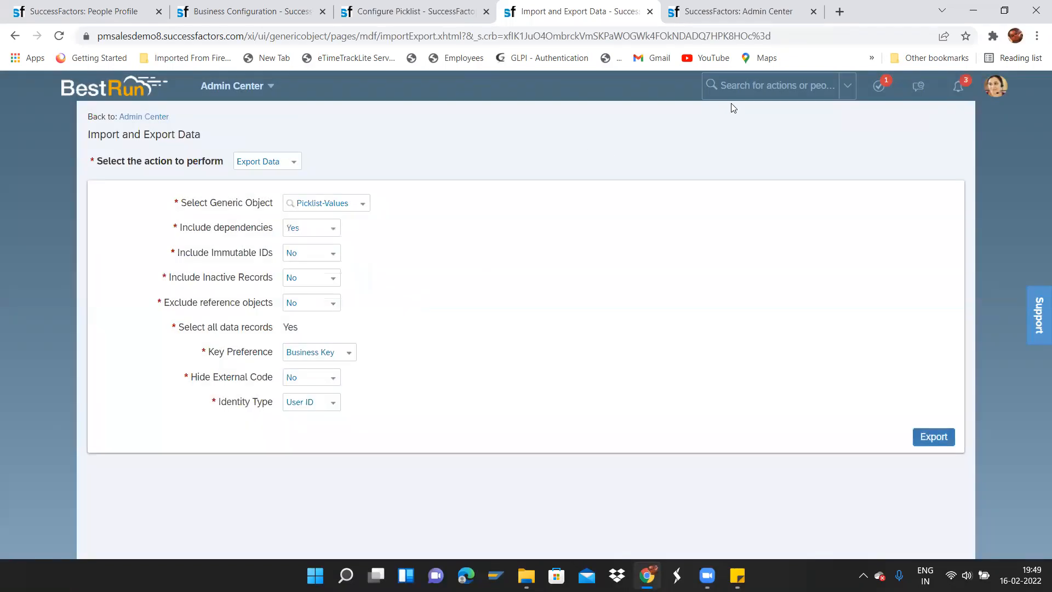
Open Monitor Jobs, show 10 items per page, and check the job status of the picklist values export.
click(748, 90)
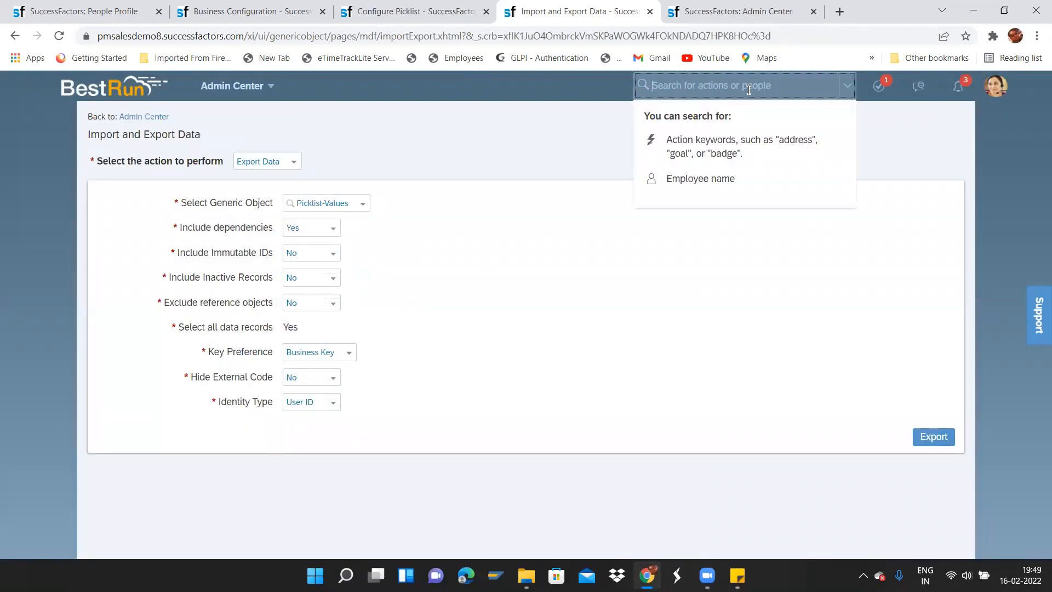
text(monitor job)
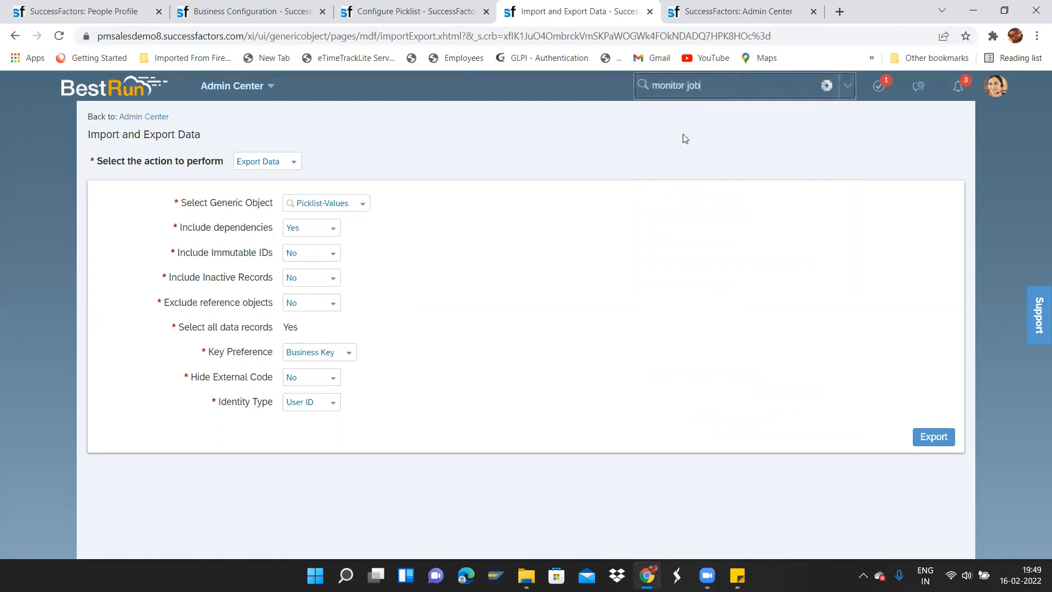
click(684, 113)
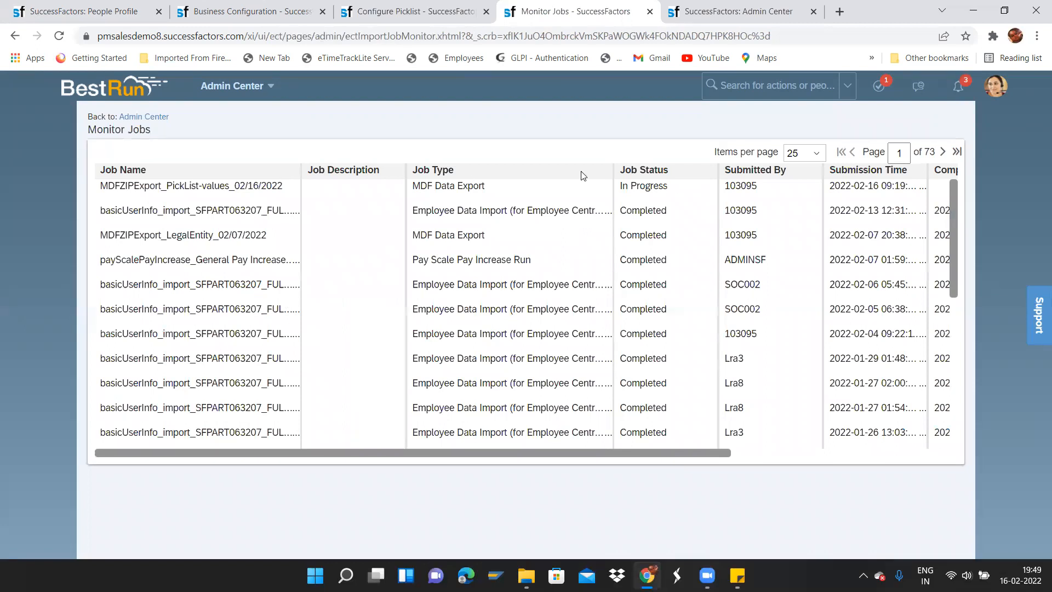
click(820, 157)
click(801, 169)
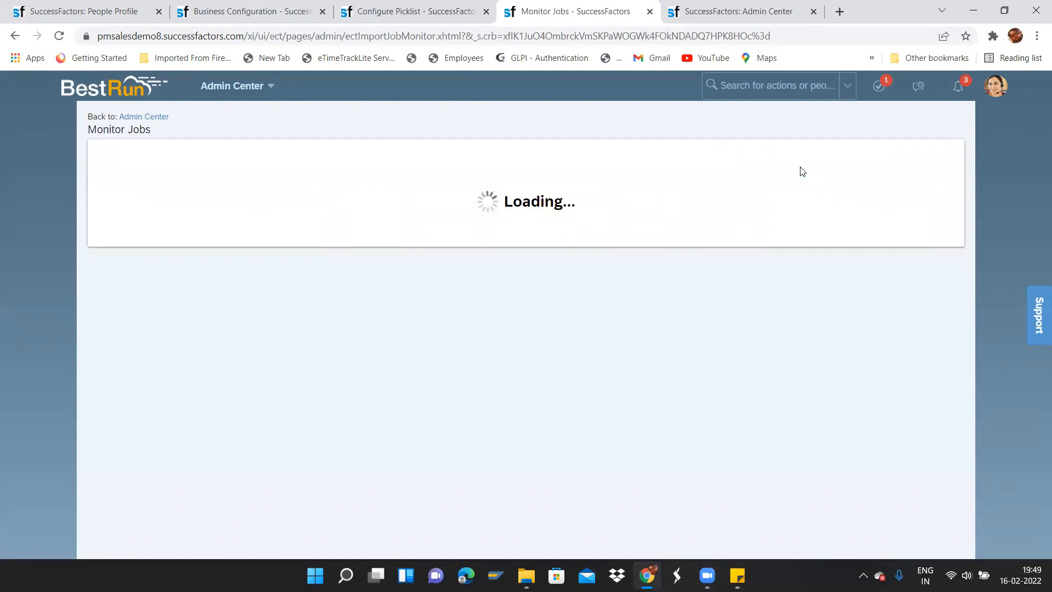
drag(617, 189, 669, 189)
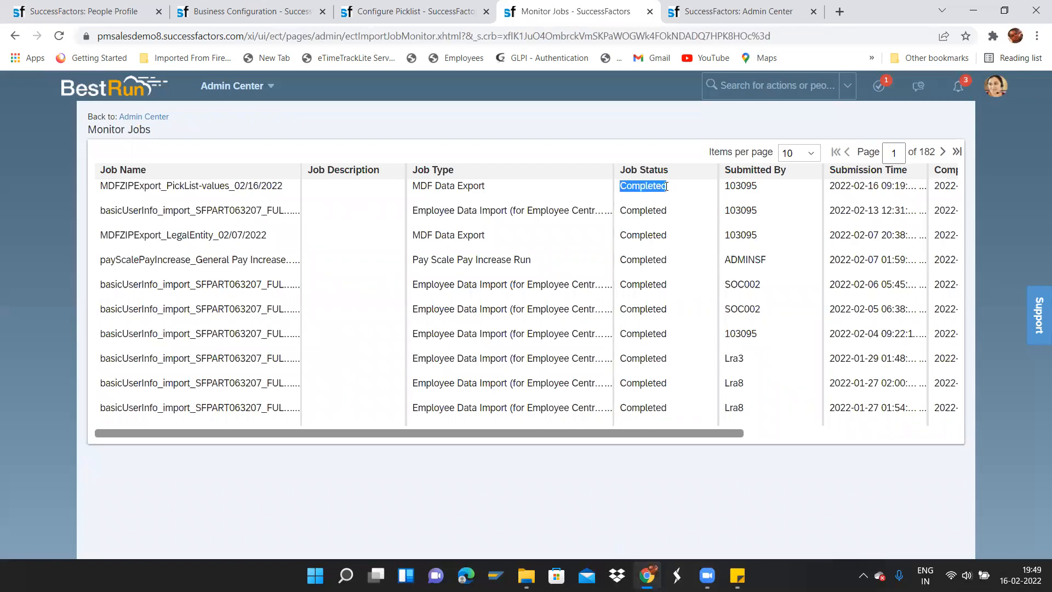
Download the result archive of the picklist values export job and open its Picklist-Values file in Excel.
drag(593, 432, 904, 439)
click(914, 190)
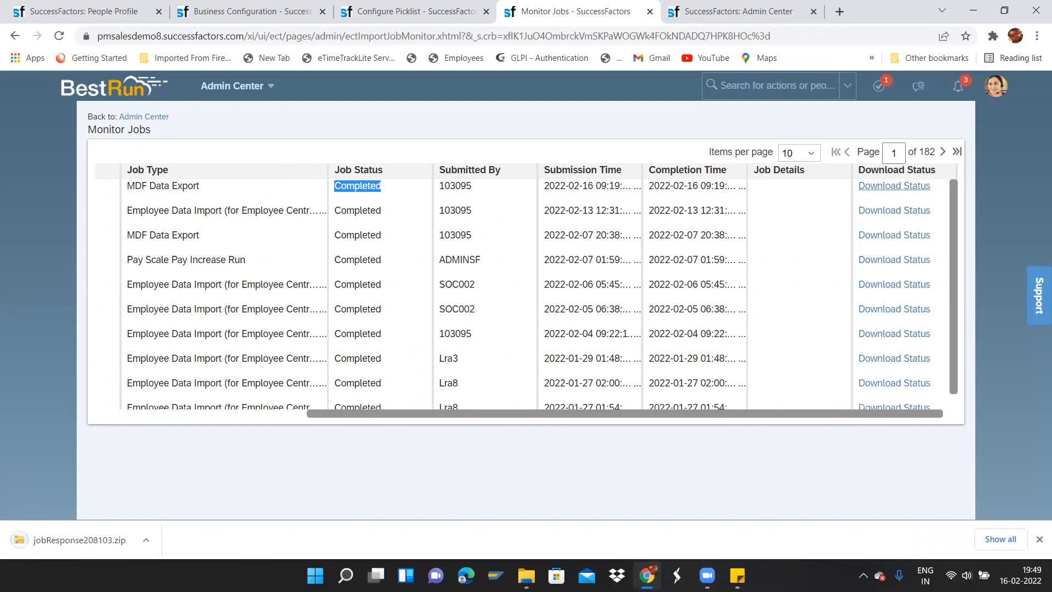
click(108, 543)
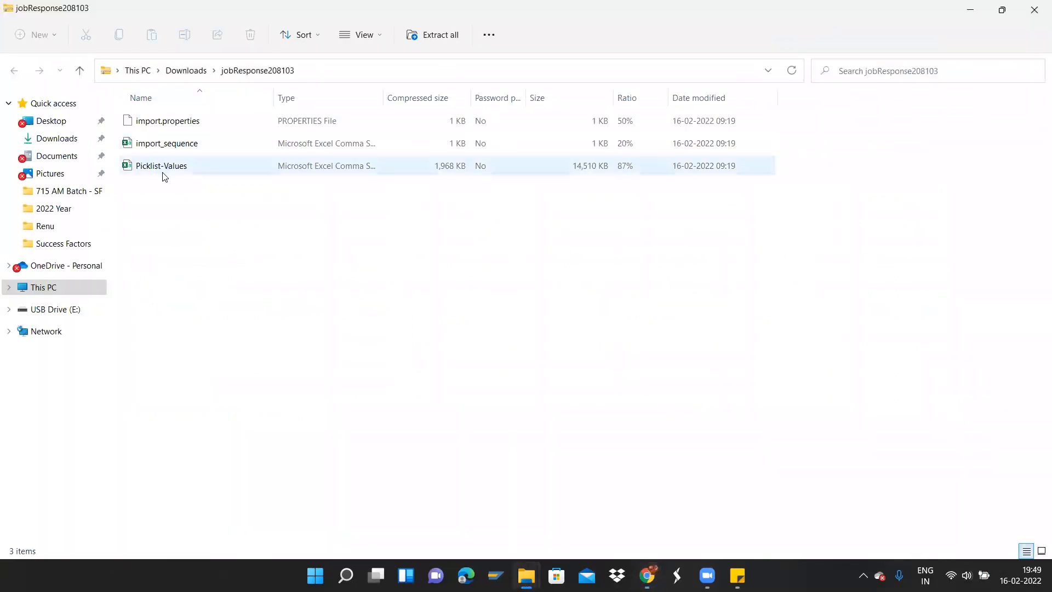
click(165, 174)
double_click(165, 174)
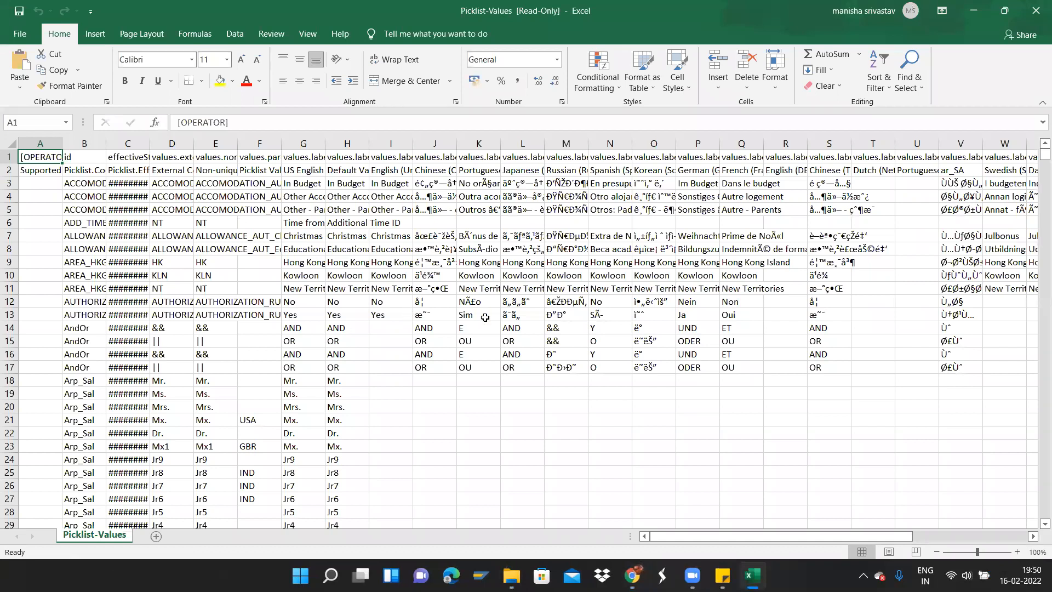
Examine the Japanese and Chinese label values in the first rows of the Picklist-Values sheet.
click(523, 302)
click(524, 329)
click(523, 312)
click(521, 301)
click(520, 311)
click(519, 301)
click(519, 313)
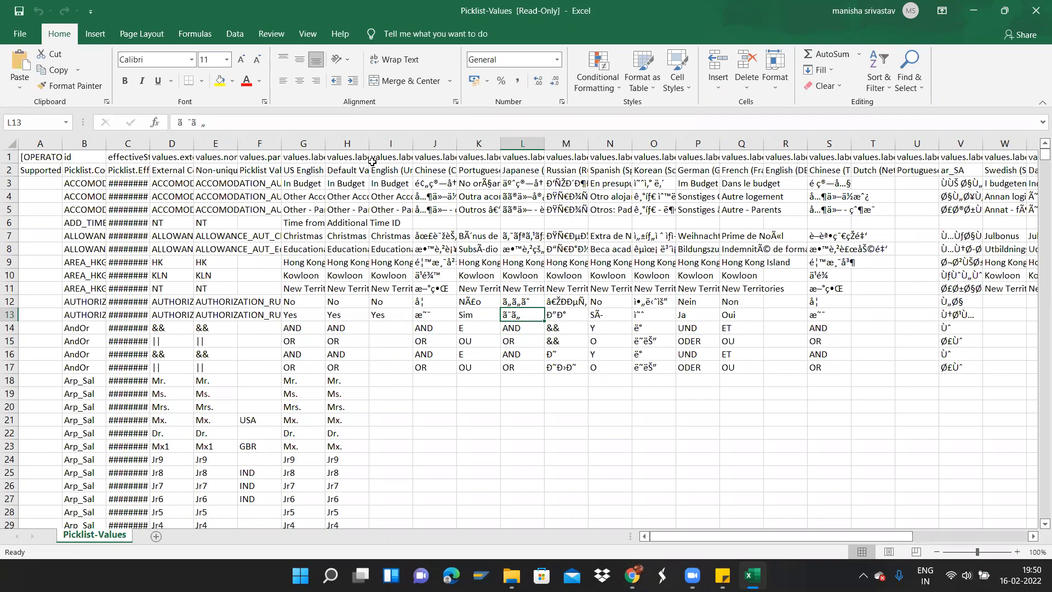
click(445, 257)
click(441, 237)
click(439, 250)
click(437, 263)
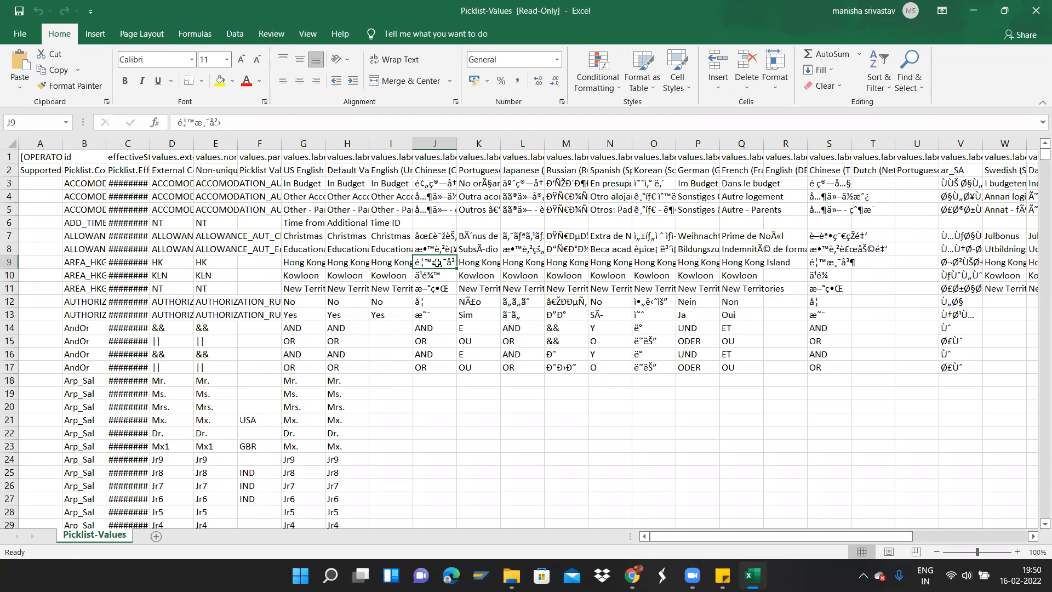
click(434, 276)
click(432, 289)
click(432, 302)
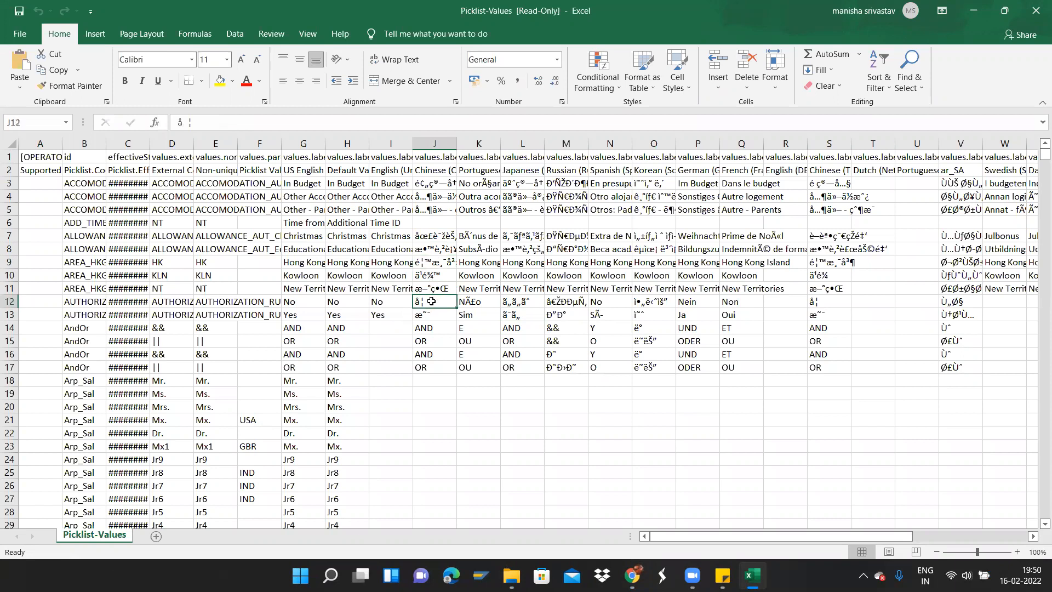
click(432, 316)
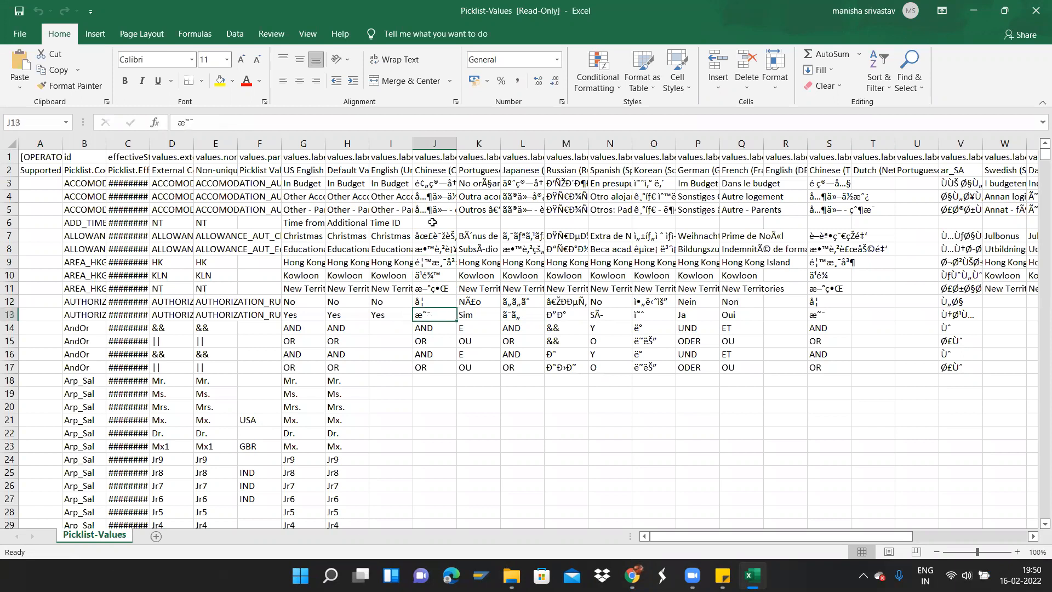
drag(432, 184, 433, 286)
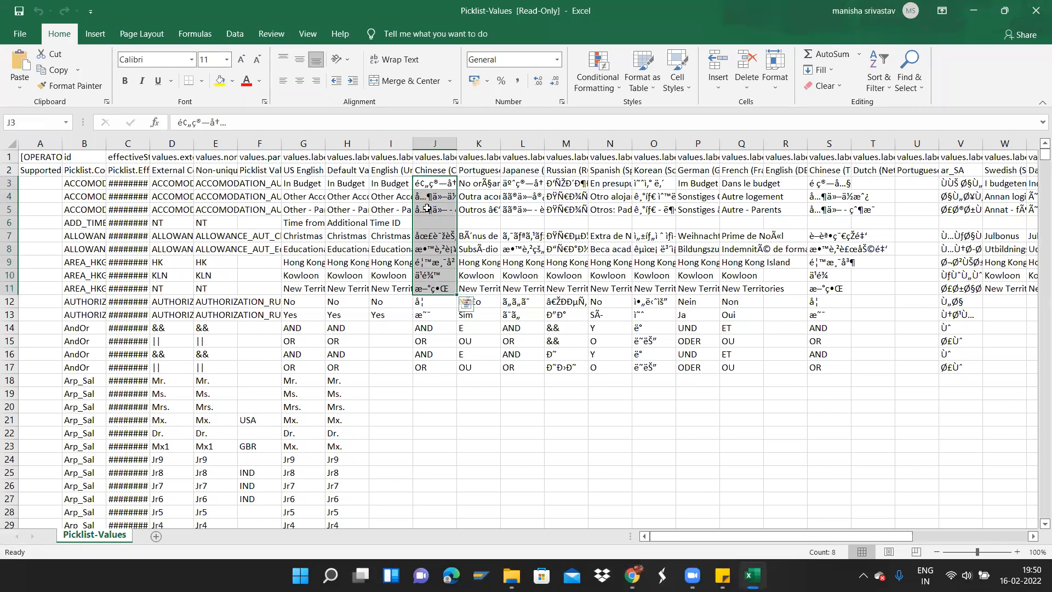
Autofit the effective start date column so its dates are readable.
click(135, 184)
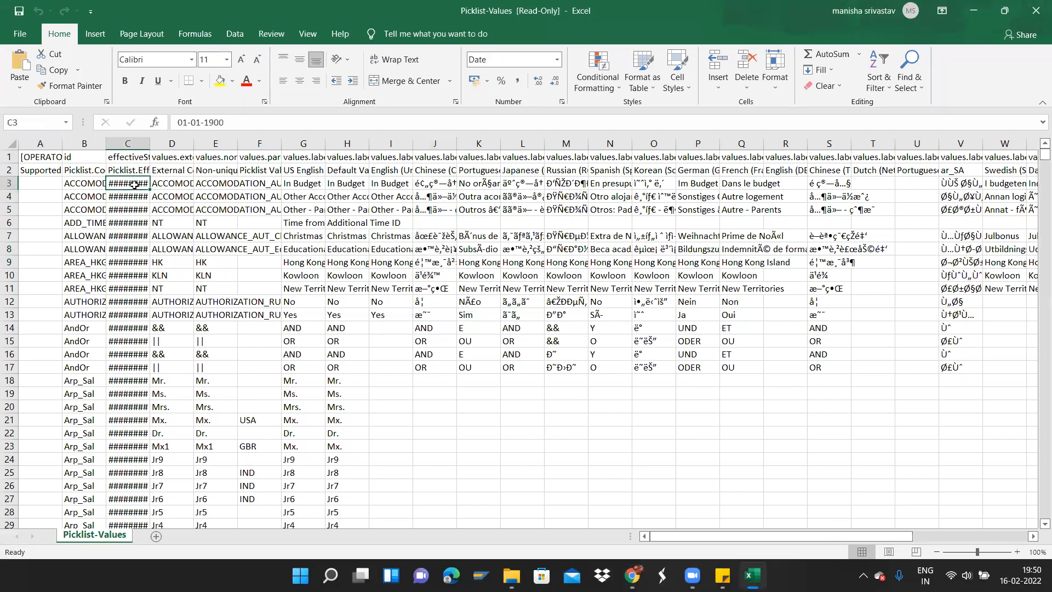
key(alt+space)
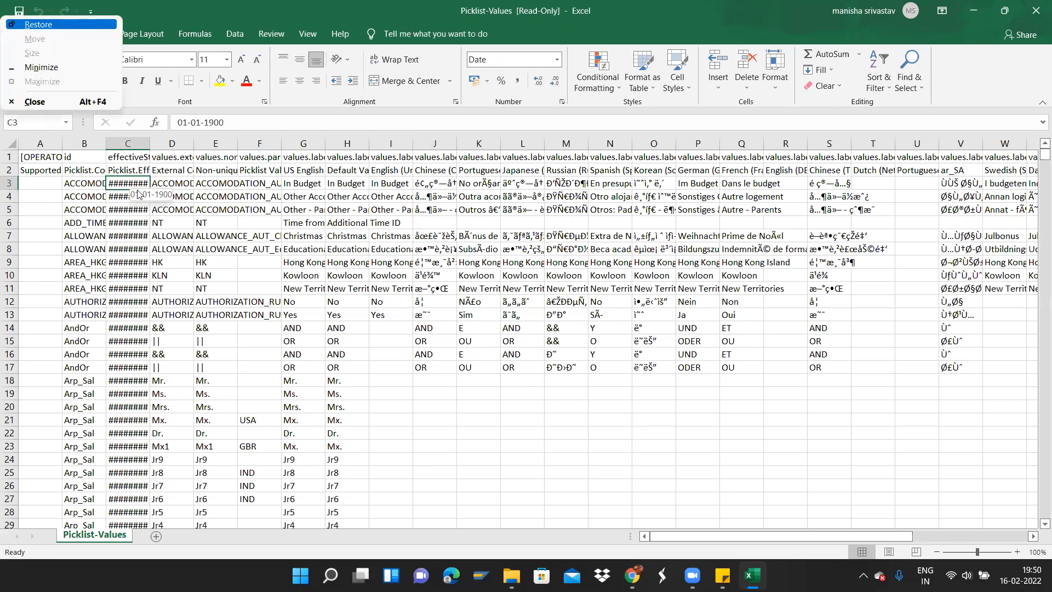
click(134, 213)
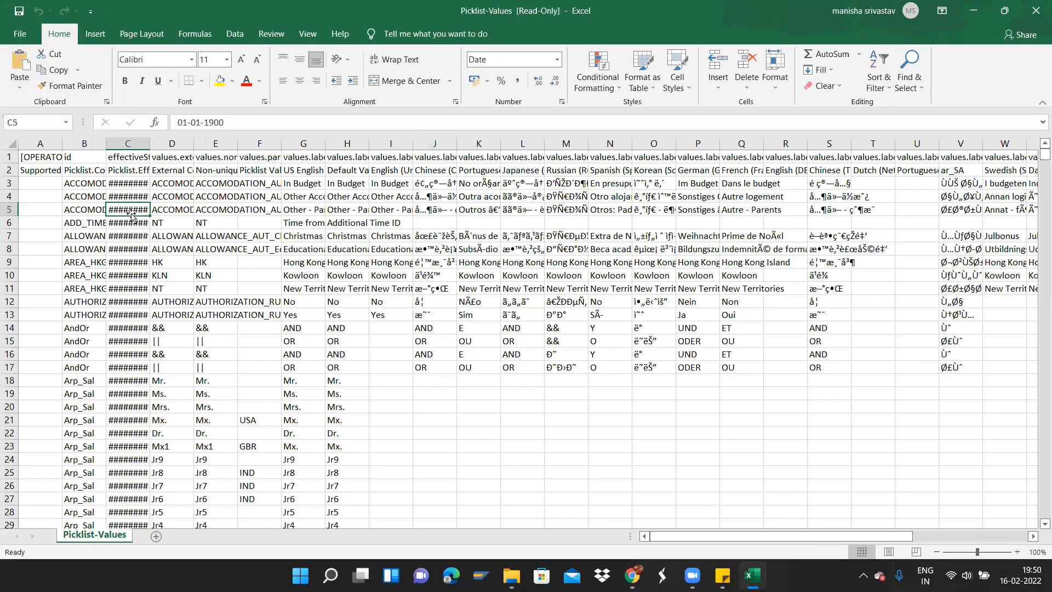
click(539, 68)
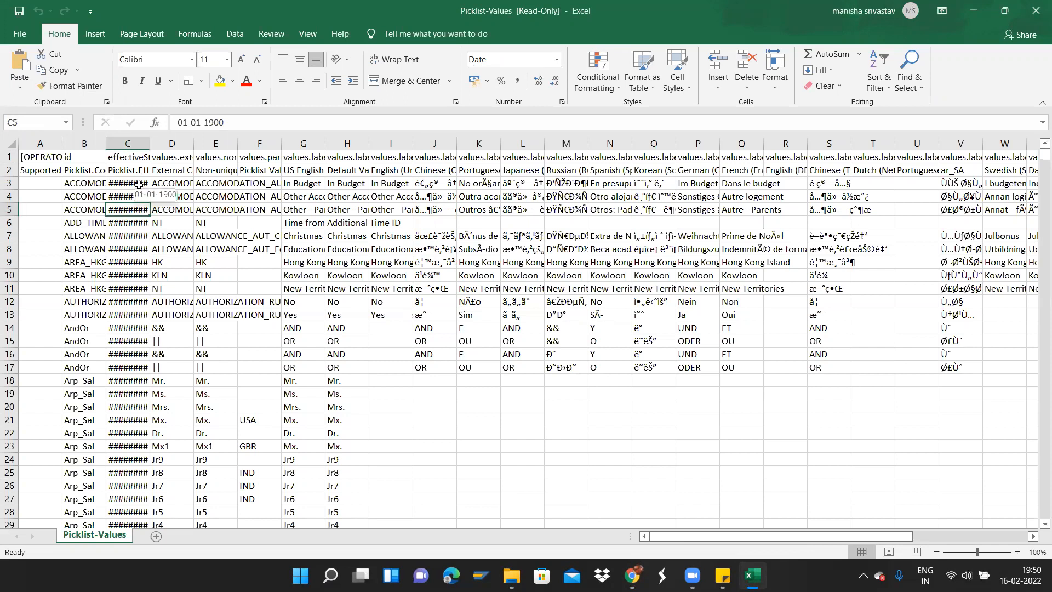
key(alt+o)
key(c)
key(a)
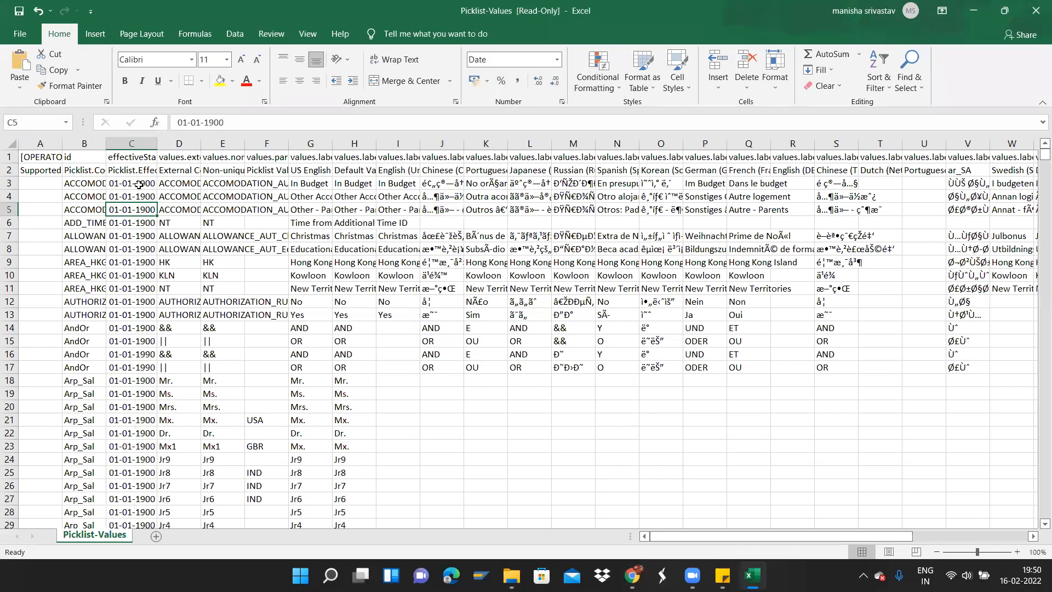
click(136, 234)
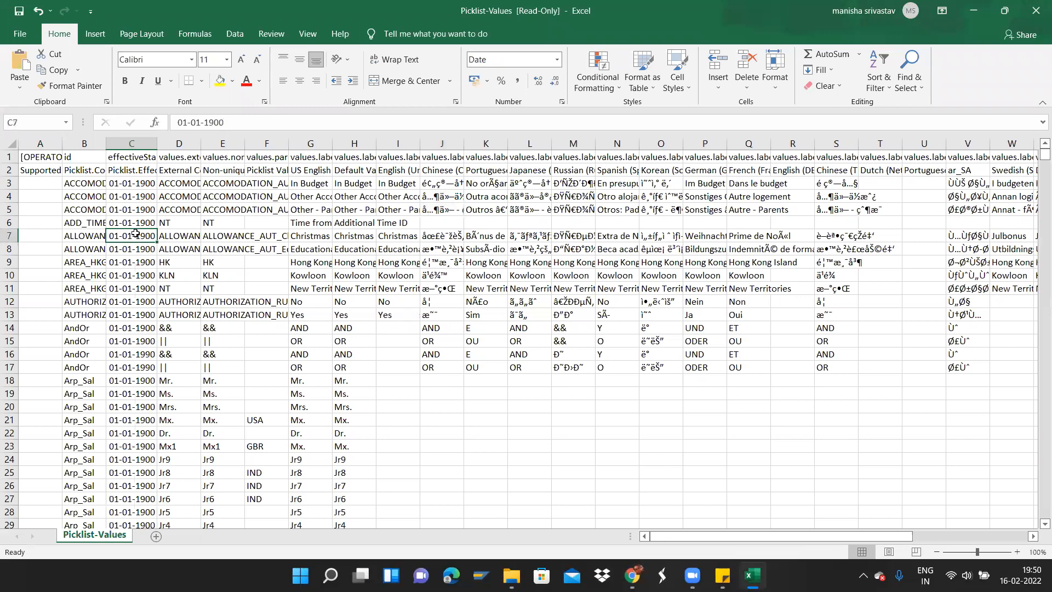
Try applying column filters to the first header row, restoring [OPERATOR] in cell A1.
click(145, 170)
key(Left)
key(Left)
key(ctrl+shift+l)
key(Up)
text(0)
key(ctrl+z)
text([OPERATOR])
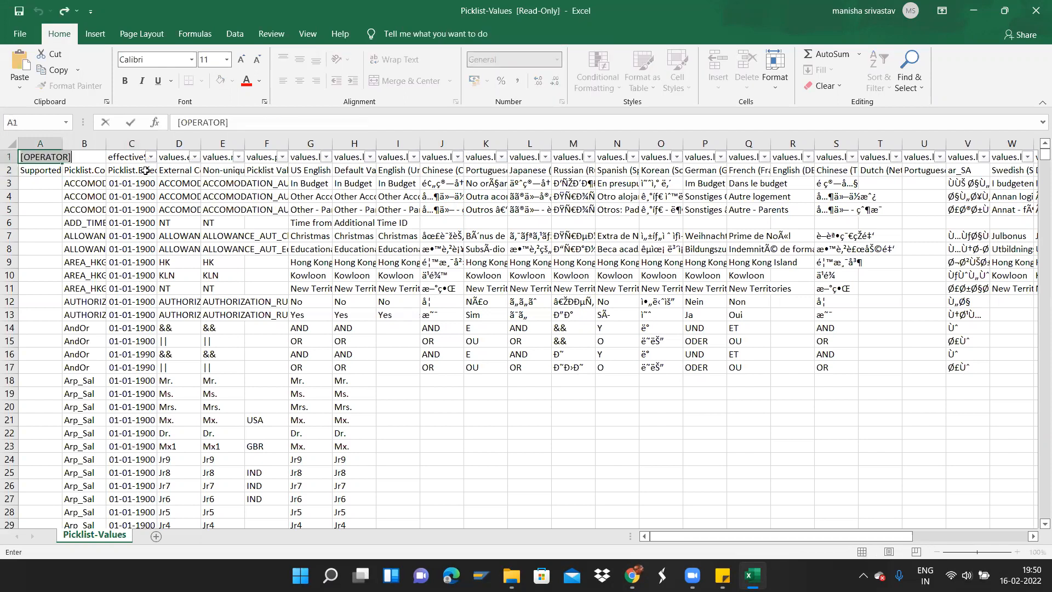
key(Tab)
key(Down)
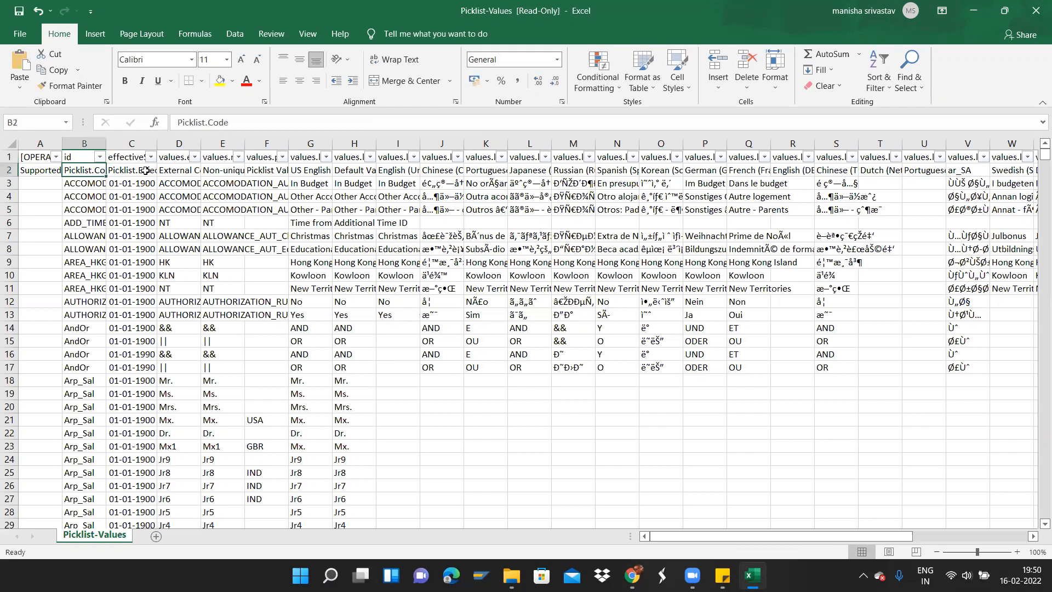
Remove the filters from the first row and apply them across the second header row instead.
key(Left)
key(ctrl+shift+Right)
key(alt+d)
key(f)
key(f)
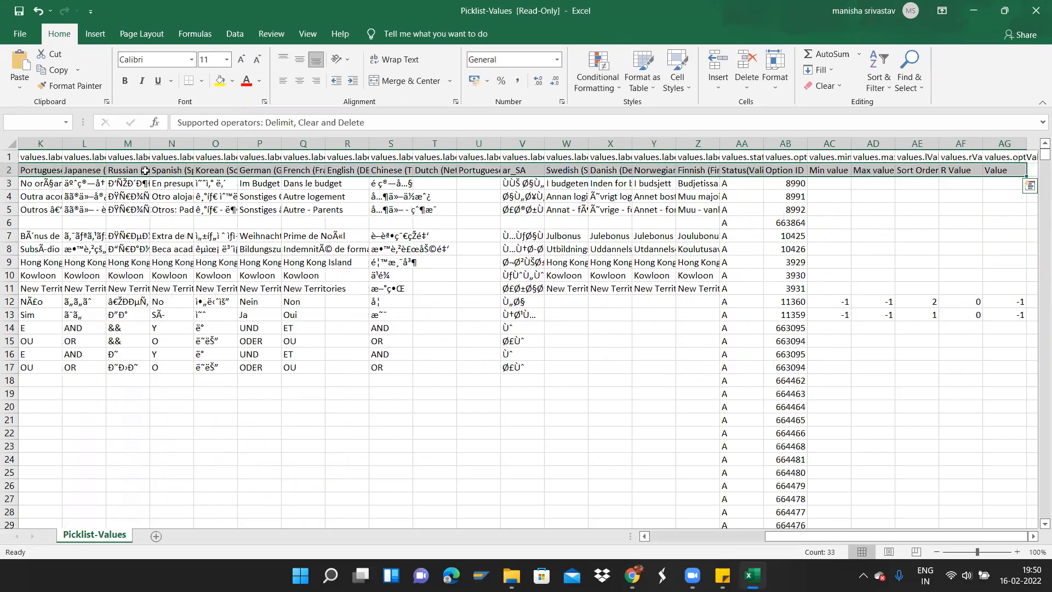
key(alt+d)
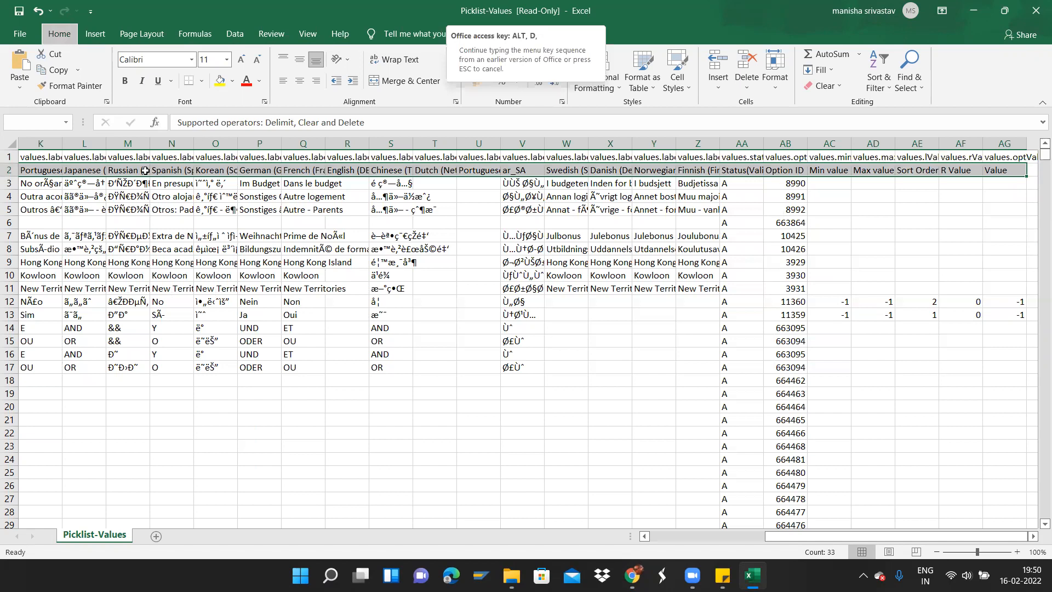
key(f)
key(f)
Search the Non-unique External Code filter values for "arp" and "salu" without applying a filter.
key(Left)
key(Right)
key(Right)
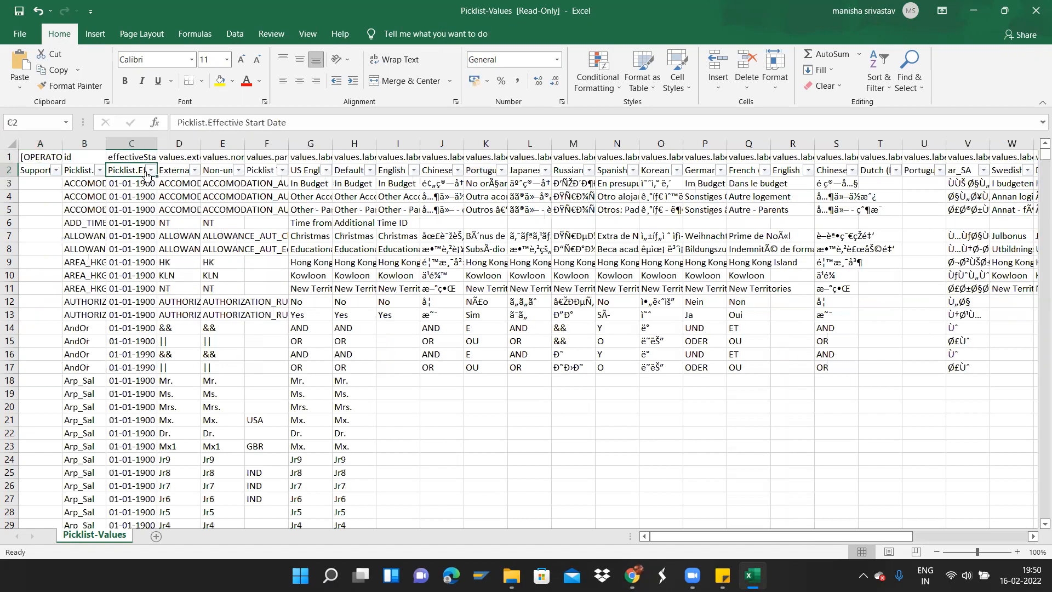
key(Right)
key(Right)
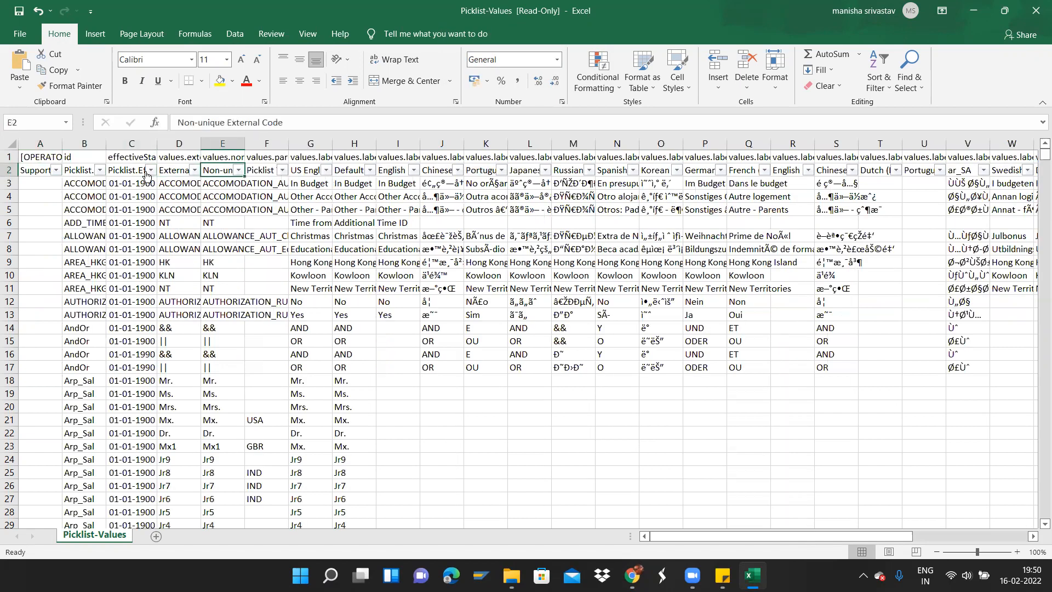
key(alt+Down)
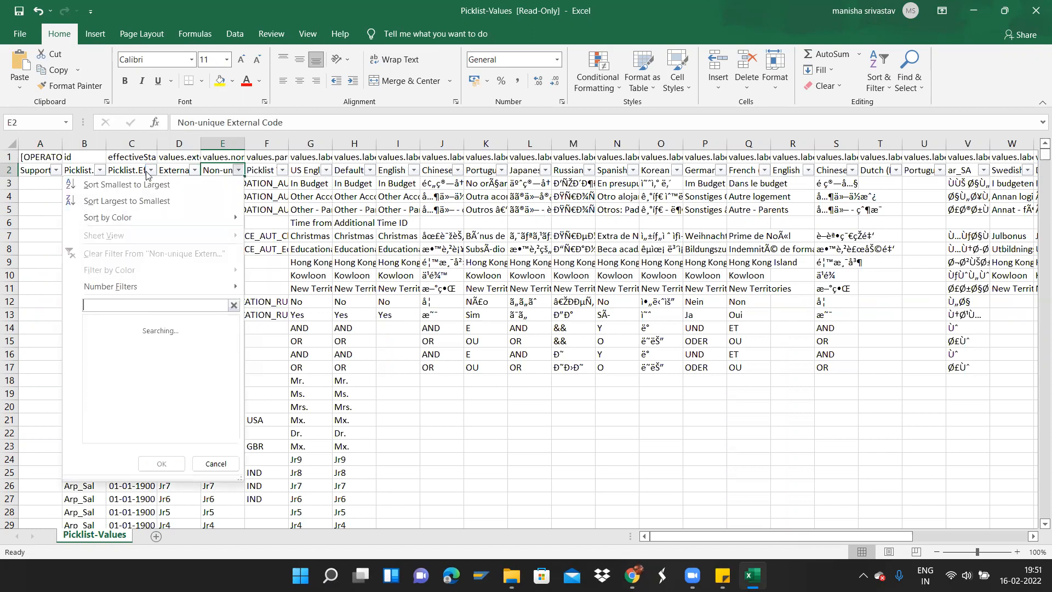
text(arp)
key(BackSpace)
key(BackSpace)
key(BackSpace)
text(salu)
click(224, 461)
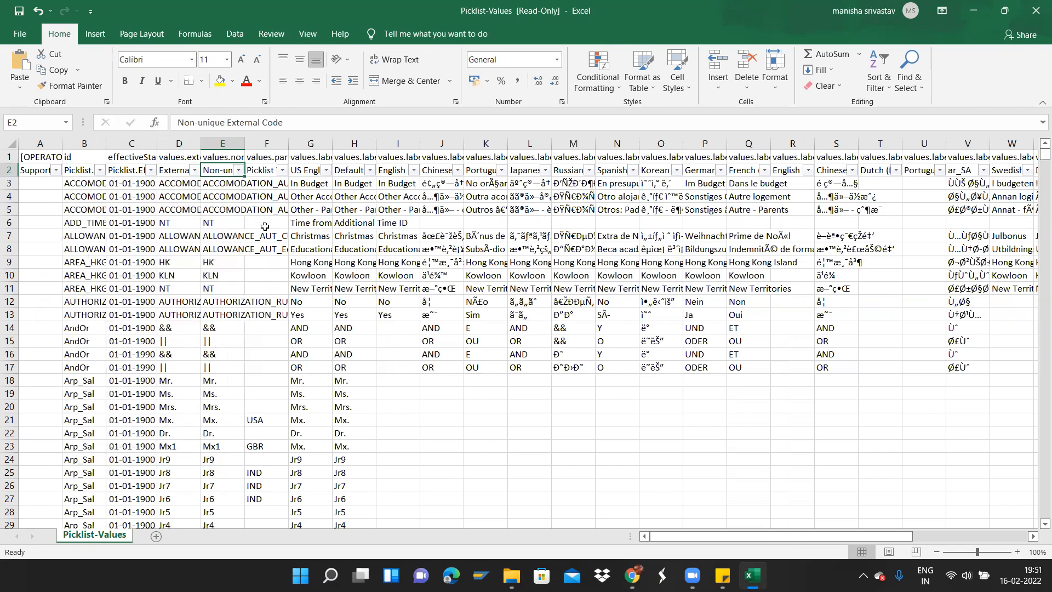
Search the Picklist Value.External Code filter values for "salu" and close the filter without applying it.
key(Right)
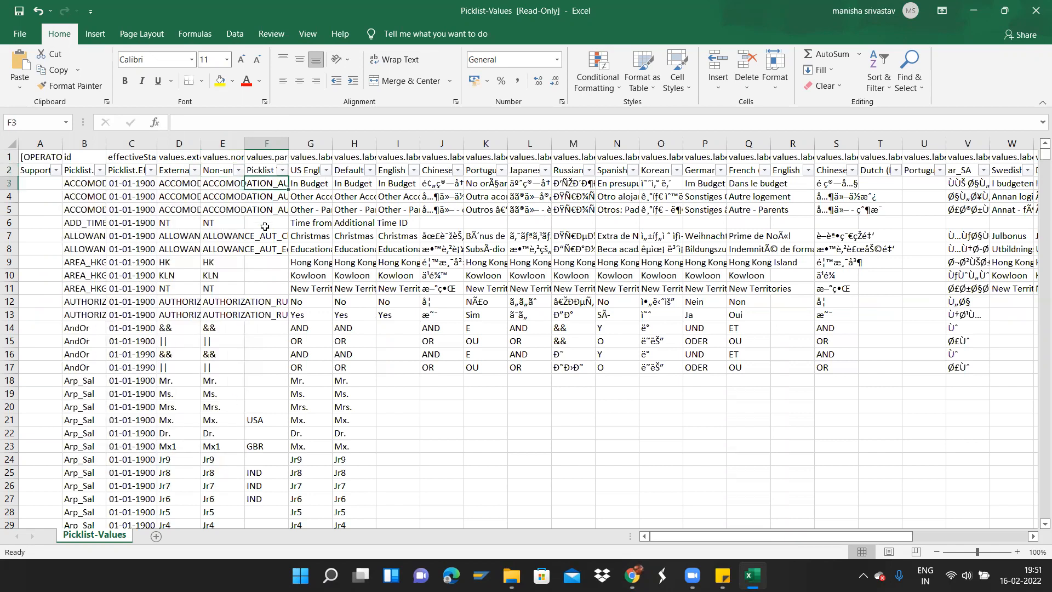
click(284, 171)
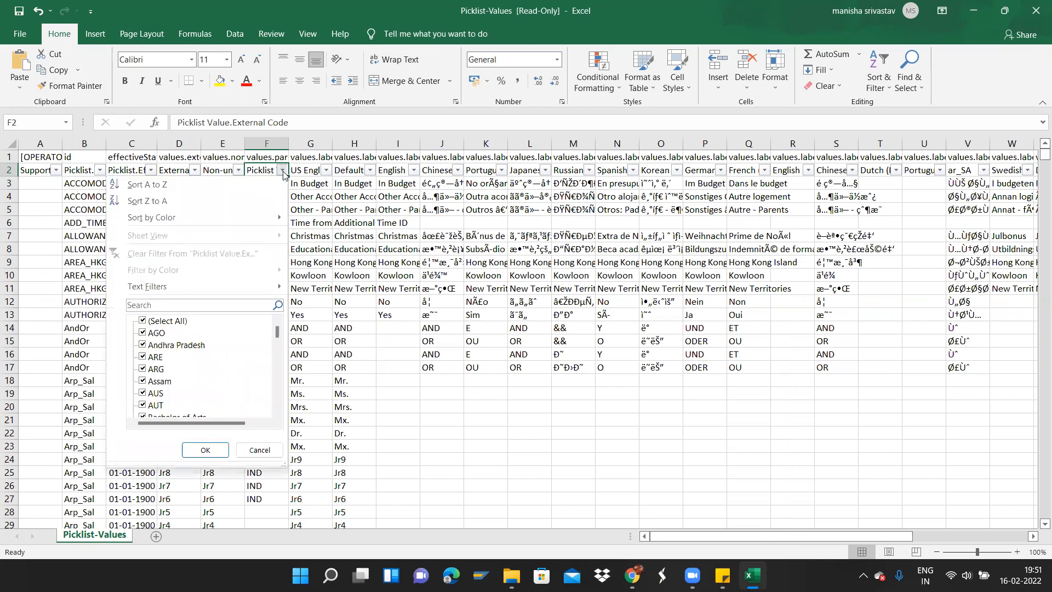
click(188, 308)
text(salu)
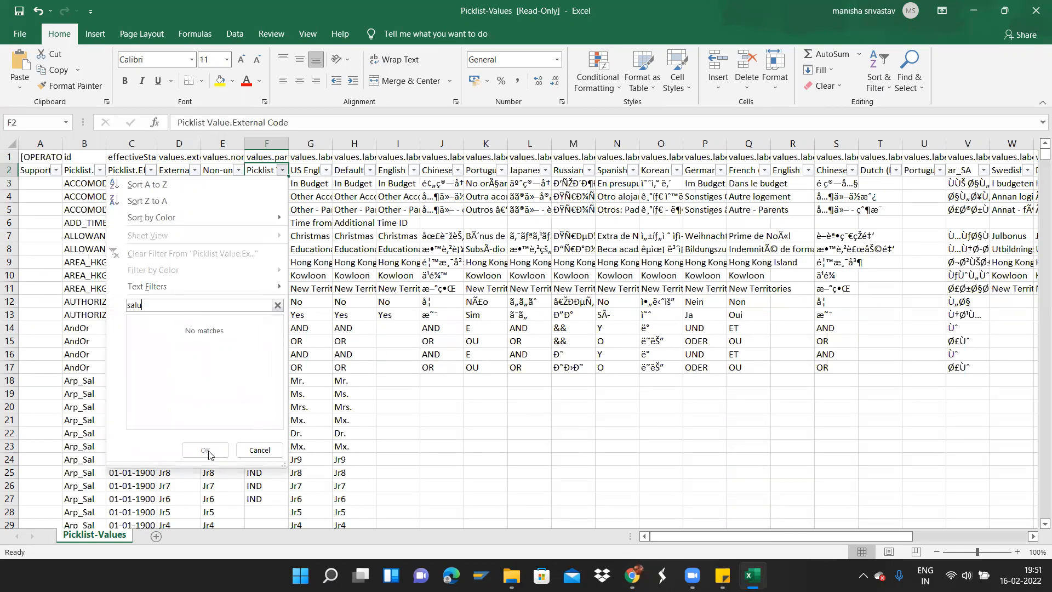
click(243, 451)
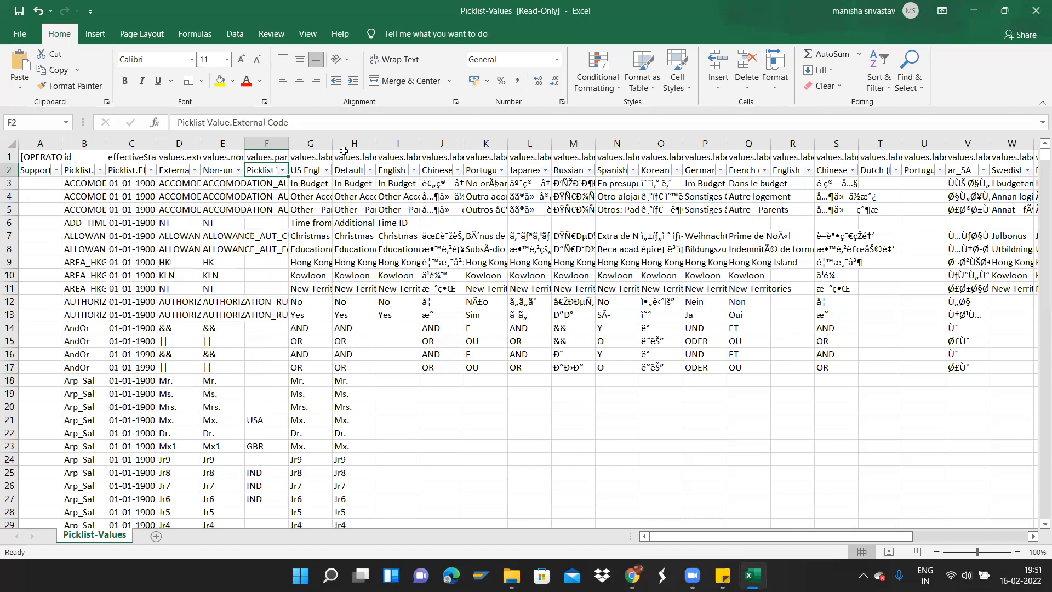
Search the External Code column's filter values for "salu", then clear the search and close the filter unapplied.
key(Right)
key(Up)
key(Down)
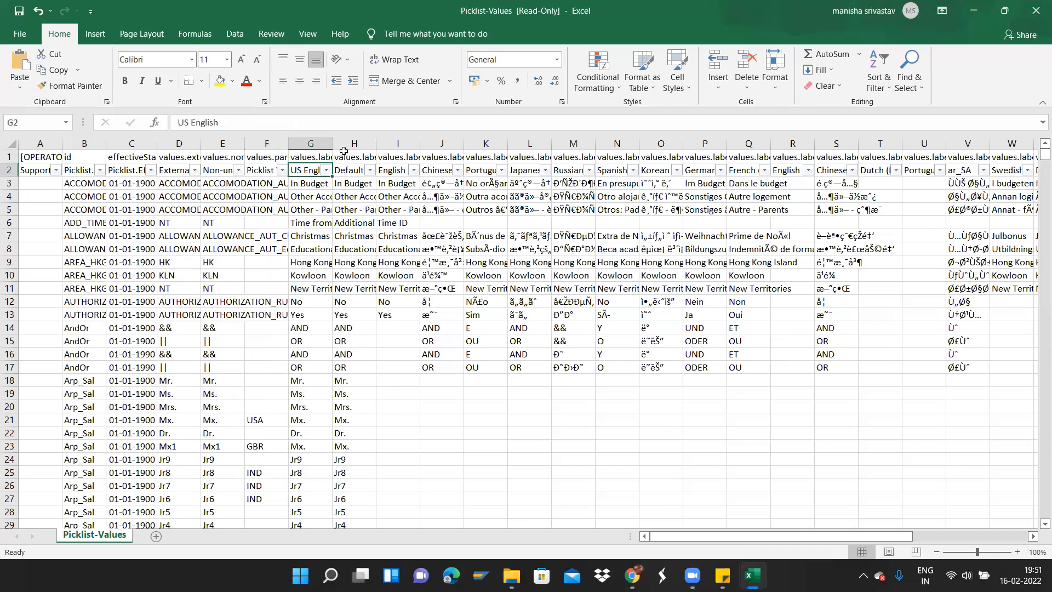
key(Right)
key(Left)
key(Left)
key(Left)
key(Left)
key(Left)
key(Right)
key(alt+Down)
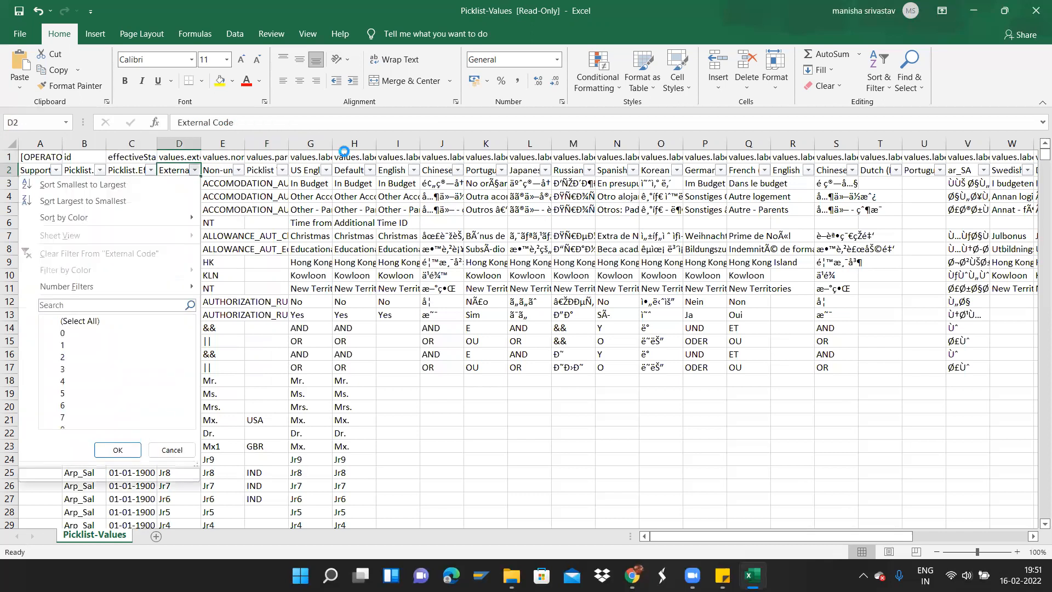
text(salu)
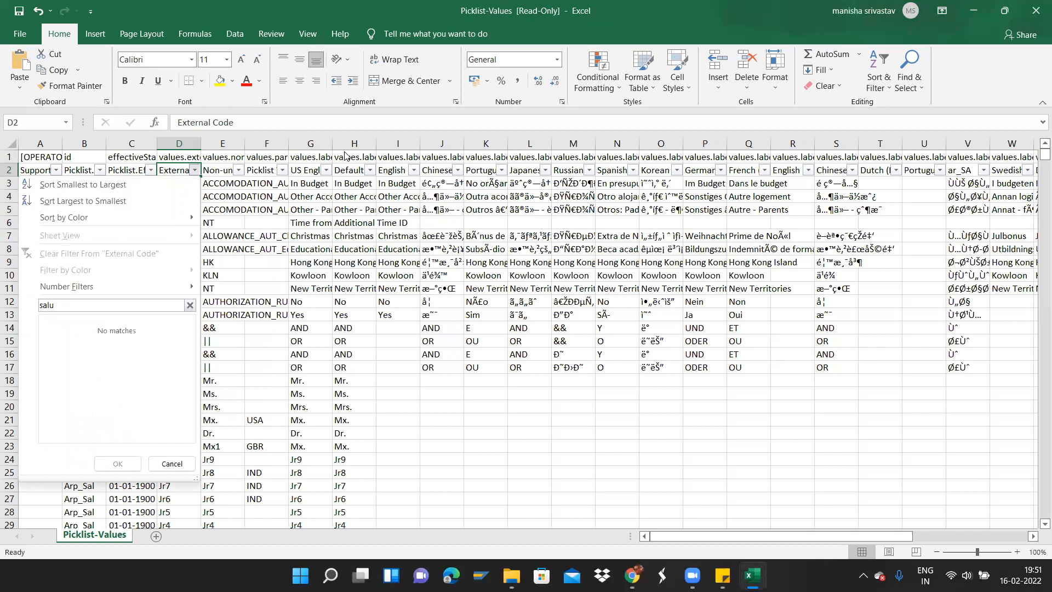
key(BackSpace)
key(BackSpace)
key(BackSpace)
key(BackSpace)
key(Escape)
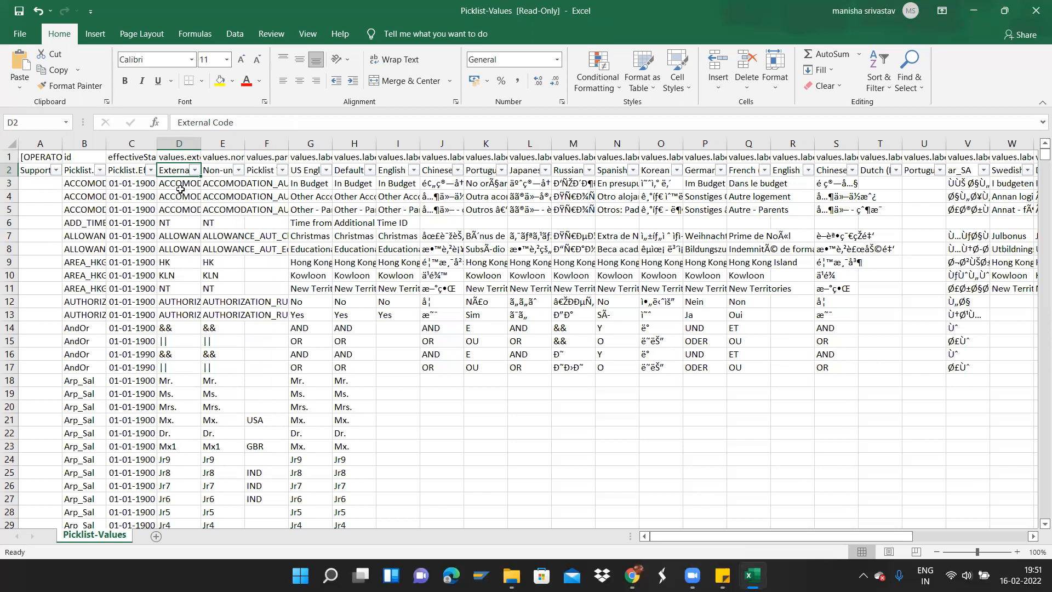
Search the US English column's filter values for "salutatio", then clear the search and close the filter without applying it.
key(Left)
key(Left)
key(Right)
key(Right)
key(Right)
key(Right)
key(Right)
key(Right)
key(Up)
key(Down)
key(Down)
key(Down)
key(Left)
key(Up)
key(Up)
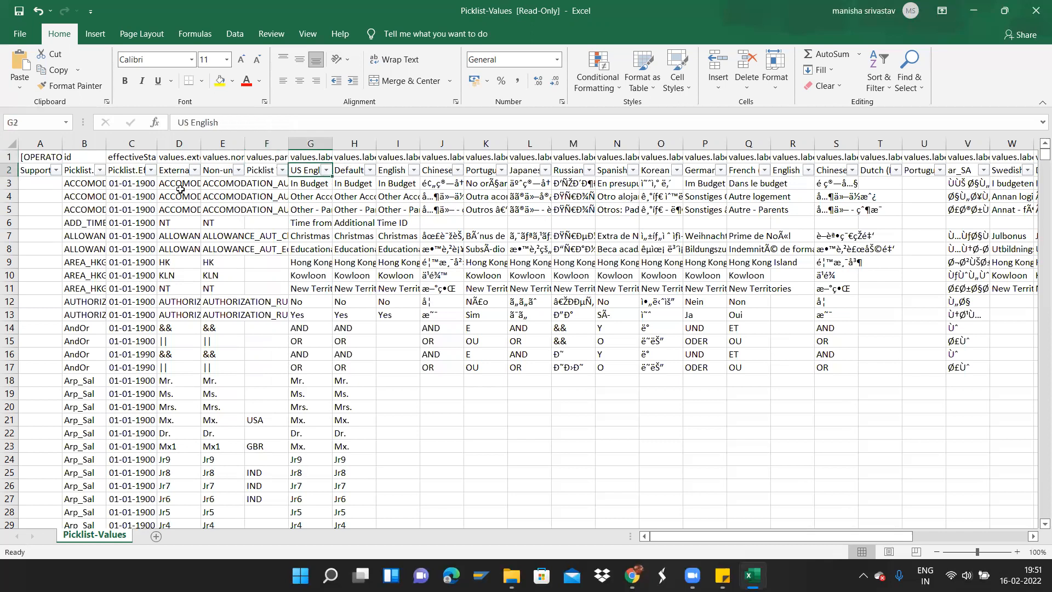
key(alt+Down)
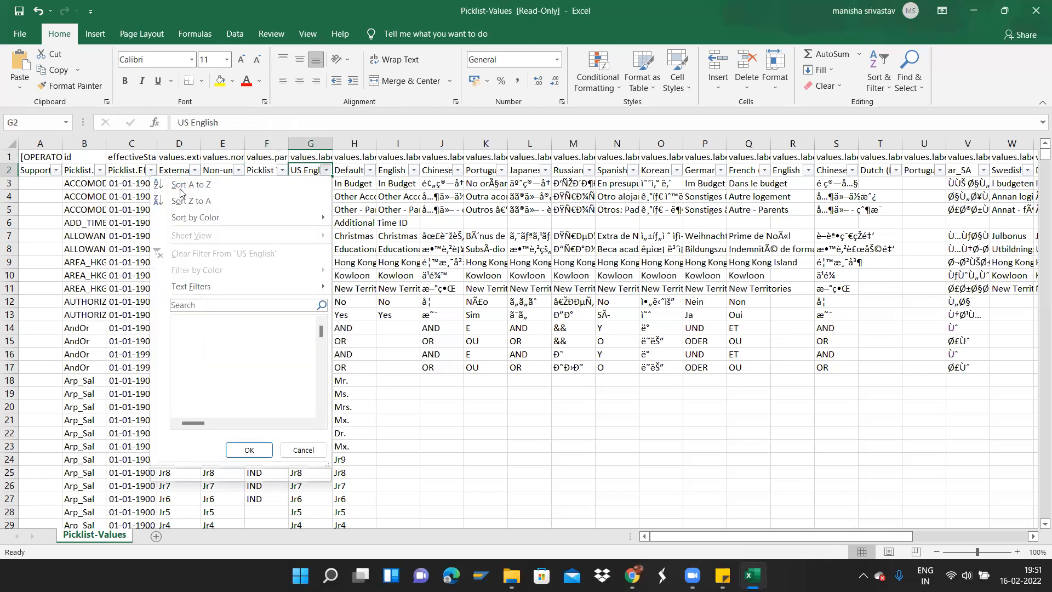
key(Down)
key(Down)
text(salu)
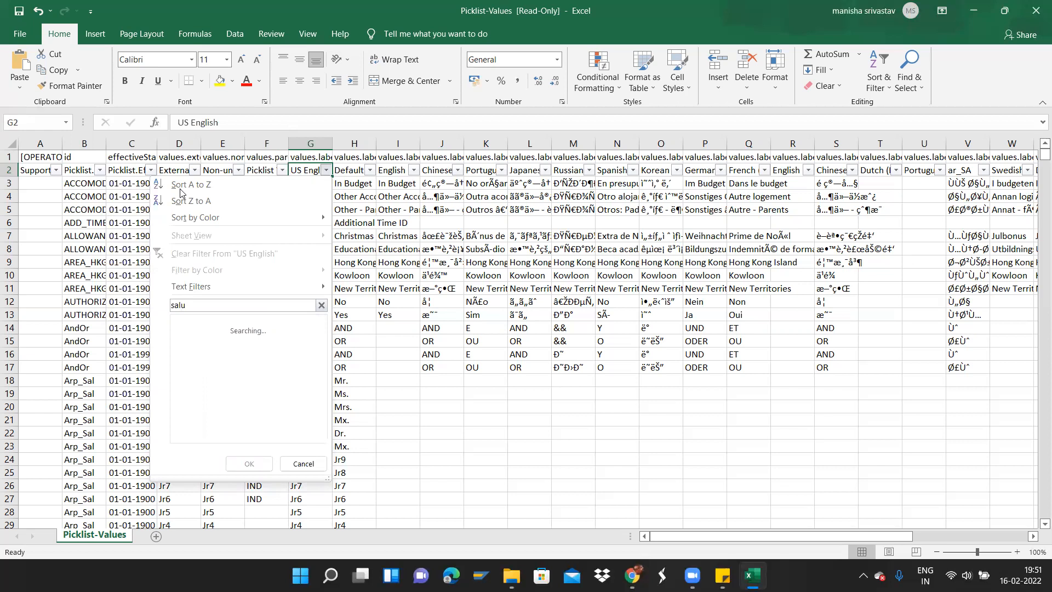
text(tatio)
key(Escape)
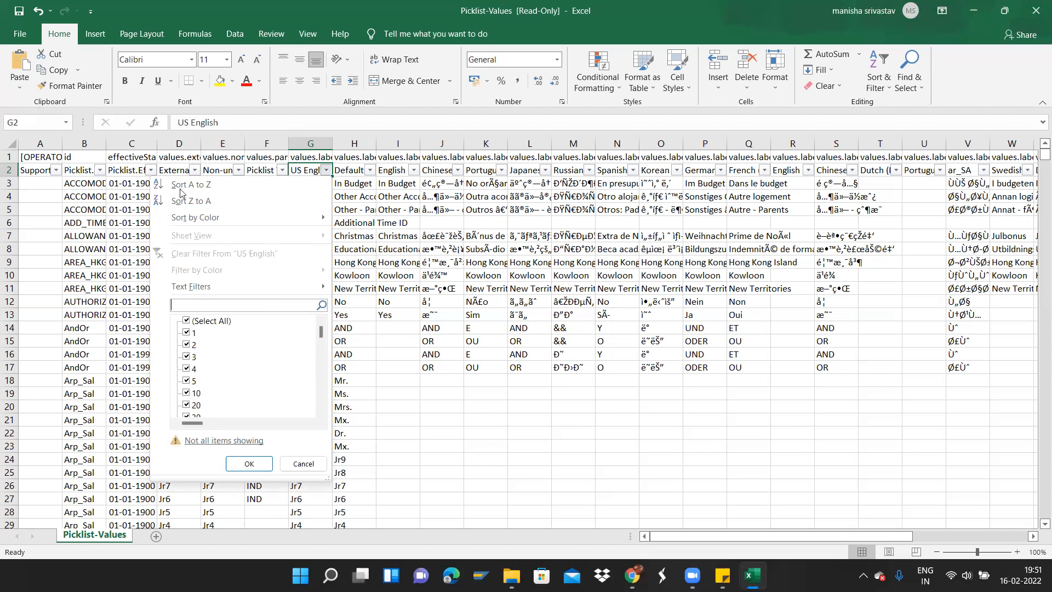
key(Escape)
Search the Picklist.Code filter values for "saluta", then clear the search and close the filter unapplied.
click(397, 186)
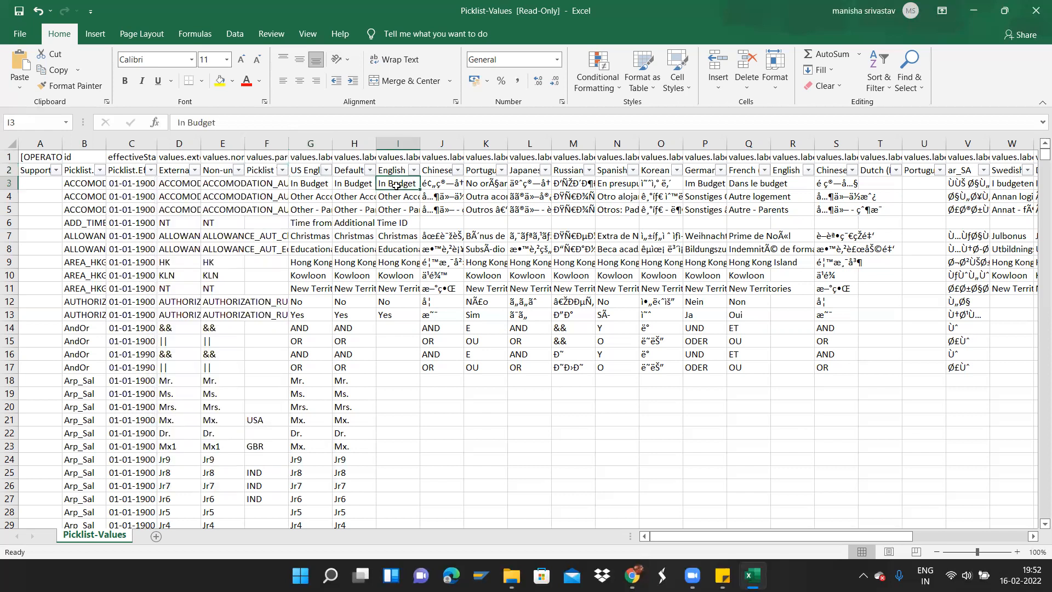
key(Left)
key(Left)
key(Left)
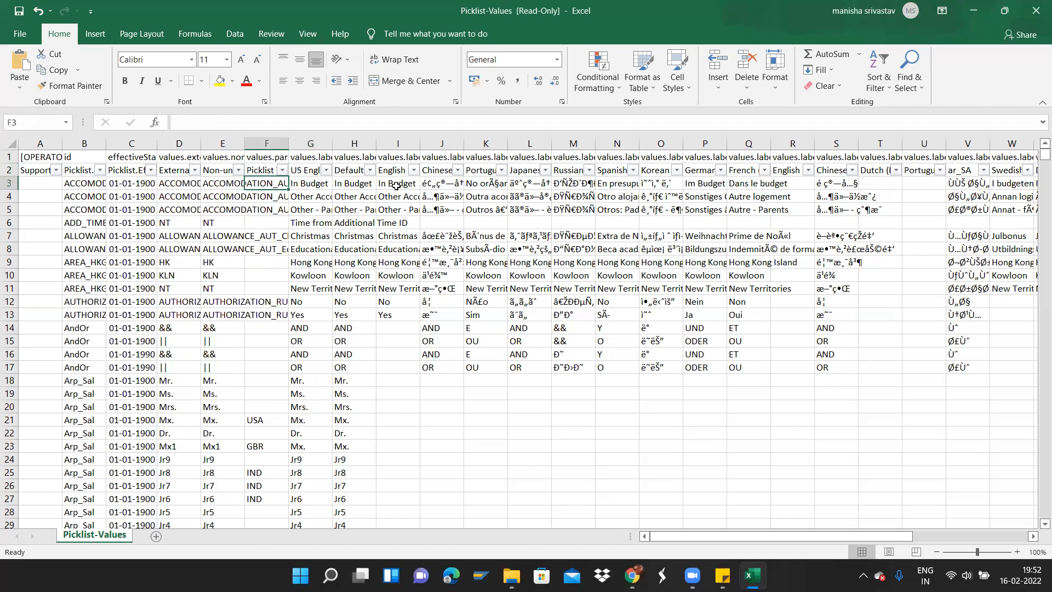
key(Up)
key(Up)
key(Home)
key(Down)
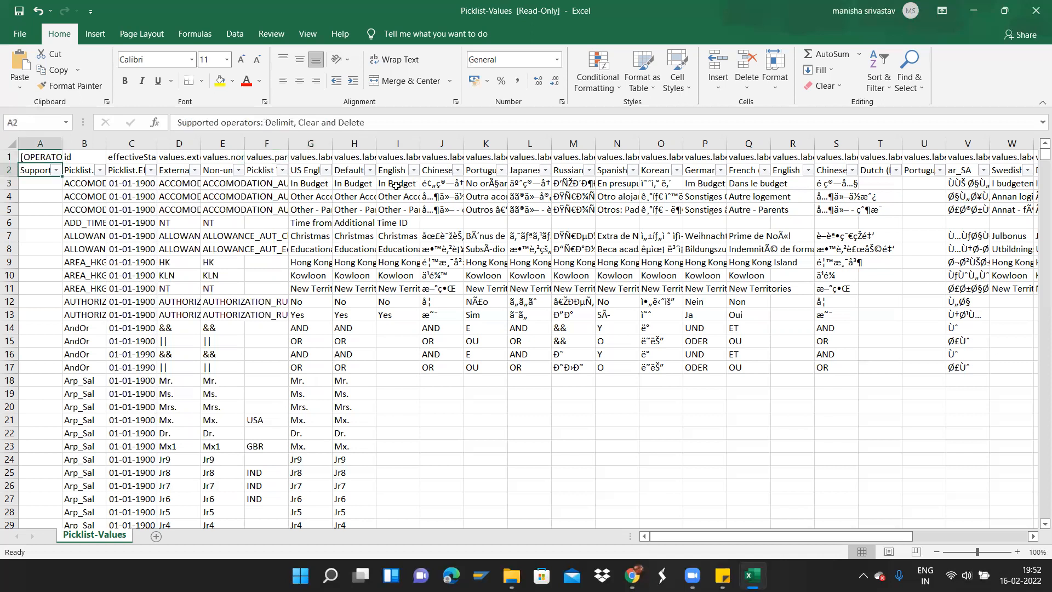
key(Right)
key(alt+Down)
key(e)
key(Down)
key(Up)
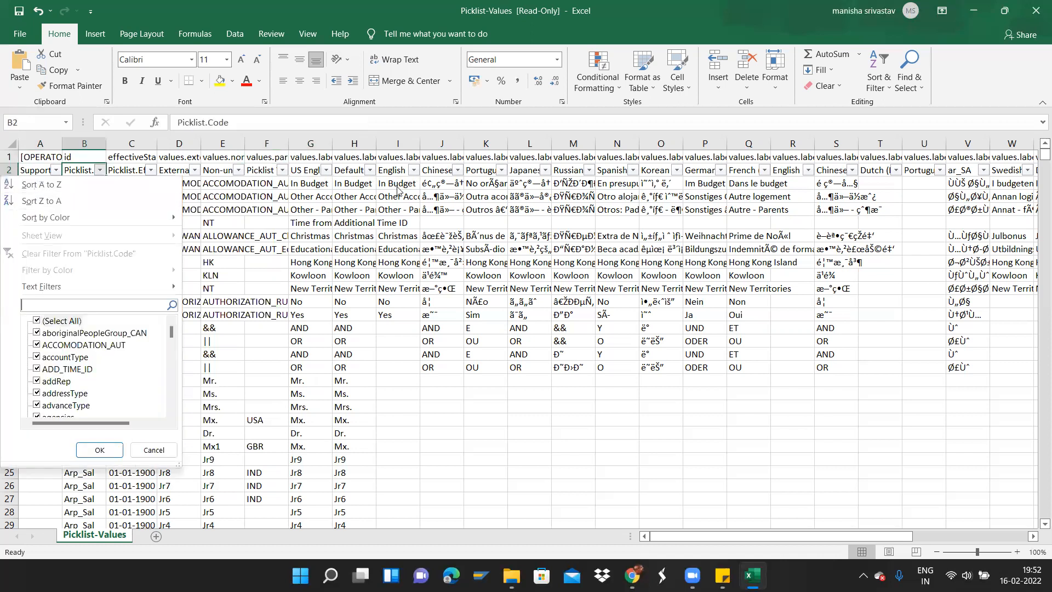
text(saluta)
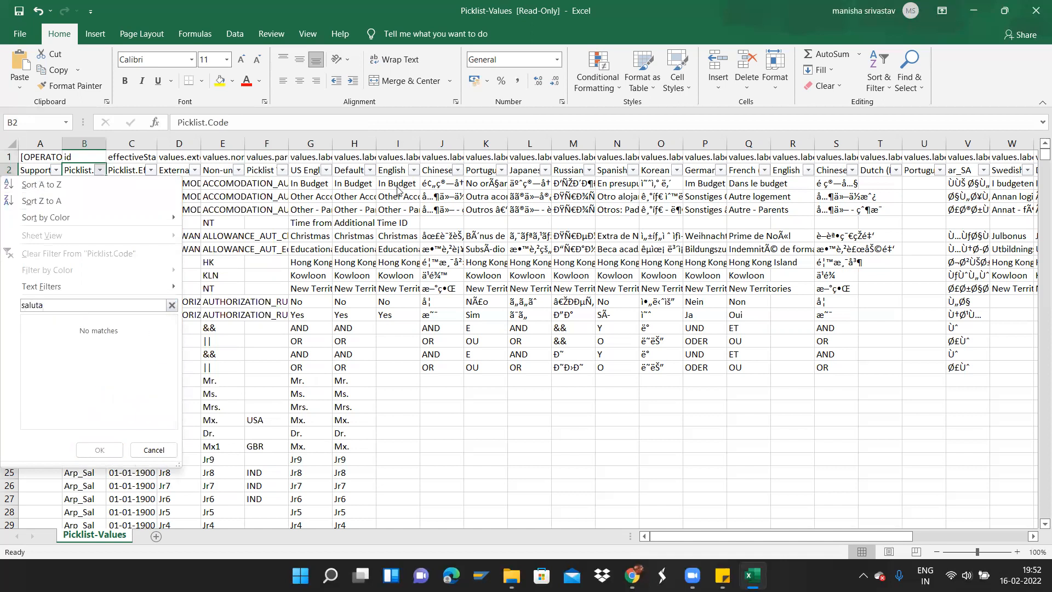
key(BackSpace)
key(BackSpace)
key(BackSpace)
key(BackSpace)
text(l)
key(BackSpace)
key(BackSpace)
key(BackSpace)
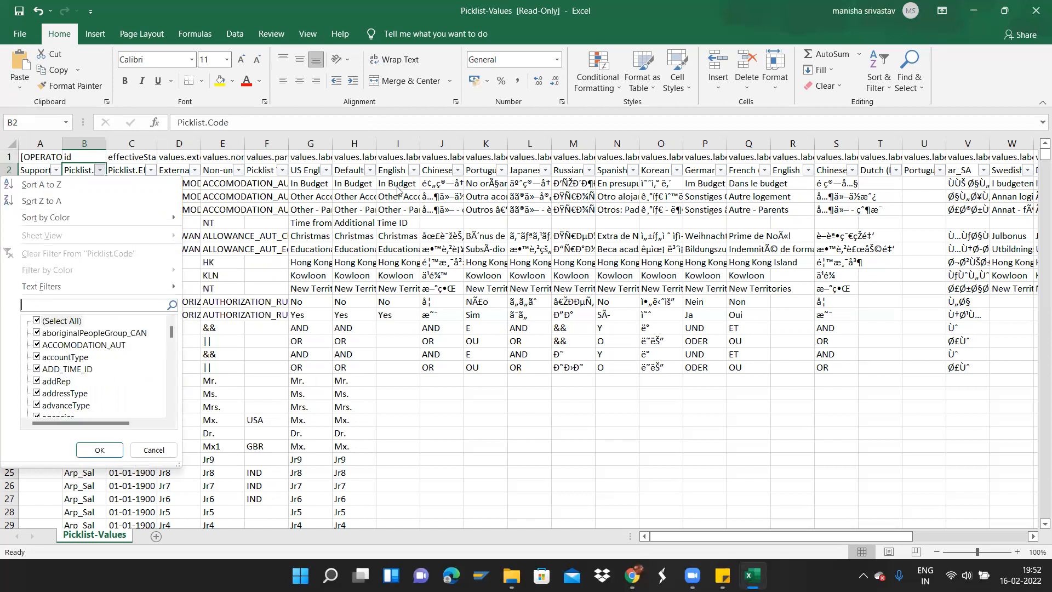
key(Escape)
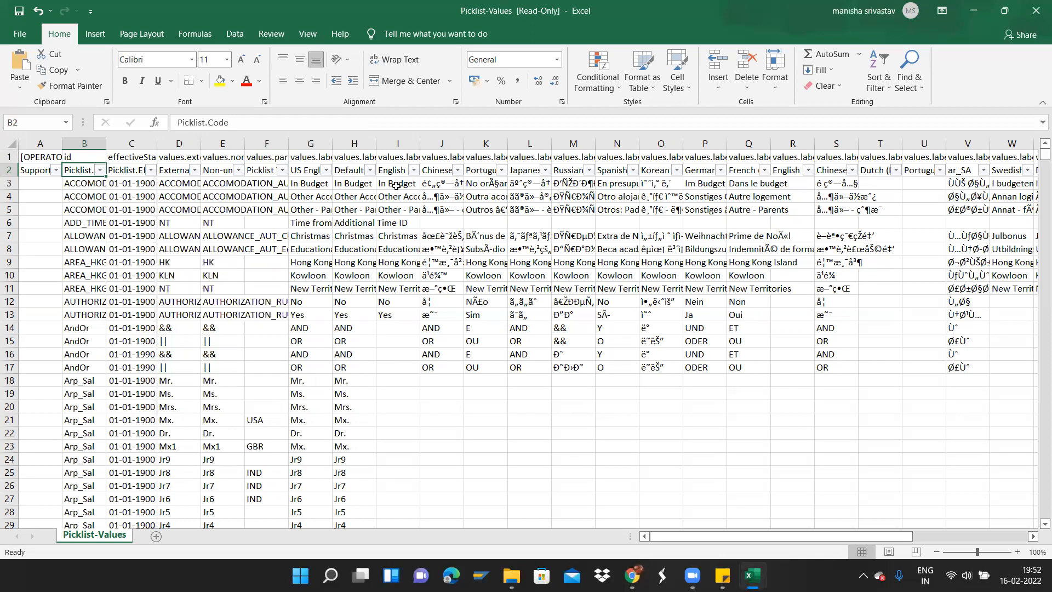
Search the Picklist.Code filter values for "arp" and filter the column to Salutation_Arp_New only.
key(Right)
key(Right)
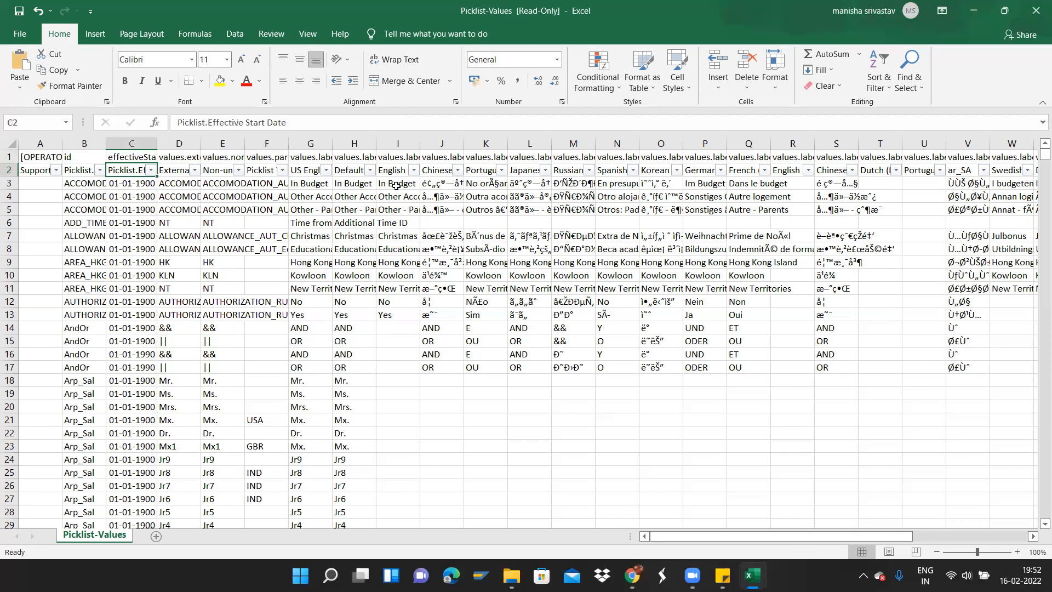
key(Down)
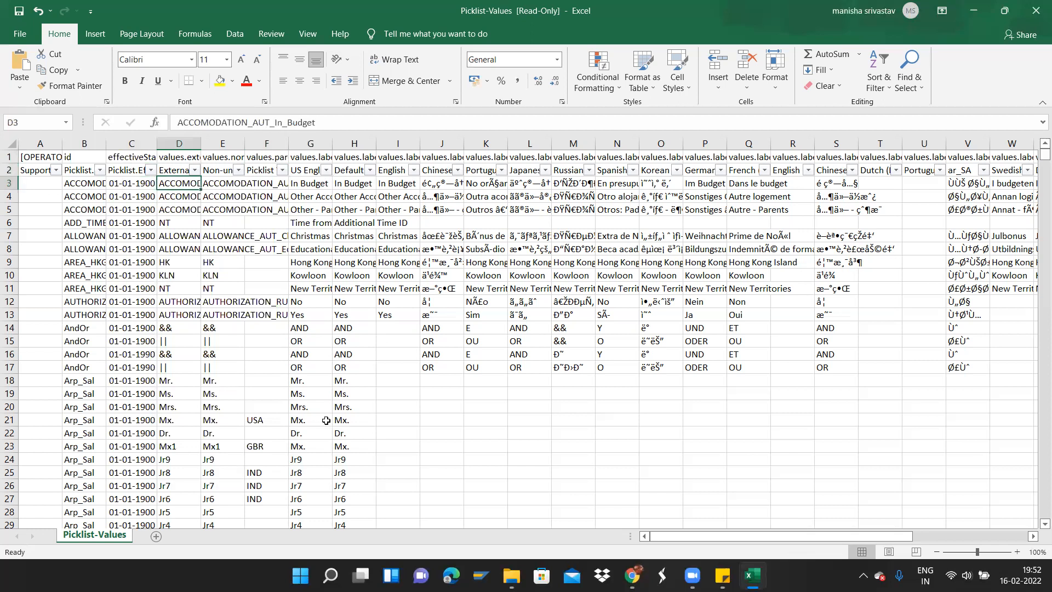
click(84, 382)
key(ctrl+Up)
key(Down)
key(alt+Down)
key(Down)
key(Down)
key(Down)
key(Down)
key(Down)
key(Down)
key(Down)
key(Down)
key(Up)
text(arp)
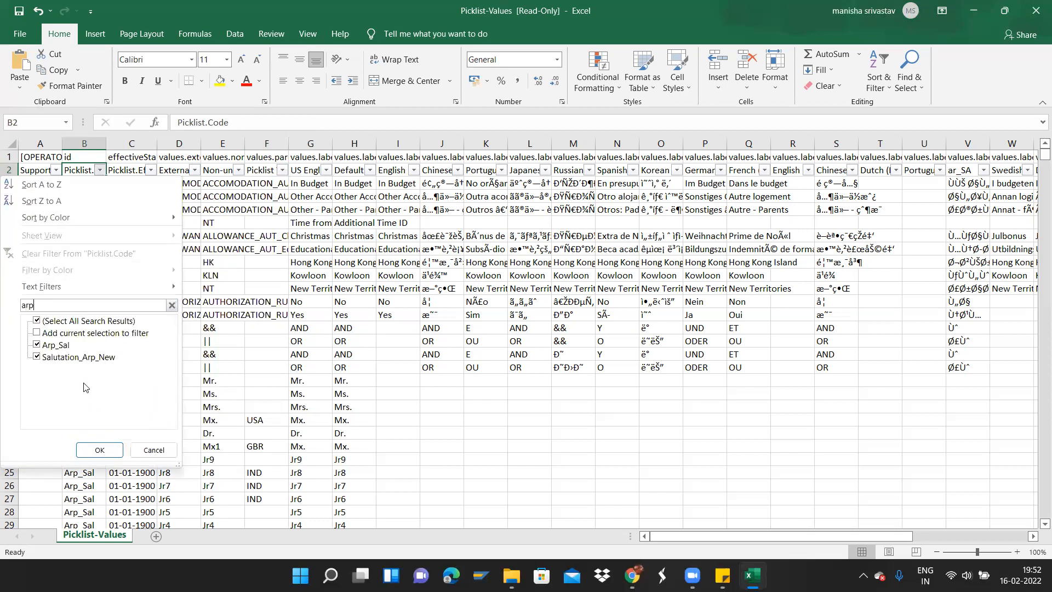
key(Tab)
key(Down)
key(Down)
key(space)
key(Down)
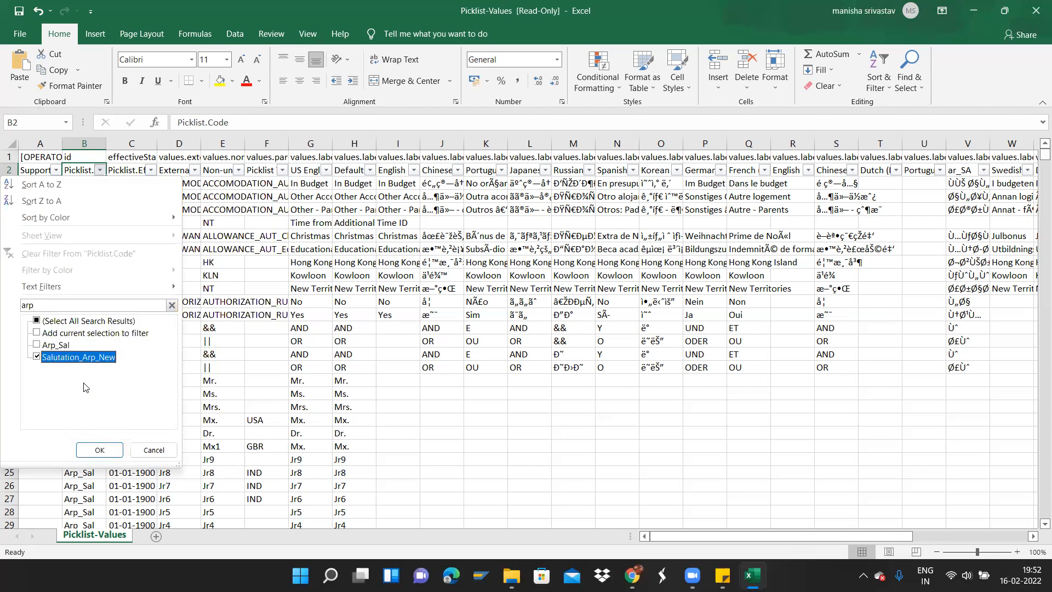
key(Return)
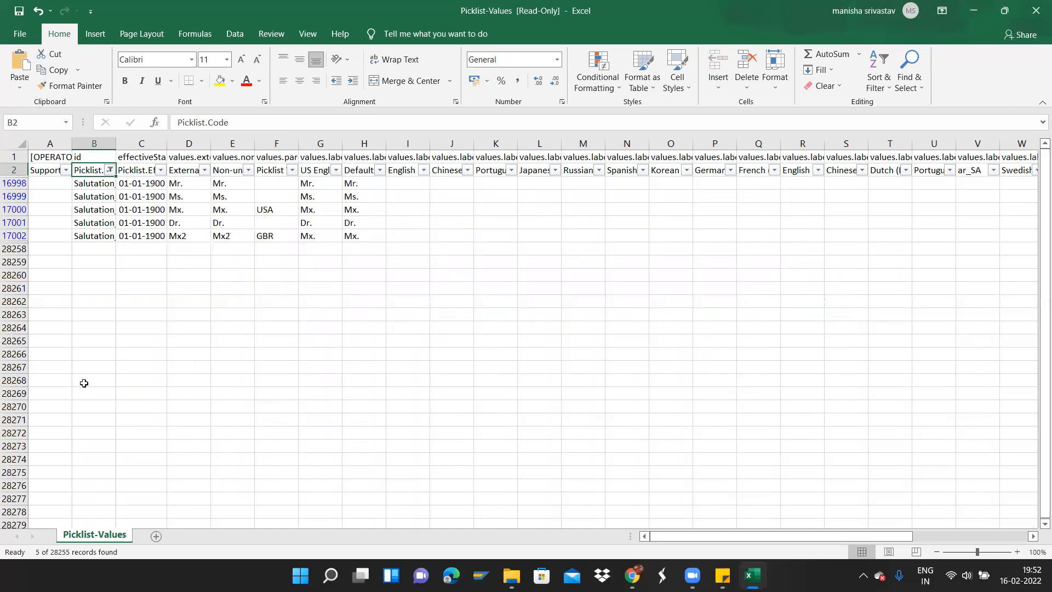
Copy both header rows and the filtered Salutation_Arp_New rows across columns A to AG.
key(Down)
key(Left)
key(Up)
key(Up)
key(shift+Right)
key(shift+Right)
key(shift+Down)
key(shift+Down)
key(shift+Down)
key(shift+Down)
key(shift+Down)
key(shift+Down)
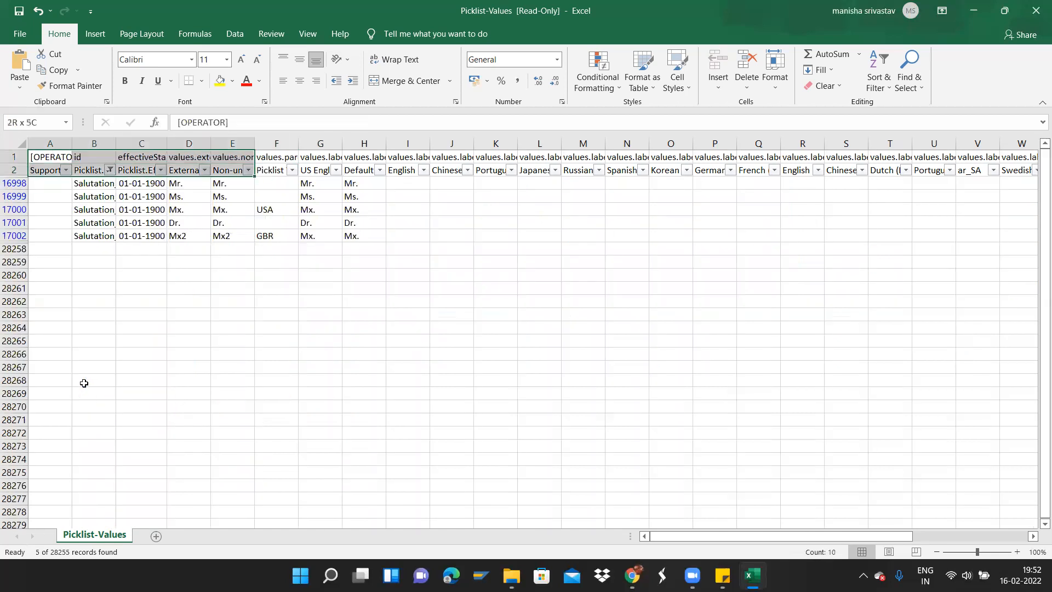
key(shift+Right)
key(shift+Right)
key(shift+Right)
key(shift+Right)
key(shift+Right)
key(shift+Right)
key(shift+Right)
key(shift+Right)
key(shift+Right)
key(shift+Right)
key(shift+Right)
key(shift+Right)
key(shift+Right)
key(shift+Right)
key(shift+Right)
key(shift+Right)
key(shift+Right)
key(shift+Right)
key(shift+Right)
key(shift+Right)
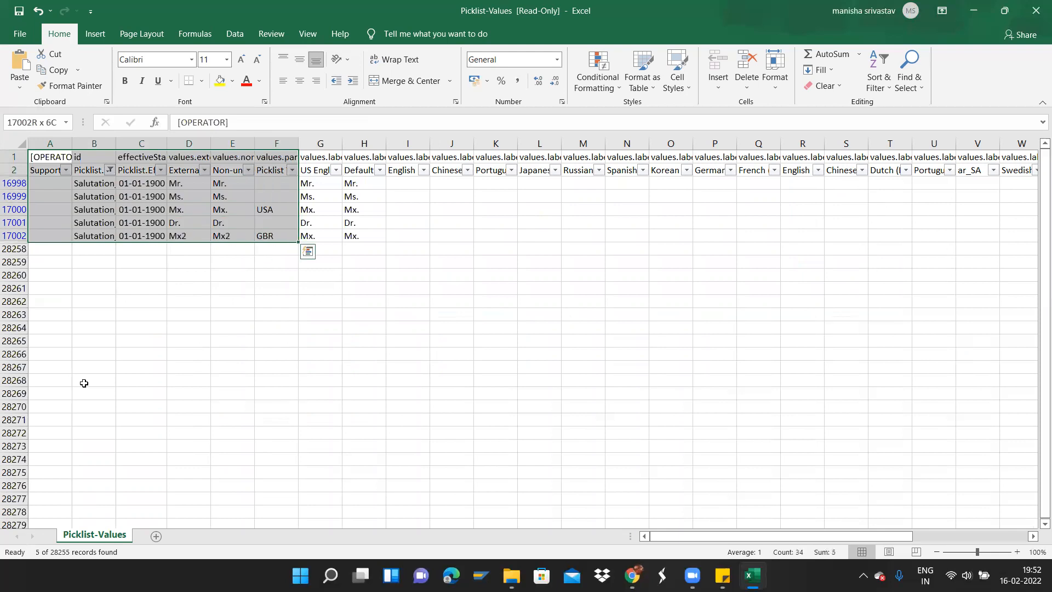
key(shift+Right)
key(shift+Right)
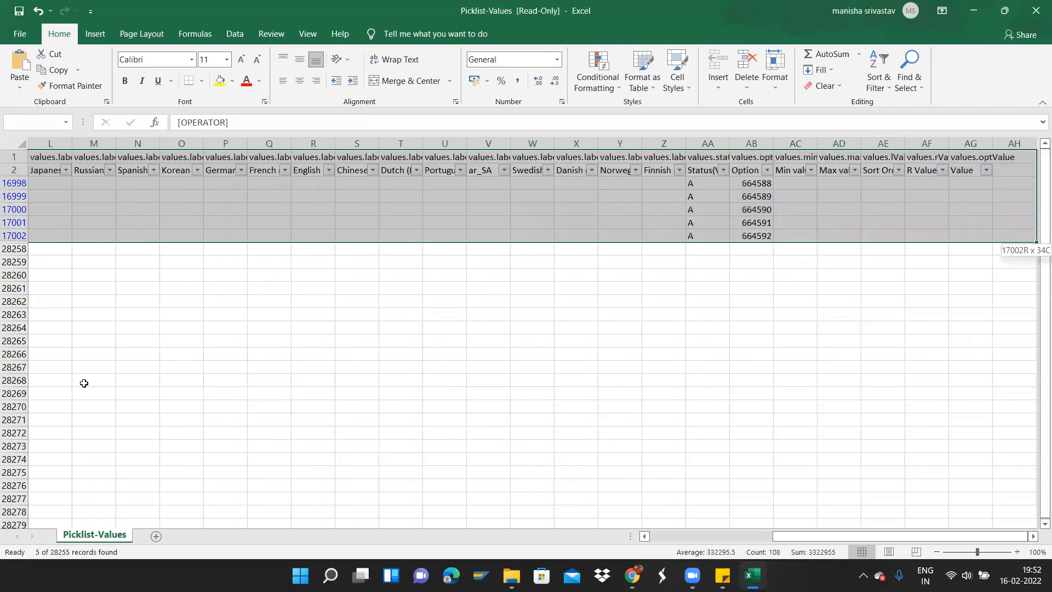
key(shift+Left)
key(shift+Left)
key(ctrl+c)
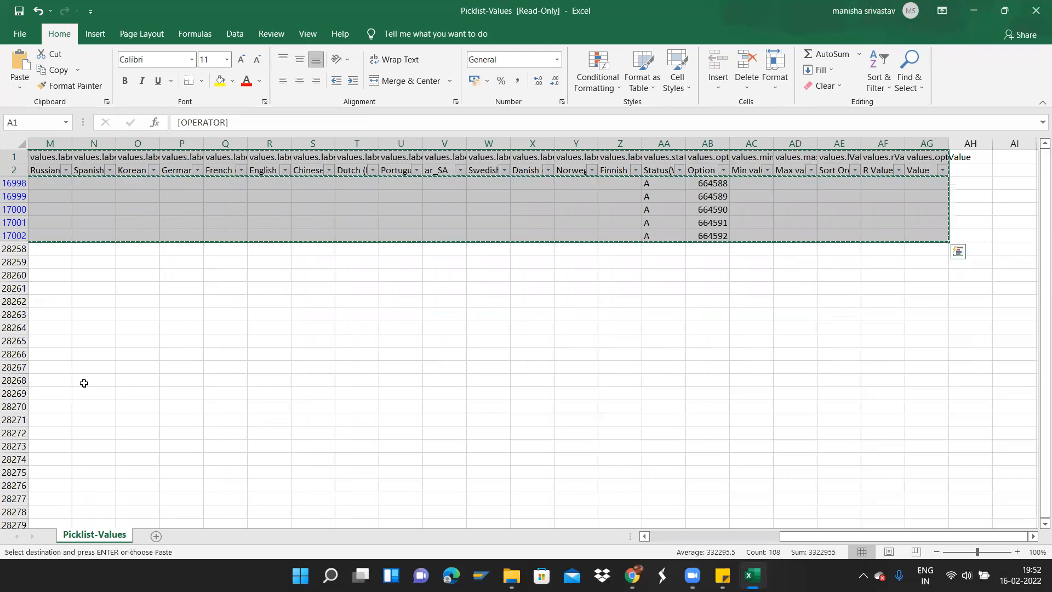
Paste the copied picklist rows into a new workbook and autofit the column widths.
key(ctrl+n)
key(ctrl+v)
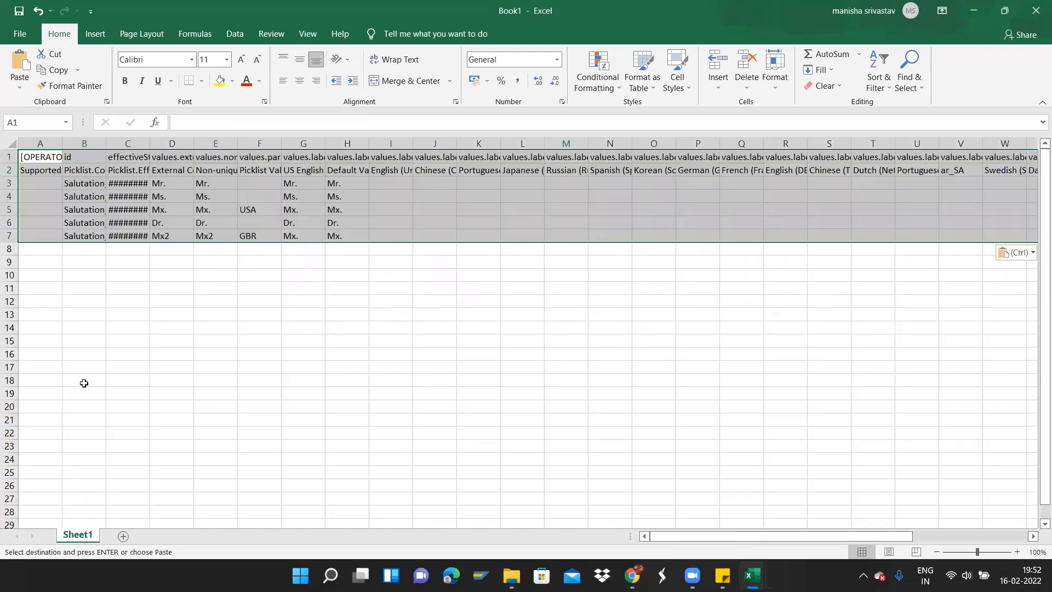
key(alt+h)
key(o)
key(i)
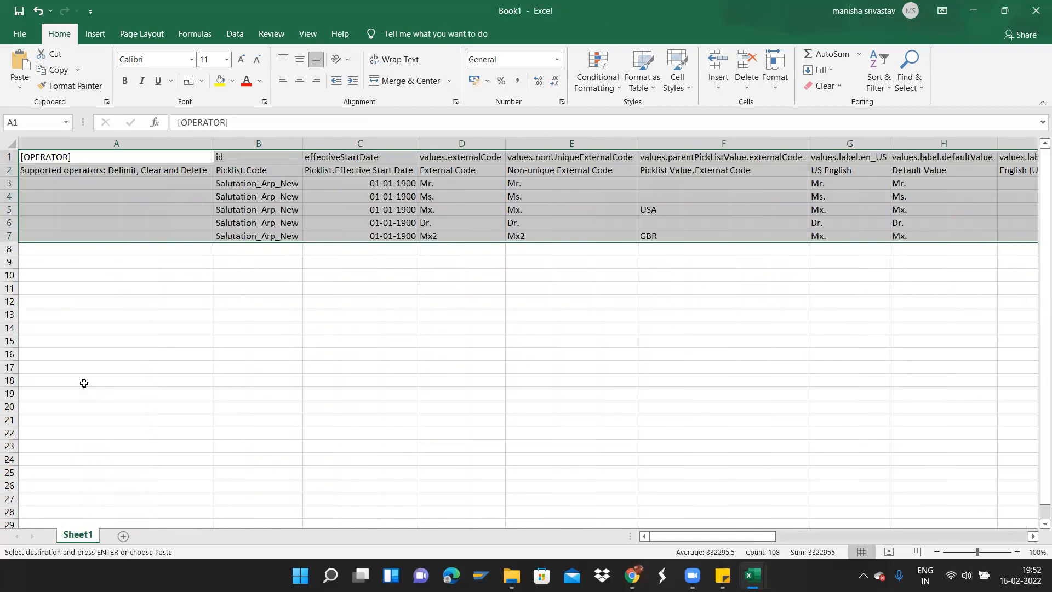
key(Up)
key(Down)
key(Down)
Switch back to the Picklist-Values workbook and close it, discarding the copied data from the clipboard.
key(alt+Tab)
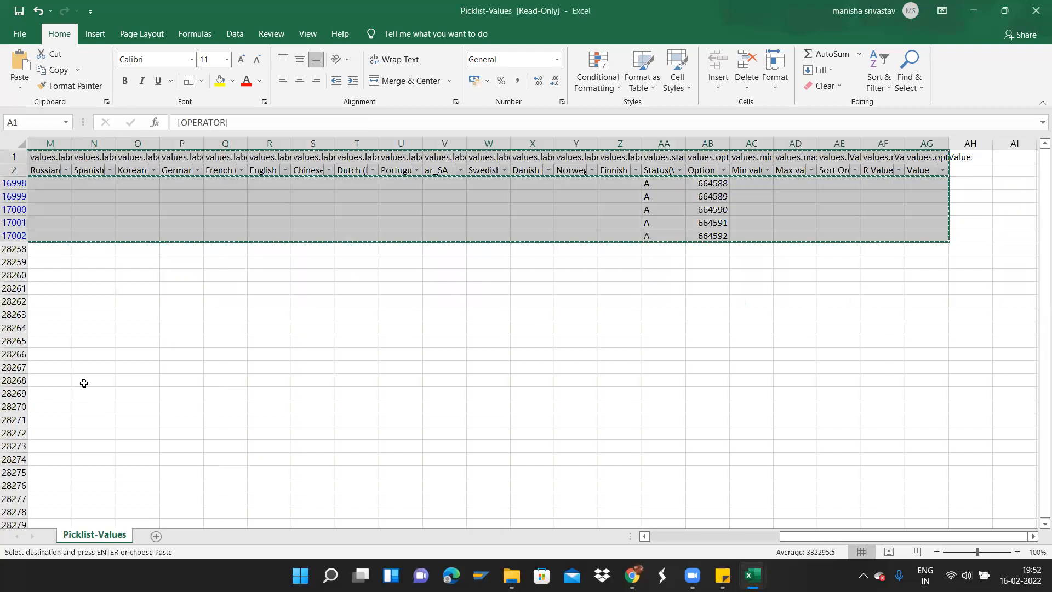
click(1033, 8)
click(592, 301)
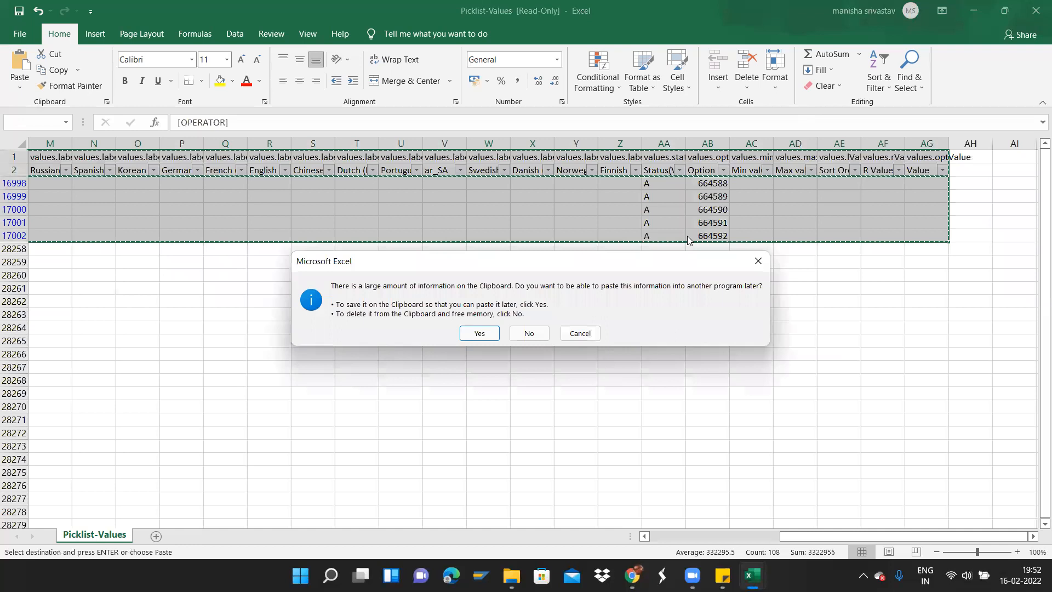
click(530, 333)
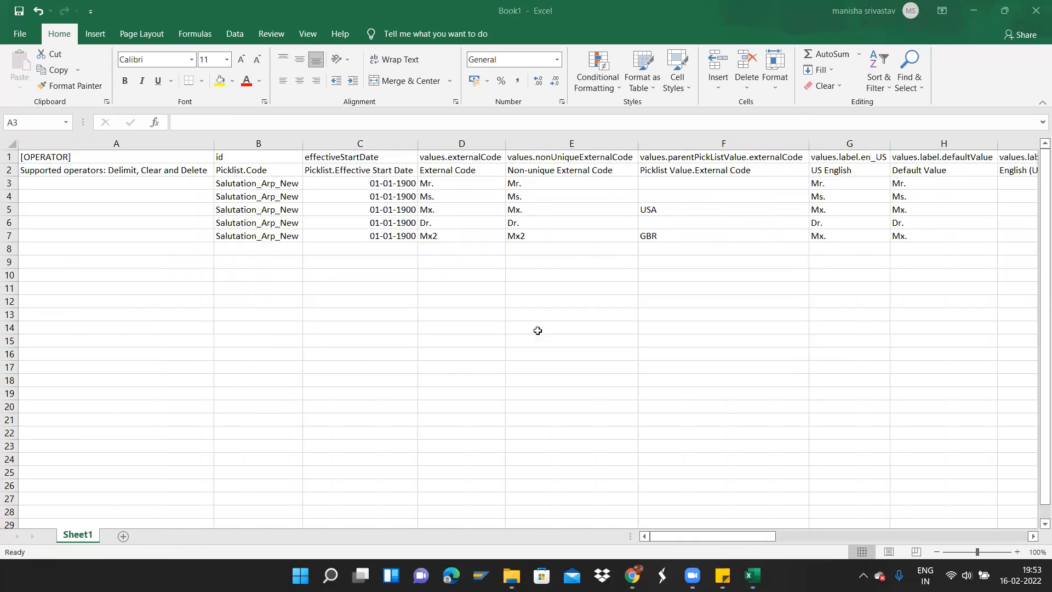
Copy the picklist code Salutation_Arp_New from B7 into cells B8 through B22.
key(Right)
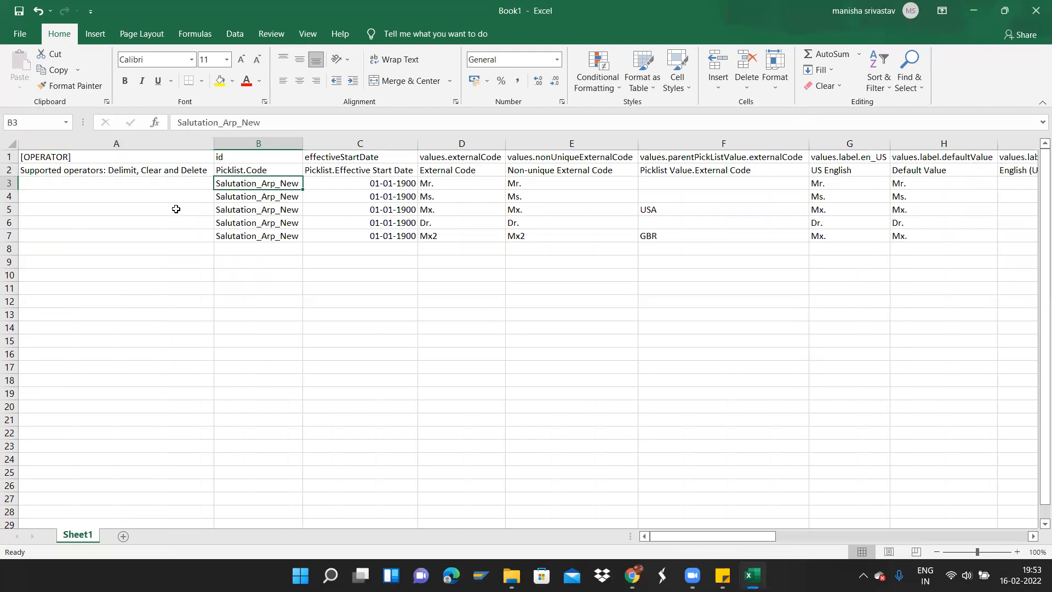
key(Down)
key(Down)
key(Down)
key(Down)
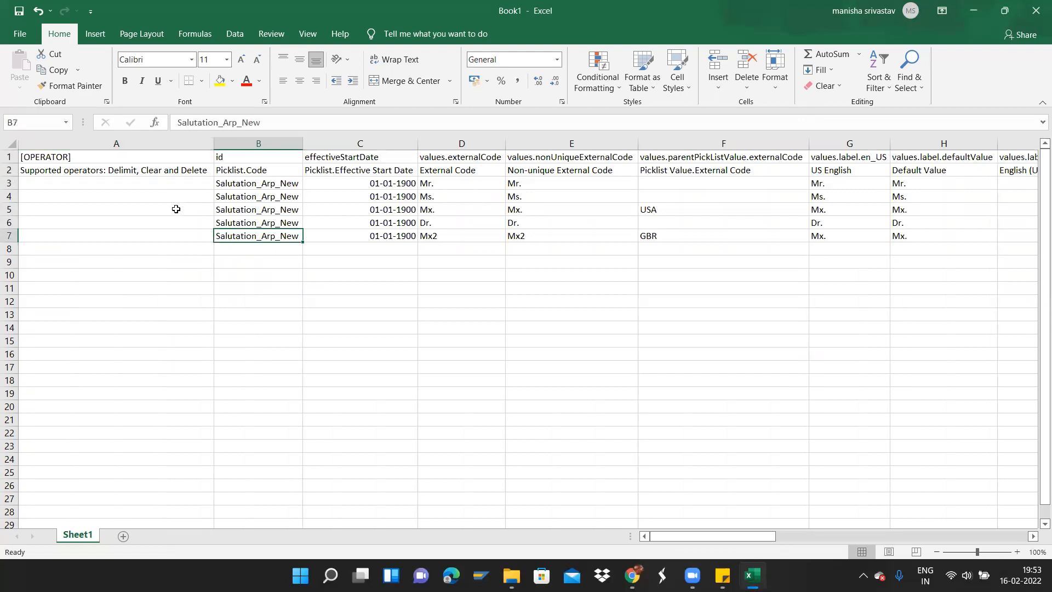
key(ctrl+c)
key(Down)
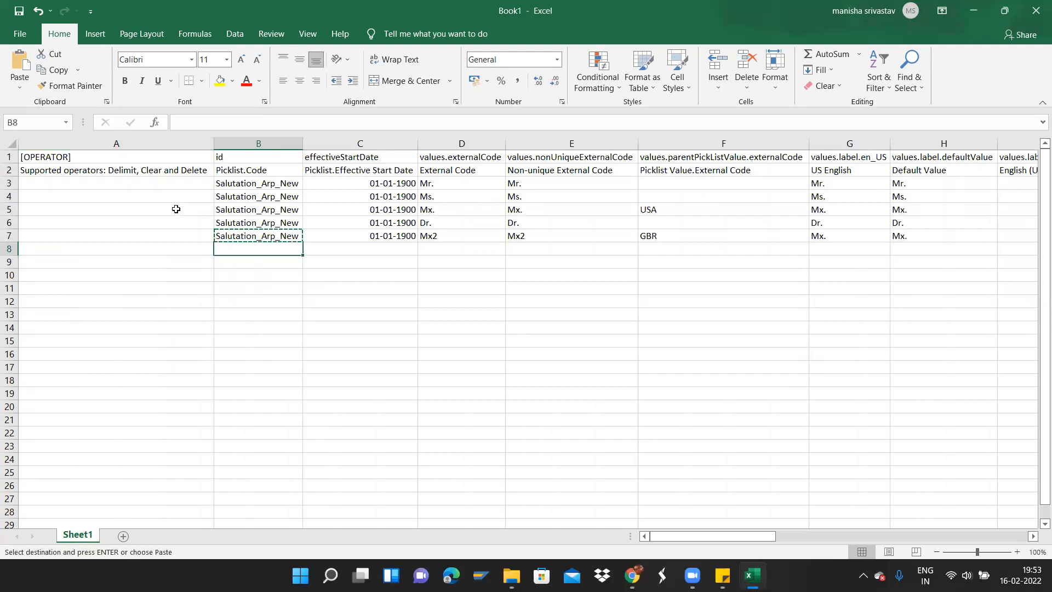
key(shift+Down)
key(shift+Down)
key(shift+Down)
key(shift+Down)
key(shift+Down)
key(shift+Down)
key(shift+Down)
key(shift+Down)
key(shift+Down)
key(shift+Down)
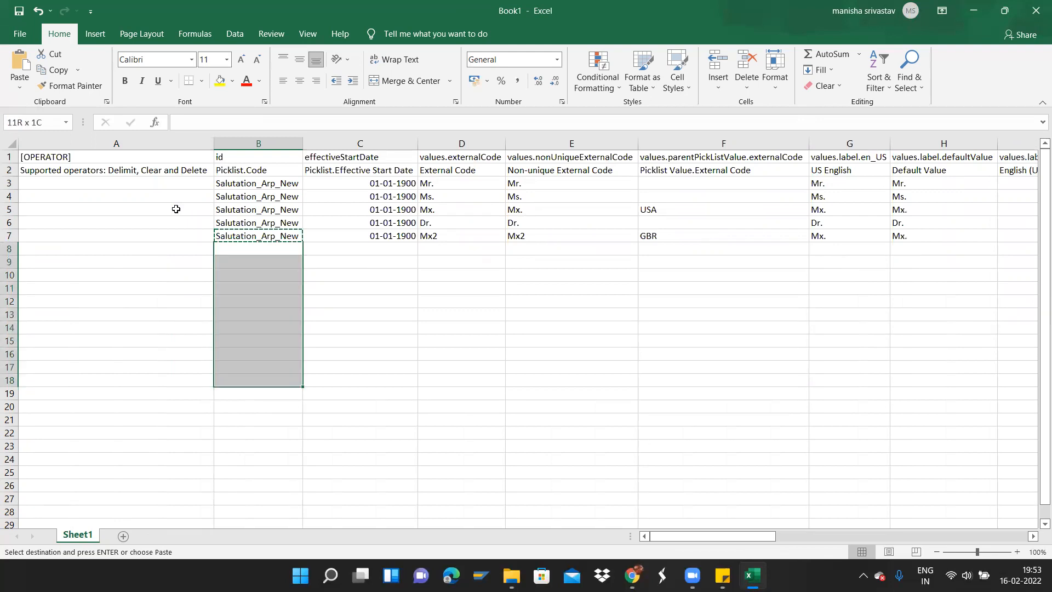
key(shift+Down)
key(shift+Down)
key(shift+Down)
key(shift+Down)
key(ctrl+v)
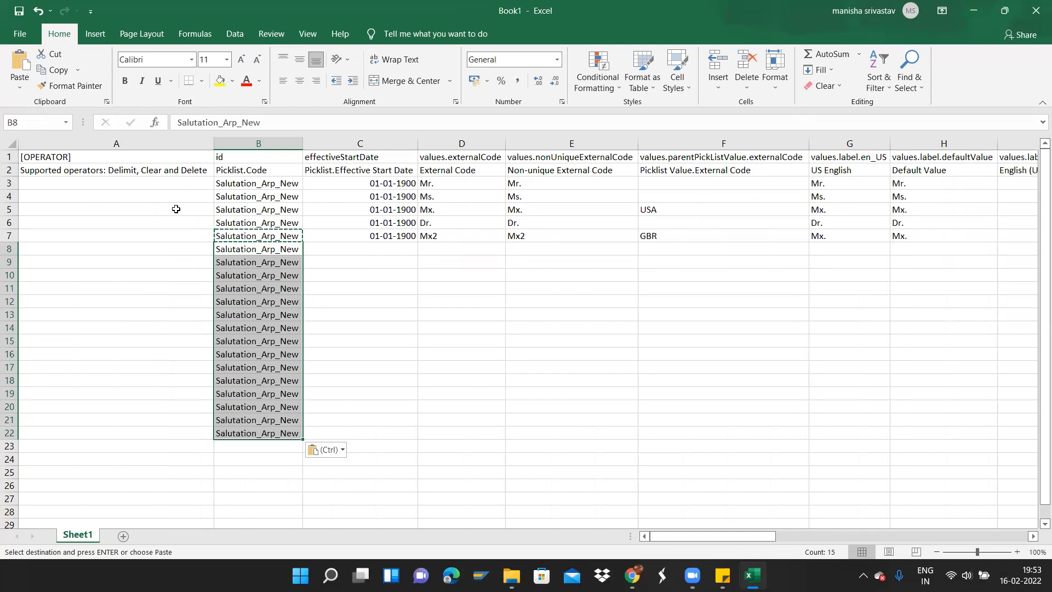
Copy the effective start date 01-01-1900 from C7 into cells C8 through C22.
key(Right)
key(Right)
key(Left)
key(Up)
key(ctrl+c)
key(Left)
key(ctrl+Down)
key(Right)
key(ctrl+shift+Up)
key(shift+Down)
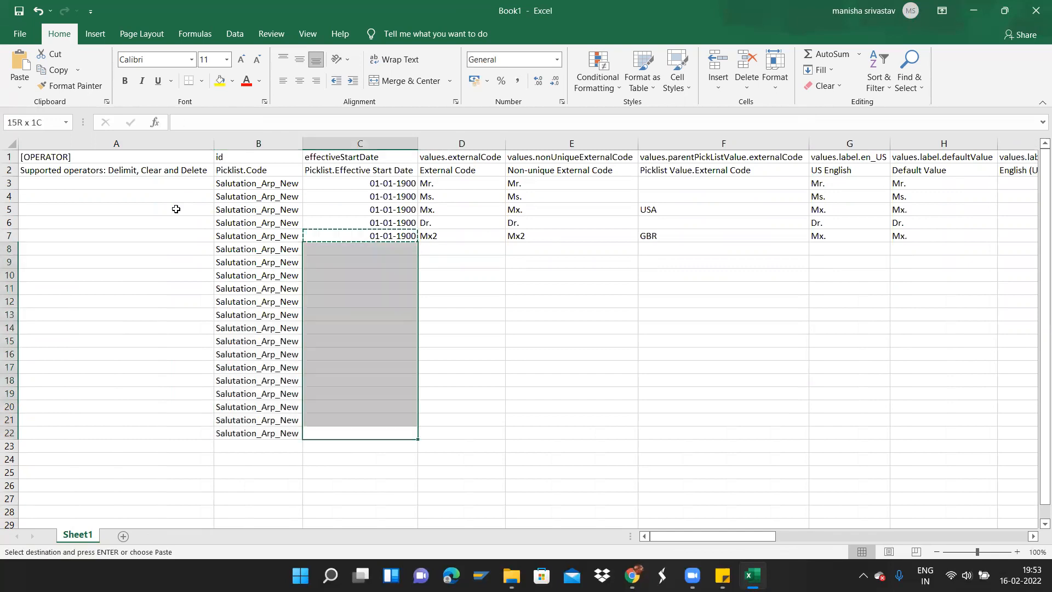
key(ctrl+v)
Enter the external codes 1, 2 and 3 in cells D8 through D10.
key(Right)
key(ctrl+Up)
key(Down)
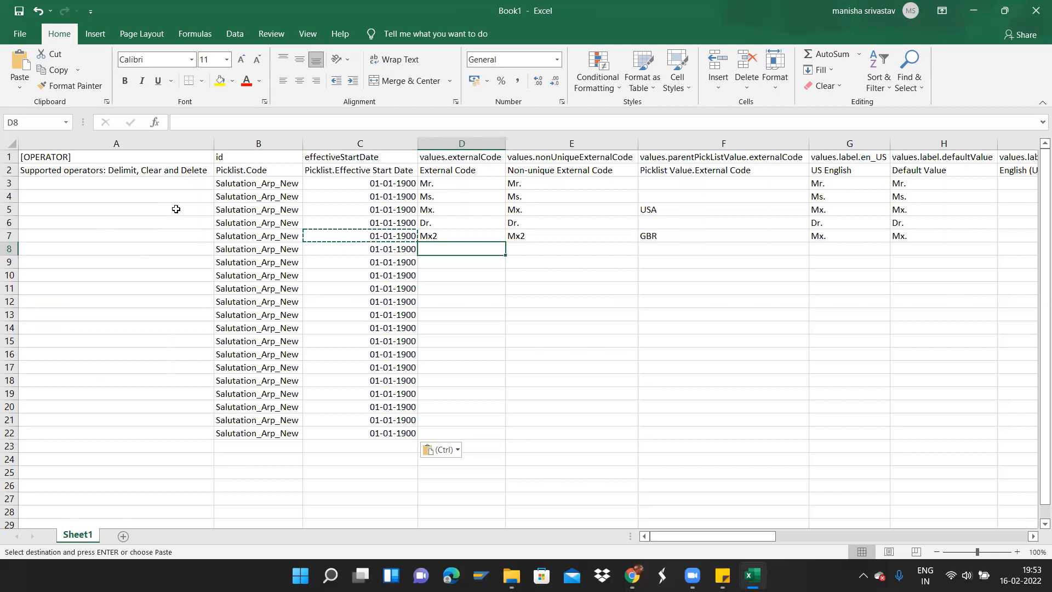
text(1)
key(Return)
text(2)
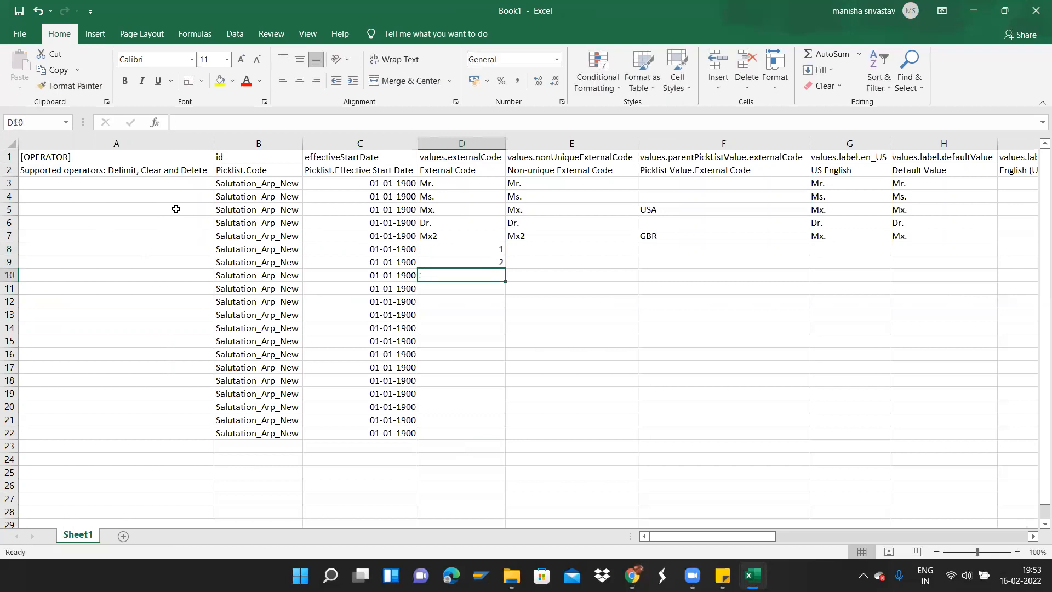
key(Return)
key(Up)
key(Up)
key(Up)
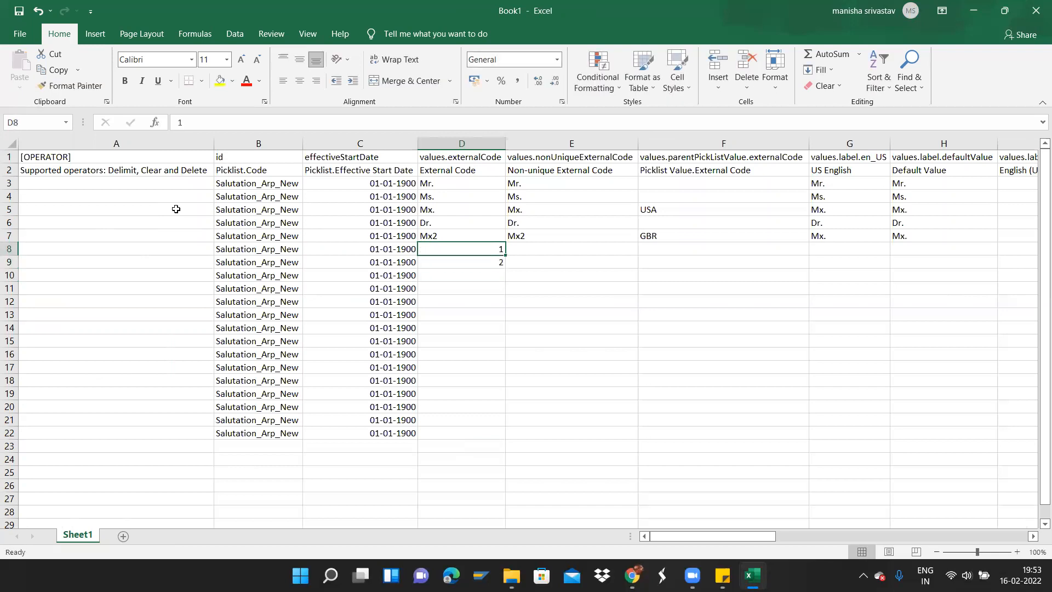
key(Down)
key(Down)
key(Down)
key(Up)
key(Up)
key(Right)
key(Left)
key(Right)
key(Left)
key(Down)
key(Down)
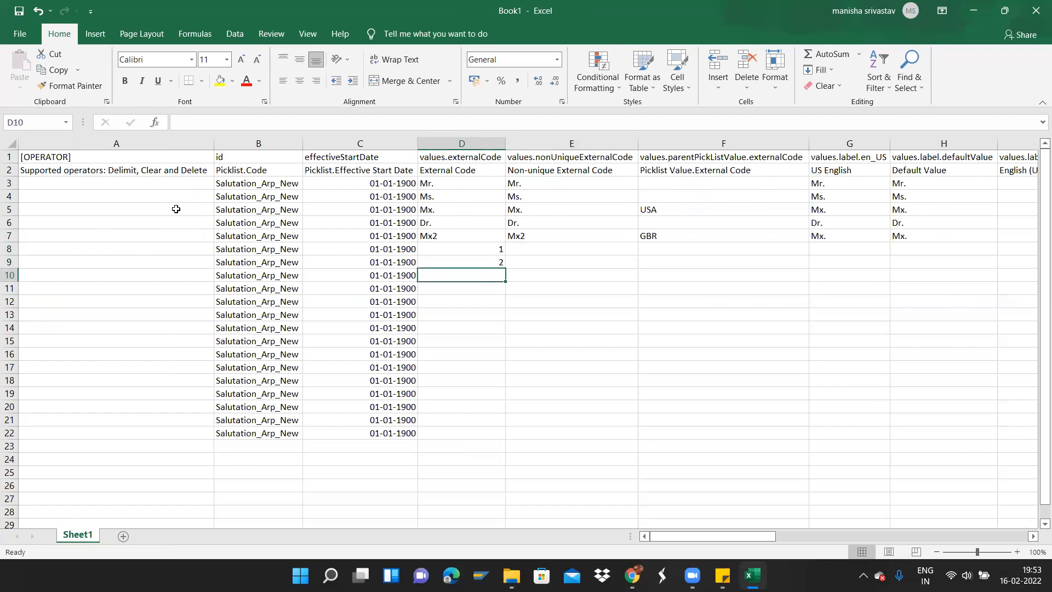
text(3)
key(Return)
Extend the number series in D8:D10 down to D22 so the external codes run from 1 to 15.
key(Up)
key(Up)
key(Up)
key(shift+Down)
key(shift+Down)
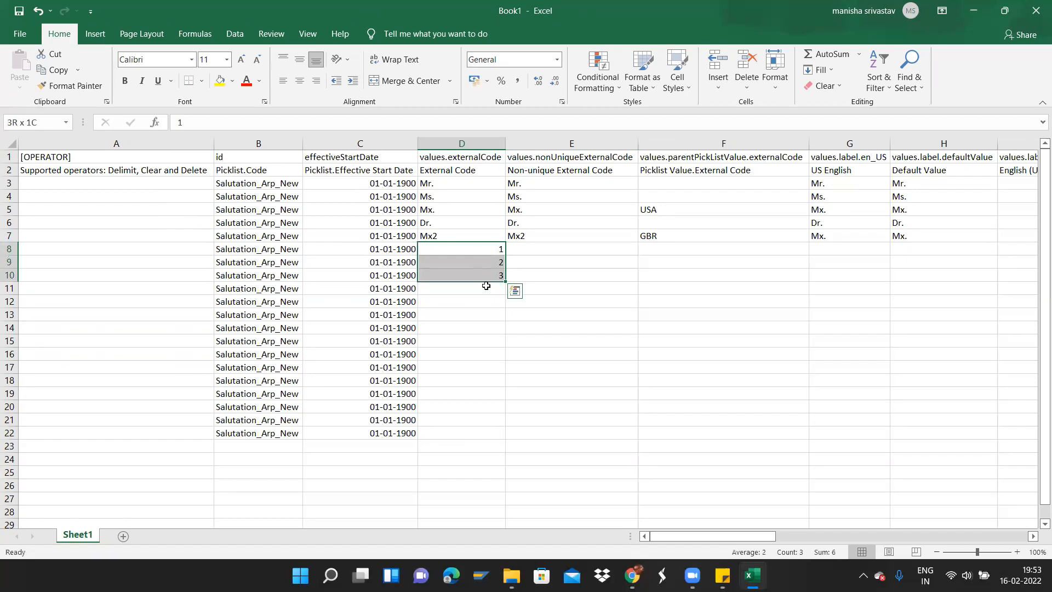
double_click(504, 281)
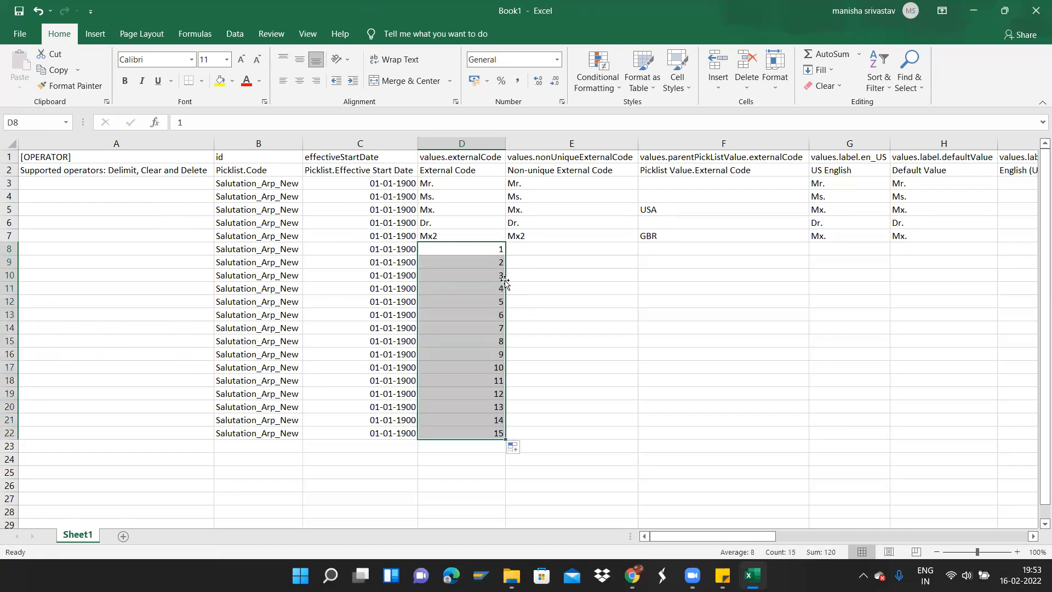
Copy the external codes in D8:D22 into the non-unique external code column, cells E8 through E22.
click(478, 313)
key(Up)
key(Up)
key(Up)
key(Up)
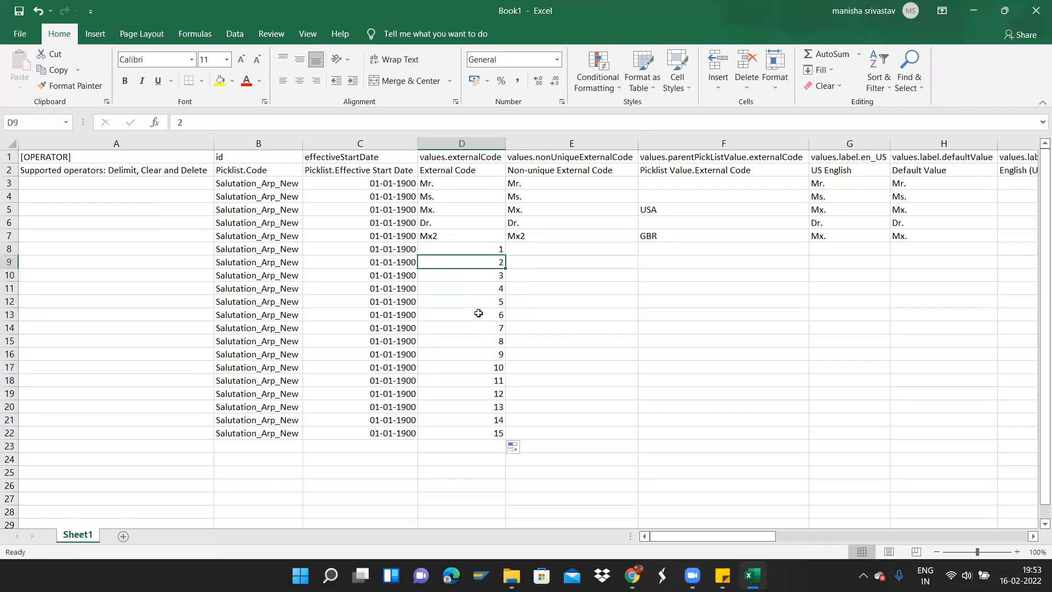
key(Up)
key(ctrl+shift+Down)
key(ctrl+c)
key(Right)
key(ctrl+v)
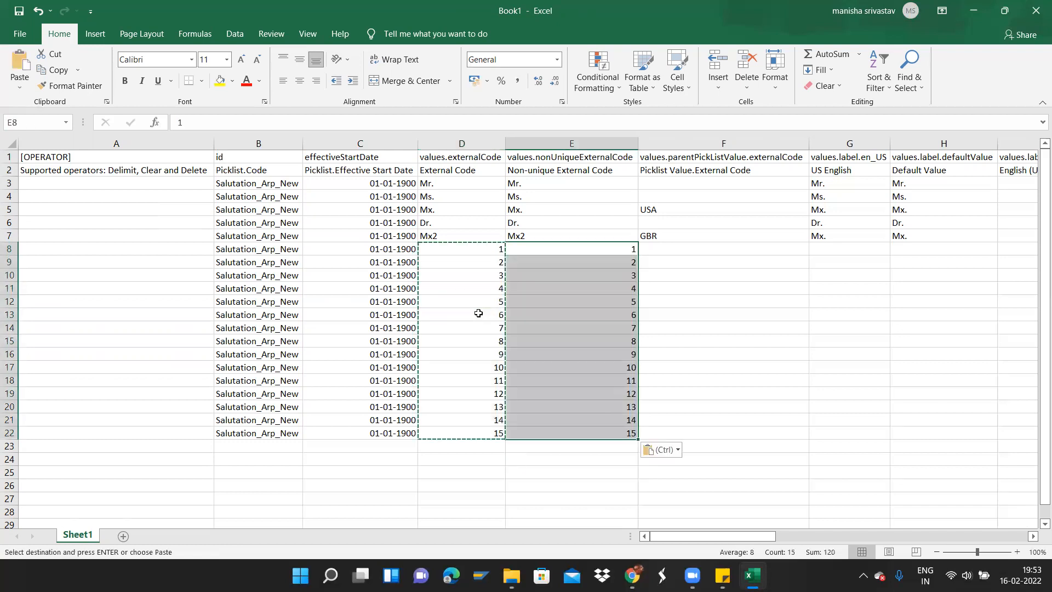
Copy the parent picklist value code GBR from F7 into cells F8 through F14.
key(Right)
key(Up)
key(ctrl+c)
key(Down)
key(shift+Down)
key(shift+Down)
key(shift+Down)
key(shift+Down)
key(shift+Down)
key(shift+Down)
key(ctrl+v)
Enter the parent picklist value code IND in F17 and copy it into F18 and F19.
key(Up)
key(Up)
key(Up)
key(Down)
key(Down)
key(Down)
key(Down)
key(Down)
key(Down)
key(Down)
key(Down)
key(Down)
key(Down)
key(Down)
key(Down)
text(IND)
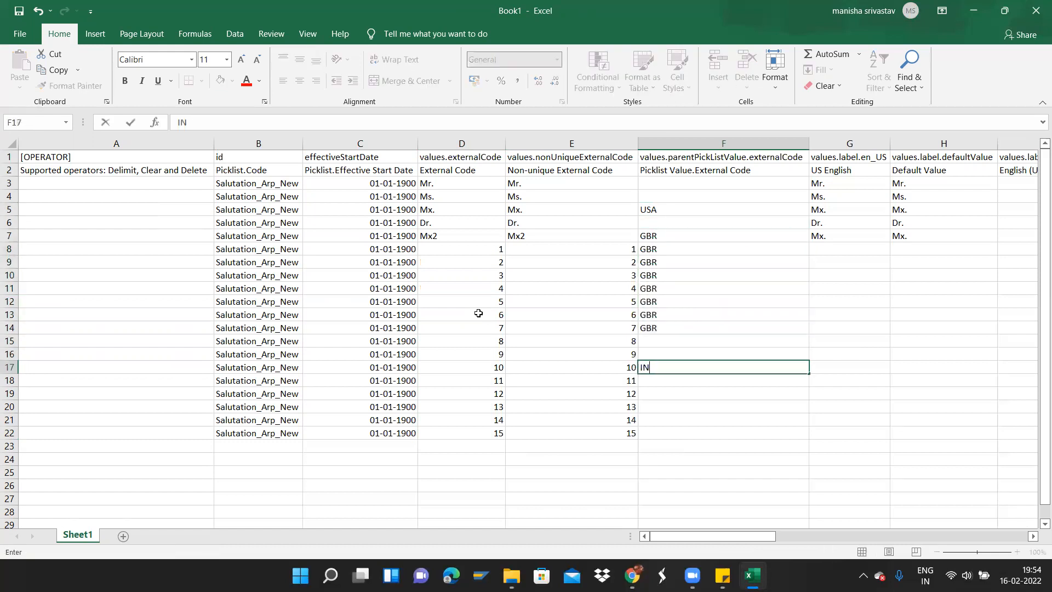
key(Return)
key(Up)
key(ctrl+c)
key(Down)
key(shift+Down)
key(ctrl+v)
Copy the codes in E8:E22 into the US English and Default Value label columns, G8:G22 and H8:H22.
key(Up)
key(Right)
key(ctrl+Up)
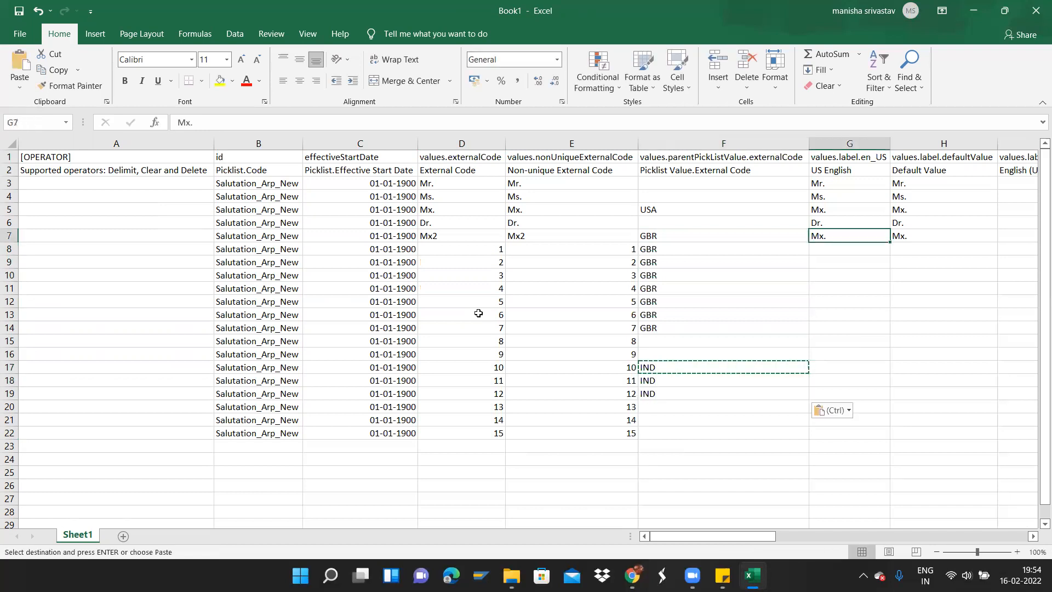
key(Left)
key(Left)
key(Down)
key(ctrl+shift+Down)
key(ctrl+c)
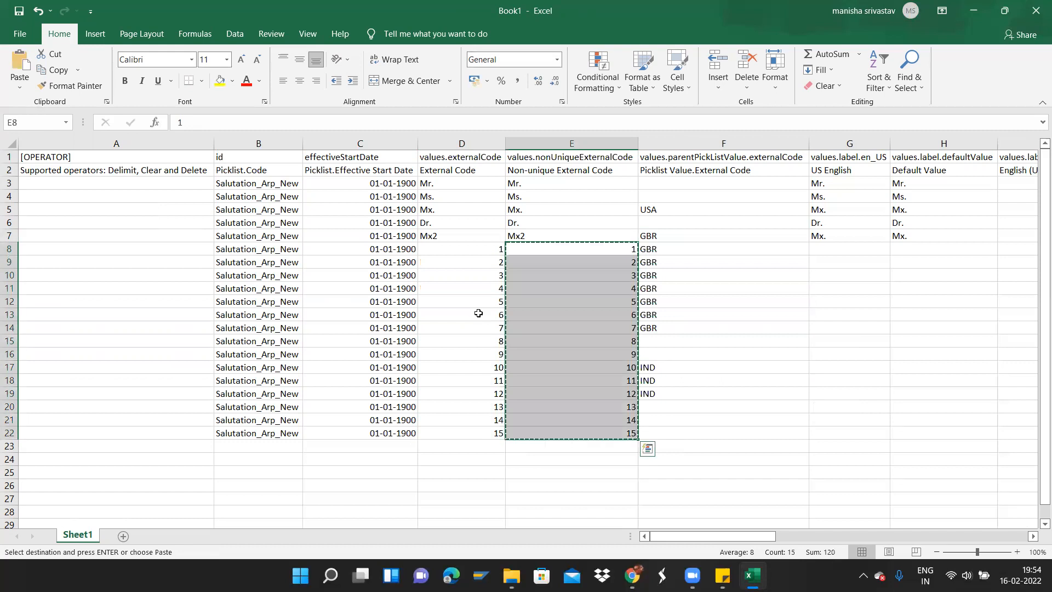
key(Right)
key(Right)
key(ctrl+v)
key(Right)
key(ctrl+v)
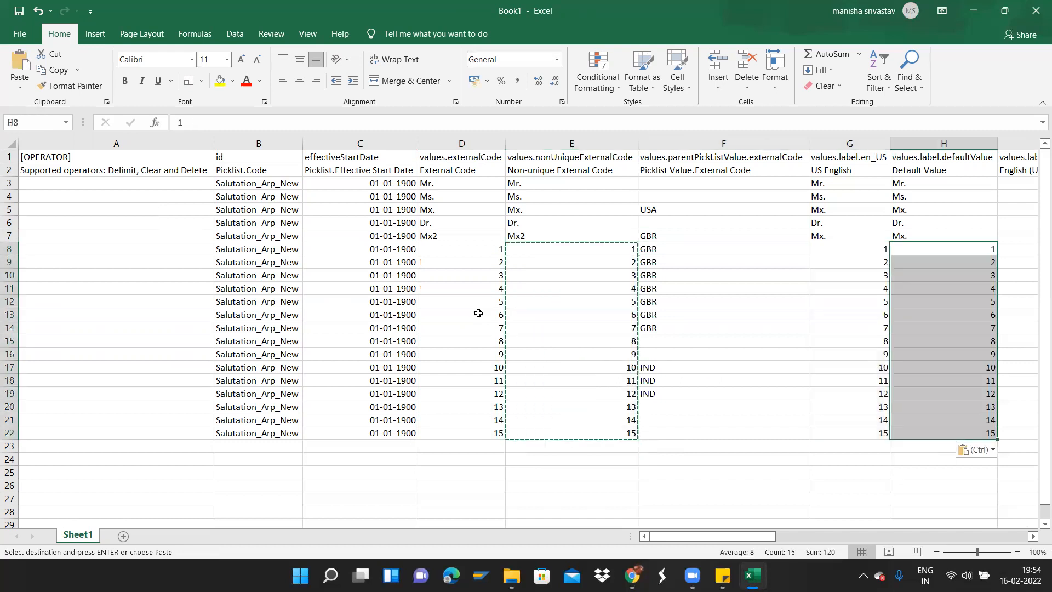
Enter the active status A for the first new value row in cell AA8.
key(Right)
key(Right)
key(Right)
key(Right)
key(Right)
key(Right)
key(Right)
key(Right)
key(Right)
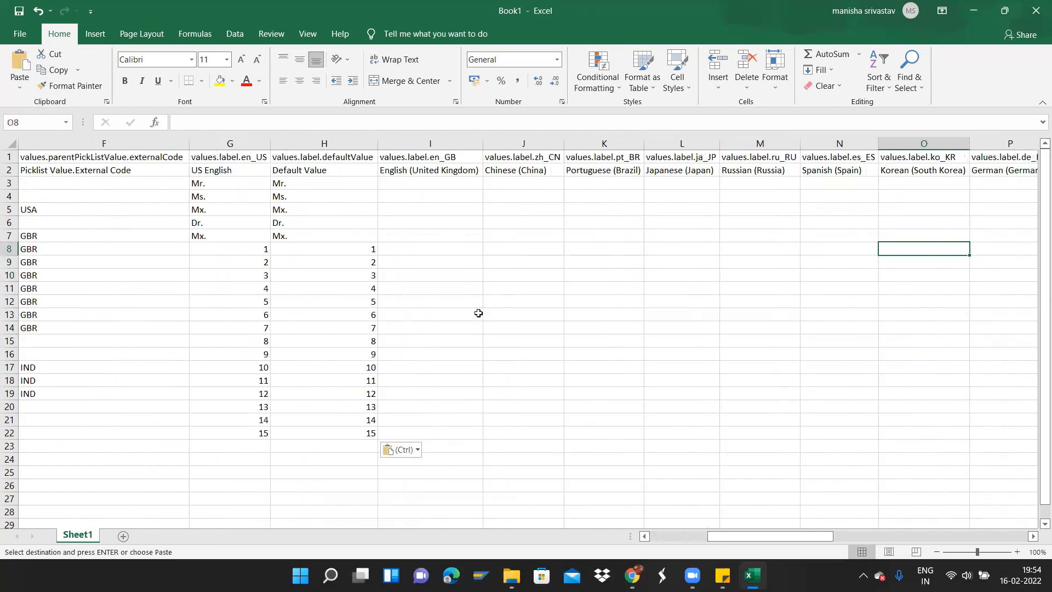
key(Right)
key(Right)
key(Right)
key(Right)
key(Right)
key(Right)
key(Right)
key(Right)
key(Right)
key(Right)
key(Right)
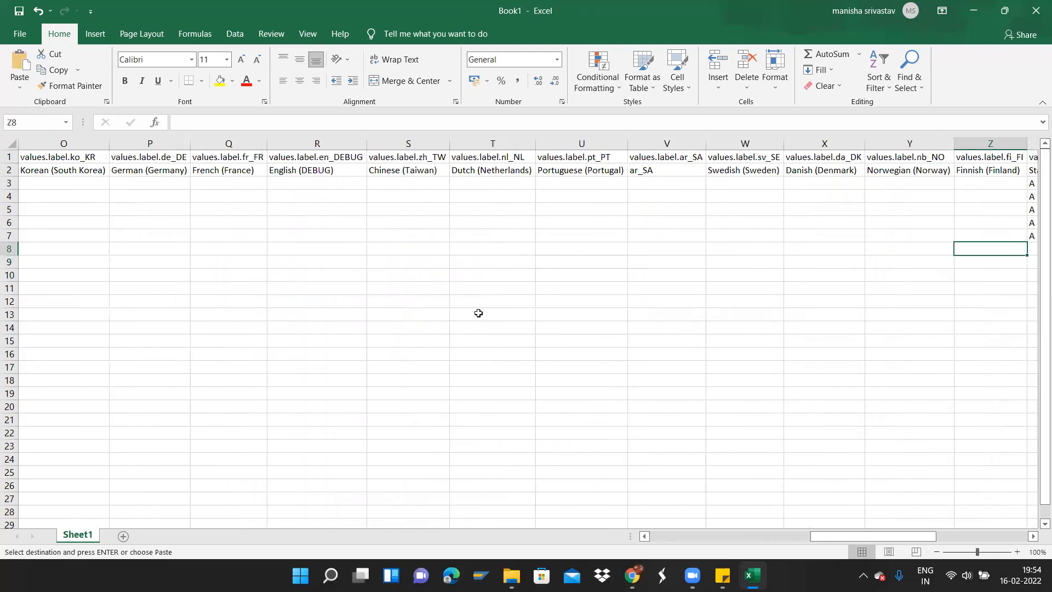
key(Left)
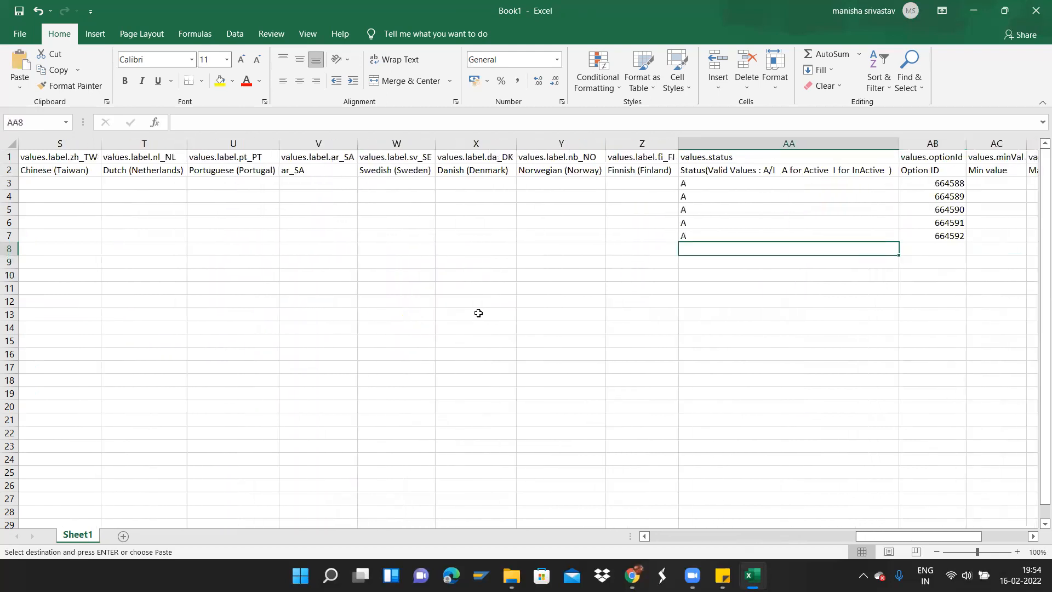
text(A)
key(Return)
Copy the status A from AA8 into the new value rows below it, starting at AA9.
key(Up)
key(ctrl+c)
key(Down)
key(shift+Down)
key(shift+Down)
key(shift+Down)
key(shift+Down)
key(shift+Down)
key(shift+Down)
key(shift+Down)
key(shift+Down)
key(shift+Down)
key(shift+Down)
key(shift+Down)
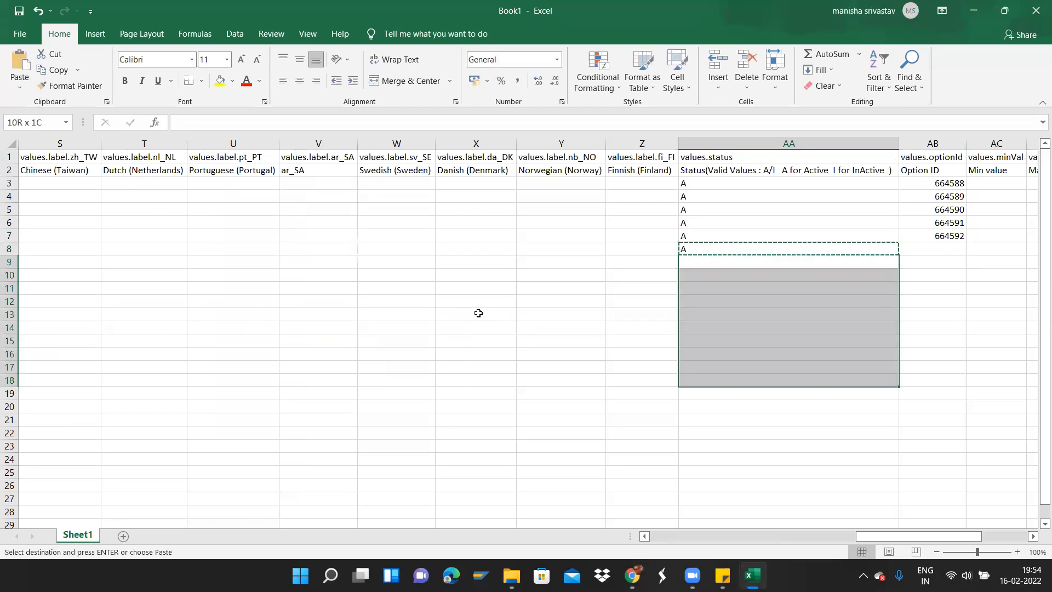
Review the new value rows across the columns, from the status back to the labels and parent codes.
key(Left)
key(Left)
key(Left)
key(Left)
key(Left)
key(Left)
key(Left)
key(Left)
key(Left)
key(Left)
key(Left)
key(Left)
key(Left)
key(Left)
key(Left)
key(Left)
key(Left)
key(Left)
key(Left)
key(Left)
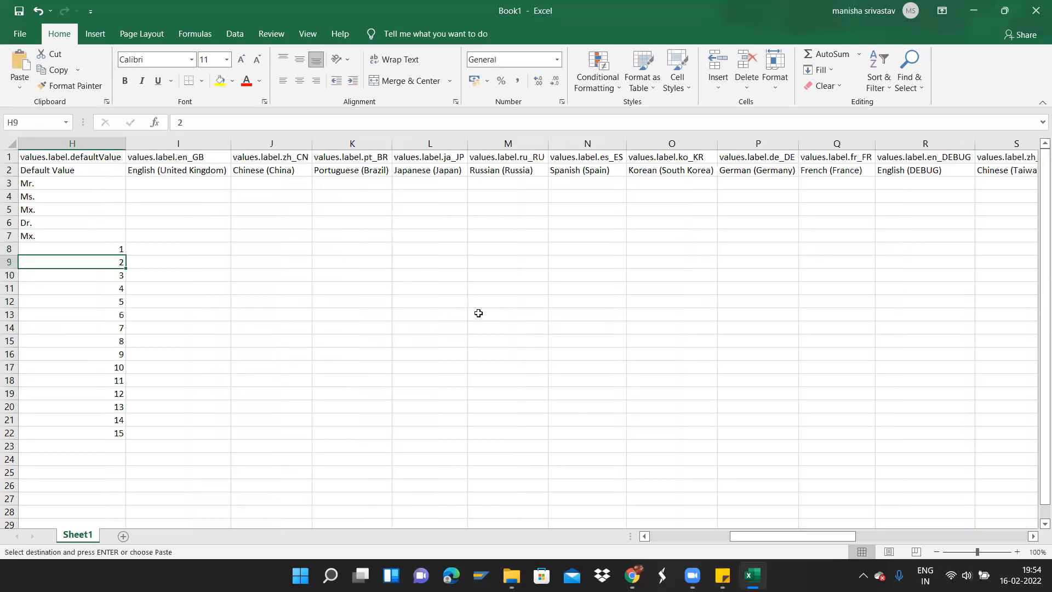
key(Right)
key(Right)
key(Right)
key(Right)
key(Right)
key(Right)
key(Right)
key(Left)
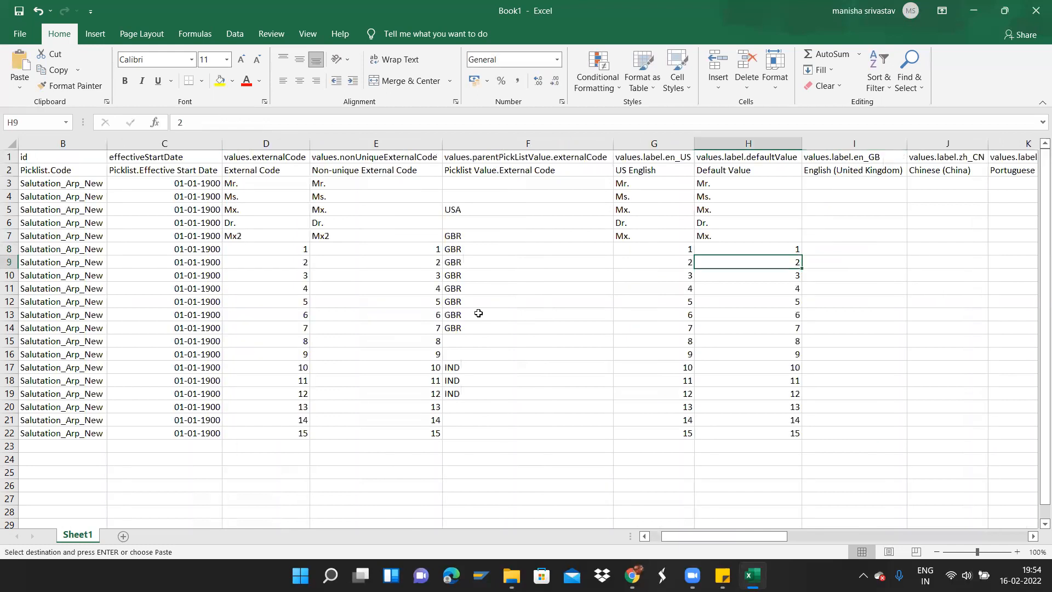
Paste the copied status A into the remaining new value rows, AA9:AA22.
key(ctrl+Down)
key(Right)
key(Right)
key(Right)
key(Right)
key(Right)
key(Right)
key(Right)
key(Right)
key(Right)
key(Right)
key(Right)
key(Right)
key(Right)
key(Right)
key(Right)
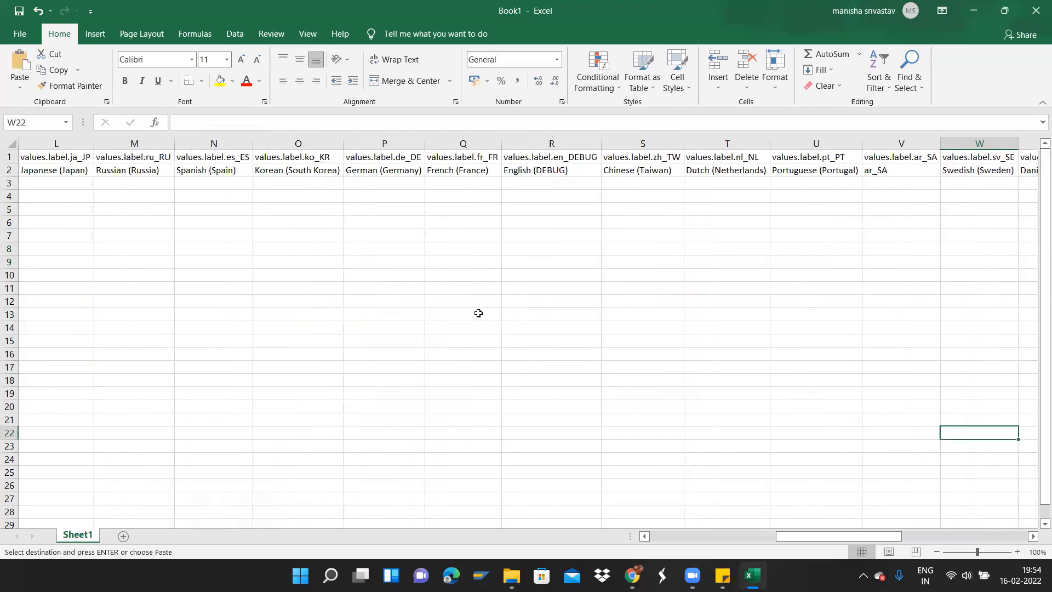
key(Right)
key(Right)
key(Right)
key(Right)
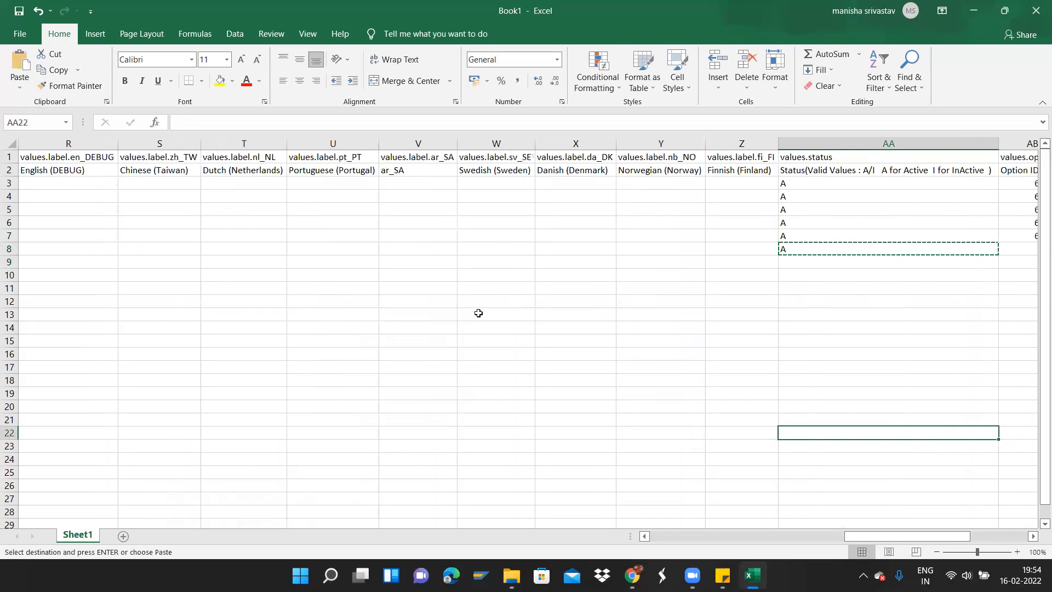
key(ctrl+shift+Up)
key(shift+Down)
key(ctrl+v)
Review the picklist rows from the status and option ID columns back to the picklist code and effective start date.
key(Right)
key(Right)
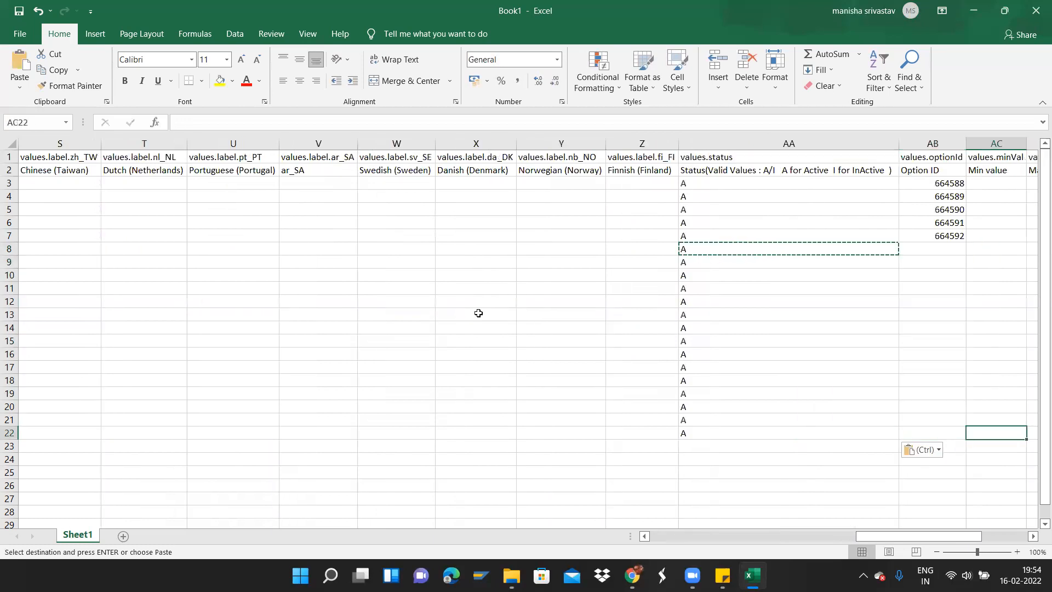
key(Right)
key(Left)
key(Left)
key(ctrl+Up)
key(Up)
key(Up)
key(Up)
key(Up)
key(Right)
key(Right)
key(Right)
key(Right)
key(Right)
key(Up)
key(Up)
key(ctrl+Home)
key(Down)
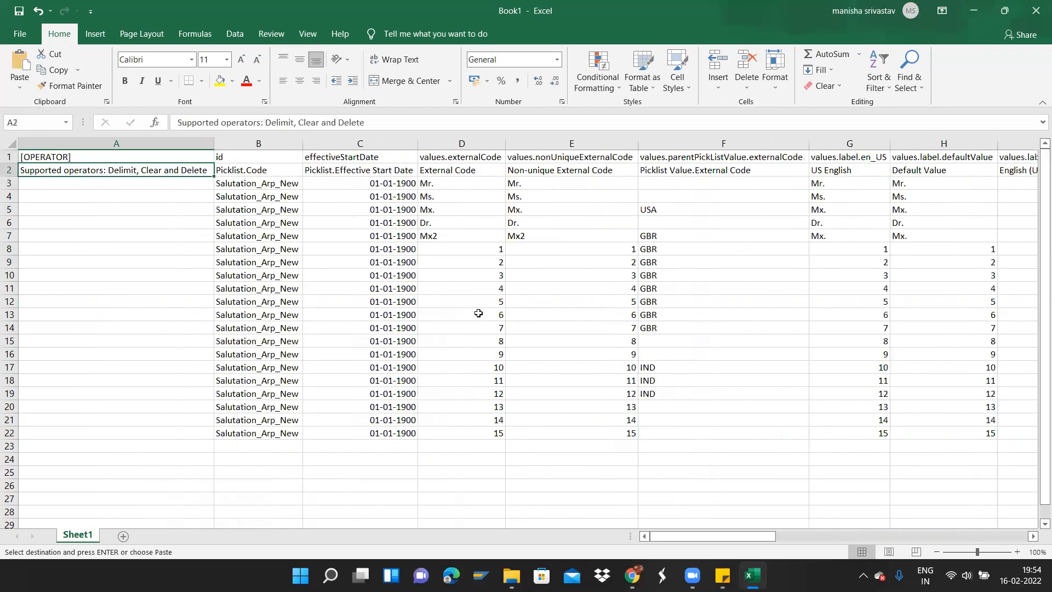
key(Down)
key(Right)
key(Right)
key(Down)
key(Down)
key(Down)
key(Left)
key(Up)
key(Up)
key(Up)
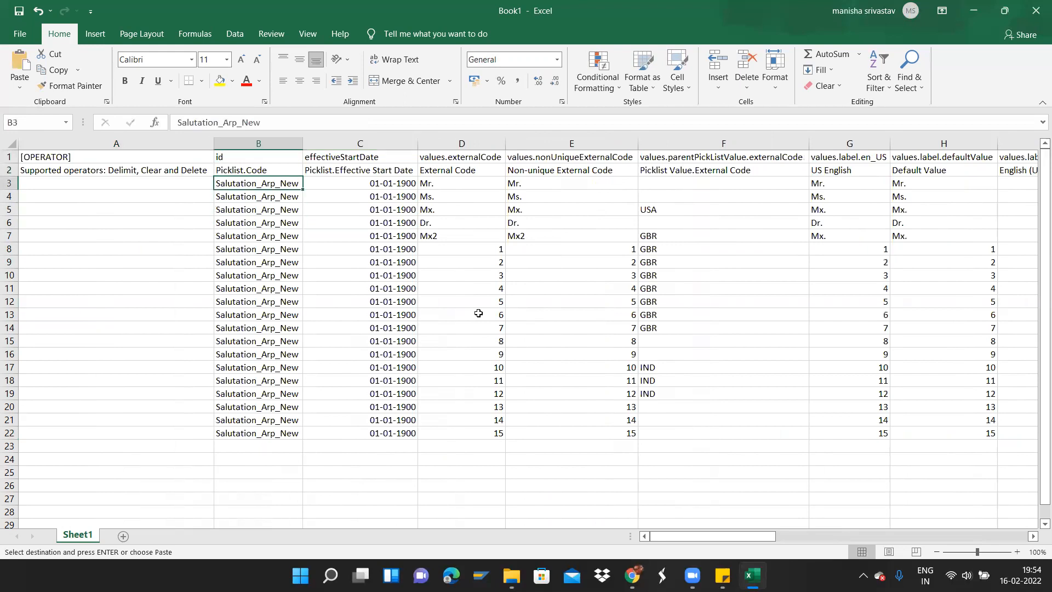
key(Right)
Switch to SuccessFactors in Chrome and search for and open Import and Export Data.
key(alt+Tab)
key(alt+Tab)
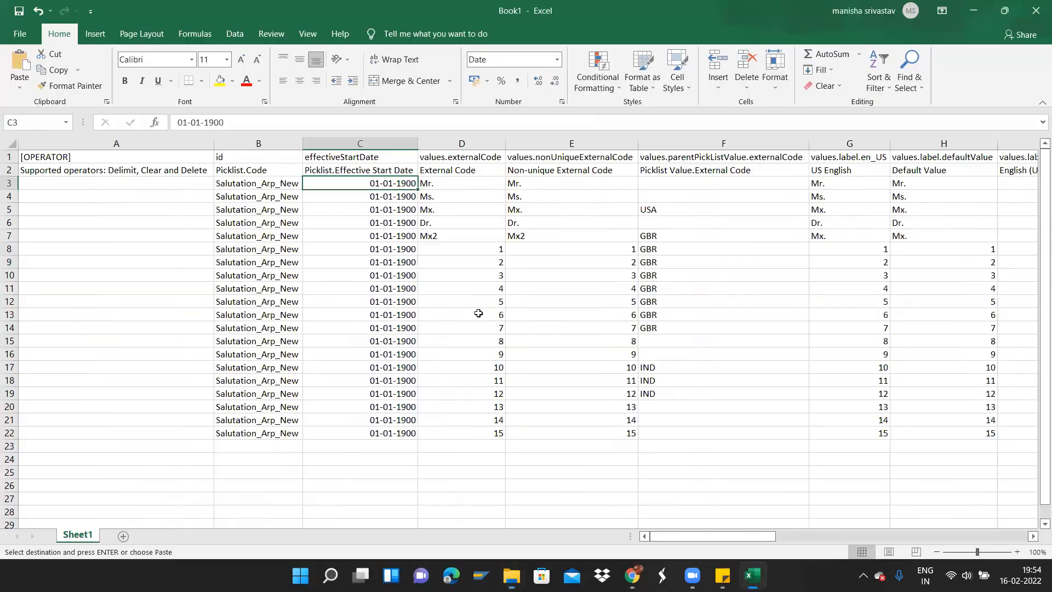
key(alt+Tab)
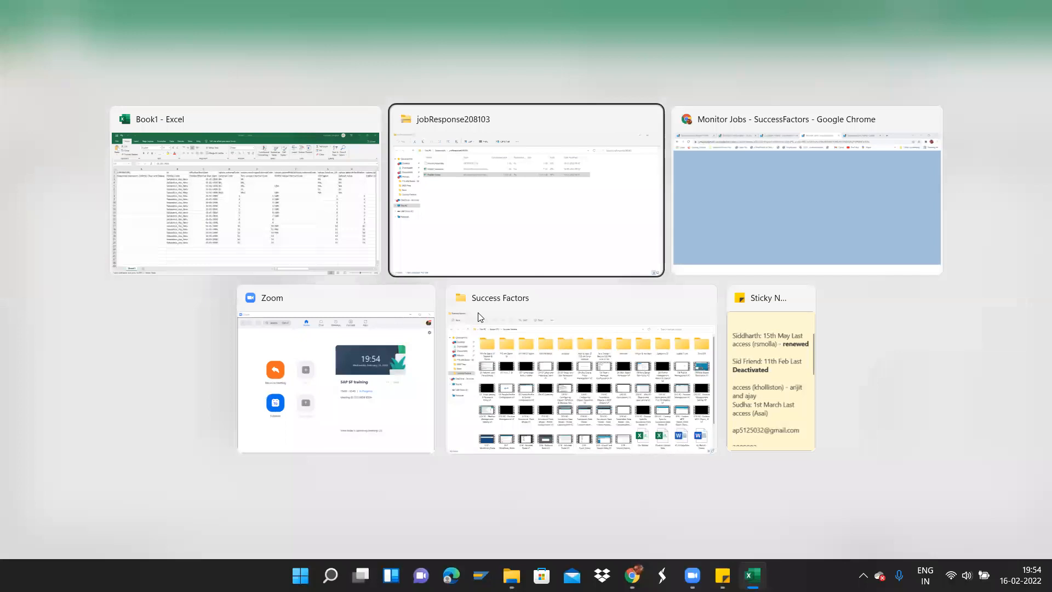
key(alt+Tab)
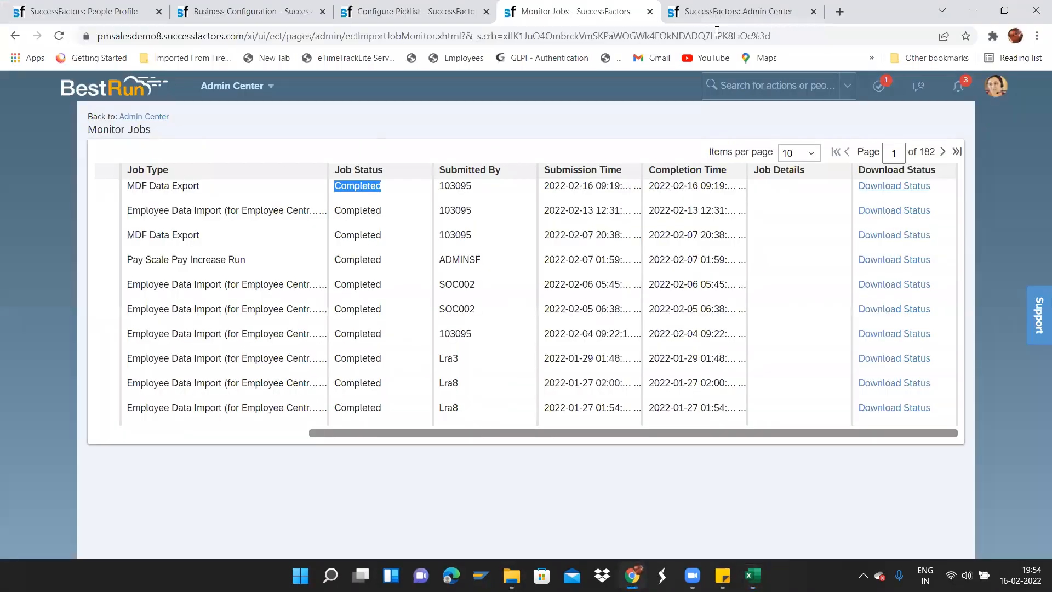
click(739, 73)
text(imp)
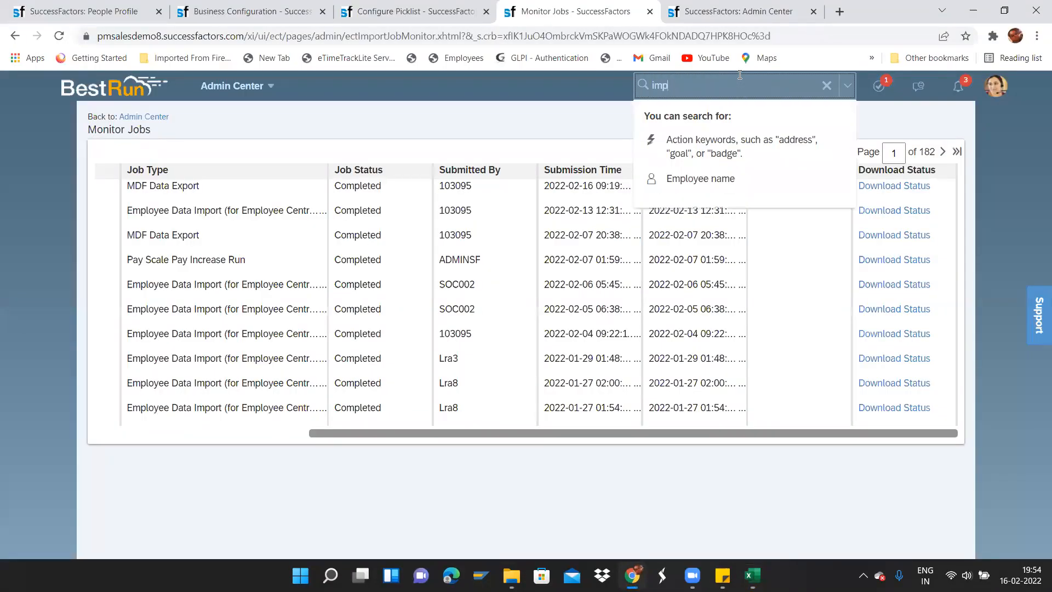
text(ort an)
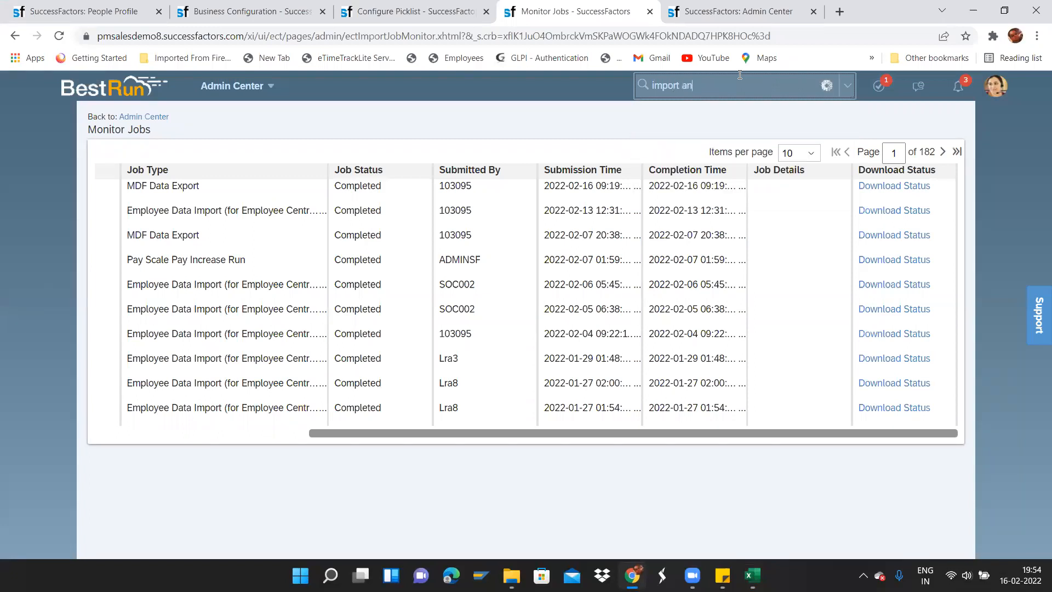
text(d expor)
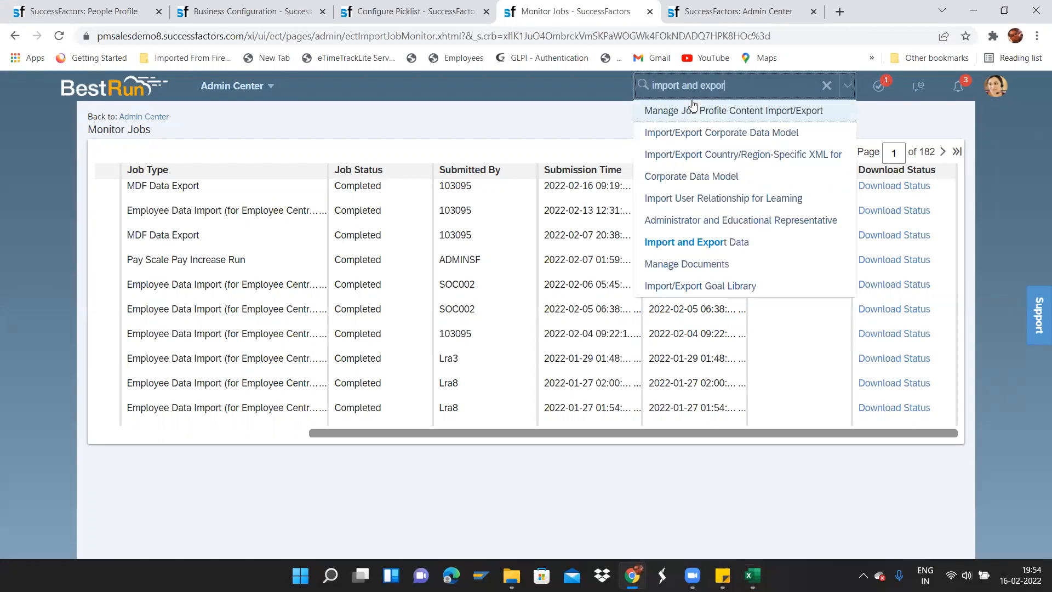
click(703, 241)
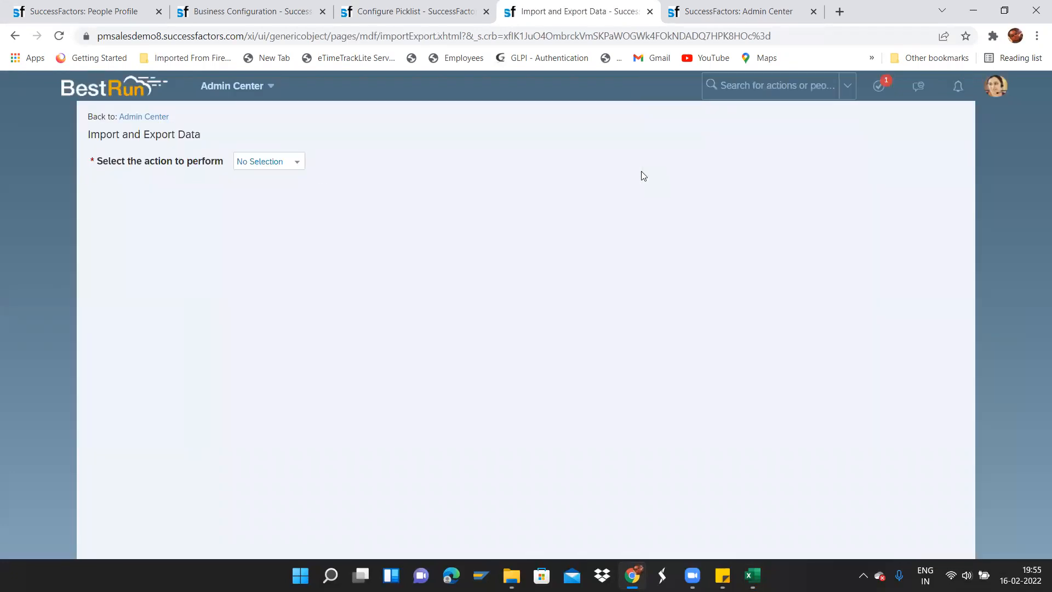
Choose Import Data as the action to perform and check the date format the import expects.
click(291, 164)
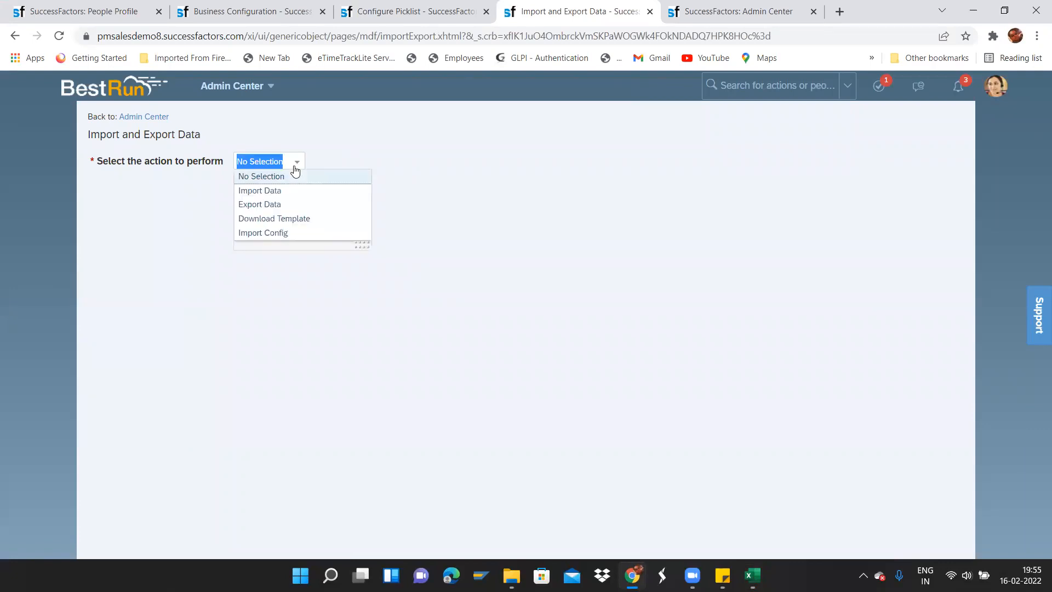
click(263, 191)
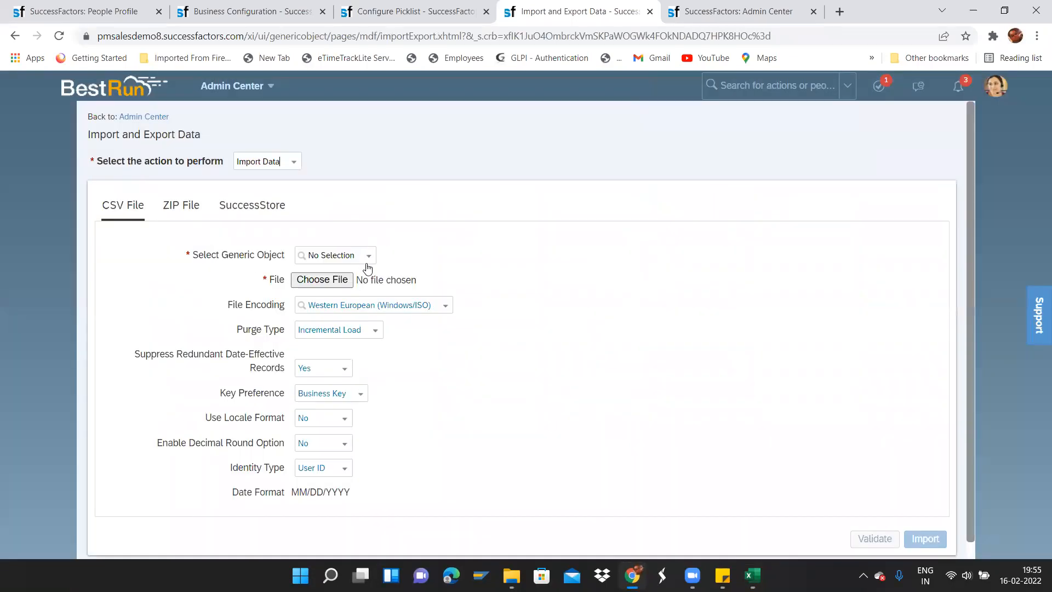
drag(294, 487, 355, 492)
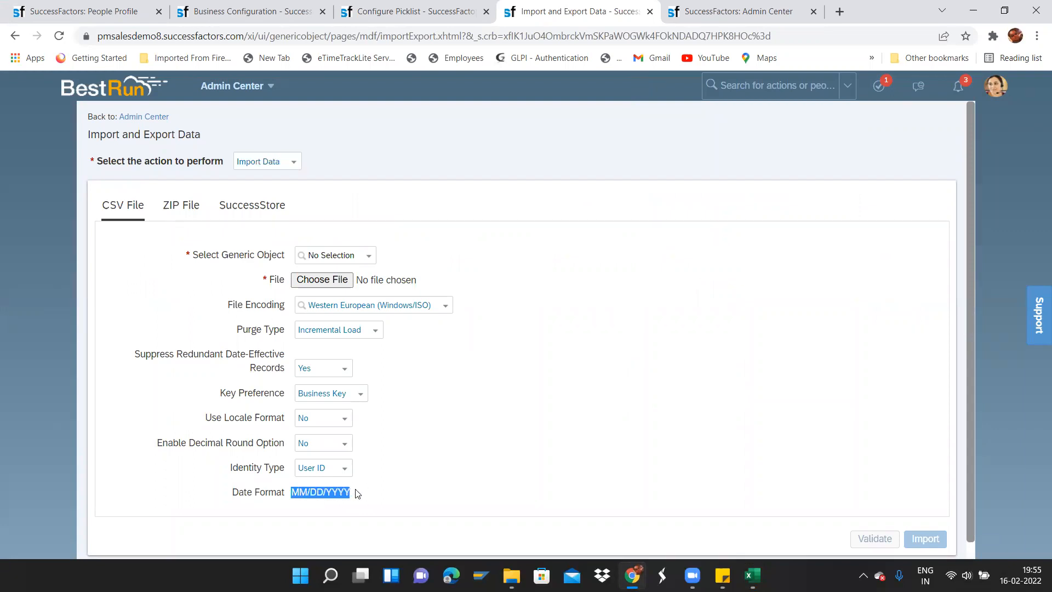
click(323, 503)
drag(292, 491, 353, 493)
Switch back to Excel and apply the custom date format mm/dd/yyyy to the effectiveStartDate column C.
key(alt+Tab)
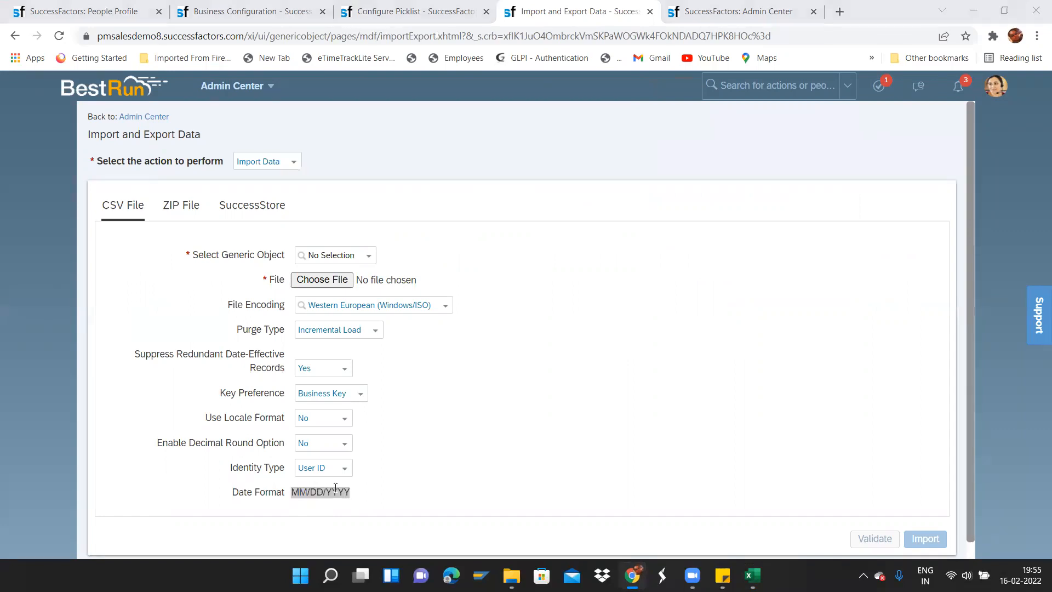
click(361, 143)
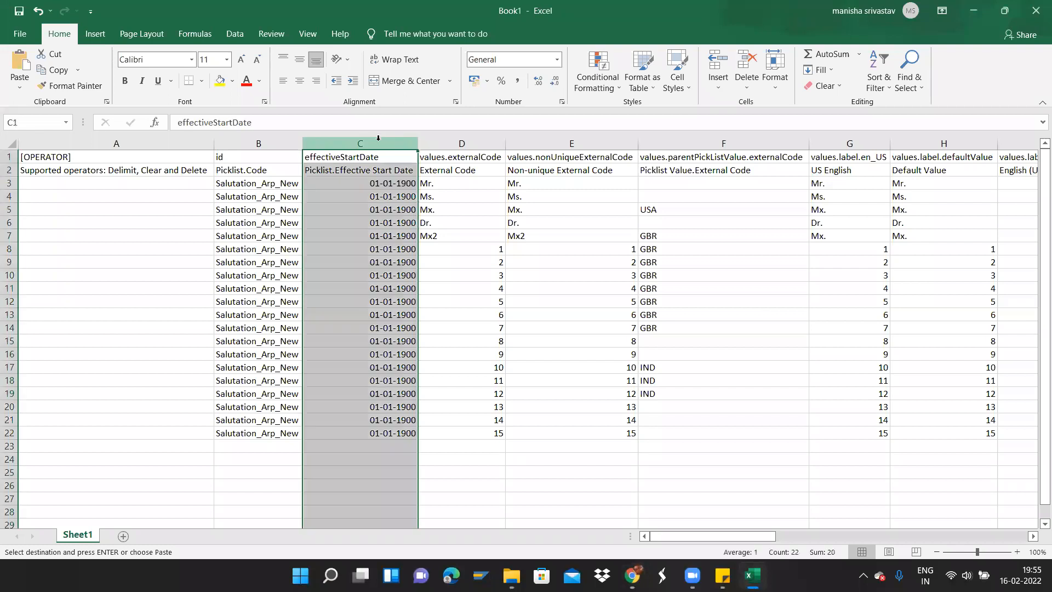
right_click(376, 218)
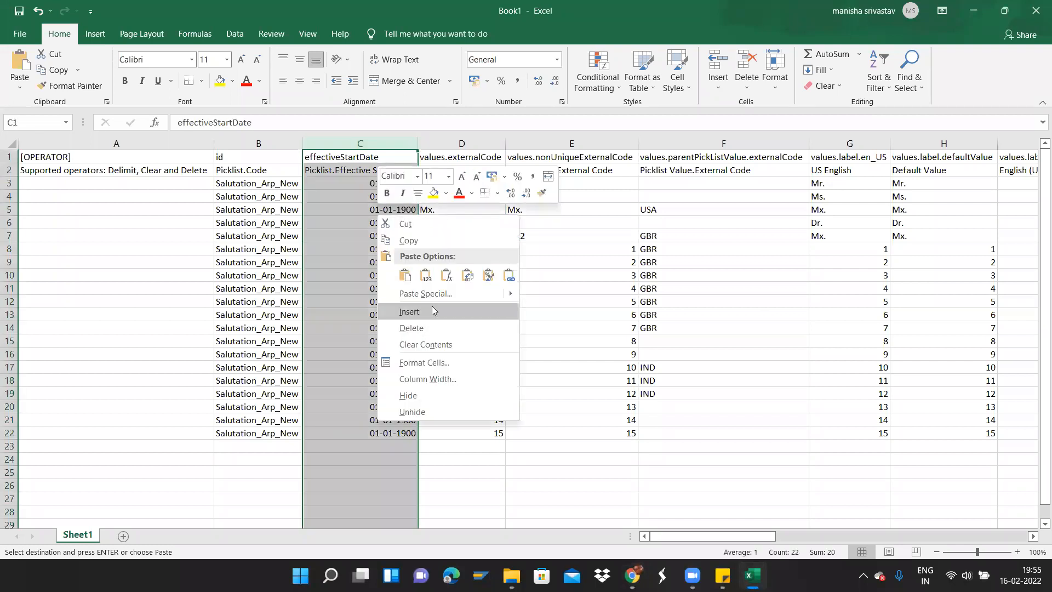
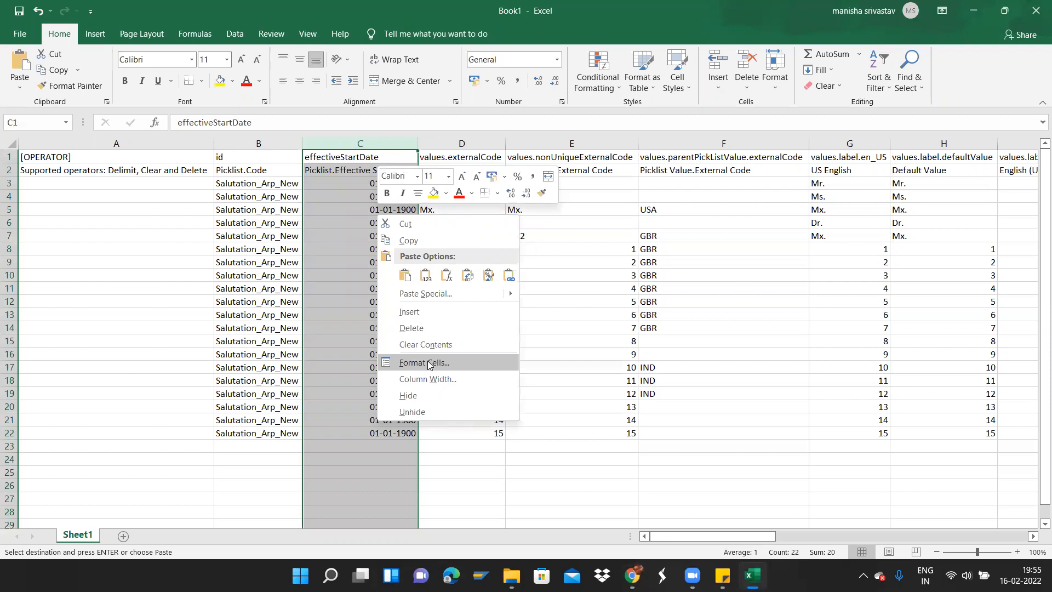
click(430, 363)
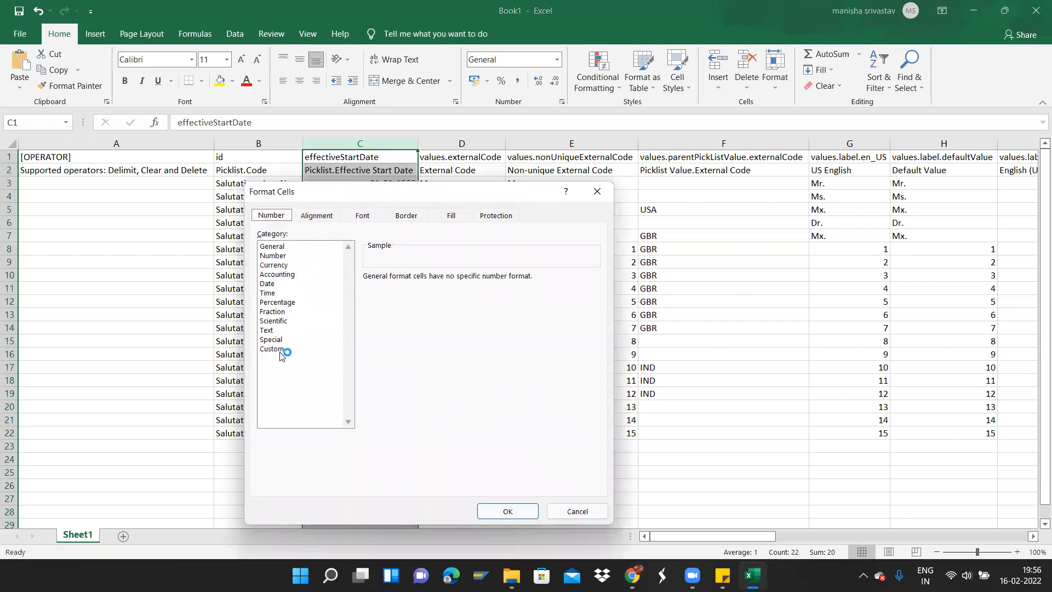
click(283, 349)
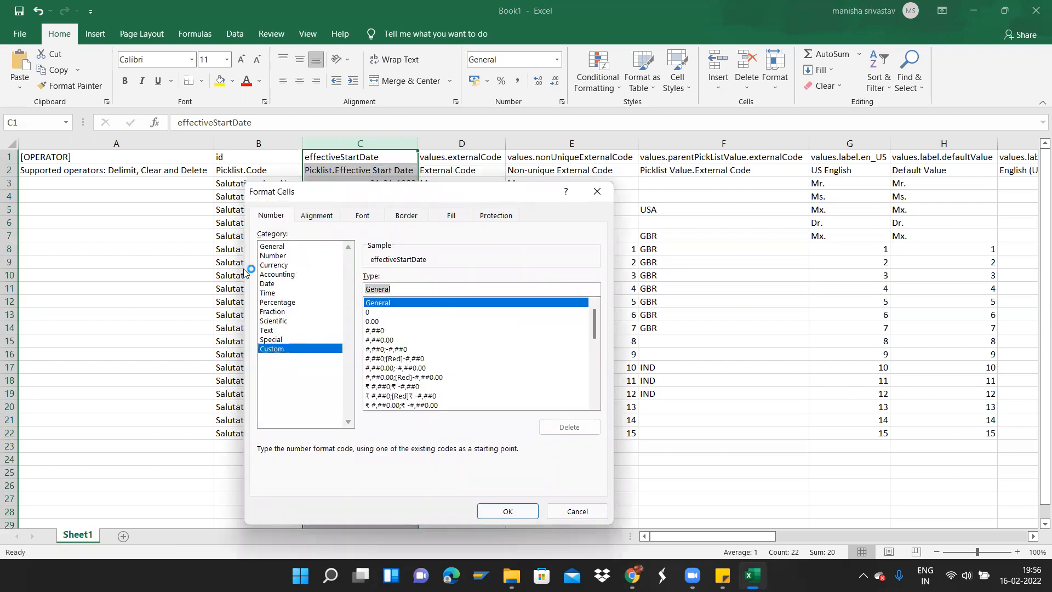
text(mm/)
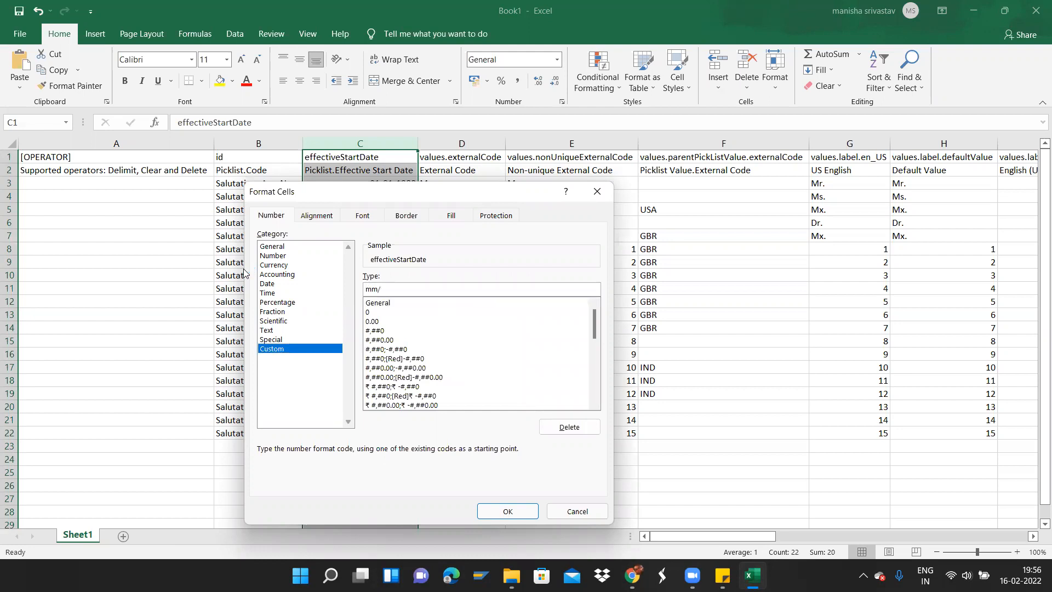
key(alt+Tab)
key(alt+Tab)
key(Return)
Check the reformatted effective start dates from the first to the last picklist row.
click(385, 250)
key(ctrl+Up)
key(Down)
key(ctrl+Down)
key(ctrl+Up)
key(Down)
key(Down)
key(Down)
key(Down)
Save the workbook to the Desktop as Picklist_Arp_New.csv, replacing the existing file.
key(alt+f)
key(a)
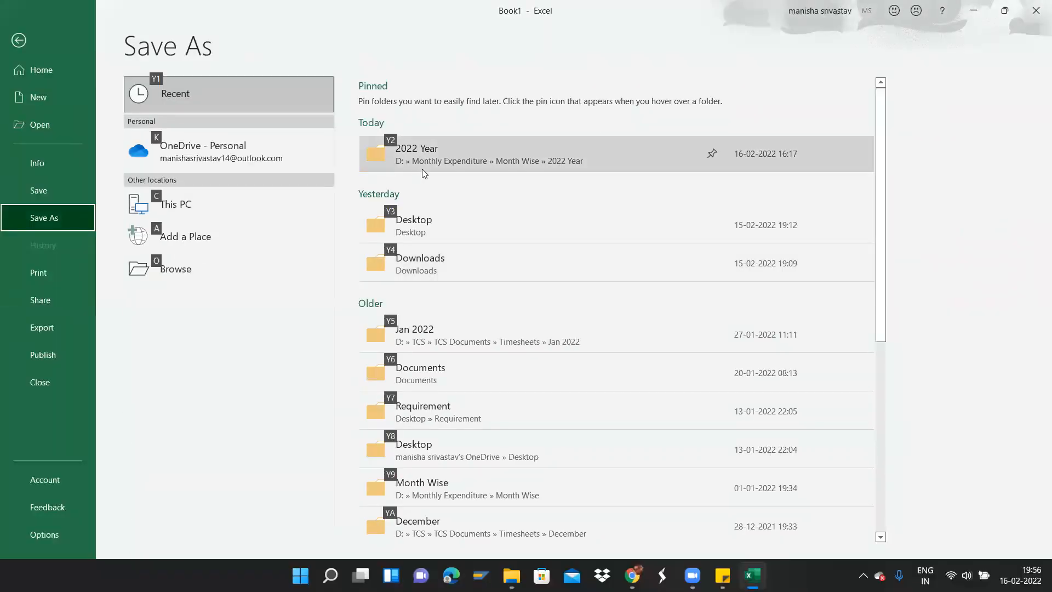
click(431, 228)
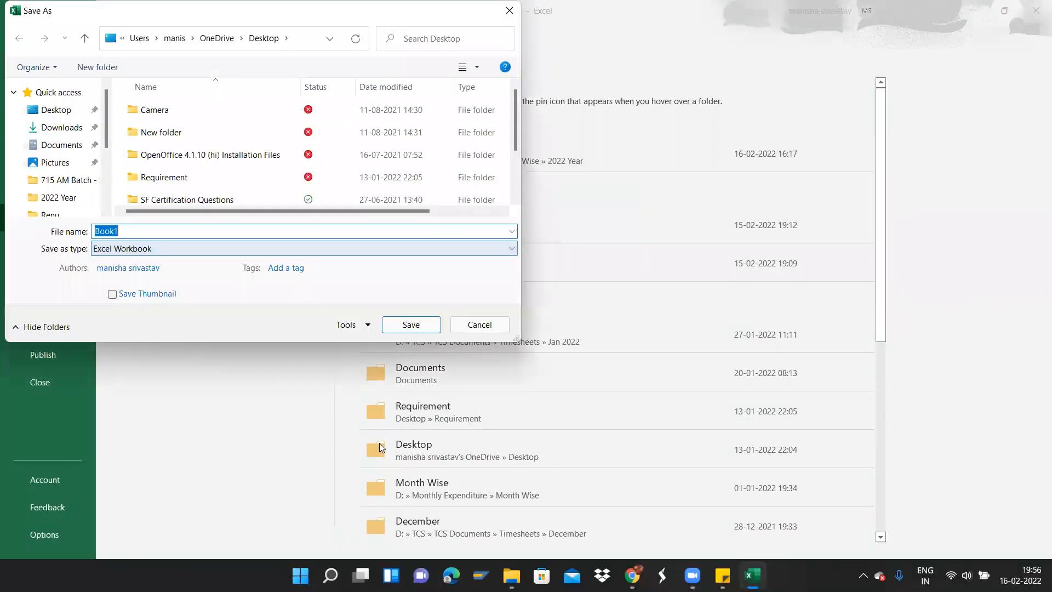
text(Picklist_Arp)
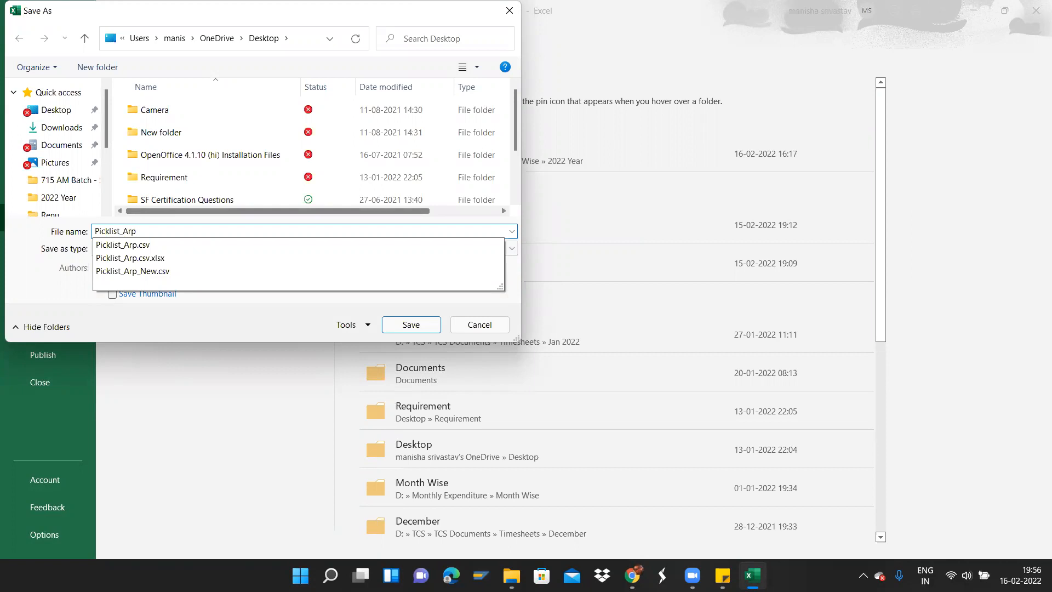
text(_New)
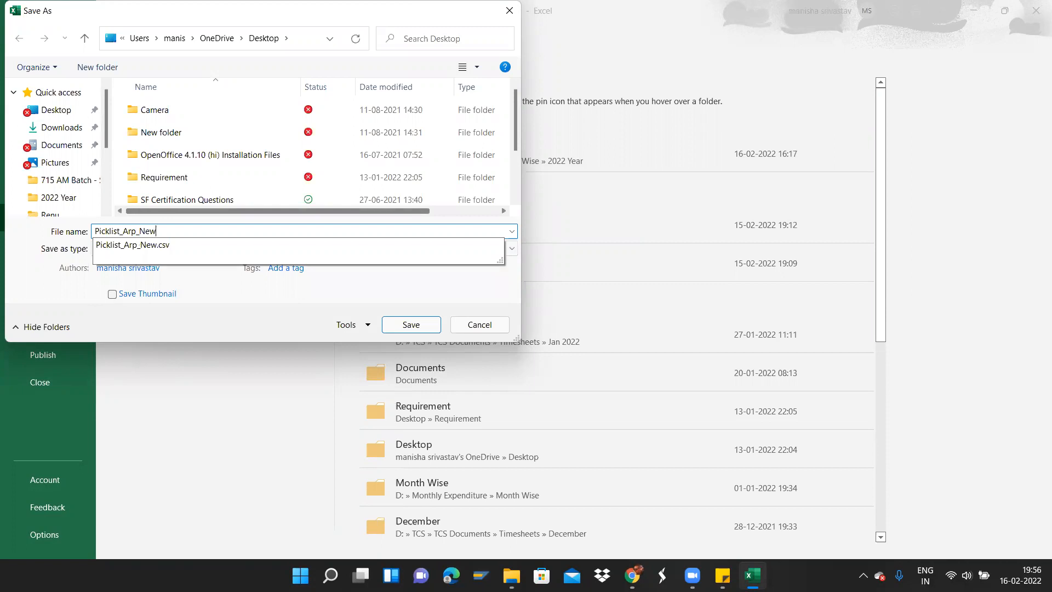
key(Down)
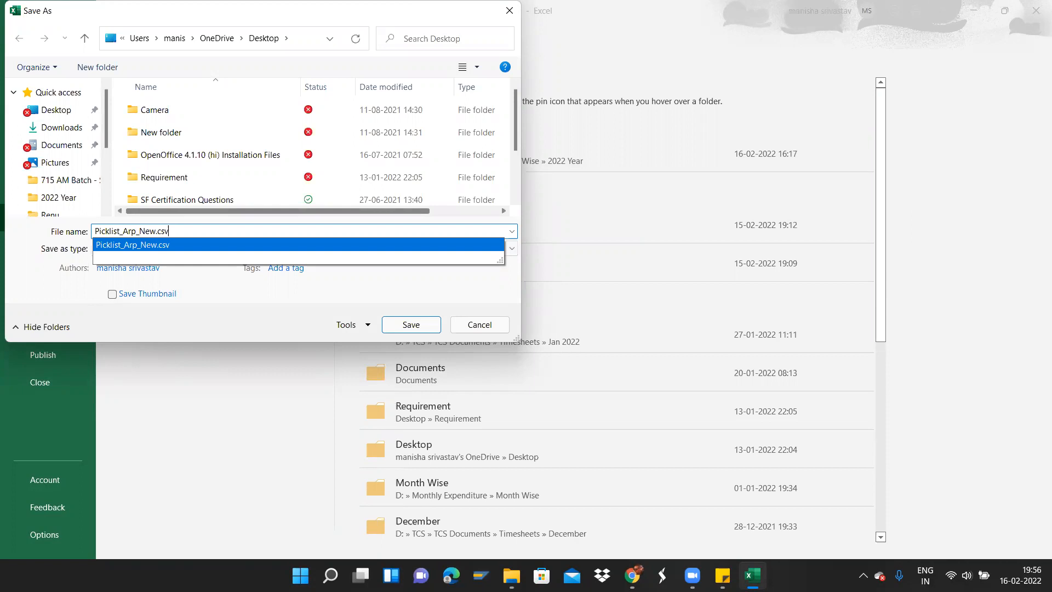
key(Return)
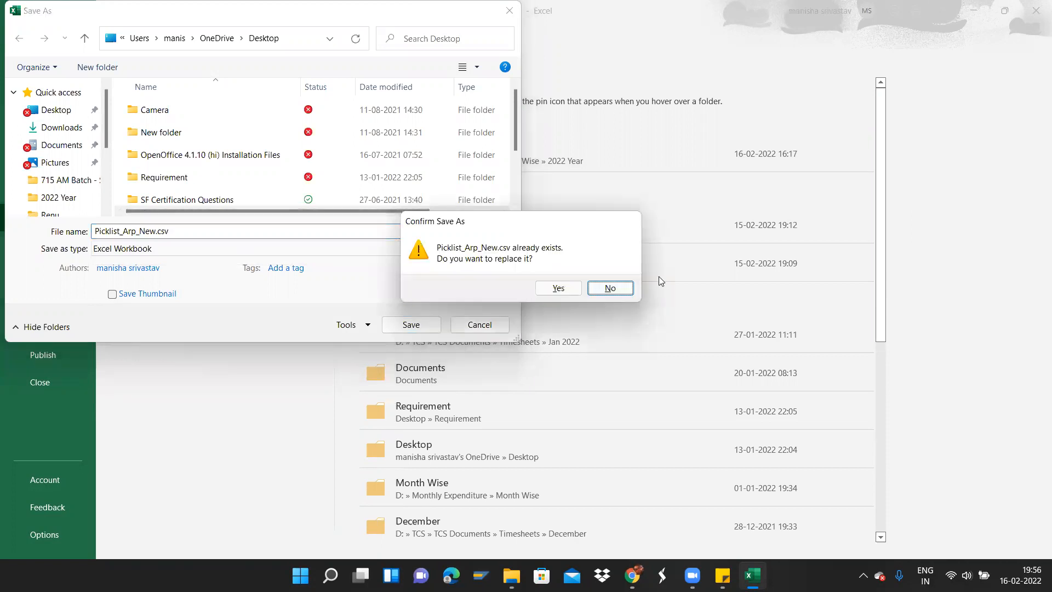
click(562, 283)
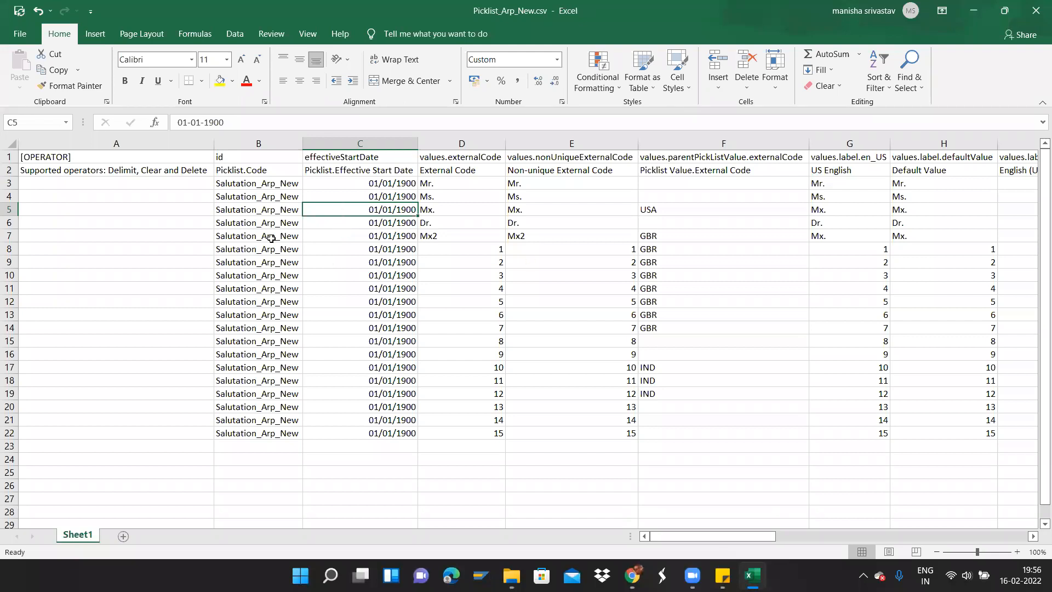
Open the Save As locations for another save of the picklist workbook.
key(alt)
key(f)
key(a)
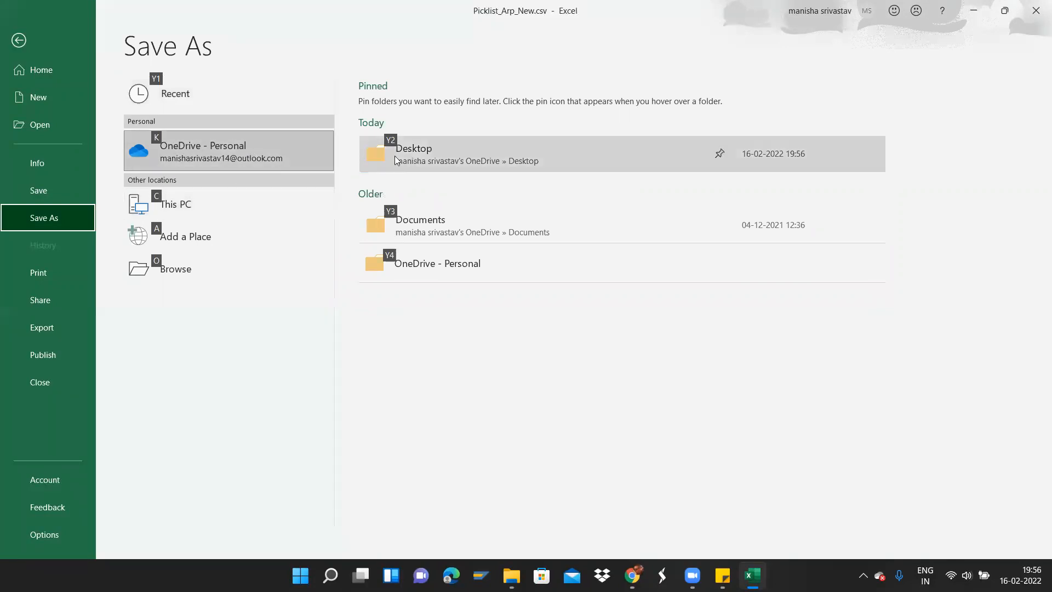
Try to permanently delete the Picklist_Arp_New.csv file from the desktop.
key(super+d)
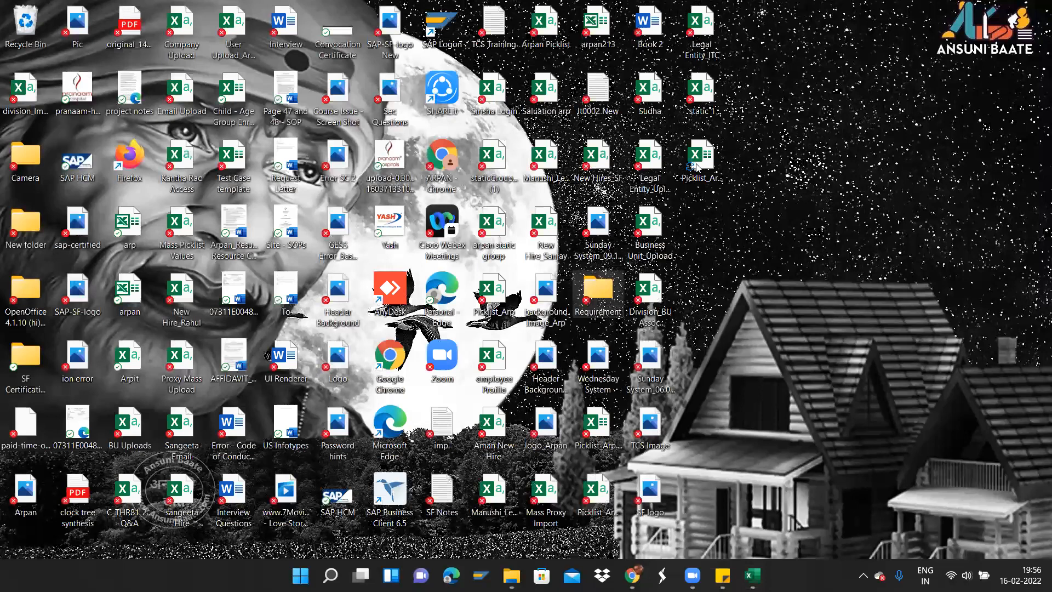
key(shift+Delete)
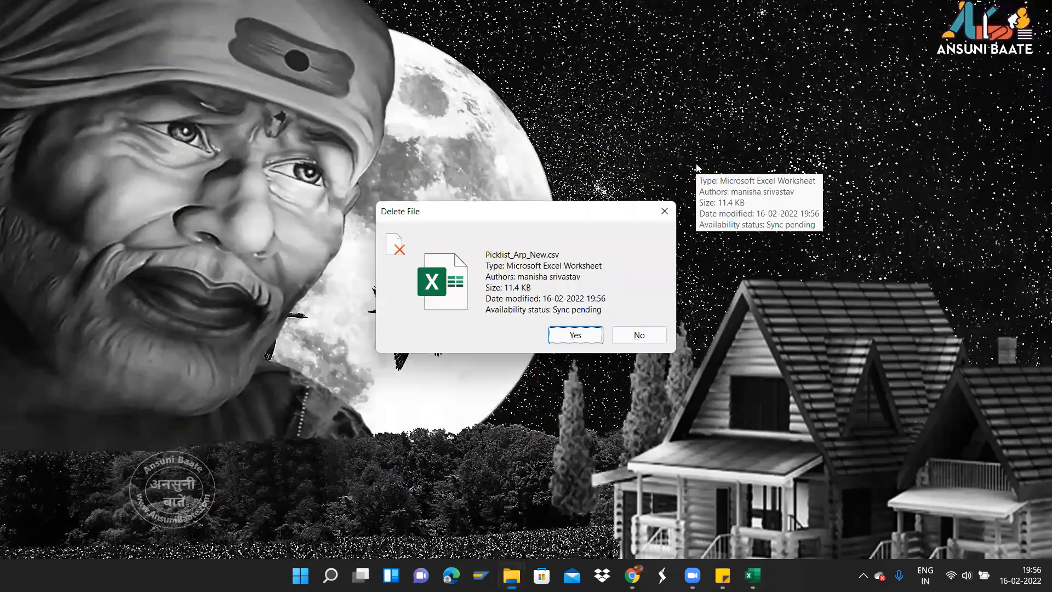
key(Return)
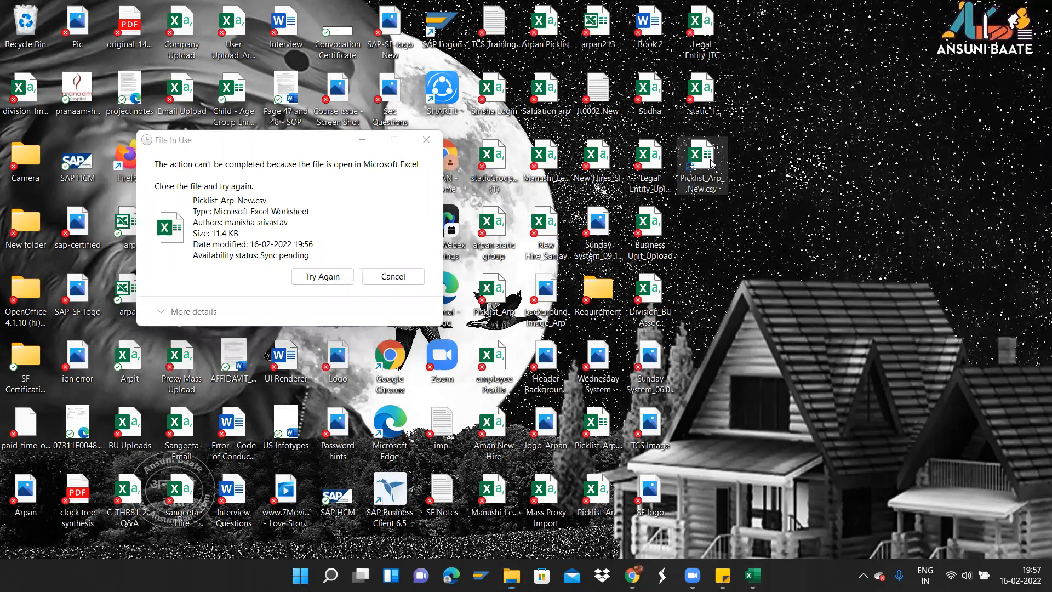
click(393, 277)
Return to Excel and save the workbook as Picklist_Arp_New1 in CSV UTF-8 (Comma delimited) format inside the OpenOffice 4.1.10 (hi) Installation Files folder.
key(alt+Tab)
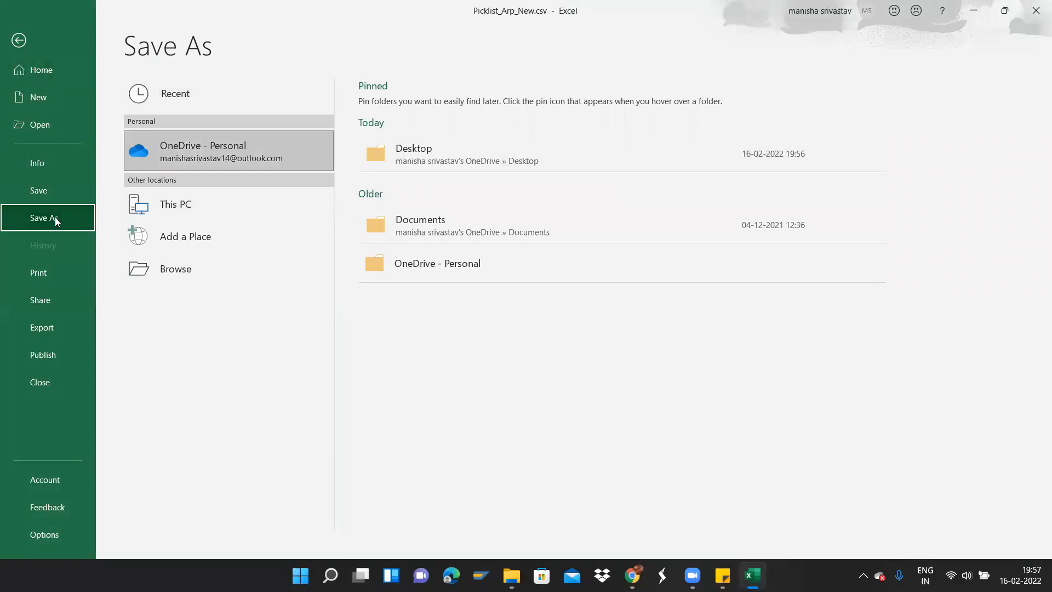
click(426, 150)
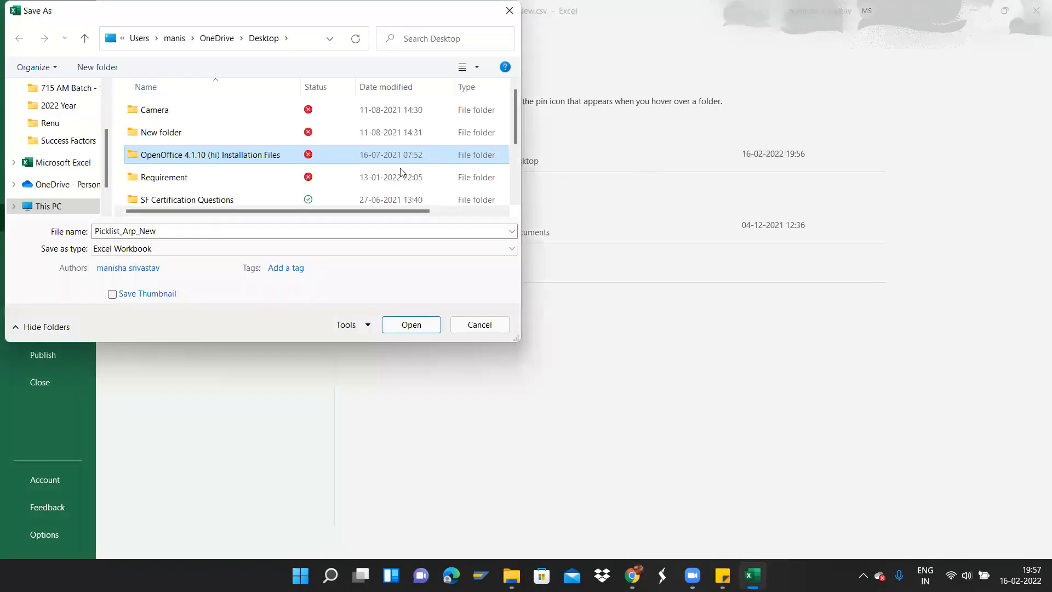
click(219, 248)
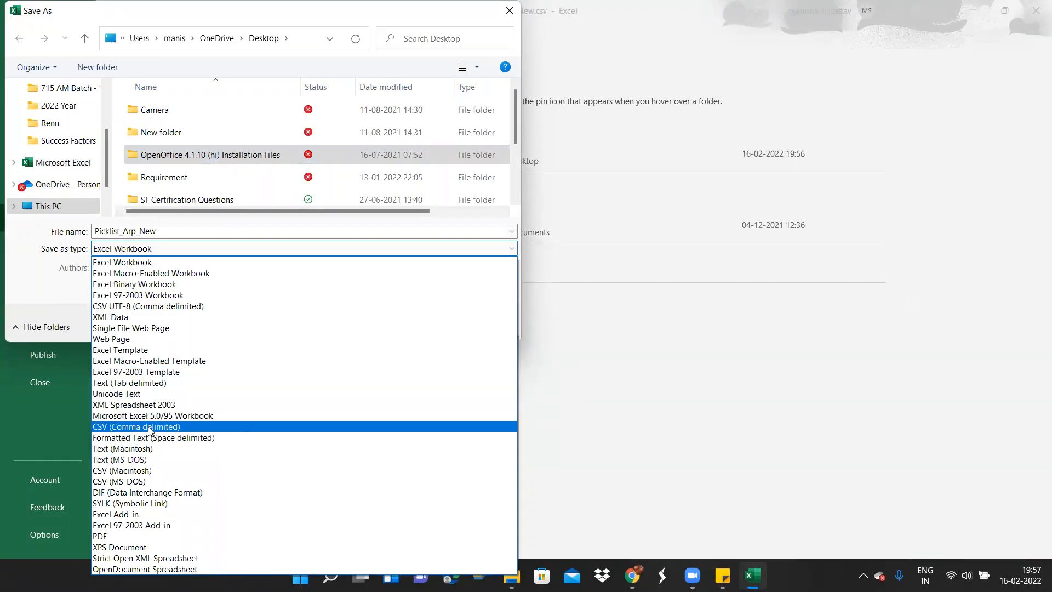
click(162, 307)
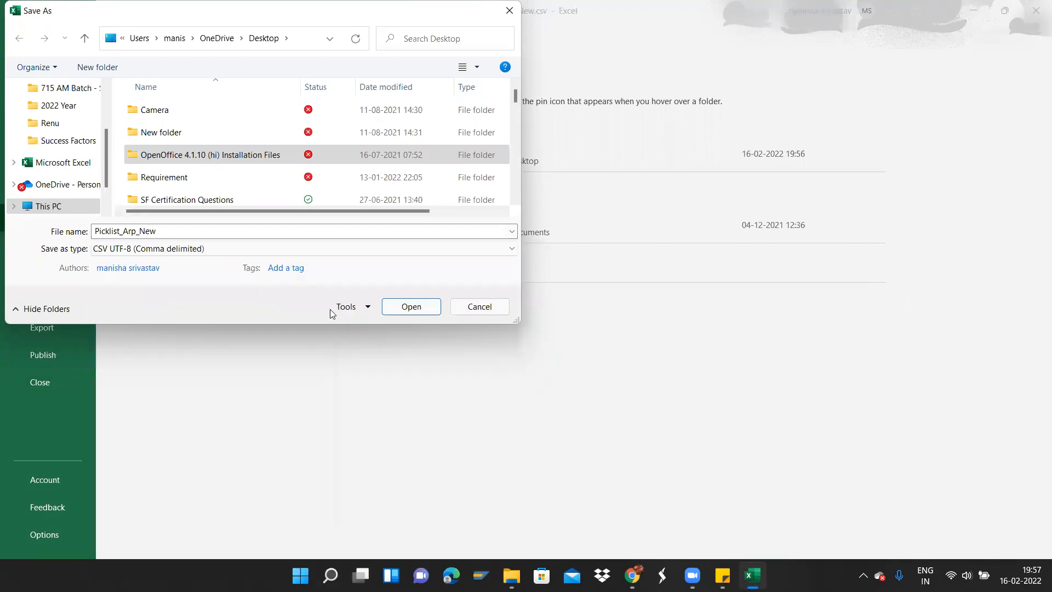
click(411, 306)
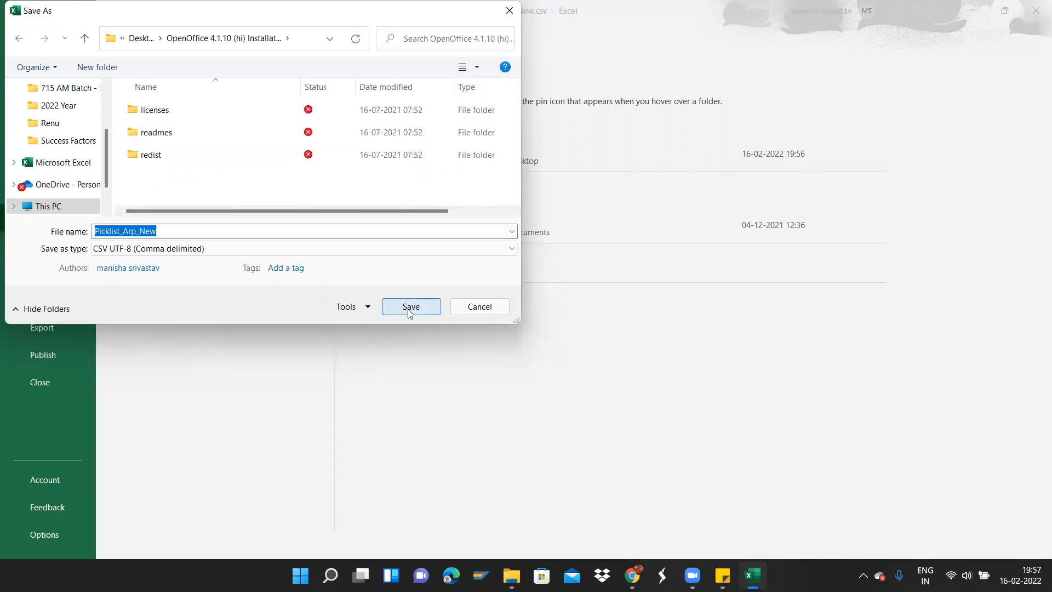
click(195, 228)
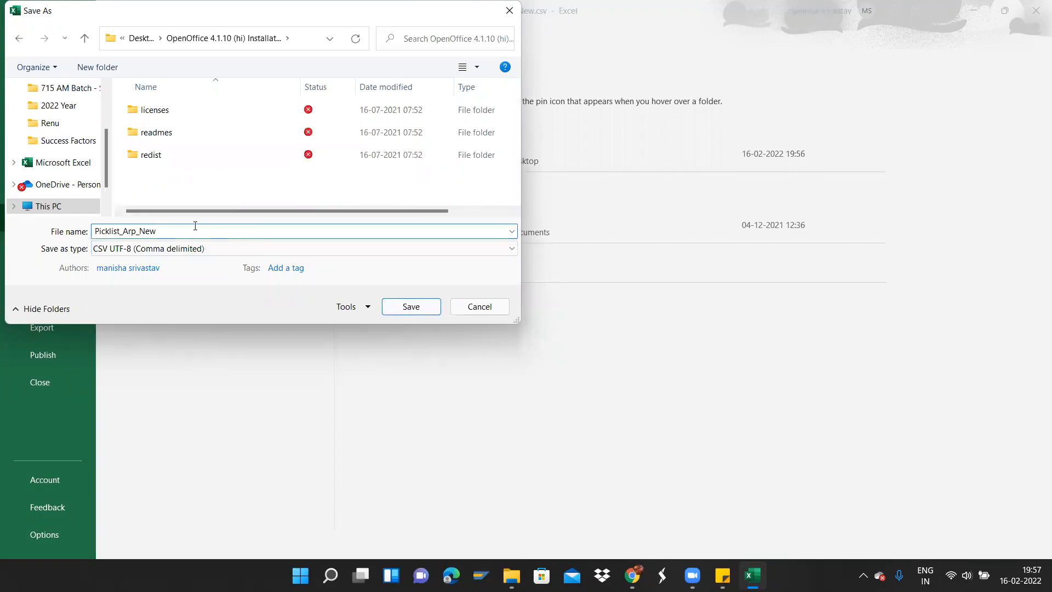
text(1)
click(408, 307)
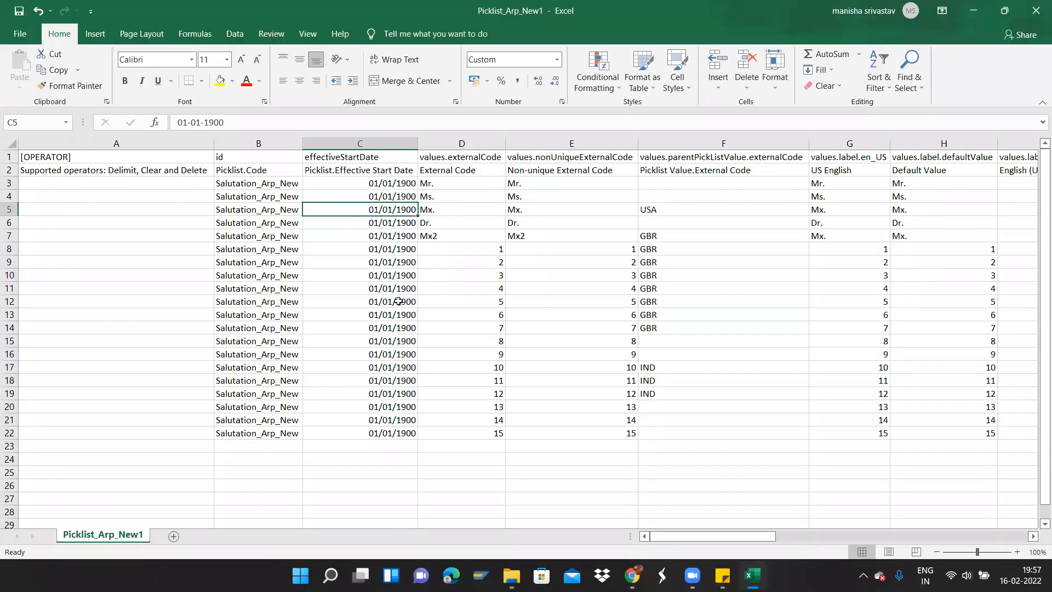
Check the desktop for the saved file and save Picklist_Arp_New1 to the Desktop in CSV UTF-8 format.
key(super+d)
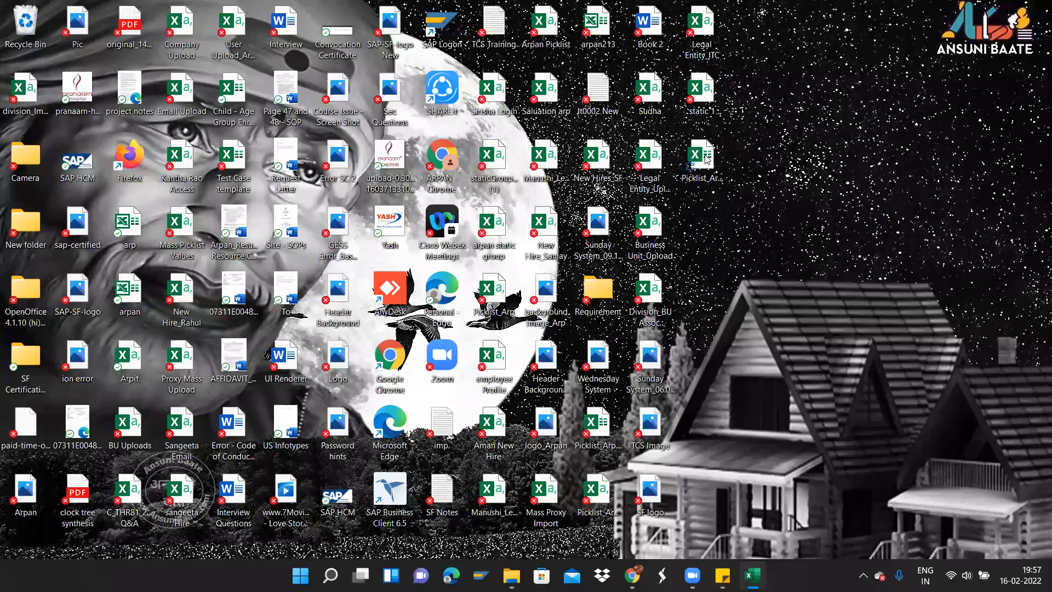
click(703, 182)
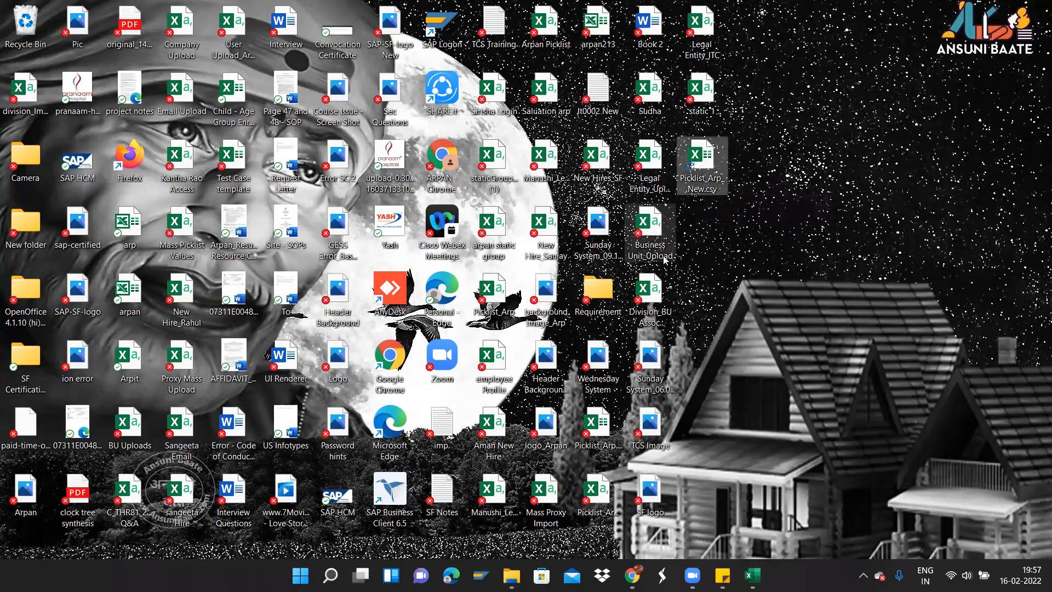
key(super+d)
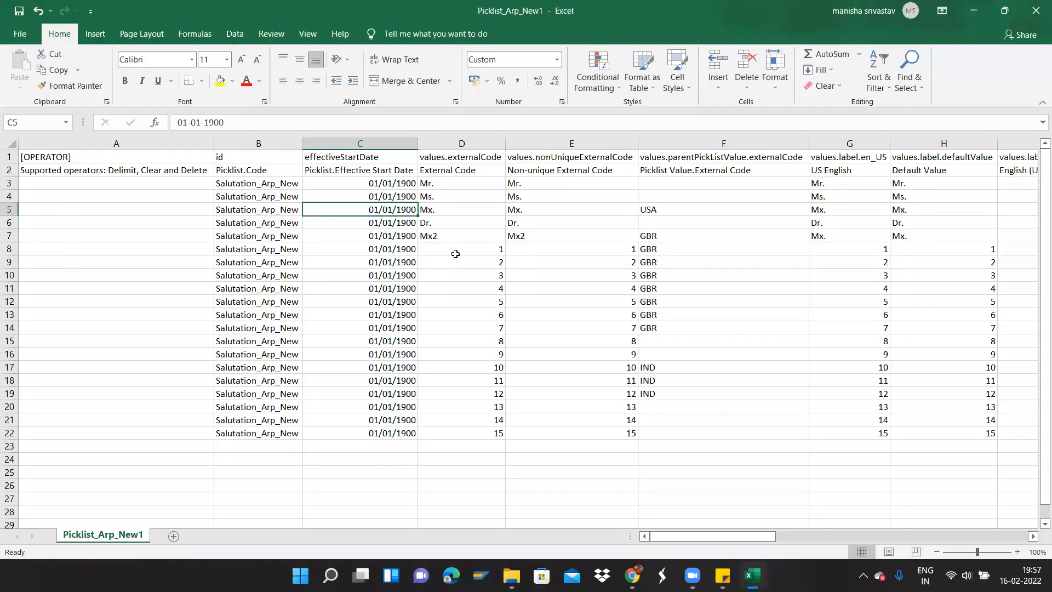
key(alt+f)
key(a)
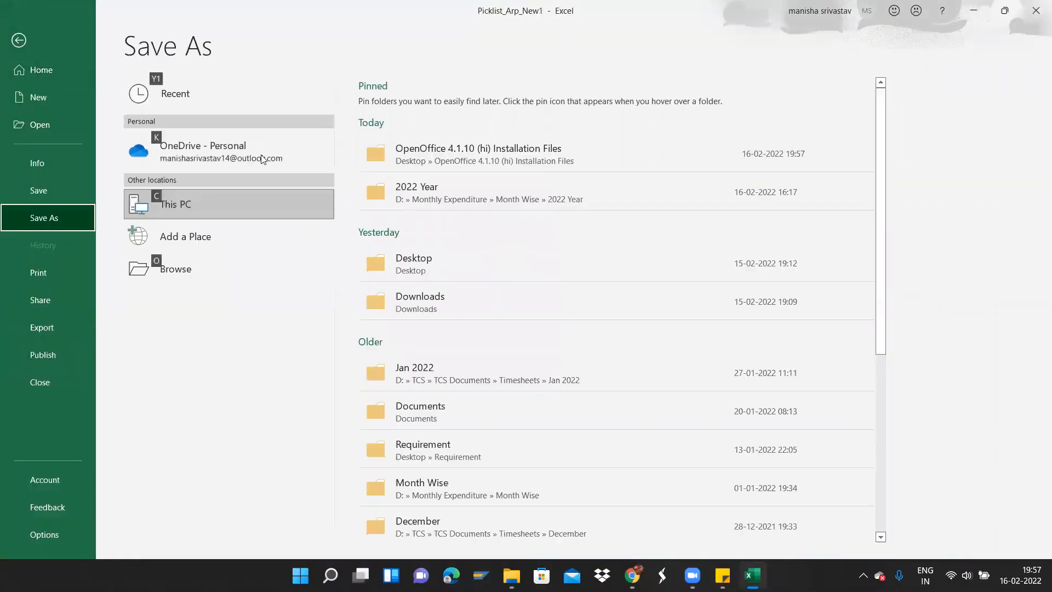
click(223, 205)
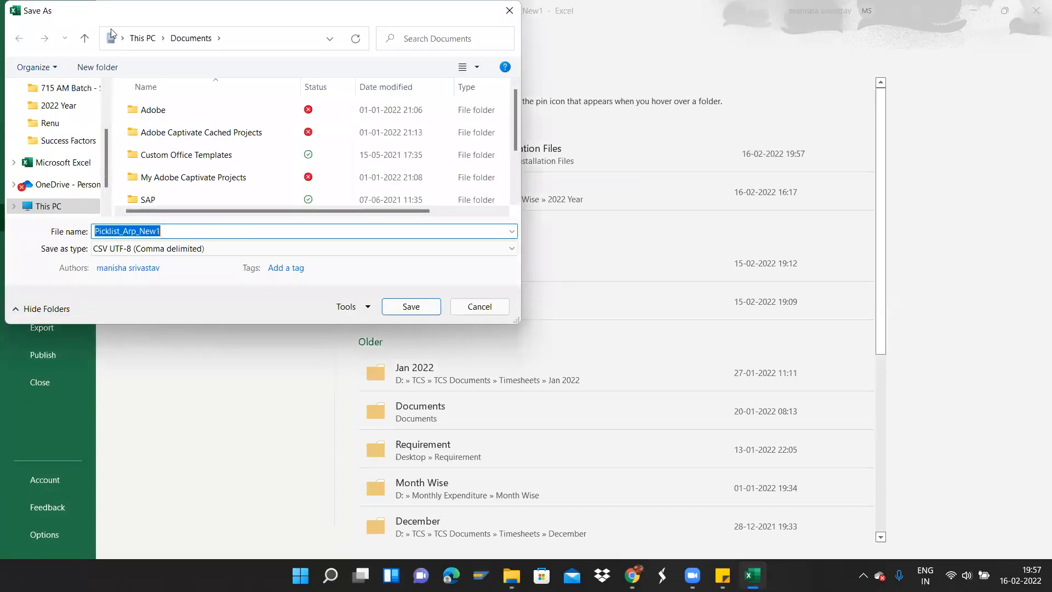
scroll(65, 140, up, 3)
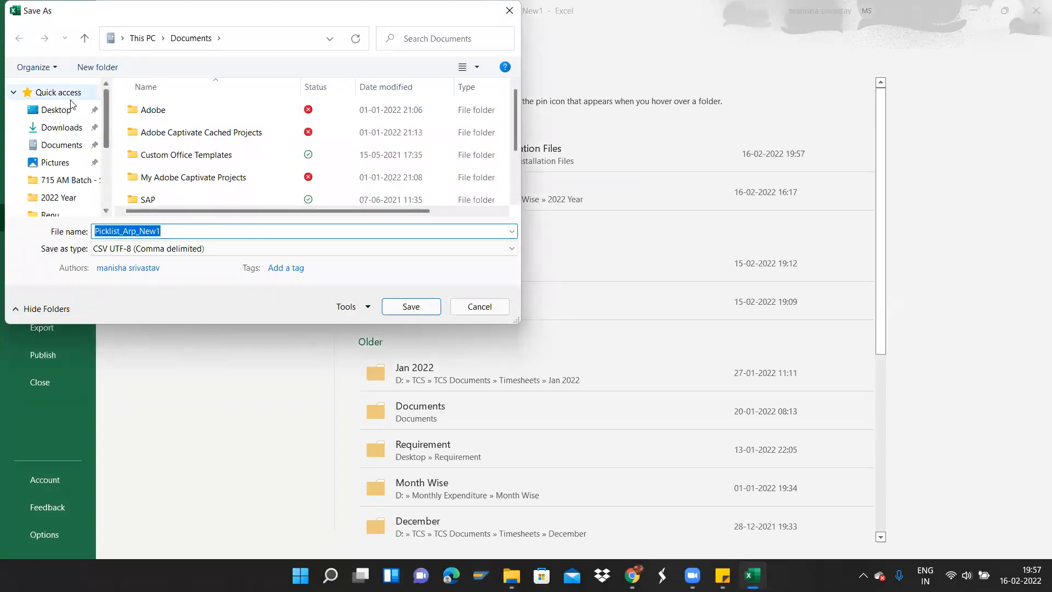
click(55, 109)
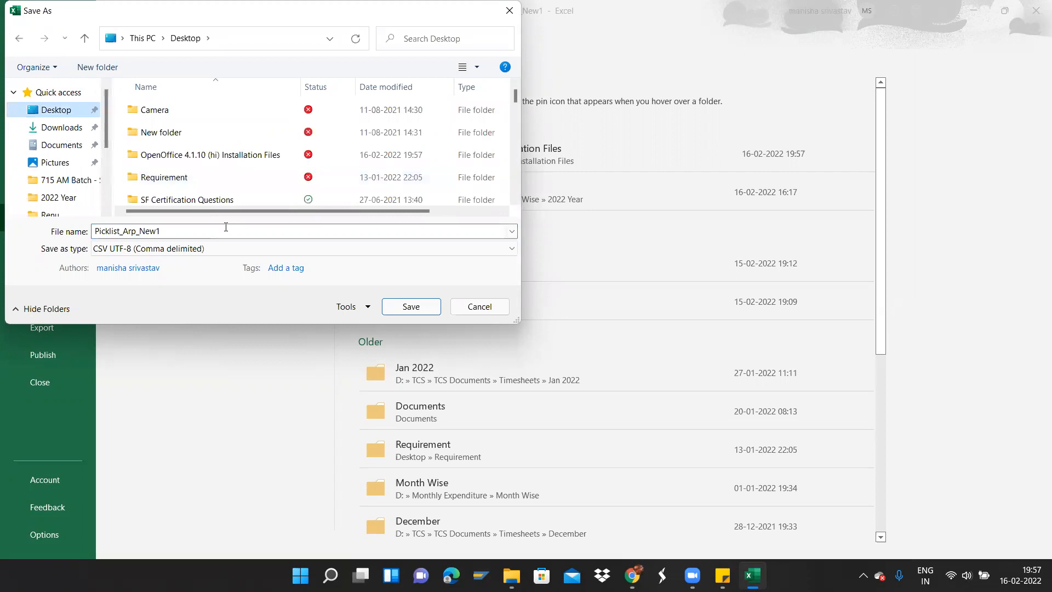
click(411, 306)
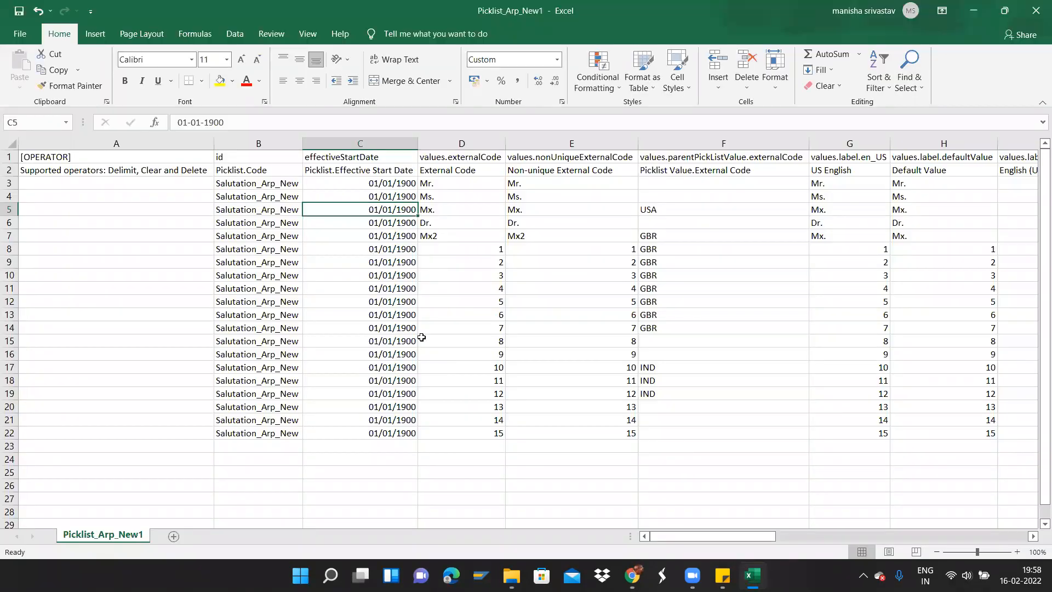
Switch to SuccessFactors and choose Picklist-Values as the generic object to import, with Picklist_Arp_New1.csv from the Desktop as its file.
key(alt+Tab)
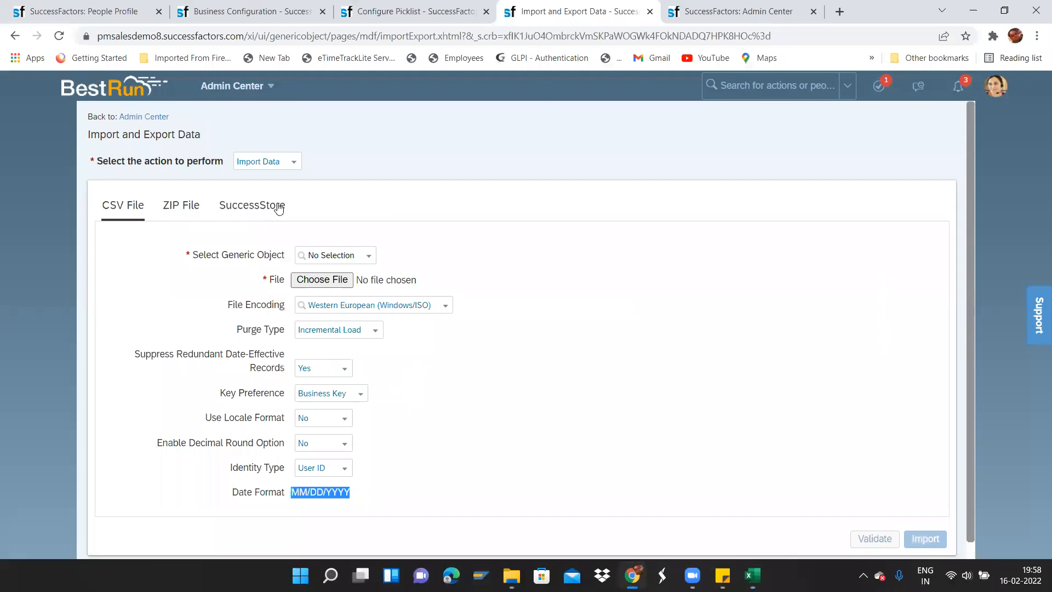
click(356, 255)
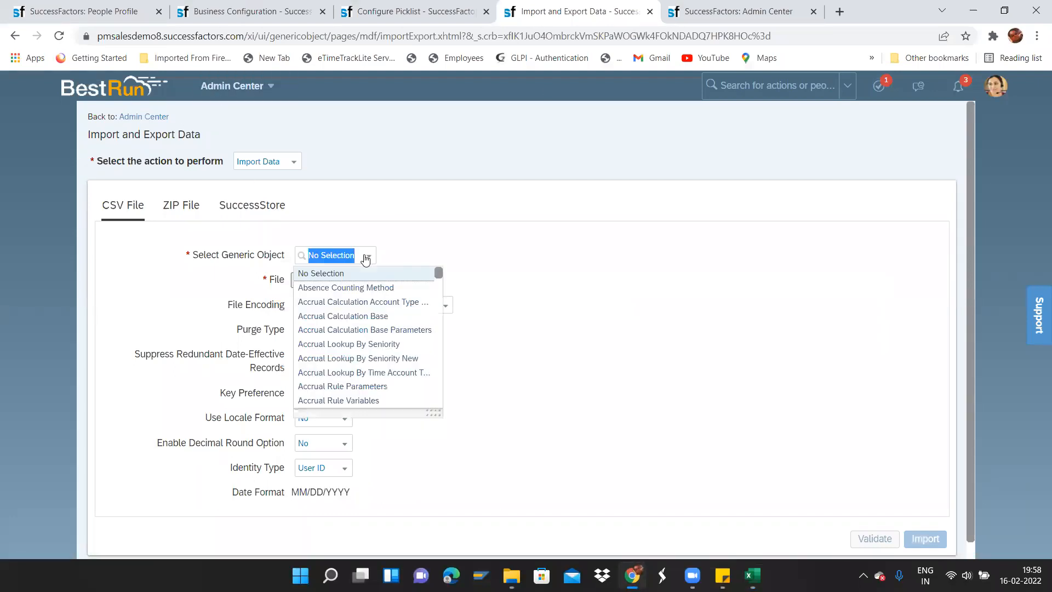
text(pick)
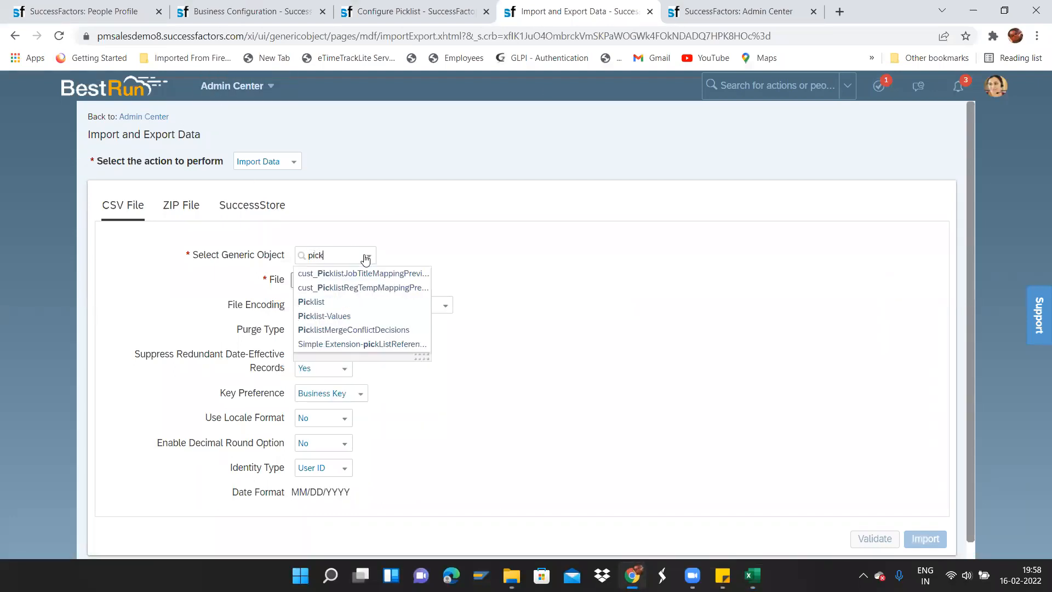
click(335, 318)
click(334, 279)
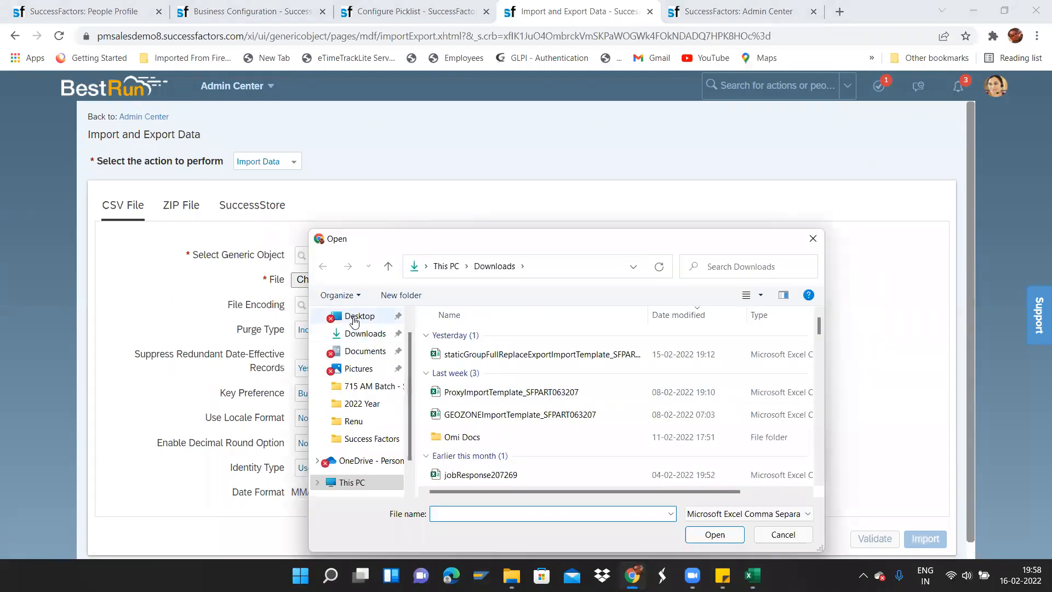
click(353, 316)
key(p)
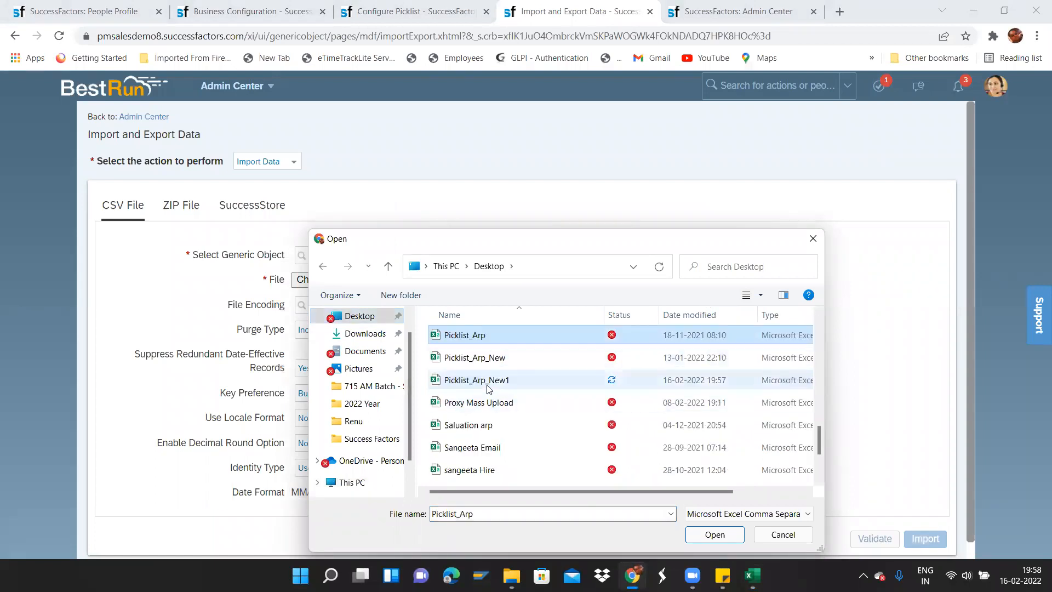
click(488, 388)
double_click(488, 387)
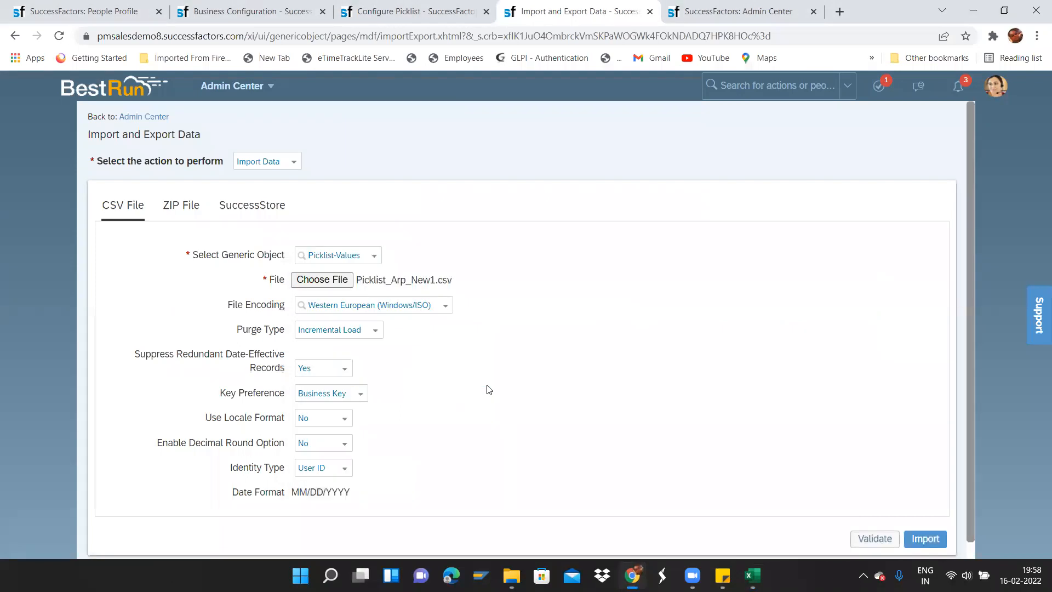
Set the import's file encoding to Unicode (UTF-8).
click(445, 309)
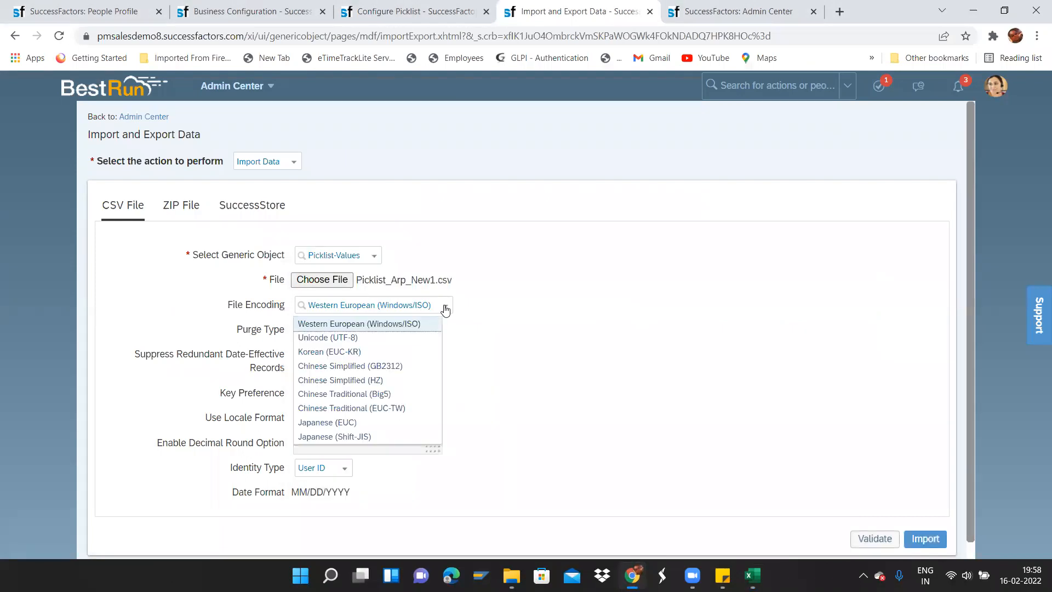
click(377, 341)
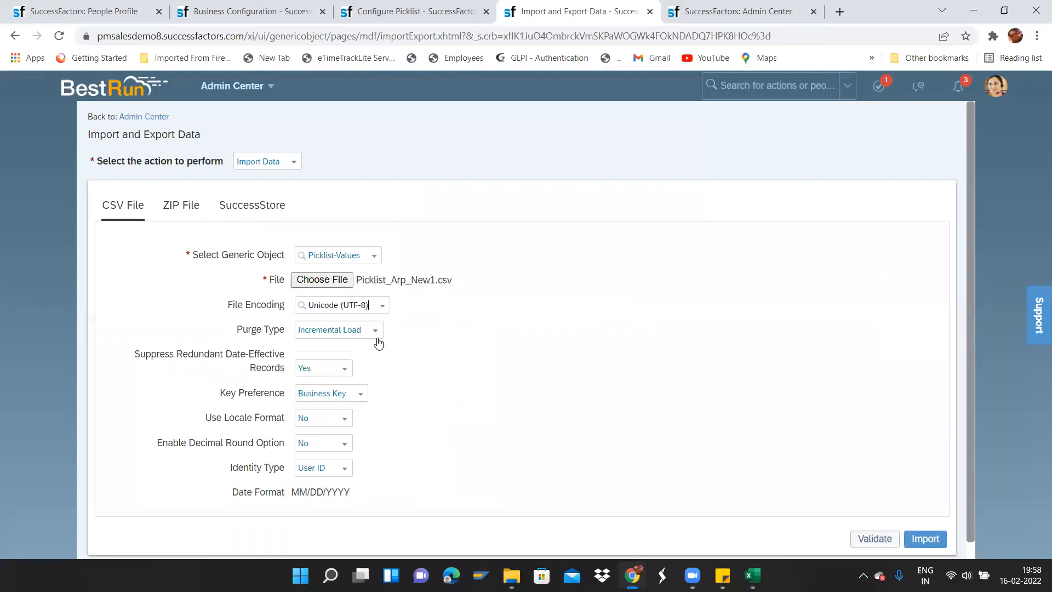
click(384, 305)
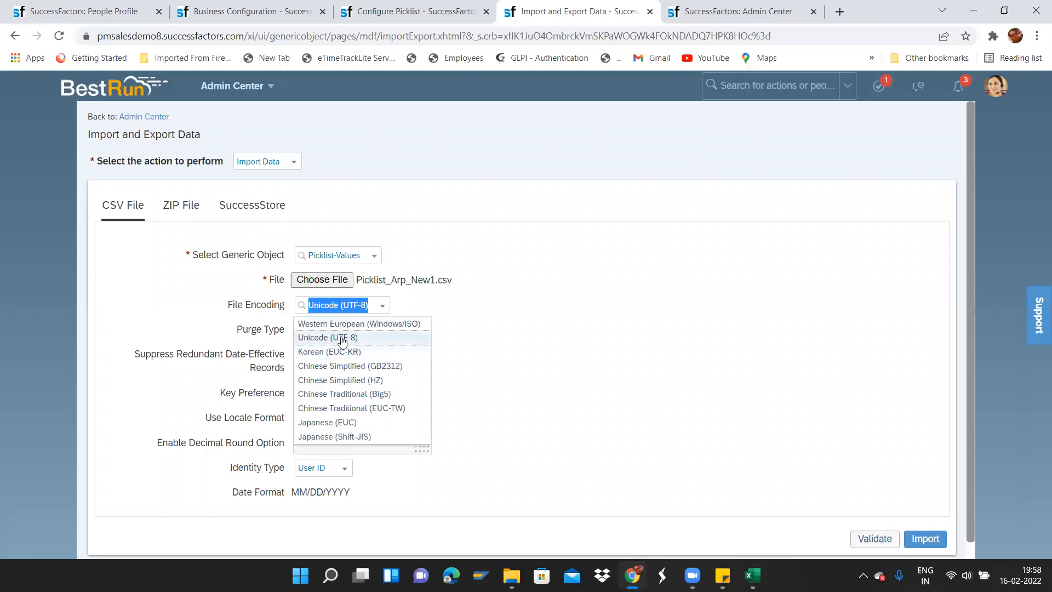
key(Down)
key(Down)
key(Down)
key(Down)
click(337, 337)
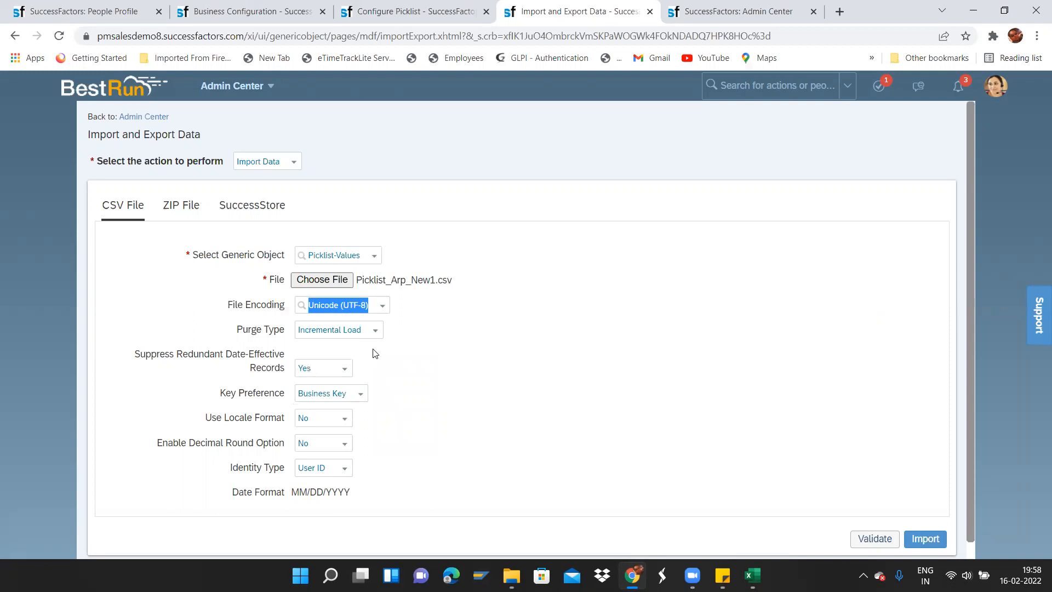
click(482, 308)
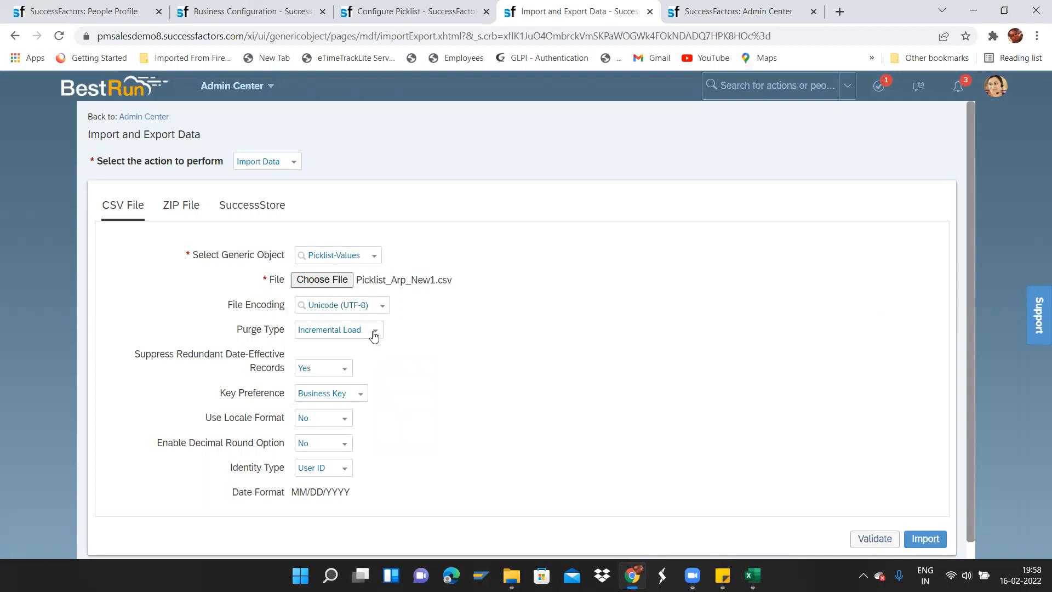
Set the purge type to Full Purge and import the picklist file.
click(375, 332)
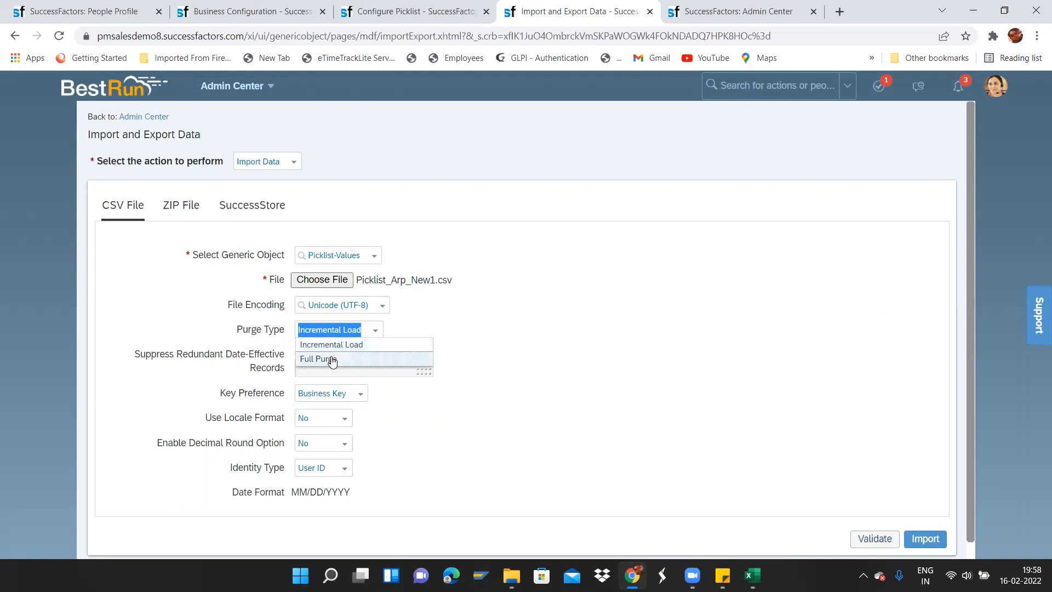
click(332, 358)
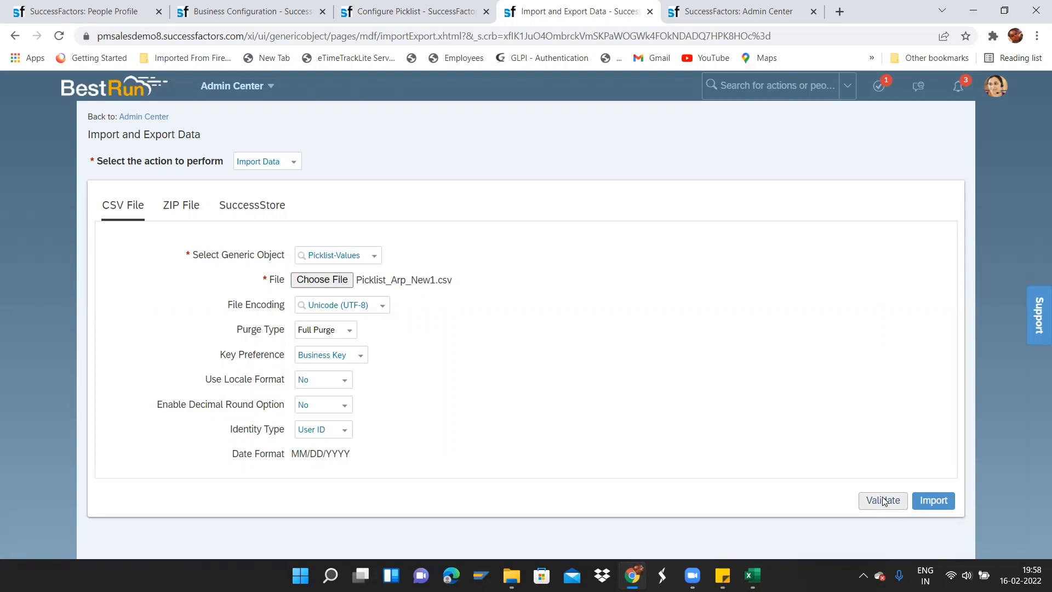
click(933, 500)
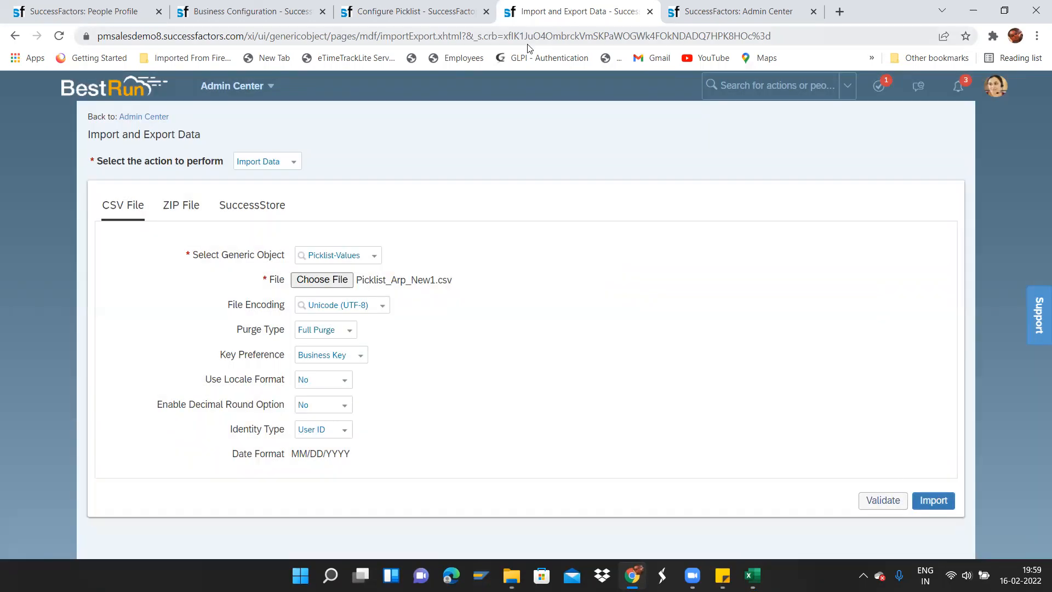
Duplicate the Import and Export Data browser tab and open the Monitor Job page in the copy by searching for "monitor job".
right_click(576, 7)
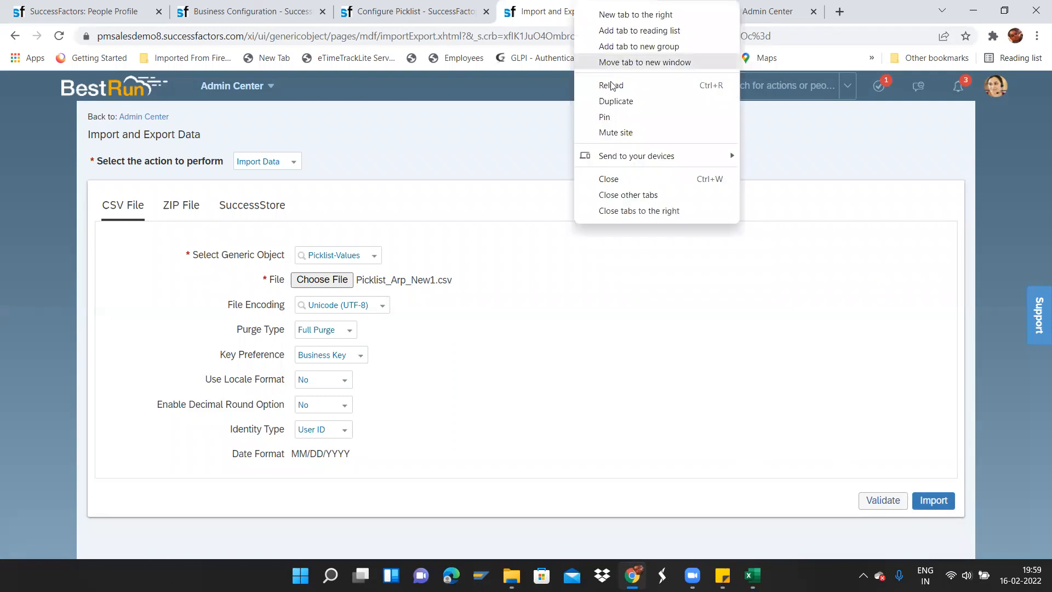
click(617, 103)
click(518, 15)
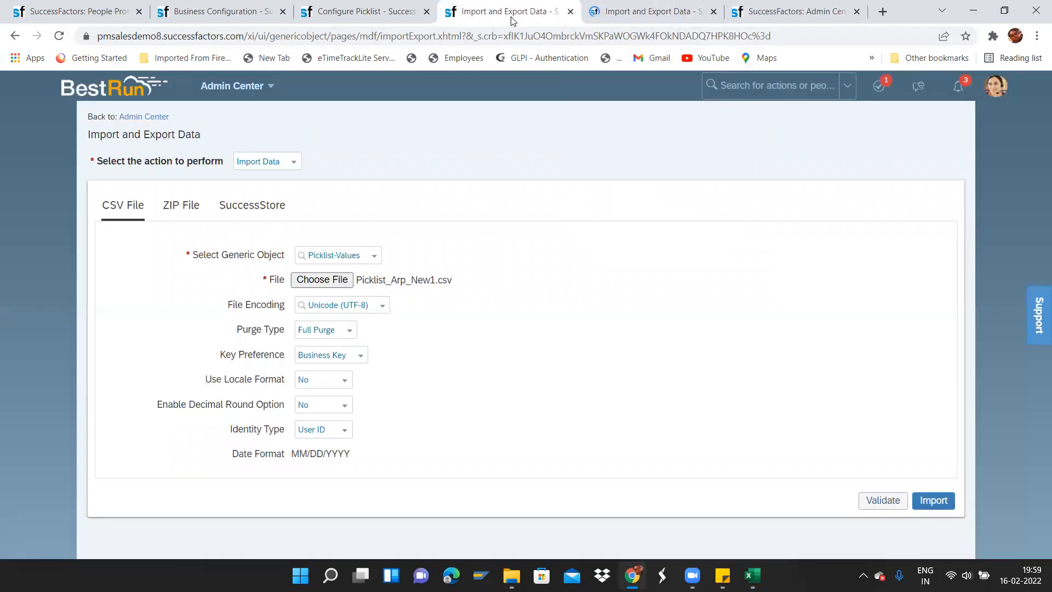
click(620, 9)
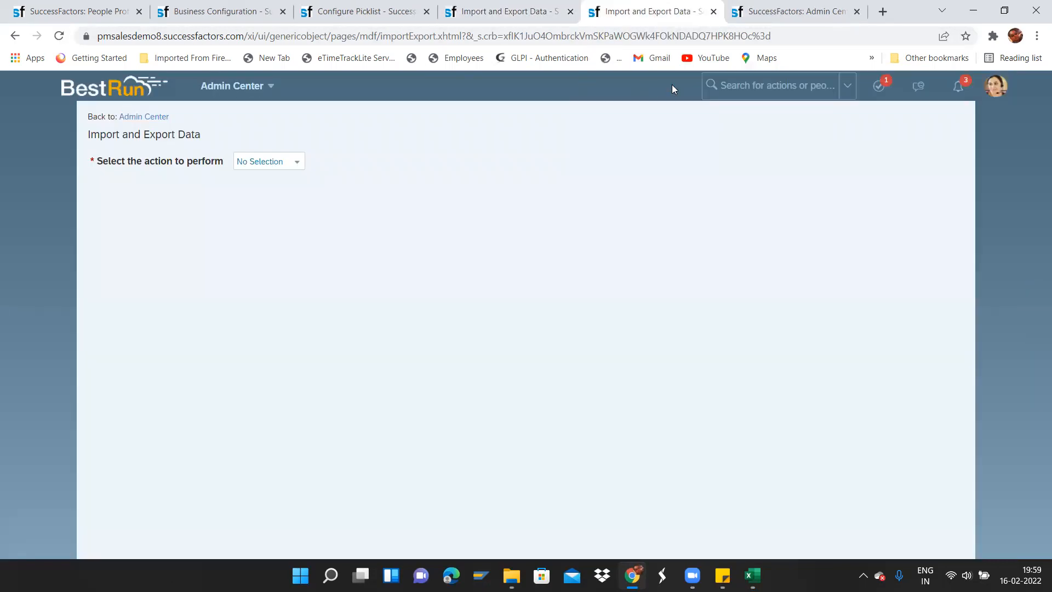
click(717, 88)
text(m)
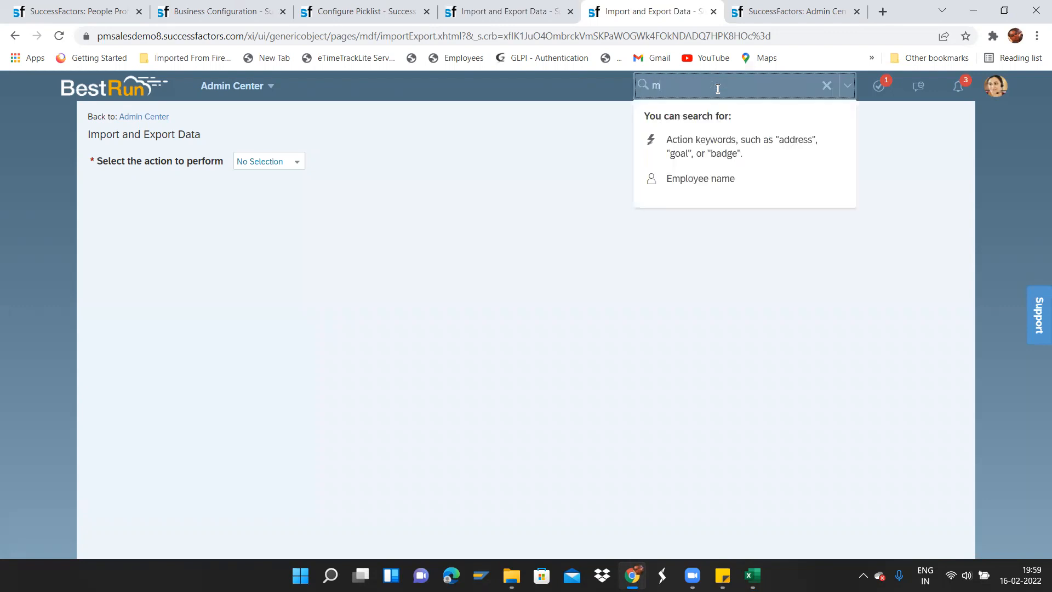
text(onitor job)
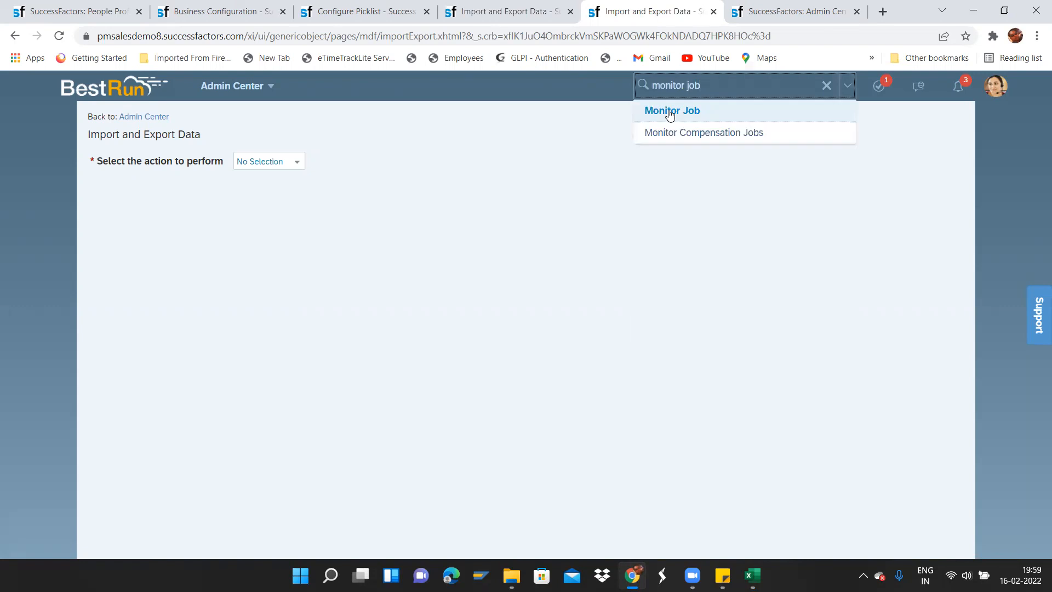
click(679, 111)
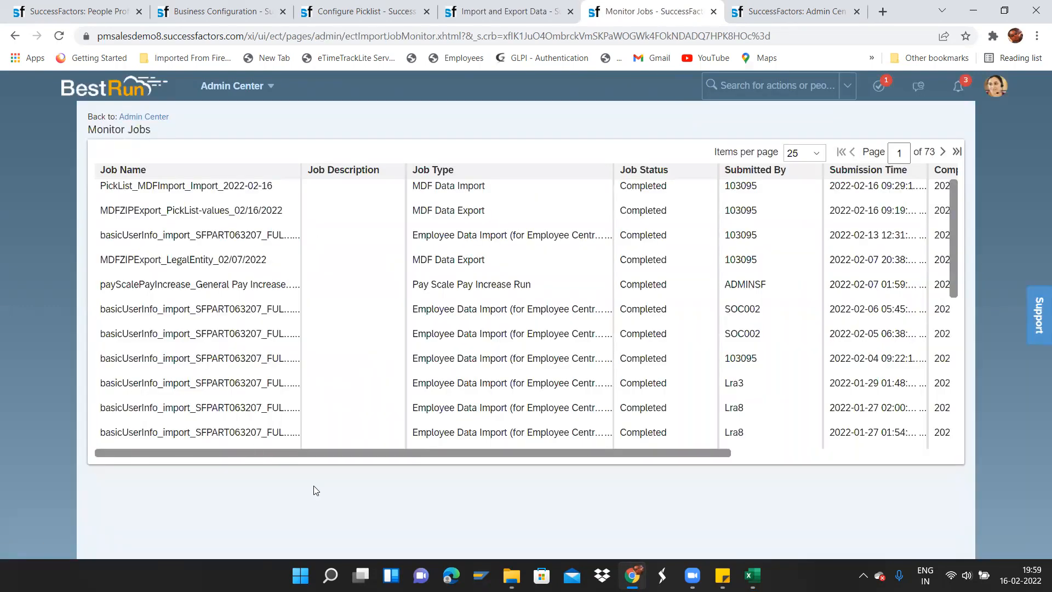
Widen the Job Details column in Monitor Jobs and check the processed and failed record counts of the latest picklist import.
drag(325, 453, 261, 402)
scroll(931, 463, right, 2)
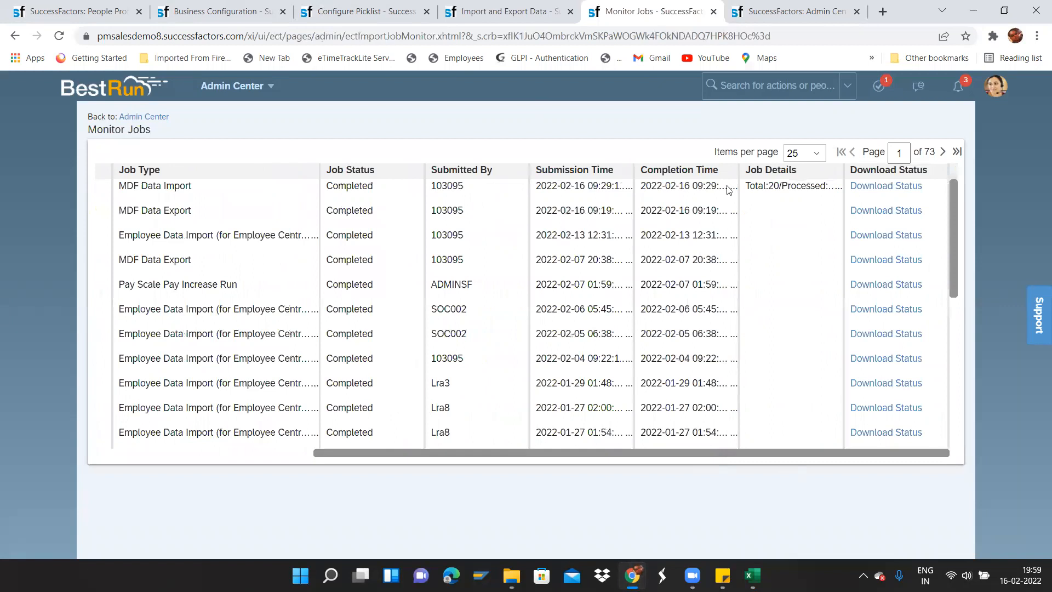
drag(844, 170, 921, 186)
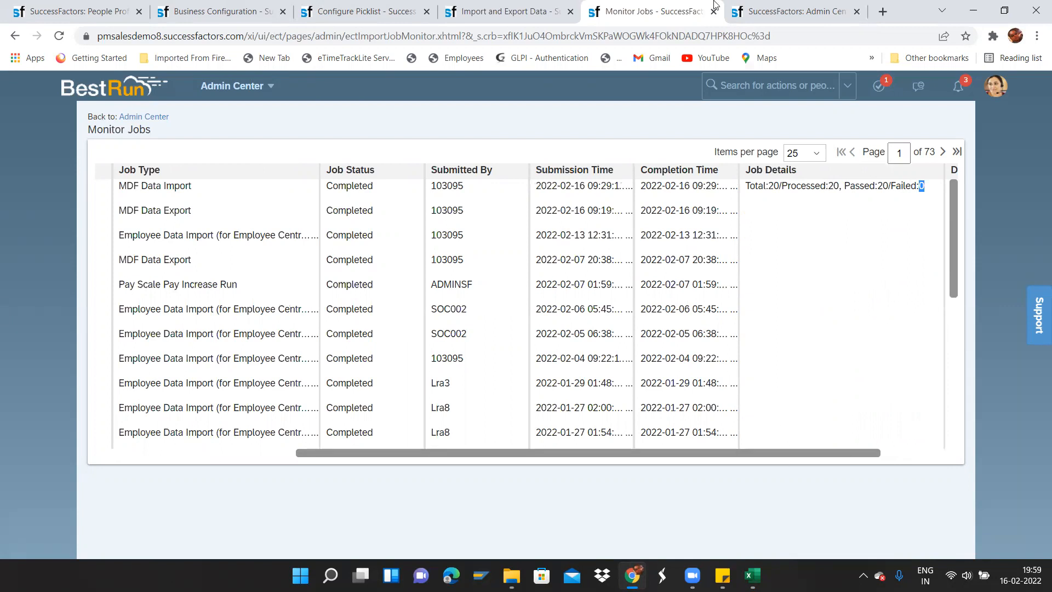
Return to the employee's profile, discard the unsaved Personal Information changes and reopen that section for editing.
click(526, 12)
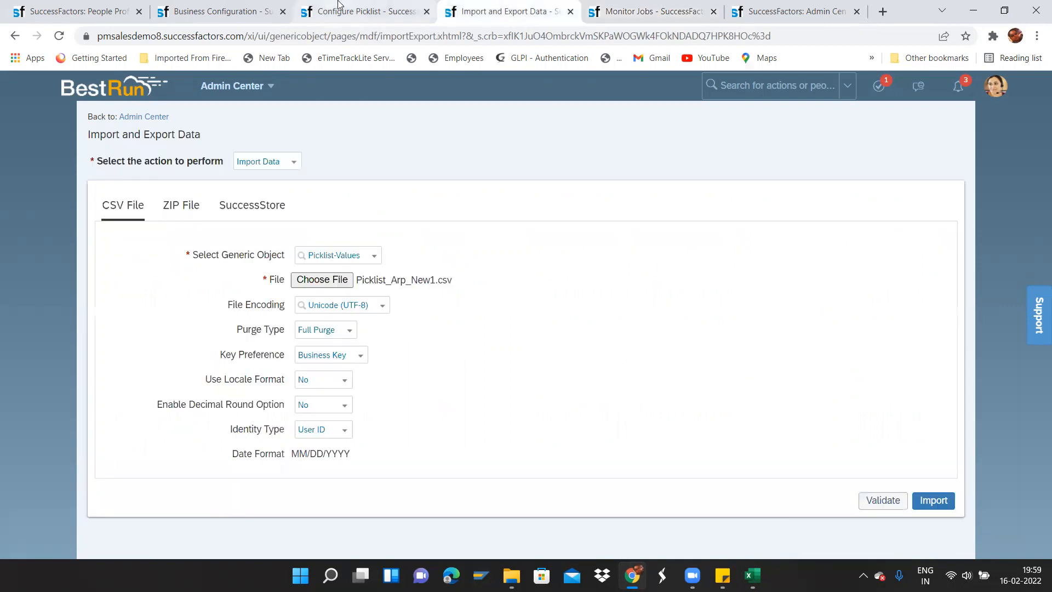
click(229, 11)
click(78, 12)
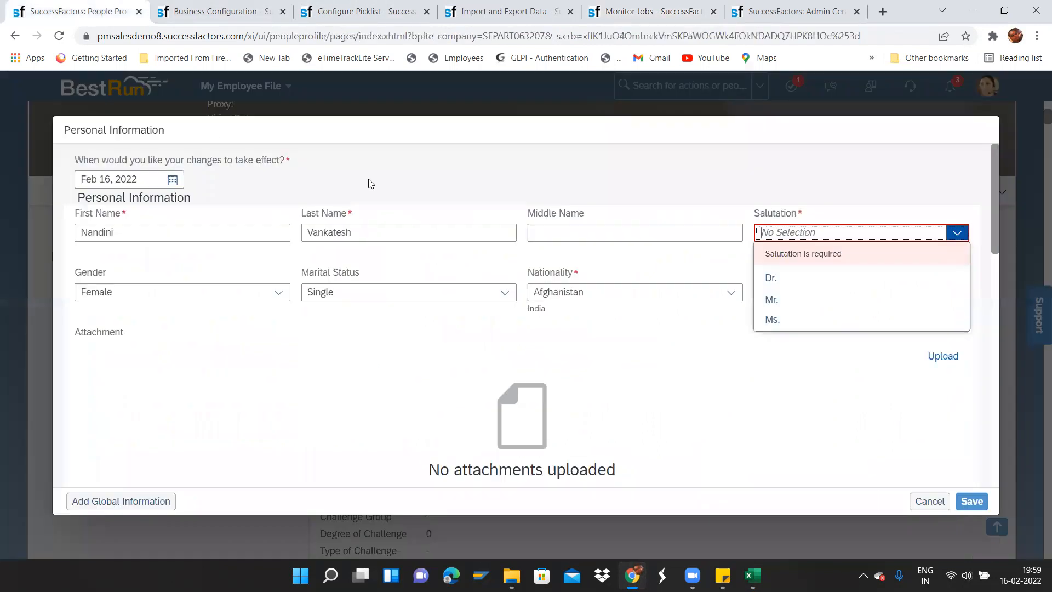
click(931, 502)
click(568, 345)
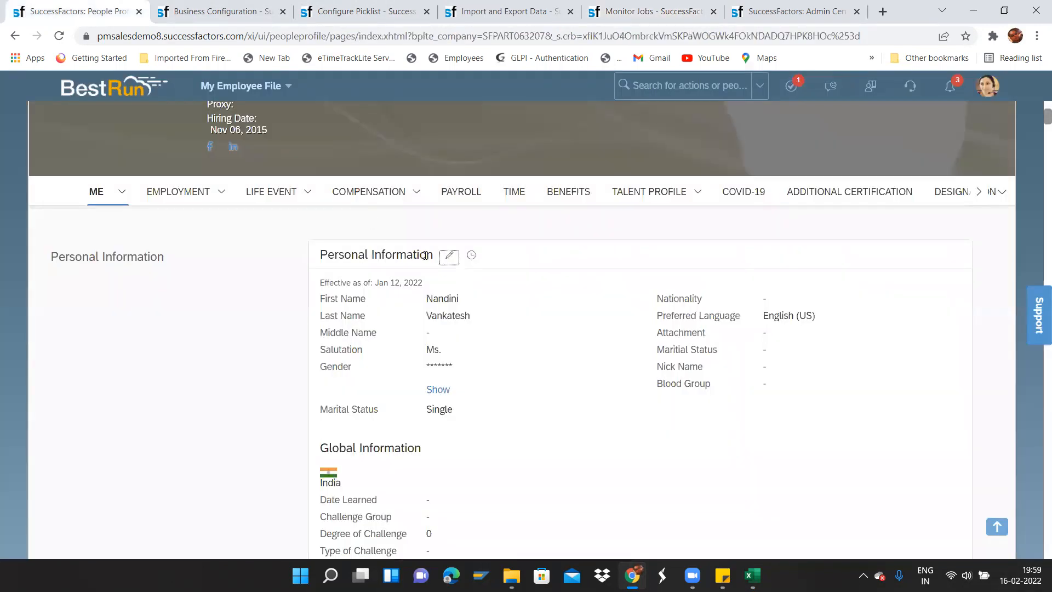
click(449, 255)
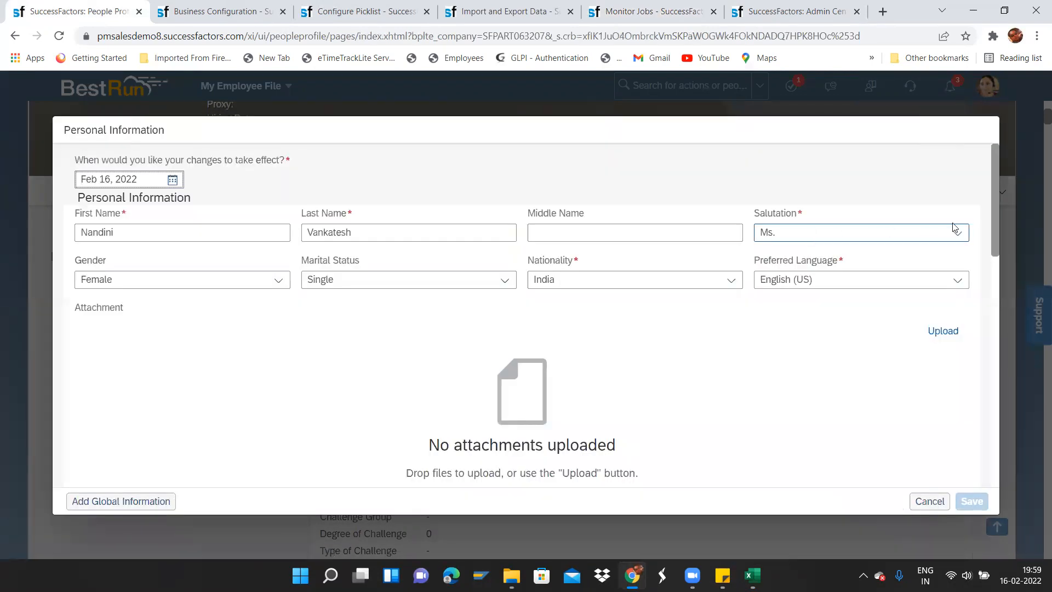
Examine the Salutation options offered in the Personal Information form while the Nationality is India.
click(955, 232)
scroll(966, 282, down, 3)
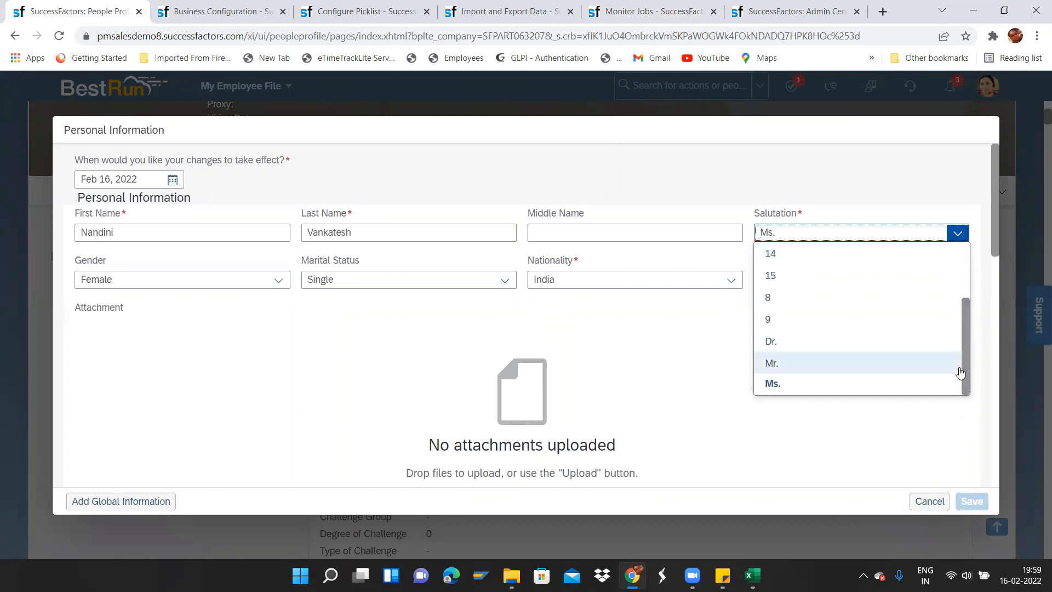
drag(963, 362, 953, 396)
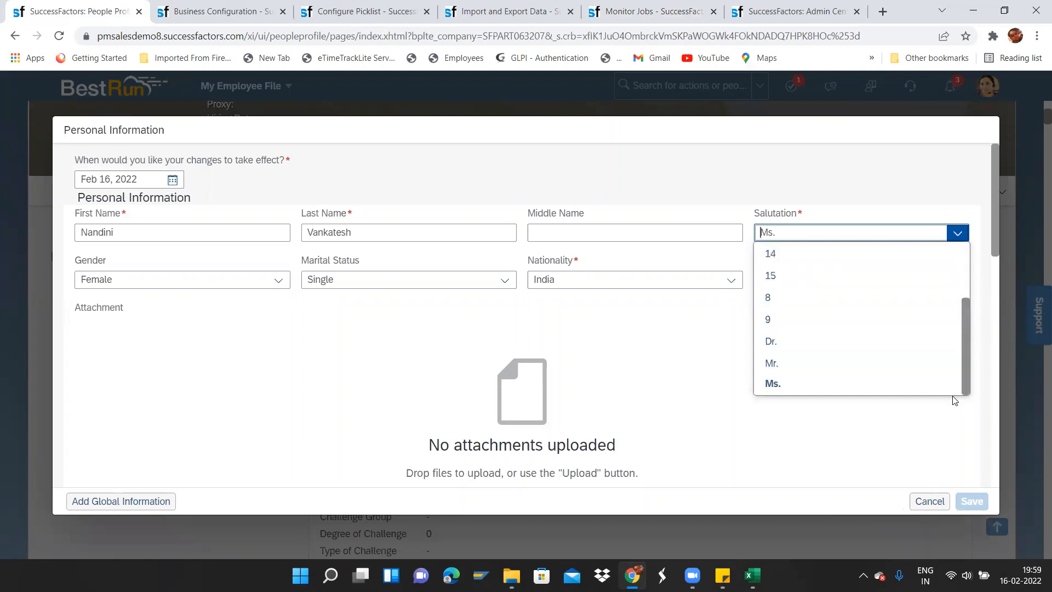
click(883, 202)
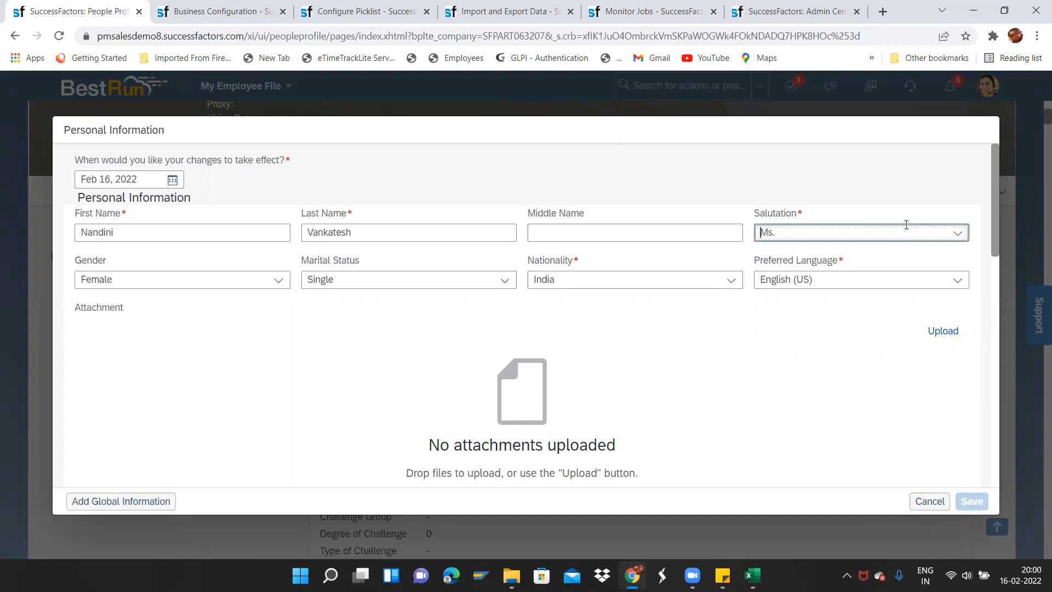
Set the Nationality to United States to examine the Salutation options it offers, and close the form without saving.
click(732, 282)
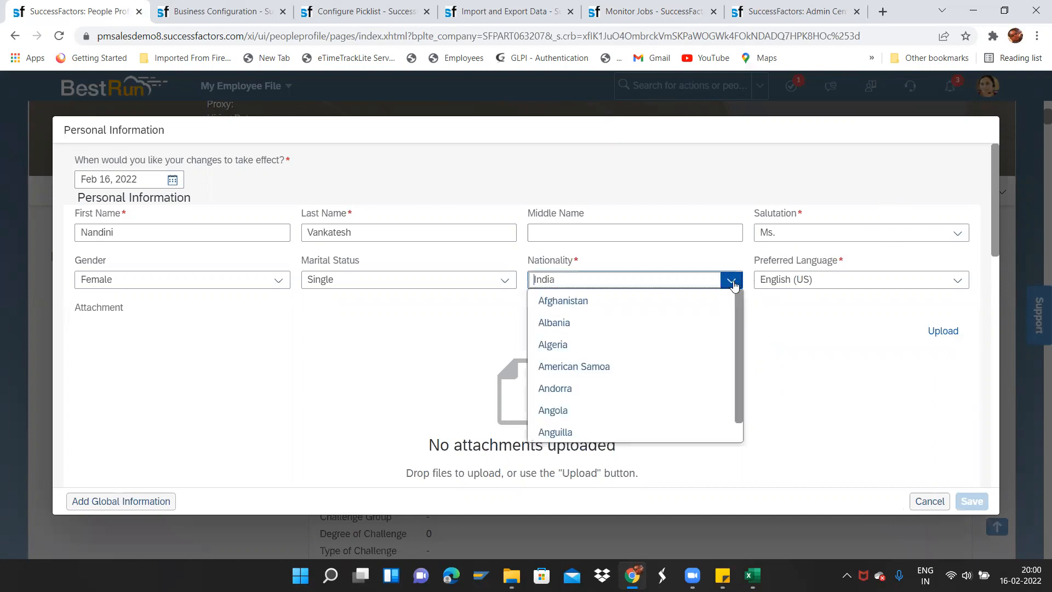
text(unit)
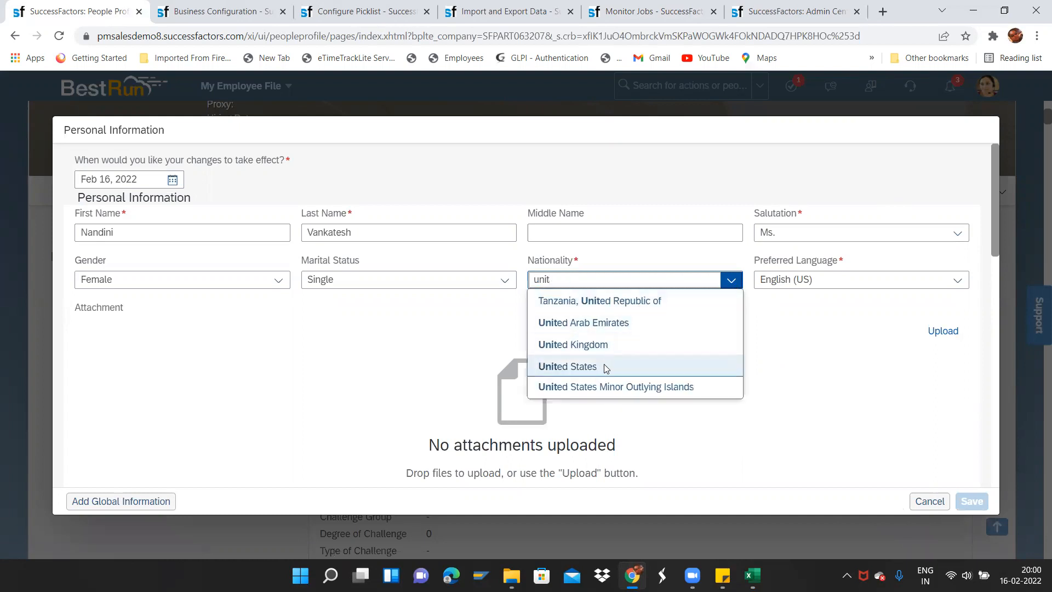
click(605, 366)
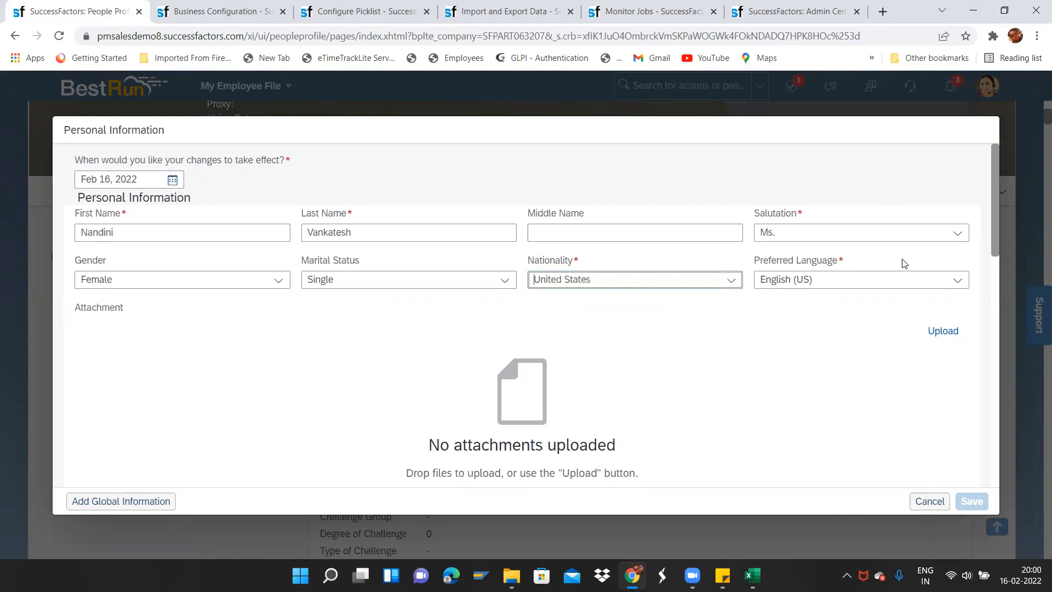
click(958, 234)
scroll(967, 363, down, 1)
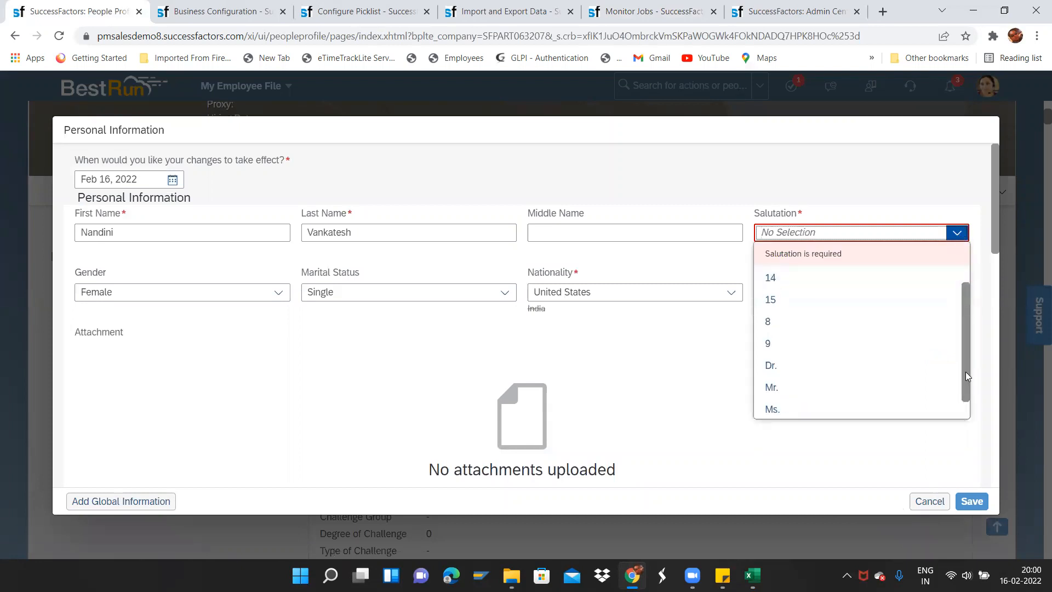
scroll(964, 357, down, 1)
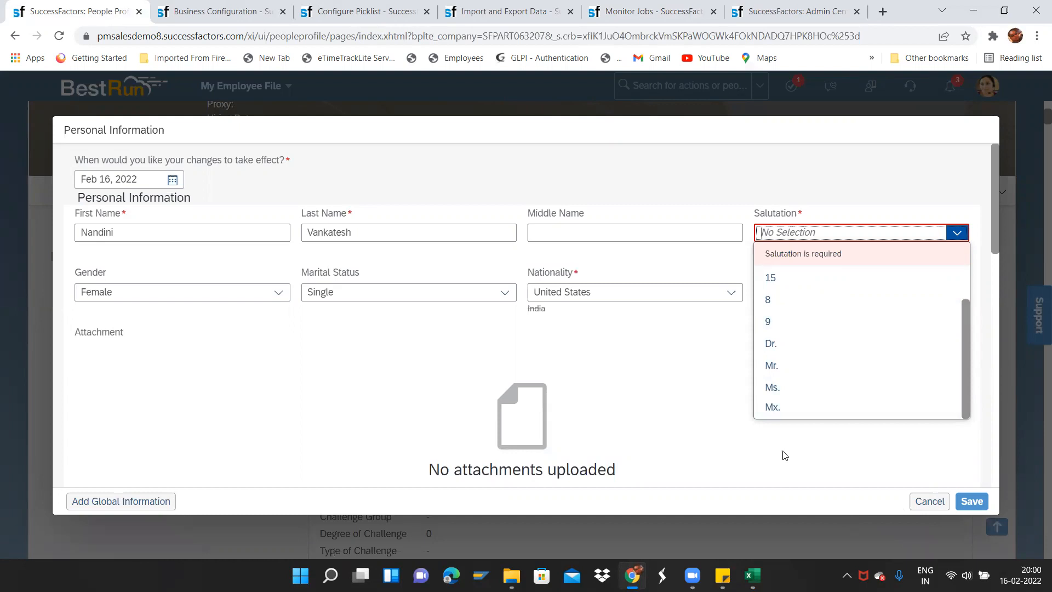
scroll(783, 455, down, 1)
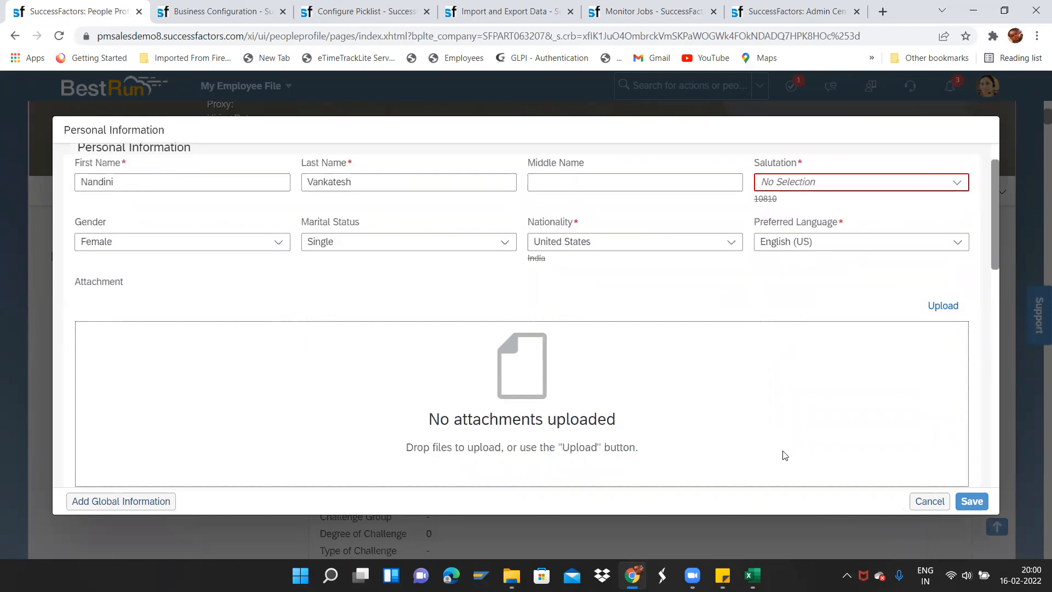
click(923, 504)
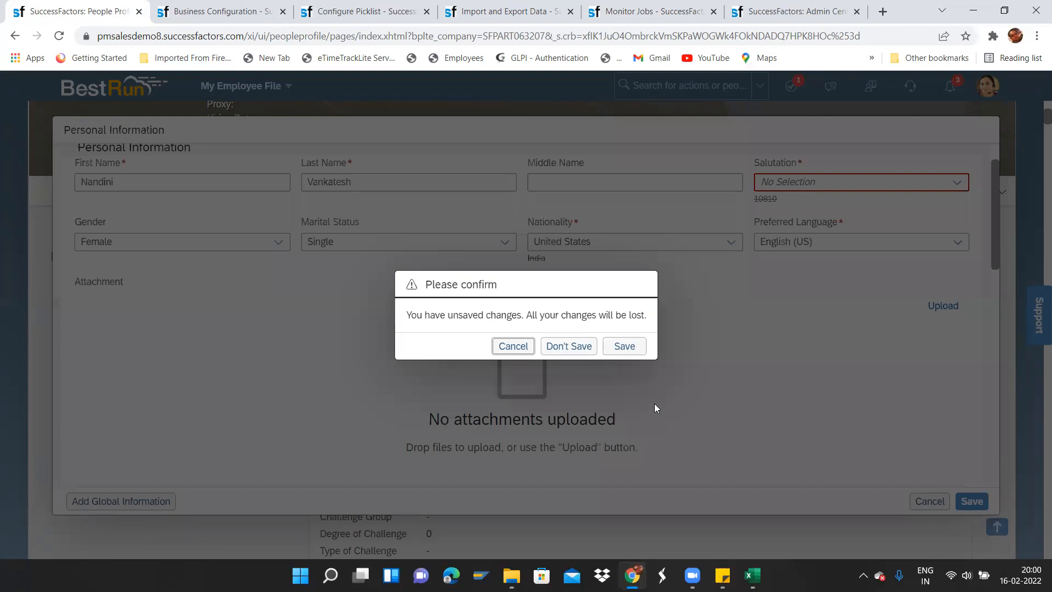
click(578, 350)
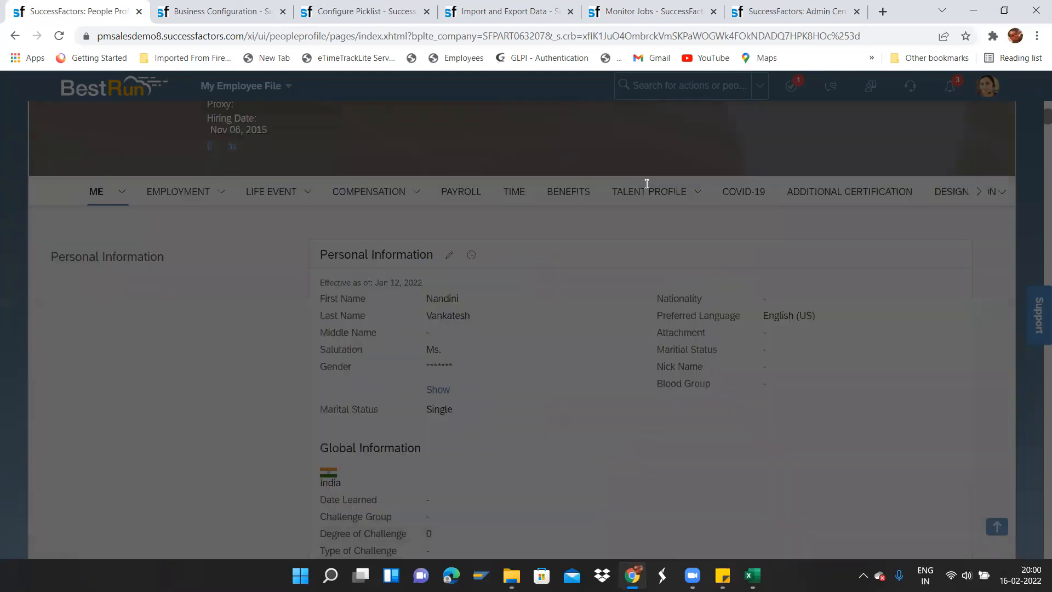